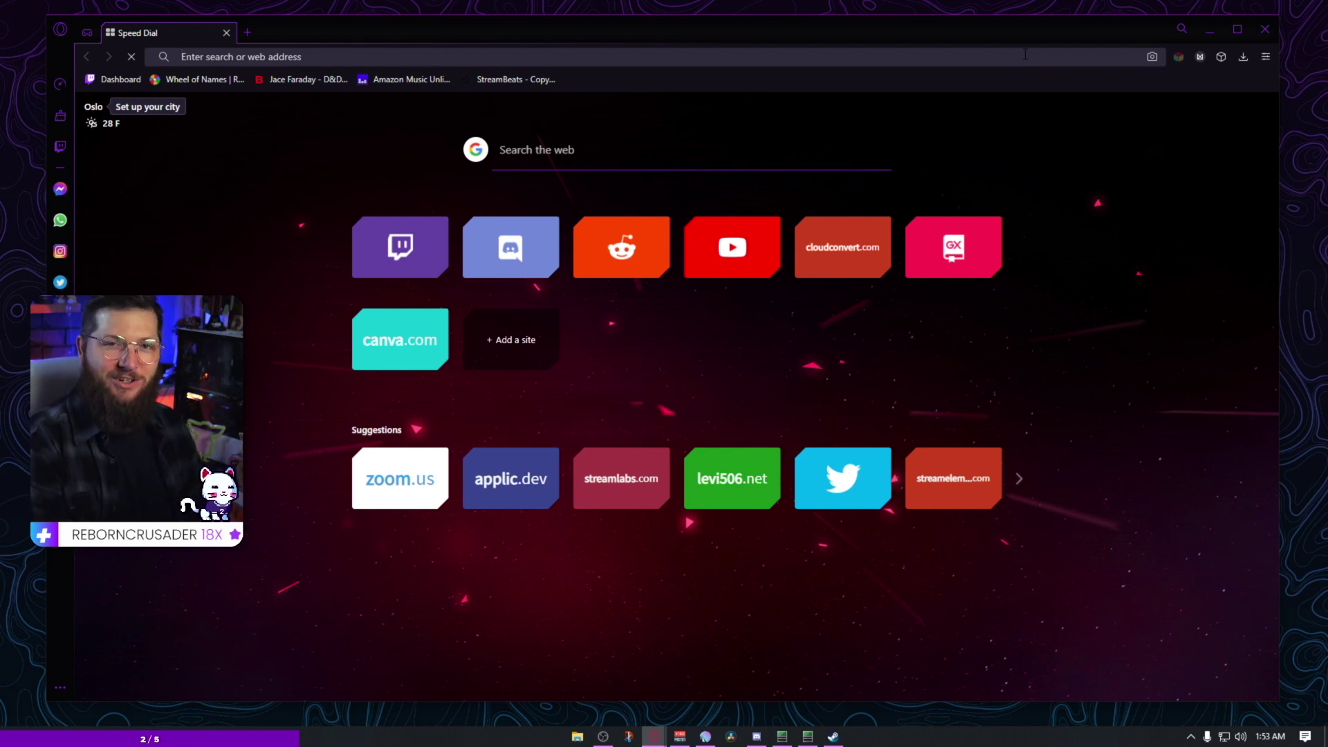
Step: Open canva.com and create a new custom-size design of 600 x 600 px
{"action": "type", "text": "canva."}
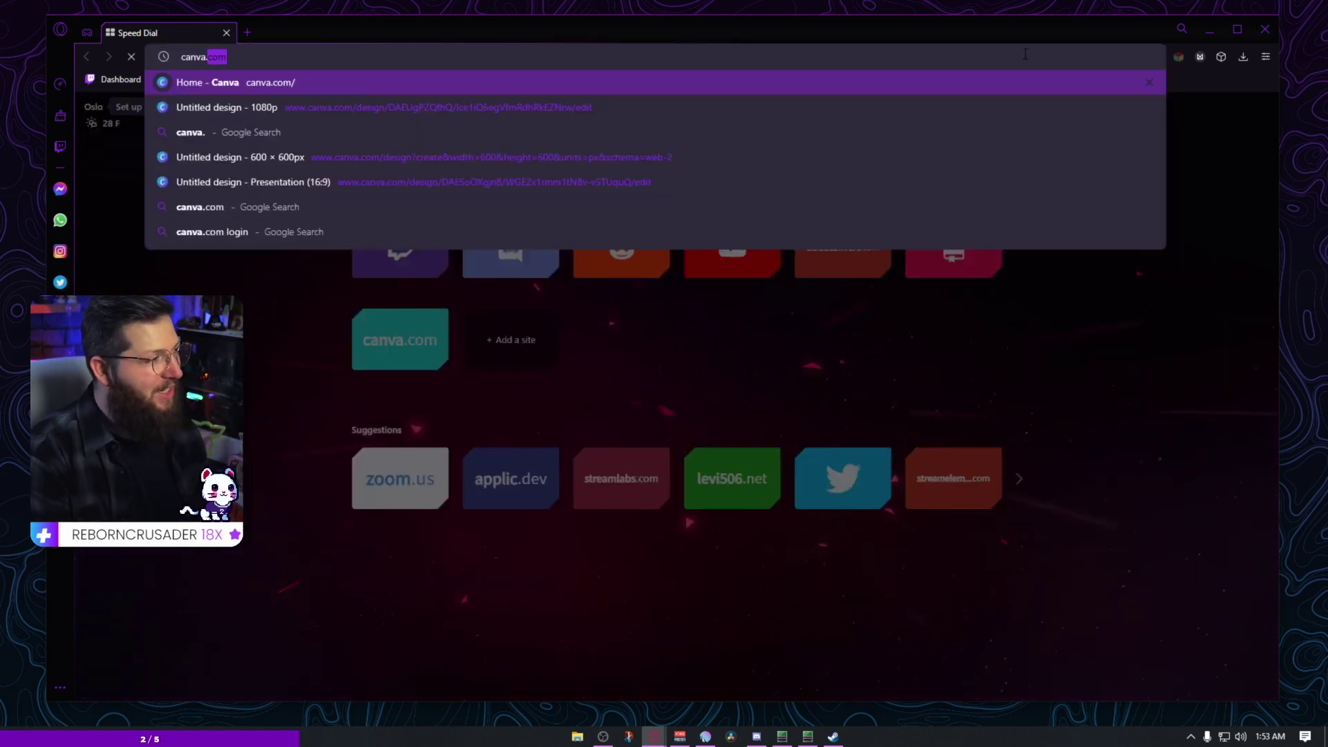
{"action": "key", "text": "Return"}
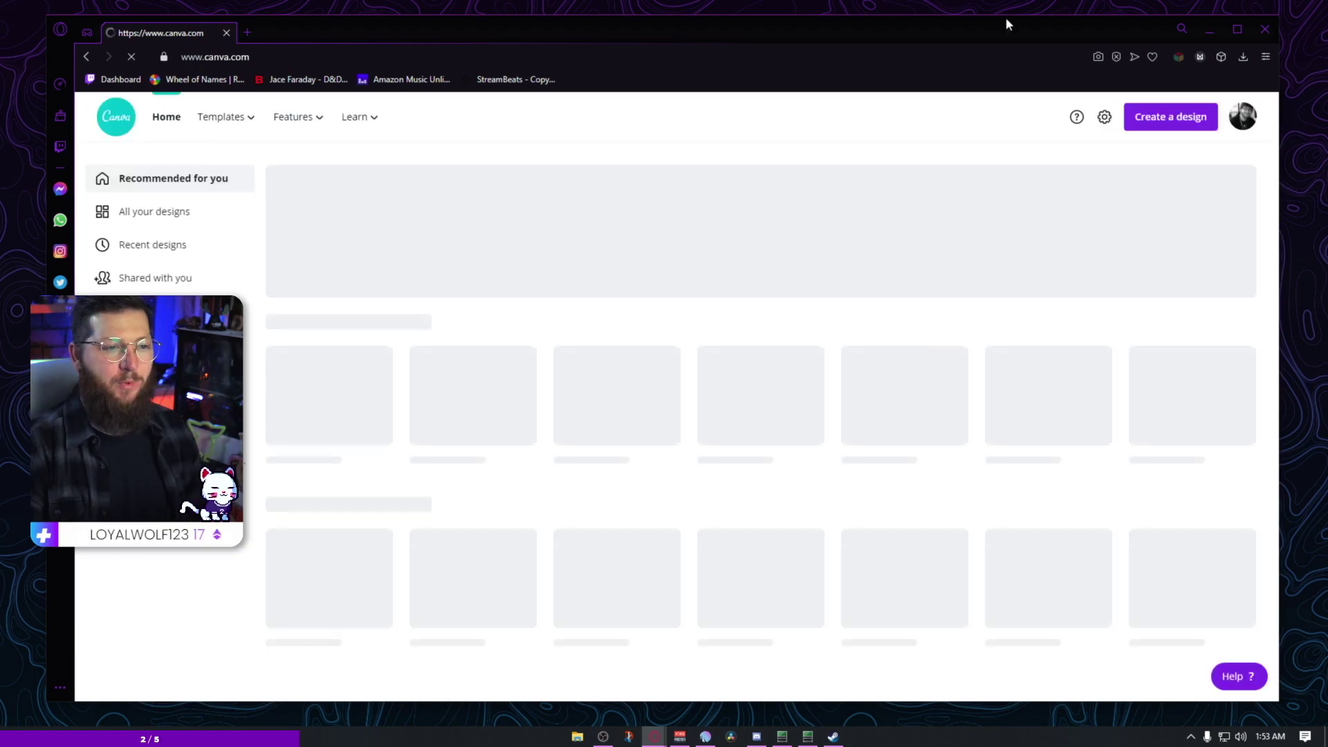
{"action": "left_click", "coordinate": [1170, 119]}
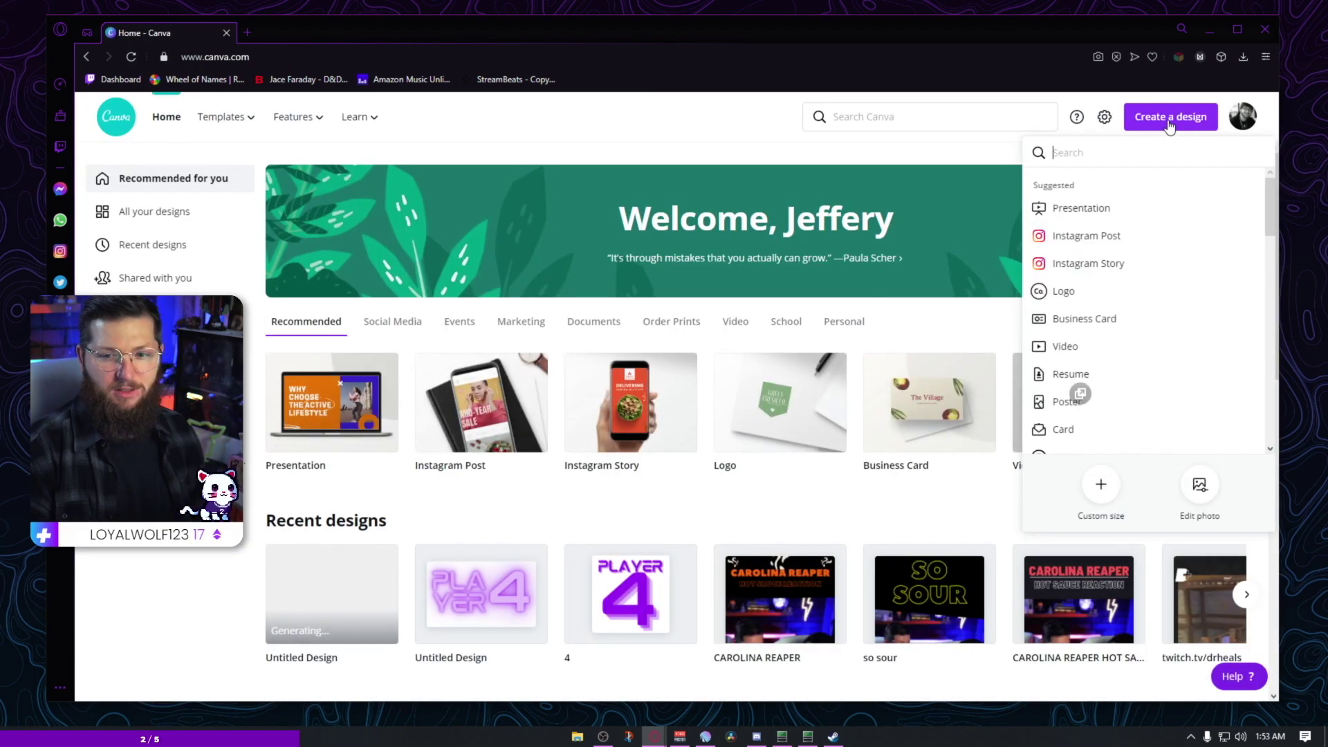
{"action": "left_click", "coordinate": [1101, 484]}
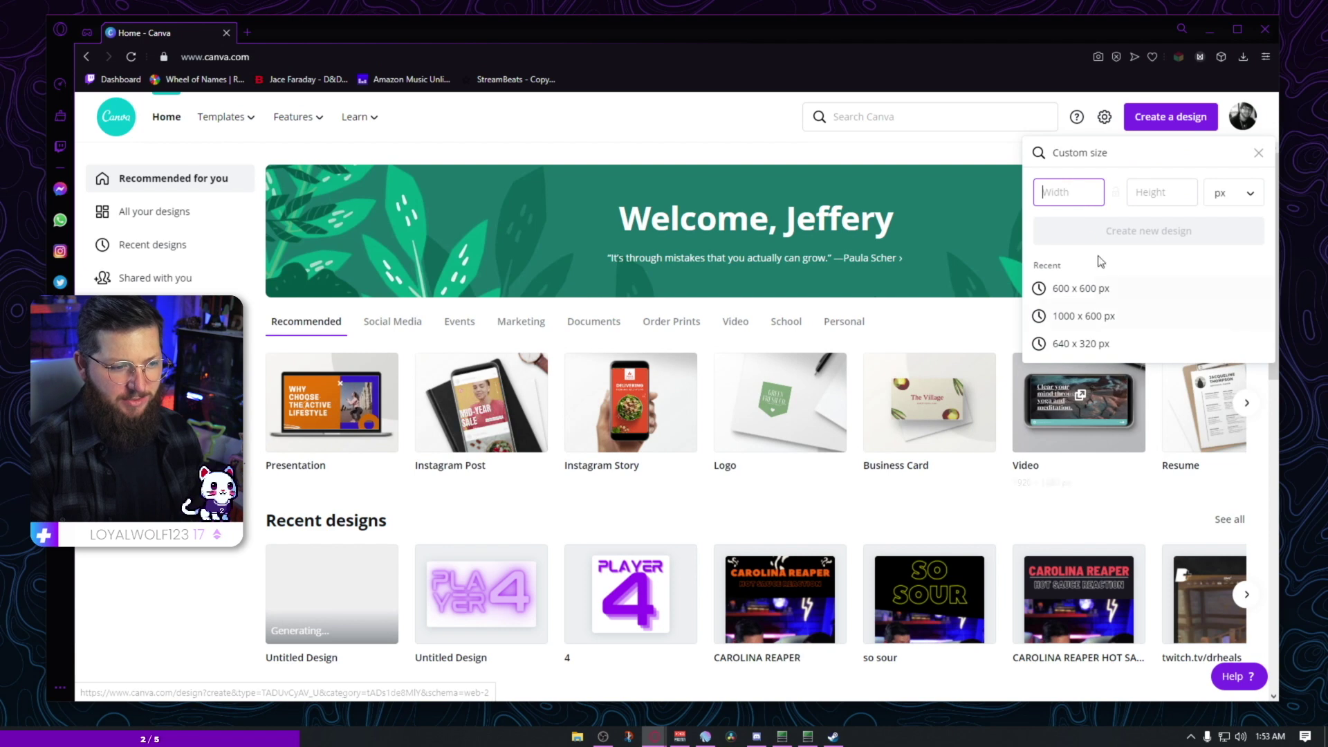
{"action": "left_click", "coordinate": [1074, 290]}
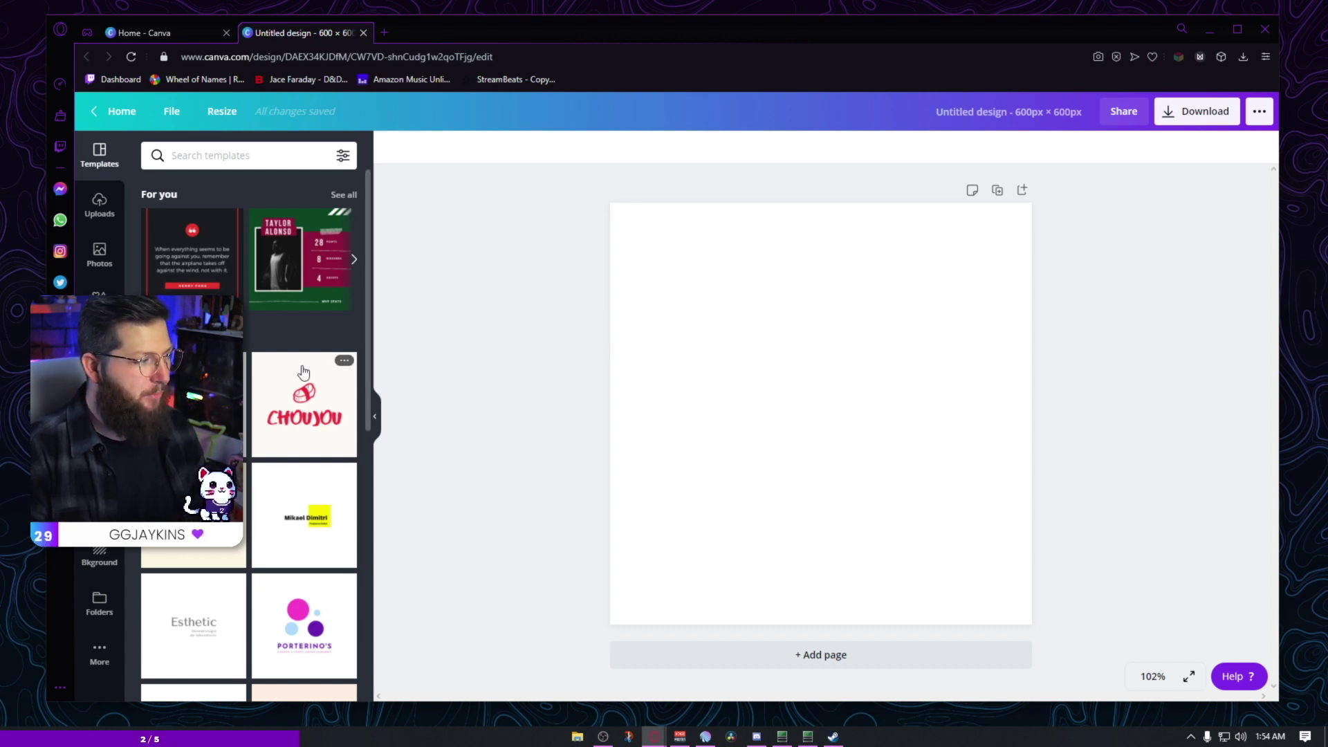
Step: Add the green PRESS START glitch-style text template to the blank page
{"action": "left_click", "coordinate": [100, 352]}
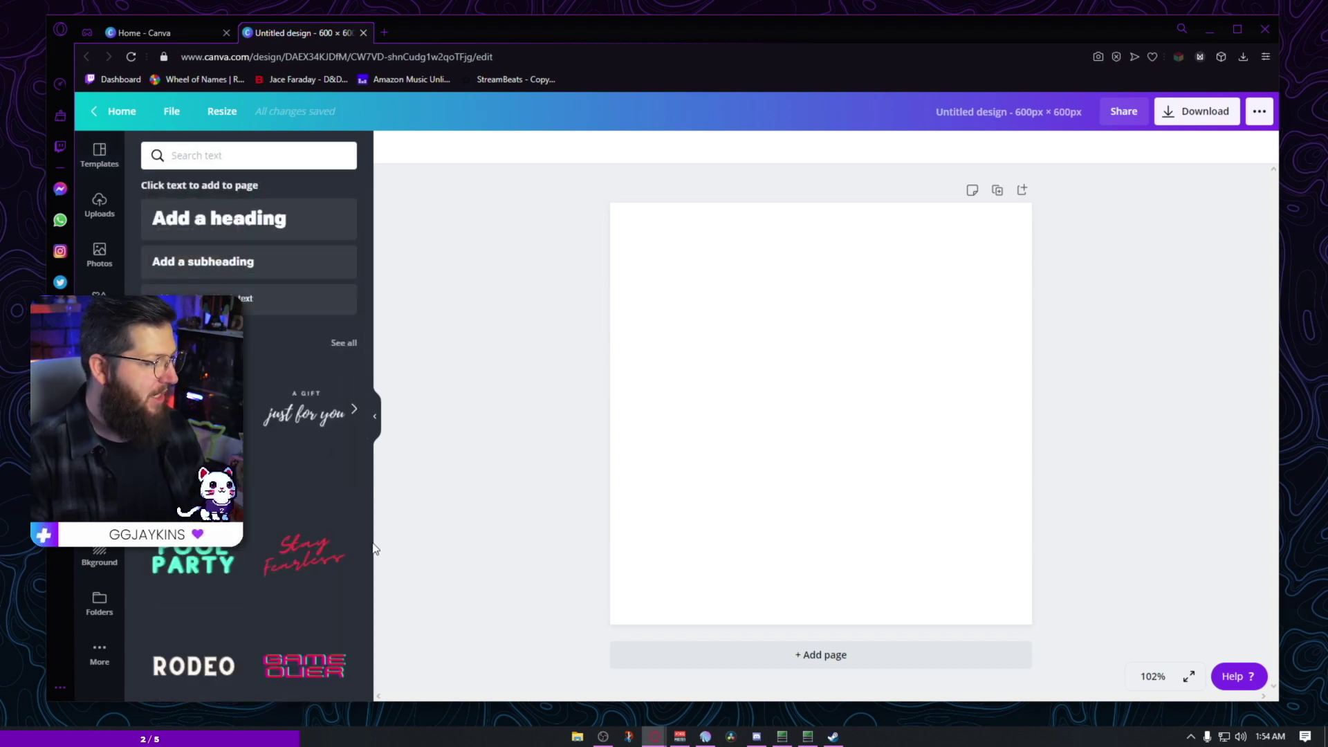
{"action": "scroll", "coordinate": [281, 537], "scroll_direction": "down", "scroll_amount": 2}
{"action": "scroll", "coordinate": [281, 538], "scroll_direction": "down", "scroll_amount": 3}
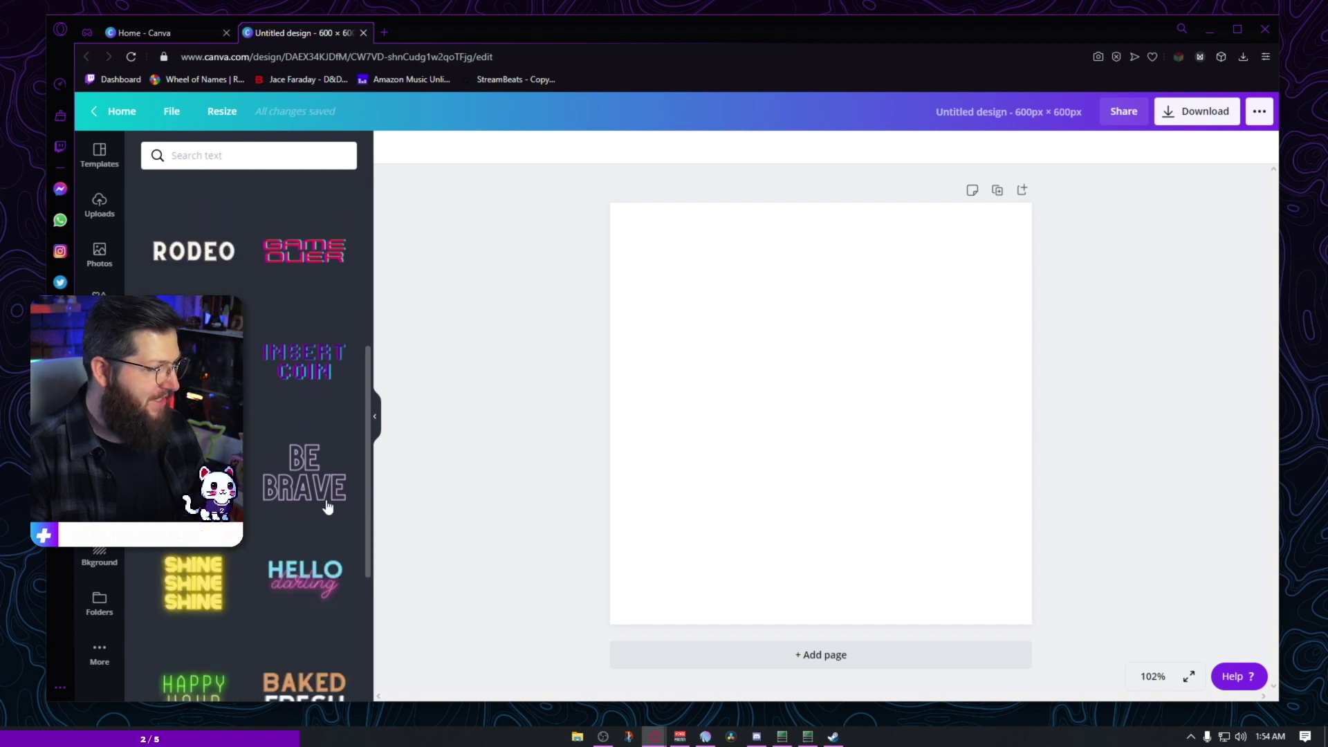
{"action": "left_click", "coordinate": [194, 360]}
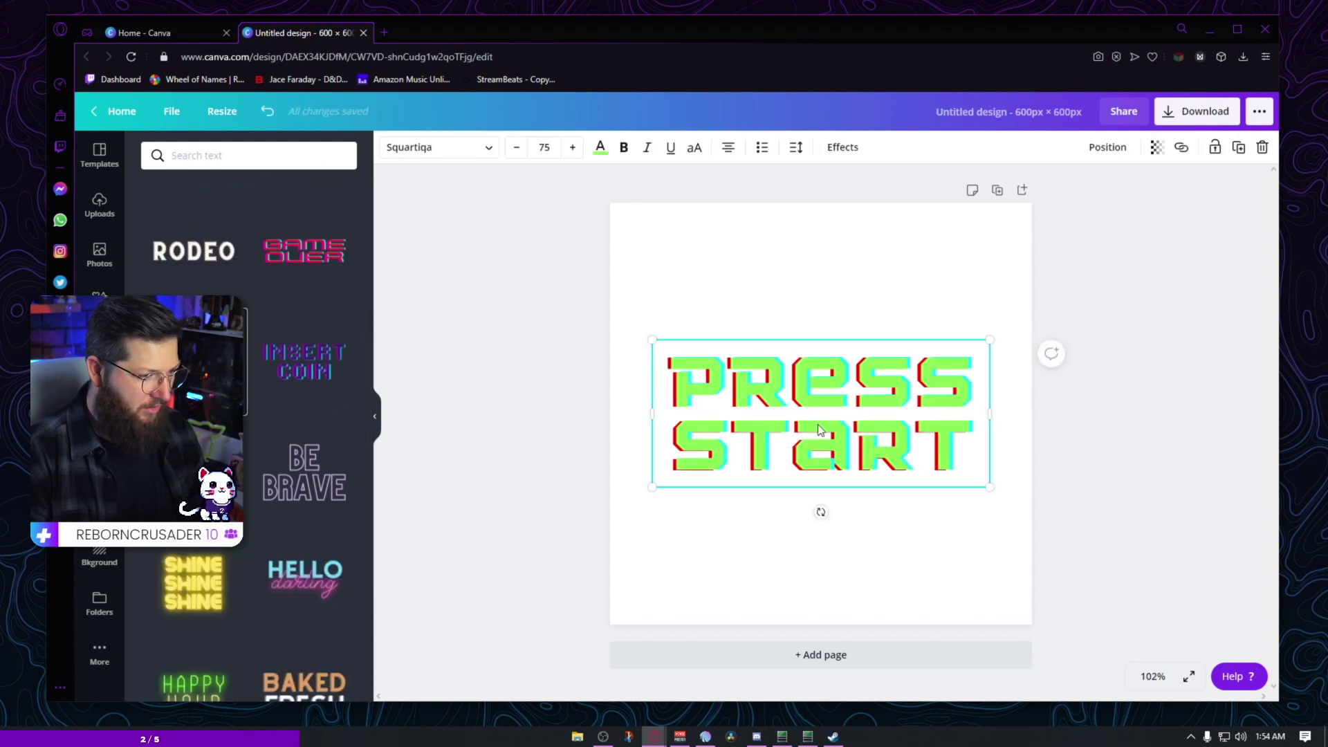
Step: Replace the whole PRESS START text with "GG"
{"action": "double_click", "coordinate": [841, 442]}
{"action": "key", "text": "ctrl+a"}
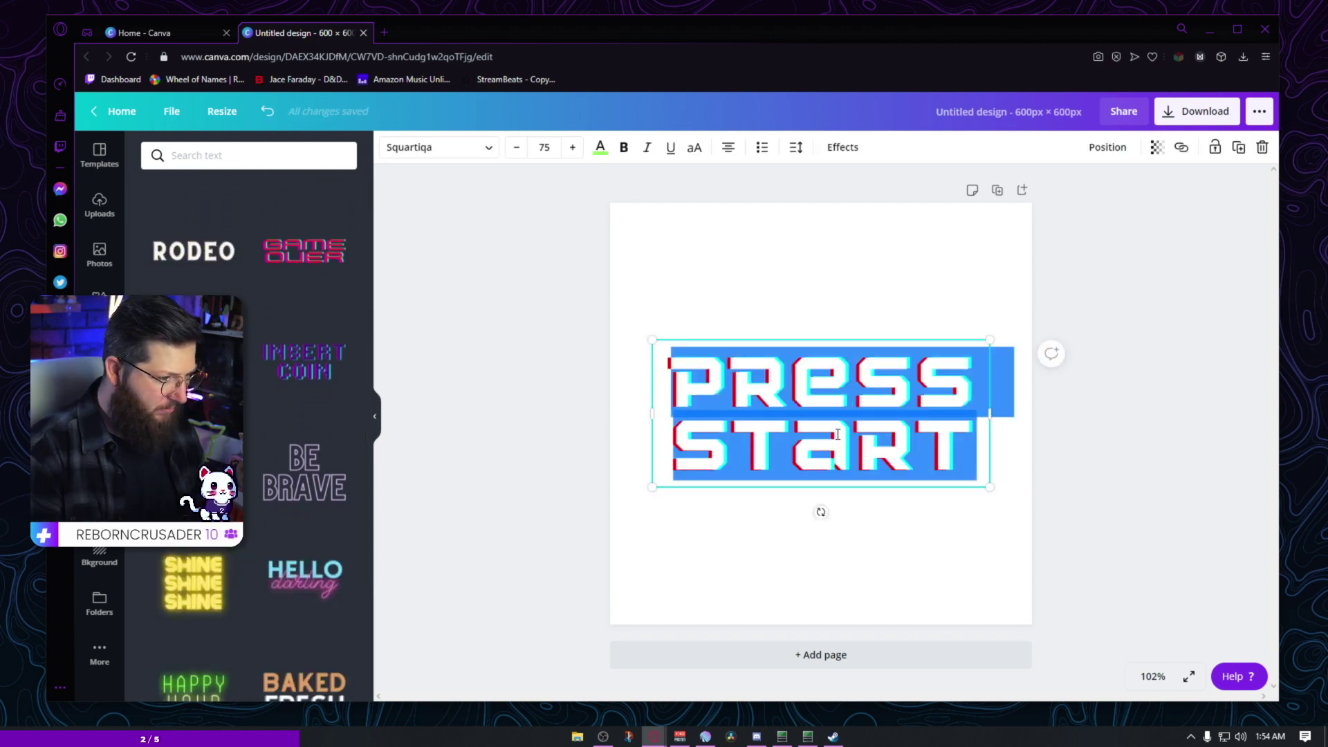
{"action": "type", "text": "GG"}
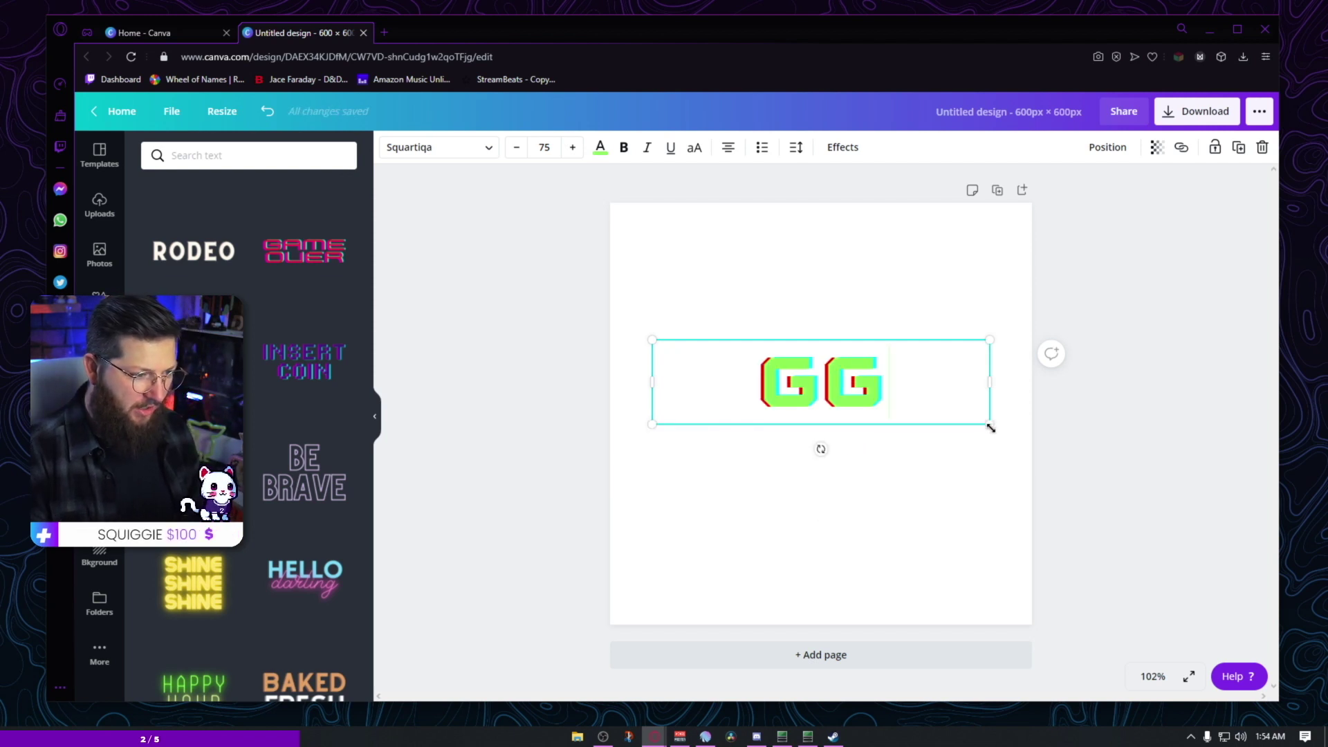
Step: Enlarge the GG text to nearly the full page width, about font size 226, and move it to the middle of the page
{"action": "left_click_drag", "start_coordinate": [990, 426], "coordinate": [1211, 533]}
{"action": "left_click", "coordinate": [970, 524]}
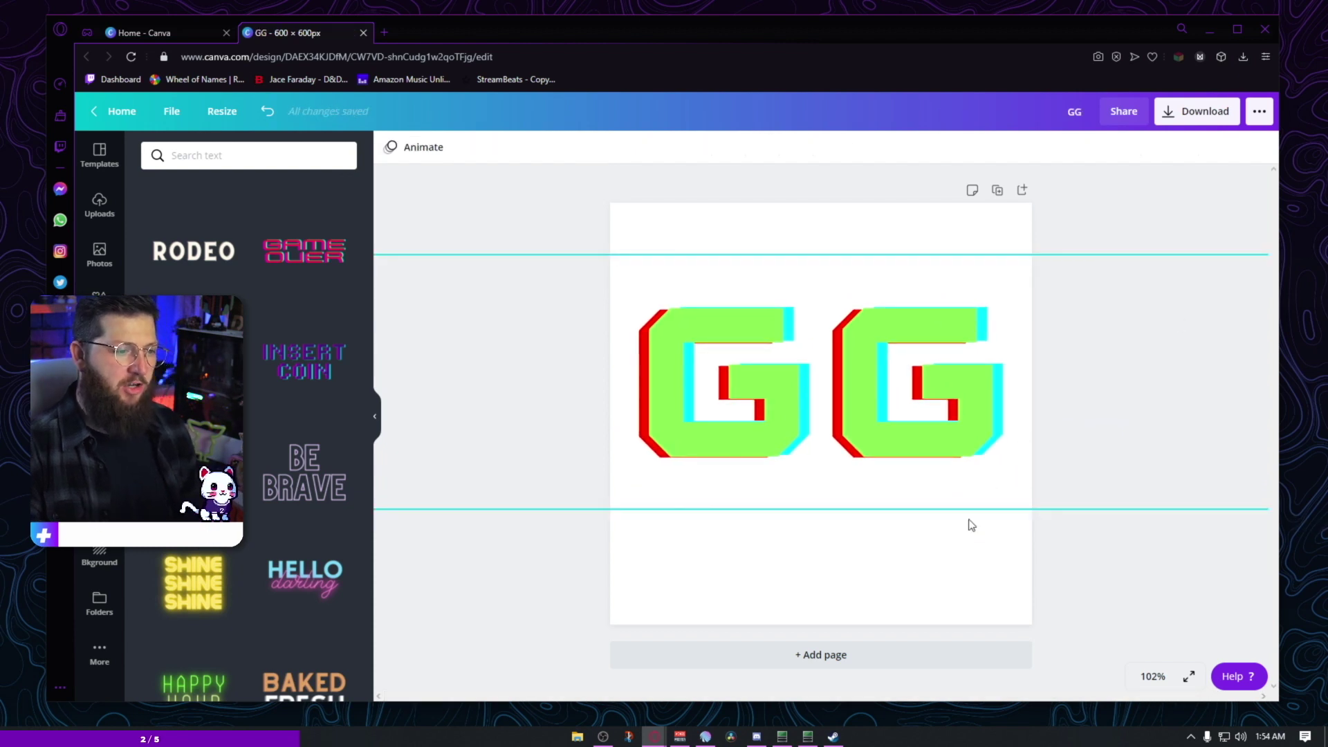
{"action": "left_click_drag", "start_coordinate": [962, 494], "coordinate": [931, 453]}
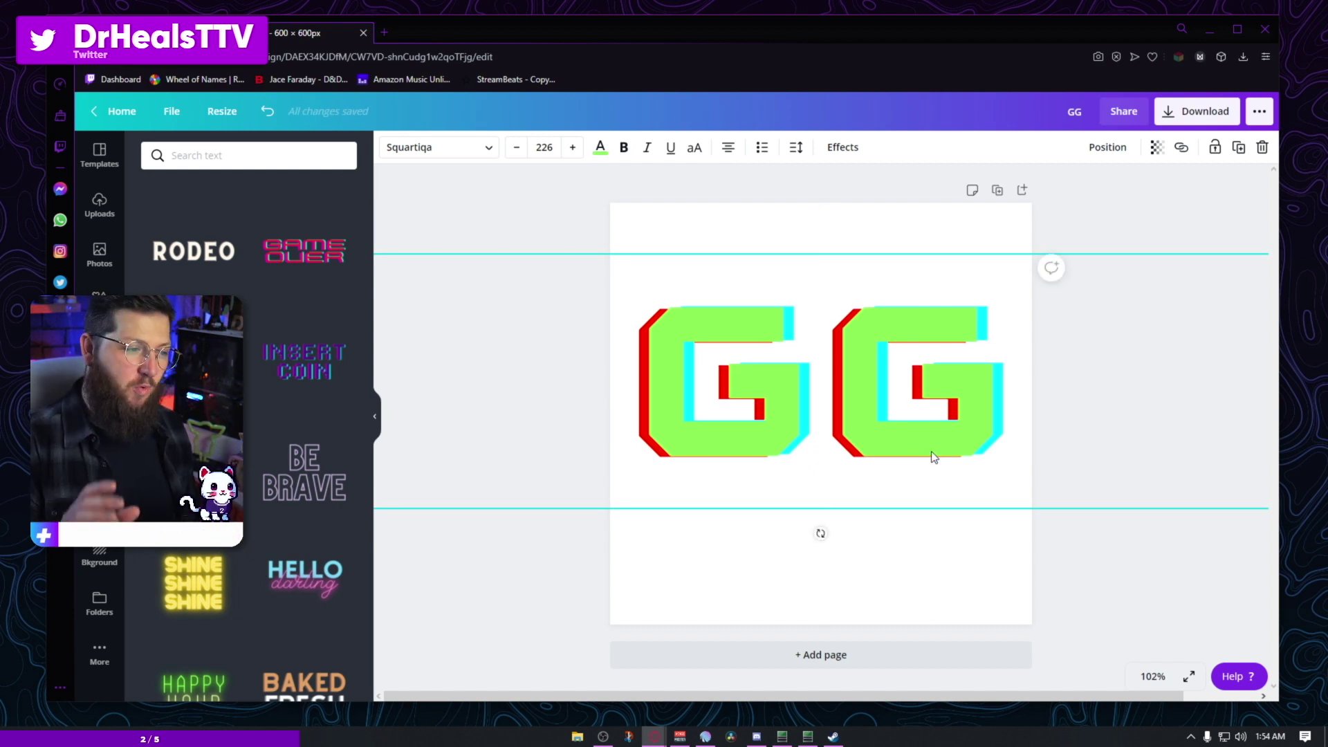
{"action": "left_click_drag", "start_coordinate": [822, 367], "coordinate": [875, 434]}
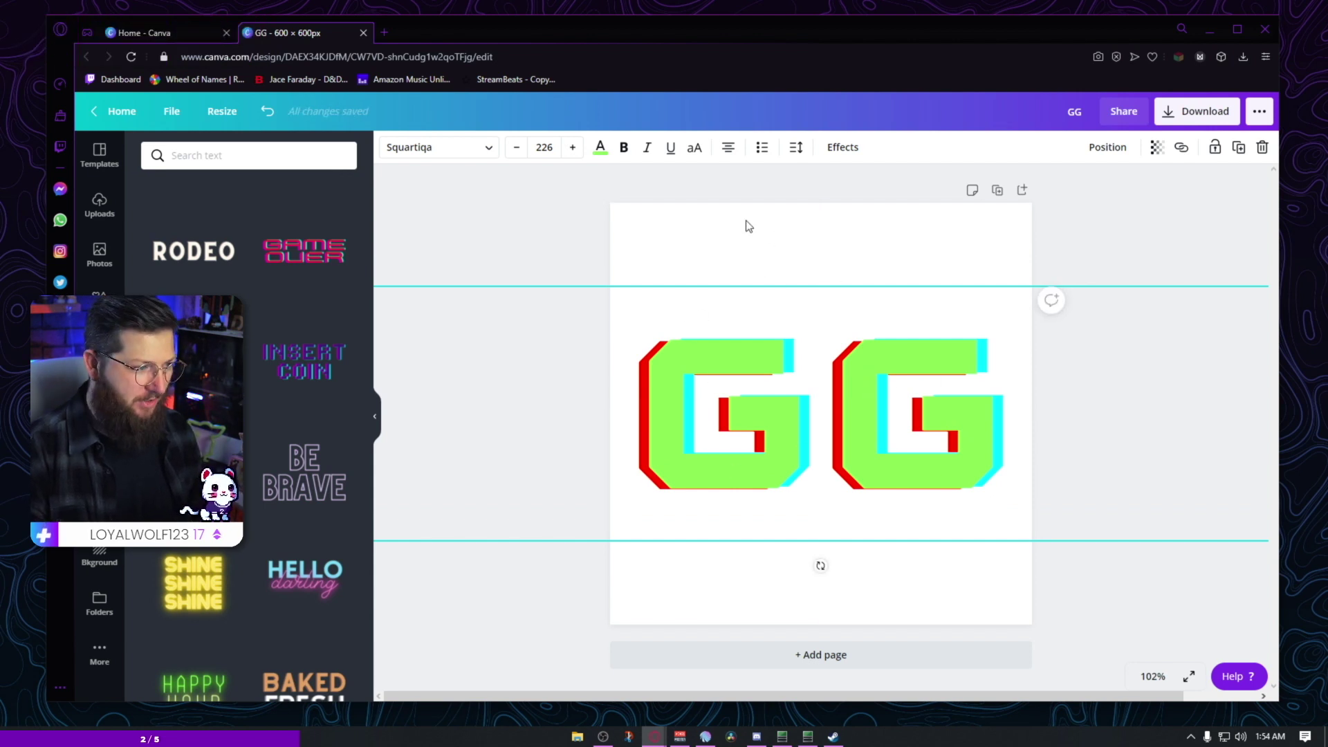
{"action": "left_click", "coordinate": [765, 222]}
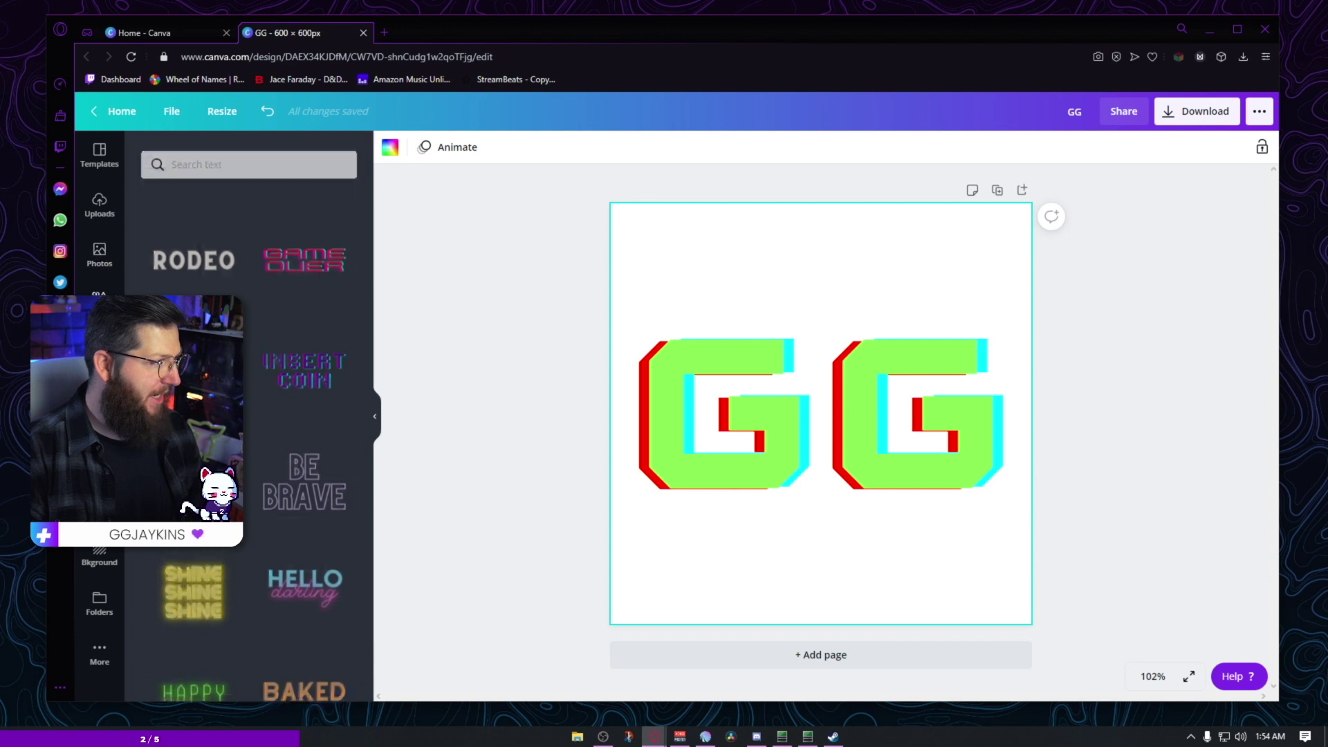
Step: Try a circle shape below the GG text with a duplicate above it, and delete both circles
{"action": "left_click", "coordinate": [100, 298]}
{"action": "left_click", "coordinate": [186, 564]}
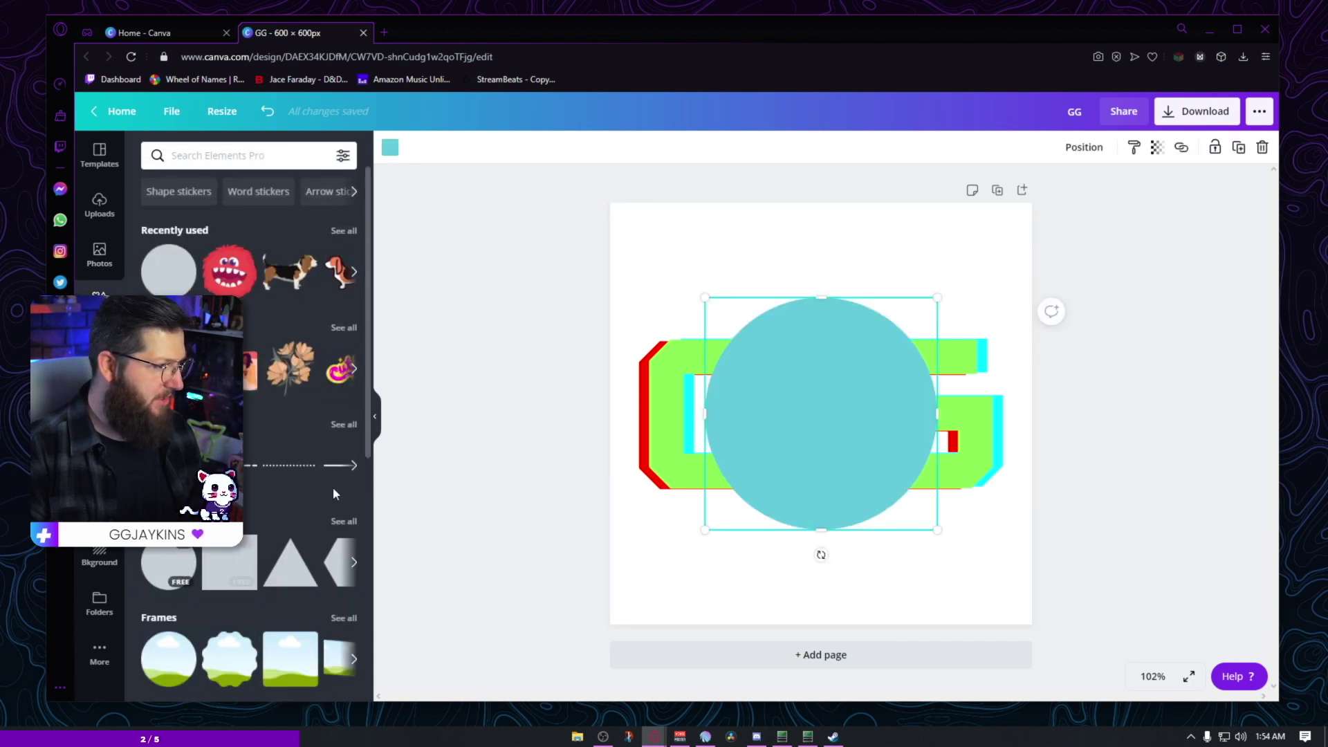
{"action": "left_click_drag", "start_coordinate": [844, 447], "coordinate": [869, 655]}
{"action": "key", "text": "ctrl+d"}
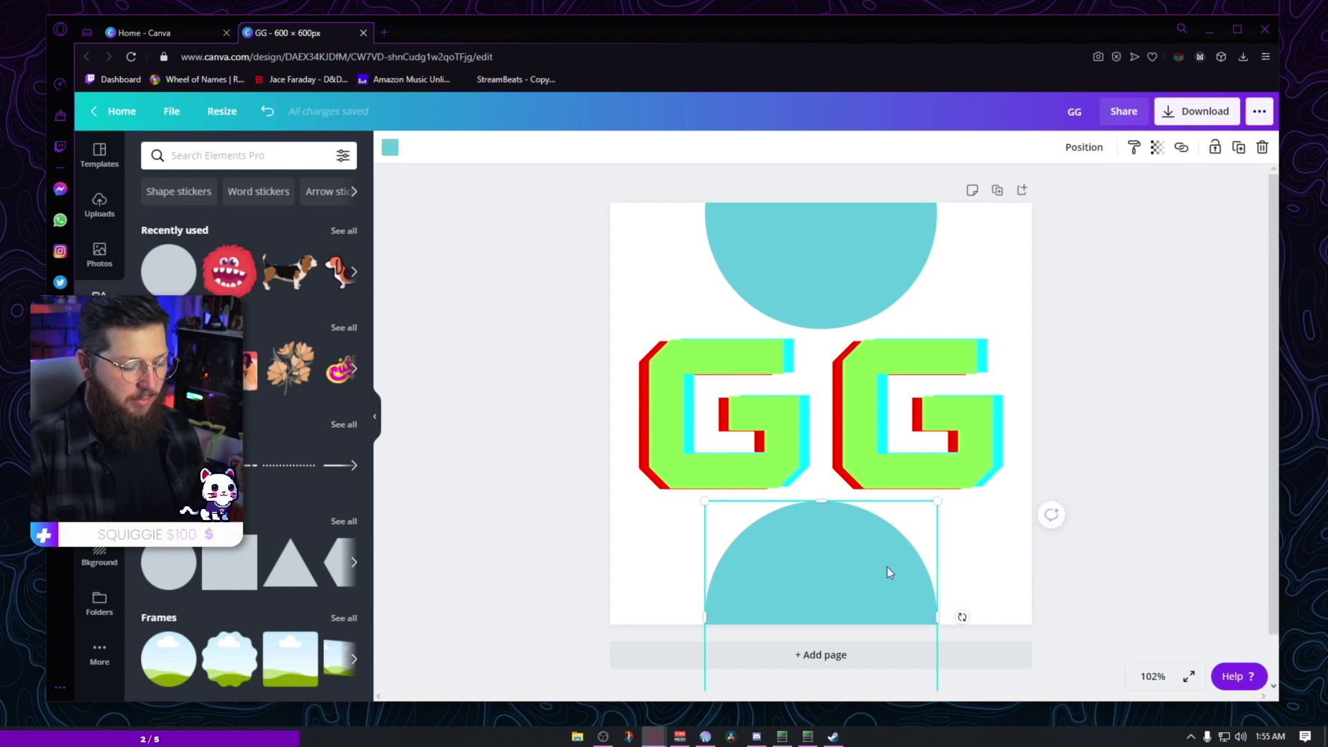
{"action": "key", "text": "Delete"}
{"action": "left_click", "coordinate": [866, 304]}
{"action": "key", "text": "Delete"}
Step: Try the Mokoto, Archivo Black and Horizon fonts on the GG text, settle on Bebas Neue and recentre the text
{"action": "left_click", "coordinate": [913, 436]}
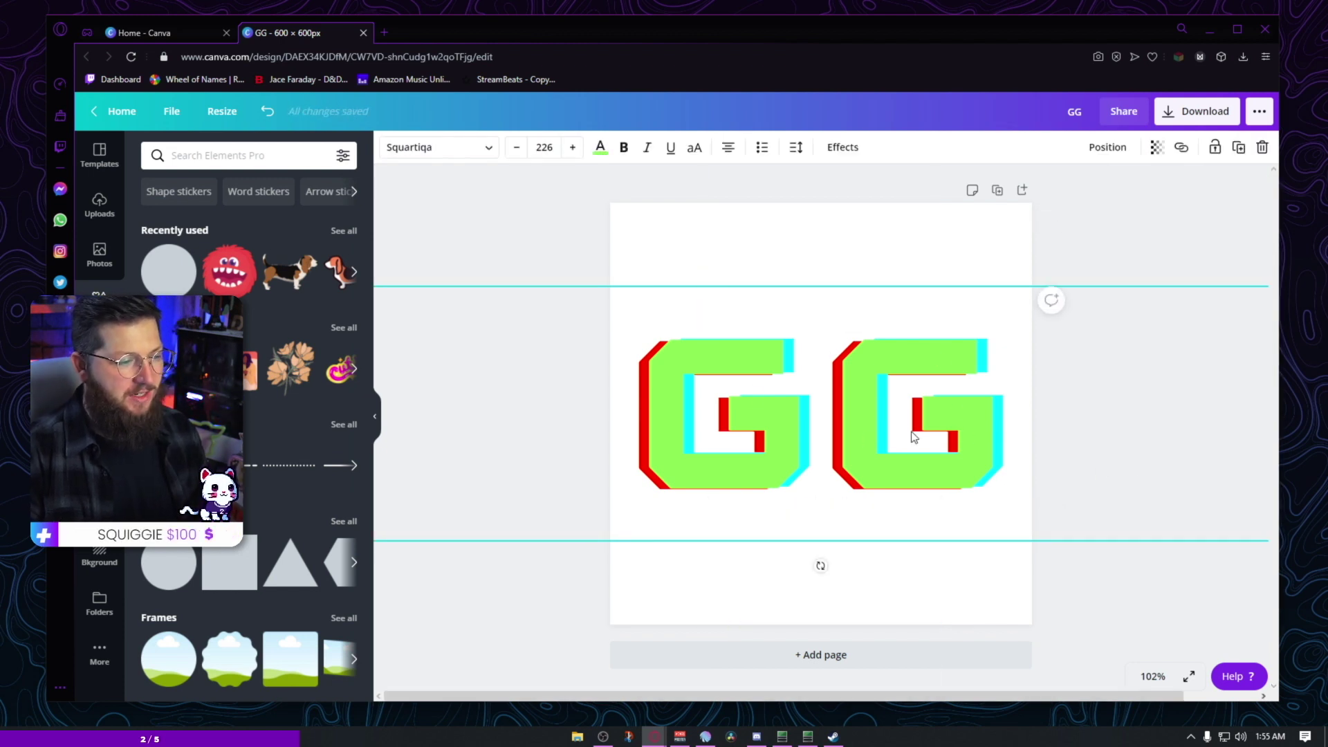
{"action": "left_click", "coordinate": [843, 148]}
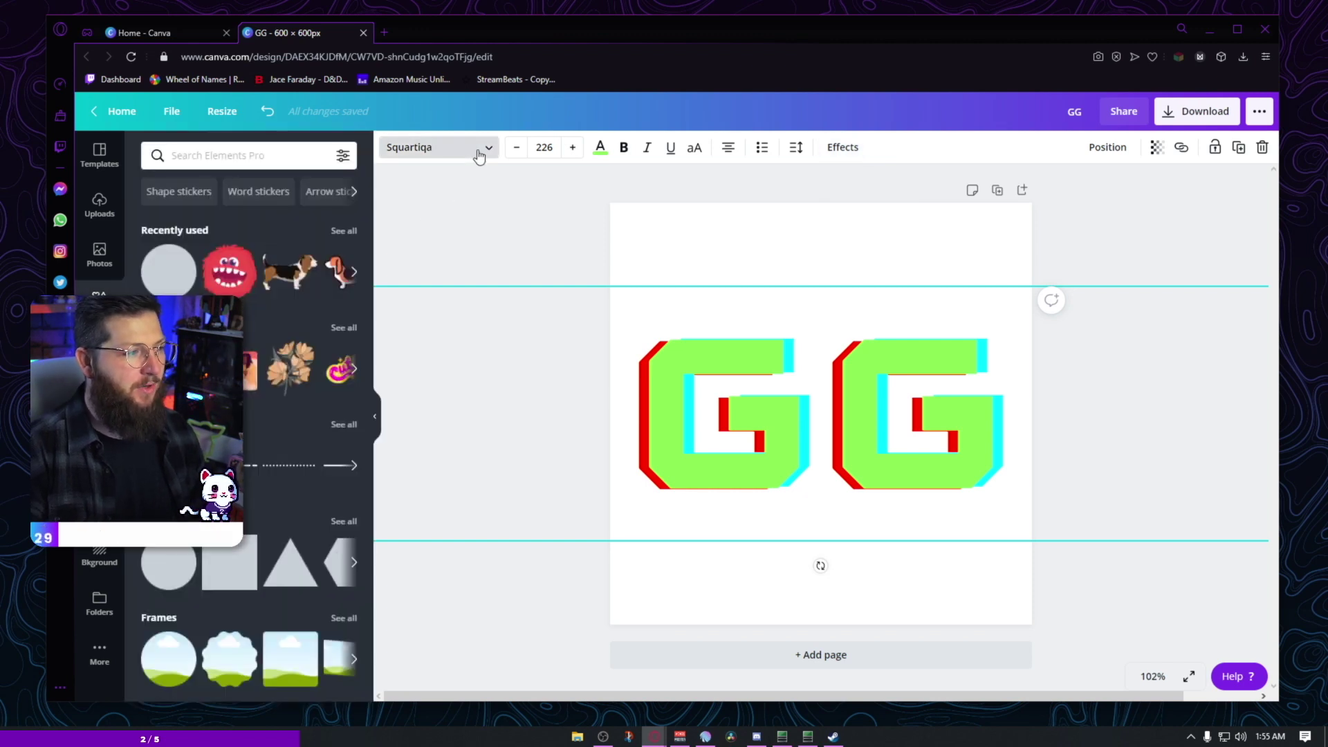
{"action": "left_click", "coordinate": [479, 149]}
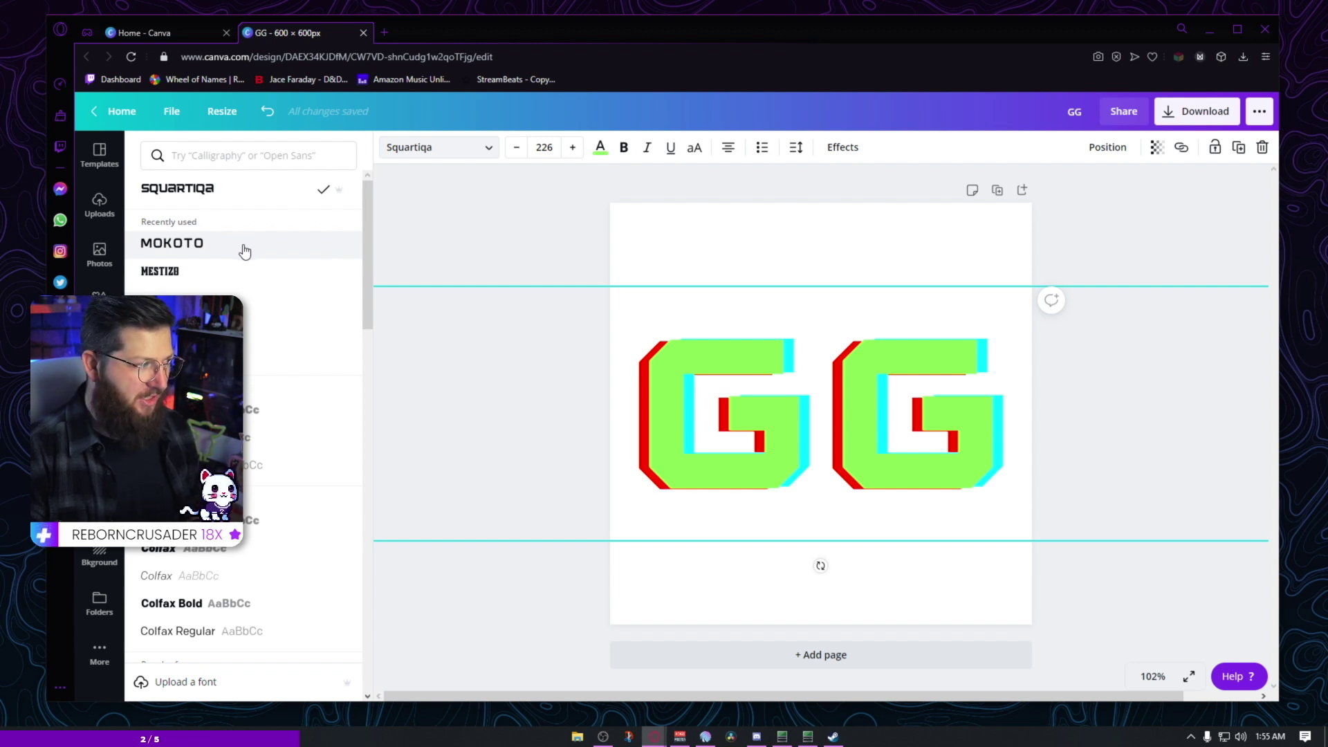
{"action": "scroll", "coordinate": [245, 252], "scroll_direction": "down", "scroll_amount": 2}
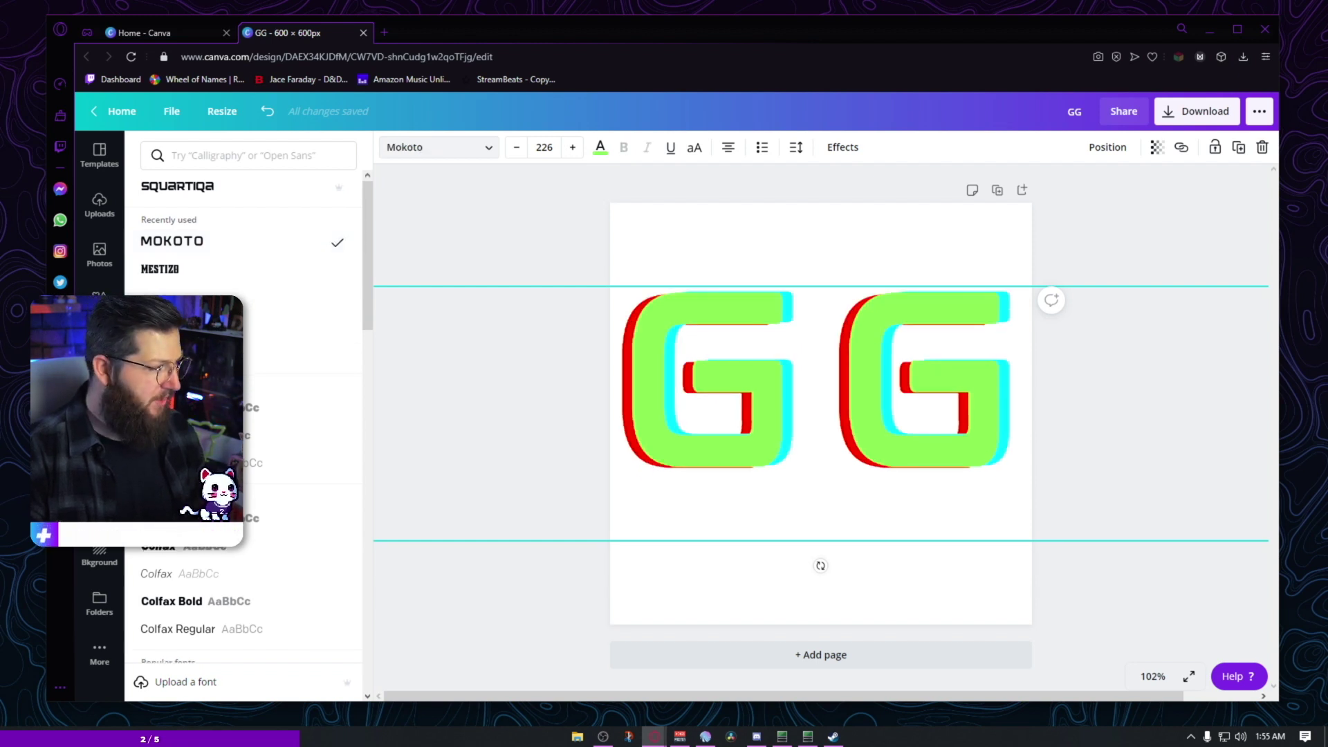
{"action": "scroll", "coordinate": [305, 346], "scroll_direction": "down", "scroll_amount": 5}
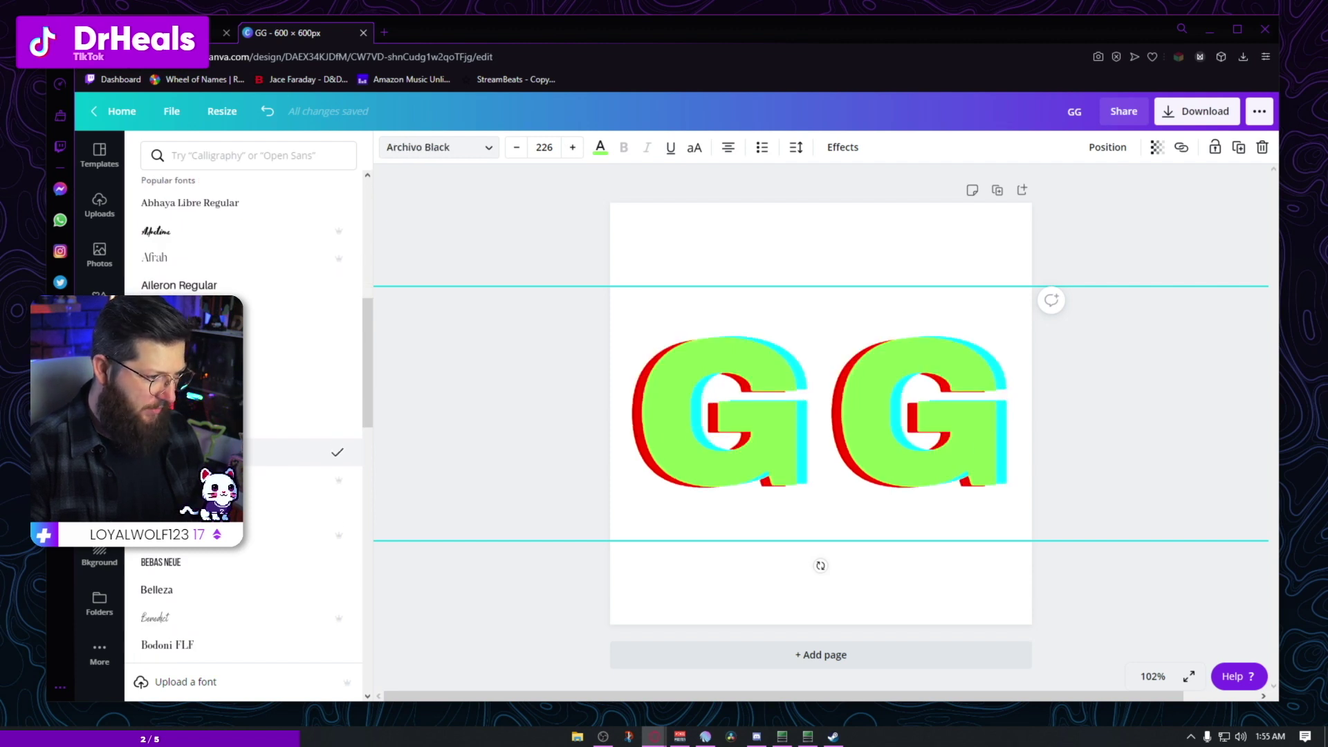
{"action": "scroll", "coordinate": [228, 453], "scroll_direction": "down", "scroll_amount": 10}
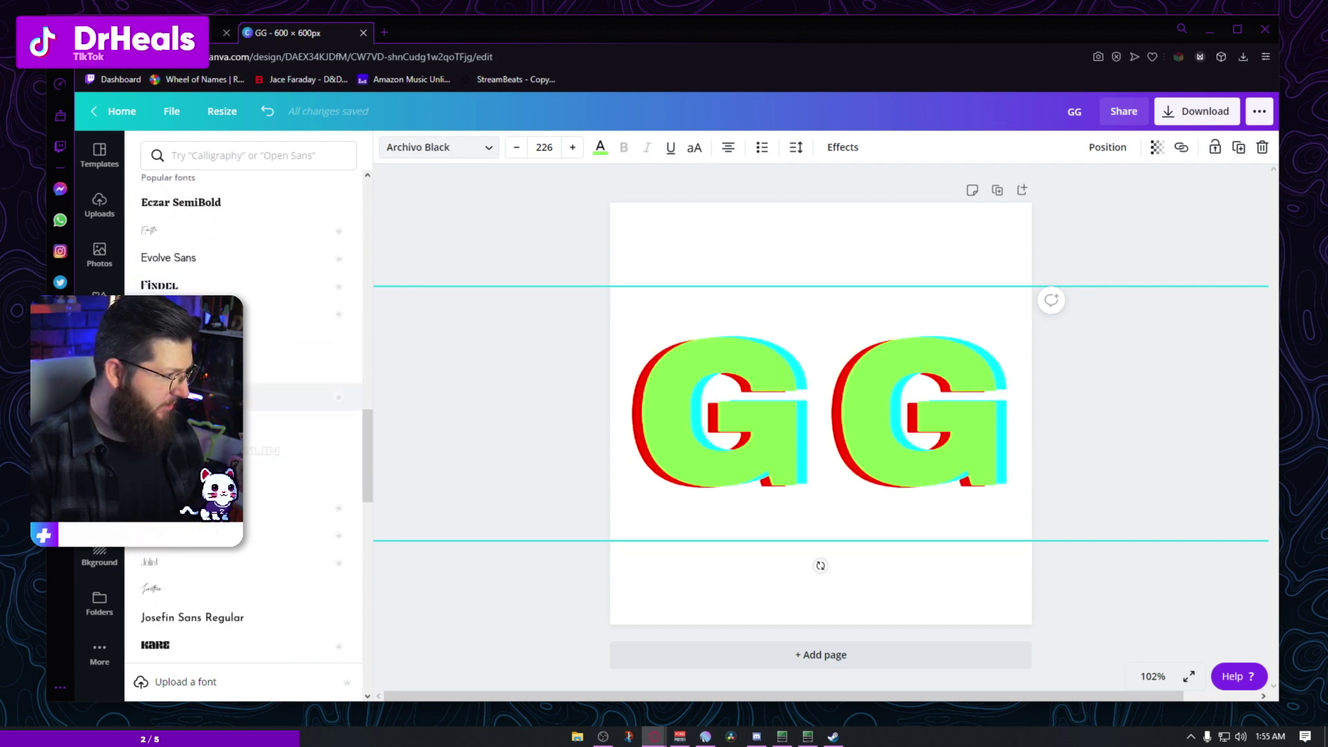
{"action": "left_click", "coordinate": [263, 341]}
{"action": "scroll", "coordinate": [247, 415], "scroll_direction": "down", "scroll_amount": 10}
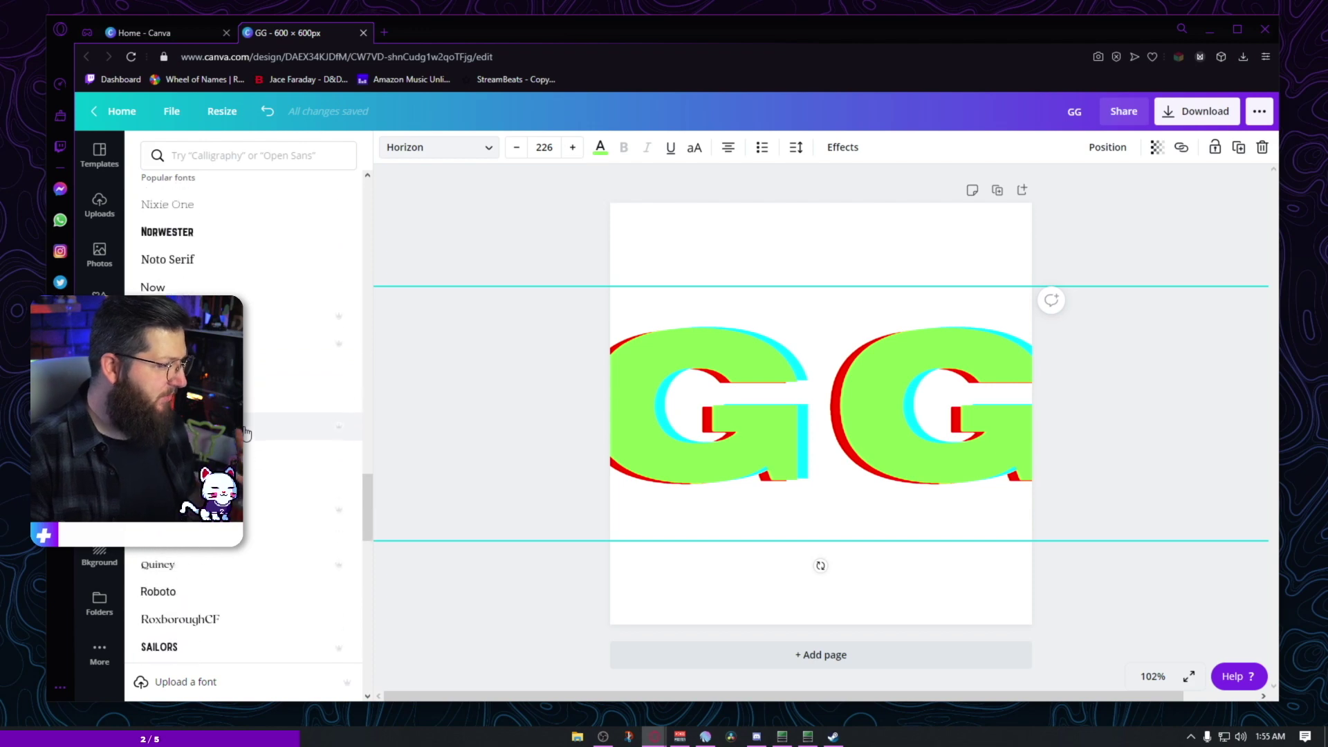
{"action": "scroll", "coordinate": [247, 433], "scroll_direction": "down", "scroll_amount": 6}
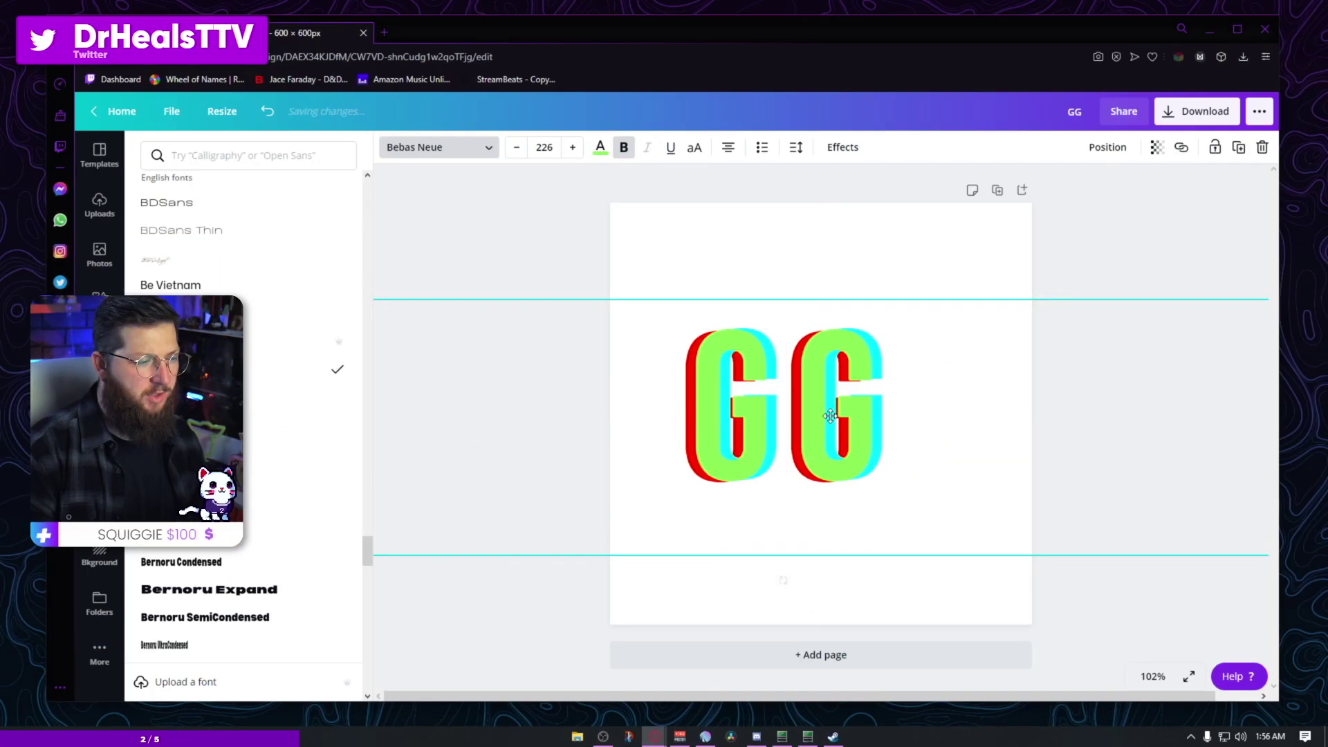
{"action": "left_click_drag", "start_coordinate": [842, 426], "coordinate": [864, 401]}
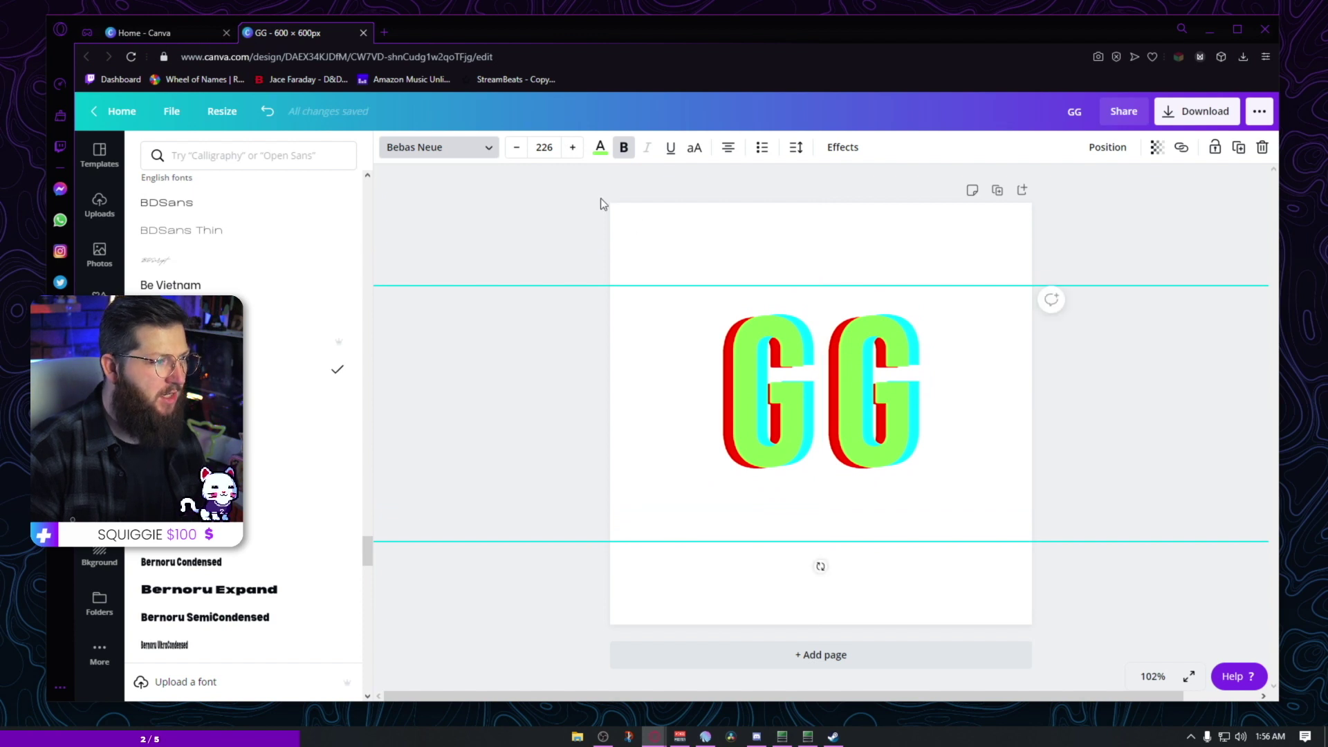
Step: Increase the GG text's font size through 300 and 350 to 400, and move the text up to centre it on the page
{"action": "left_click", "coordinate": [547, 148]}
{"action": "left_click", "coordinate": [547, 147]}
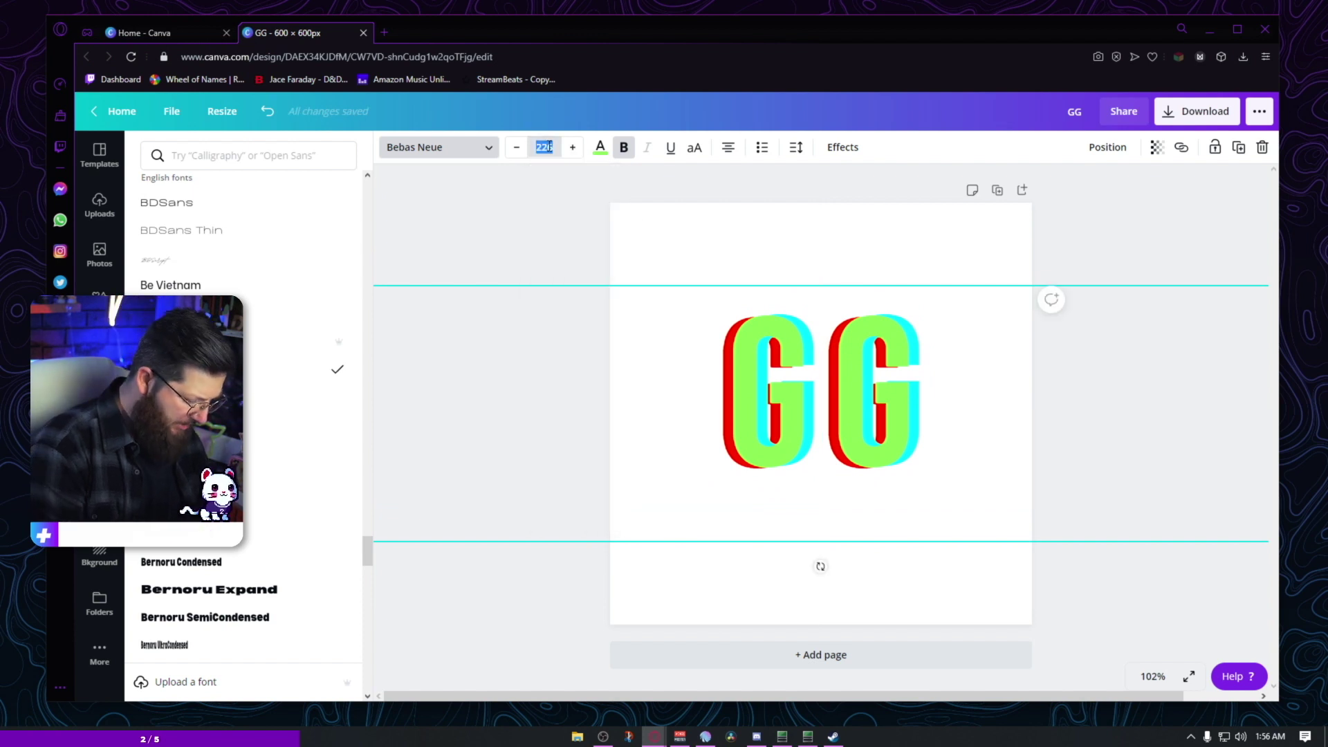
{"action": "key", "text": "Return"}
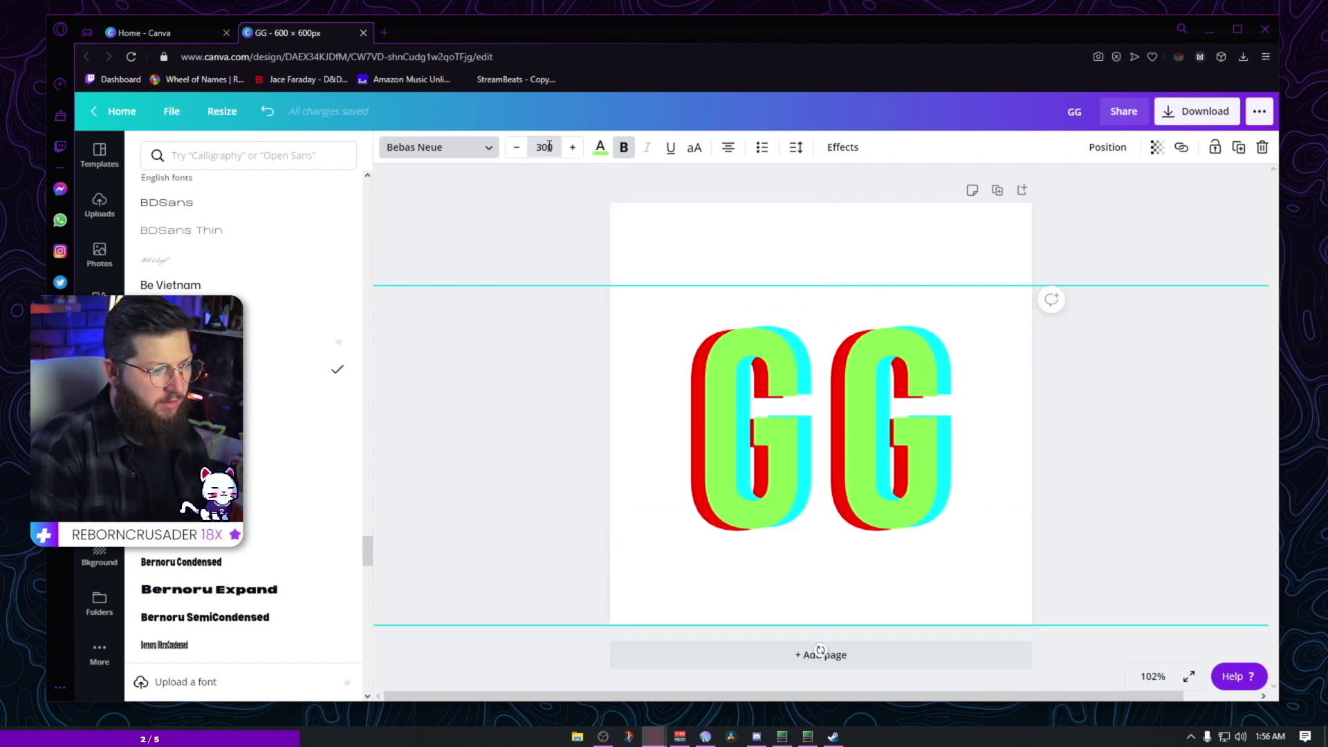
{"action": "left_click", "coordinate": [548, 147]}
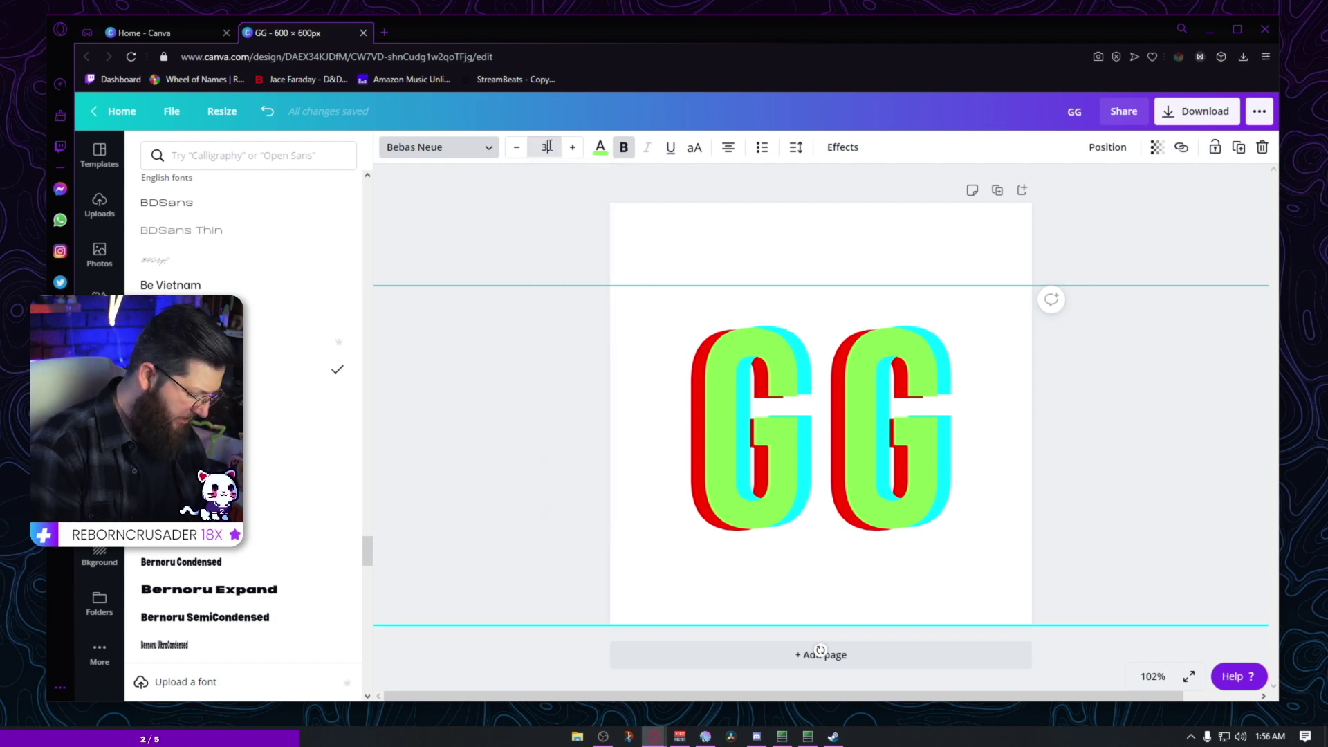
{"action": "key", "text": "Return"}
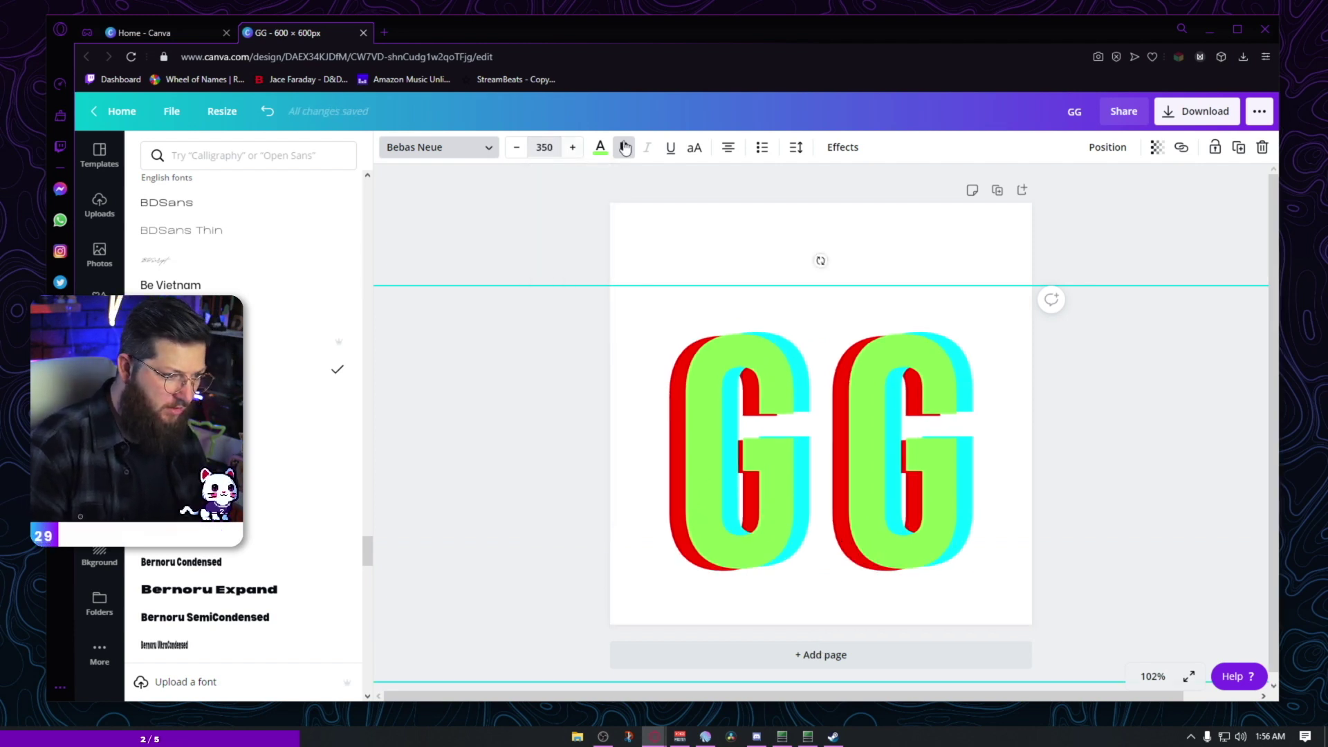
{"action": "left_click", "coordinate": [553, 141]}
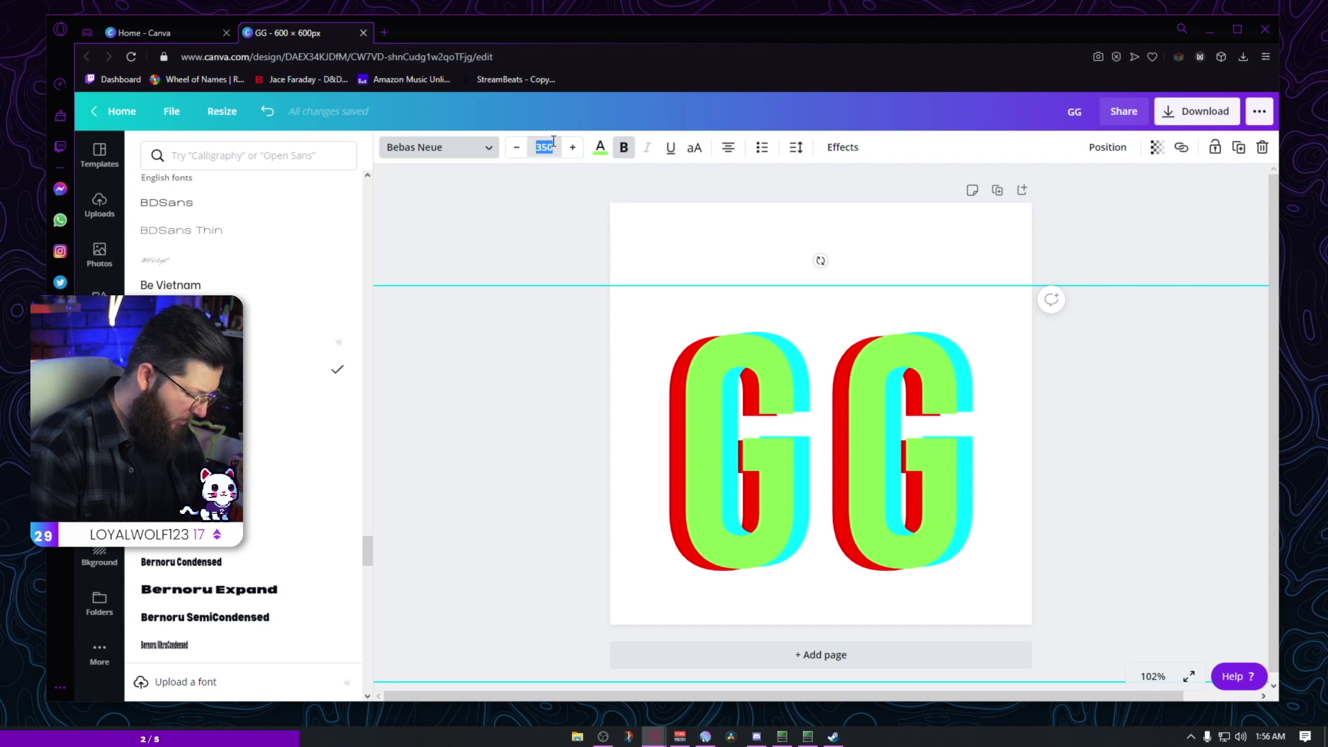
{"action": "type", "text": "400"}
{"action": "key", "text": "Return"}
{"action": "key", "text": "Escape"}
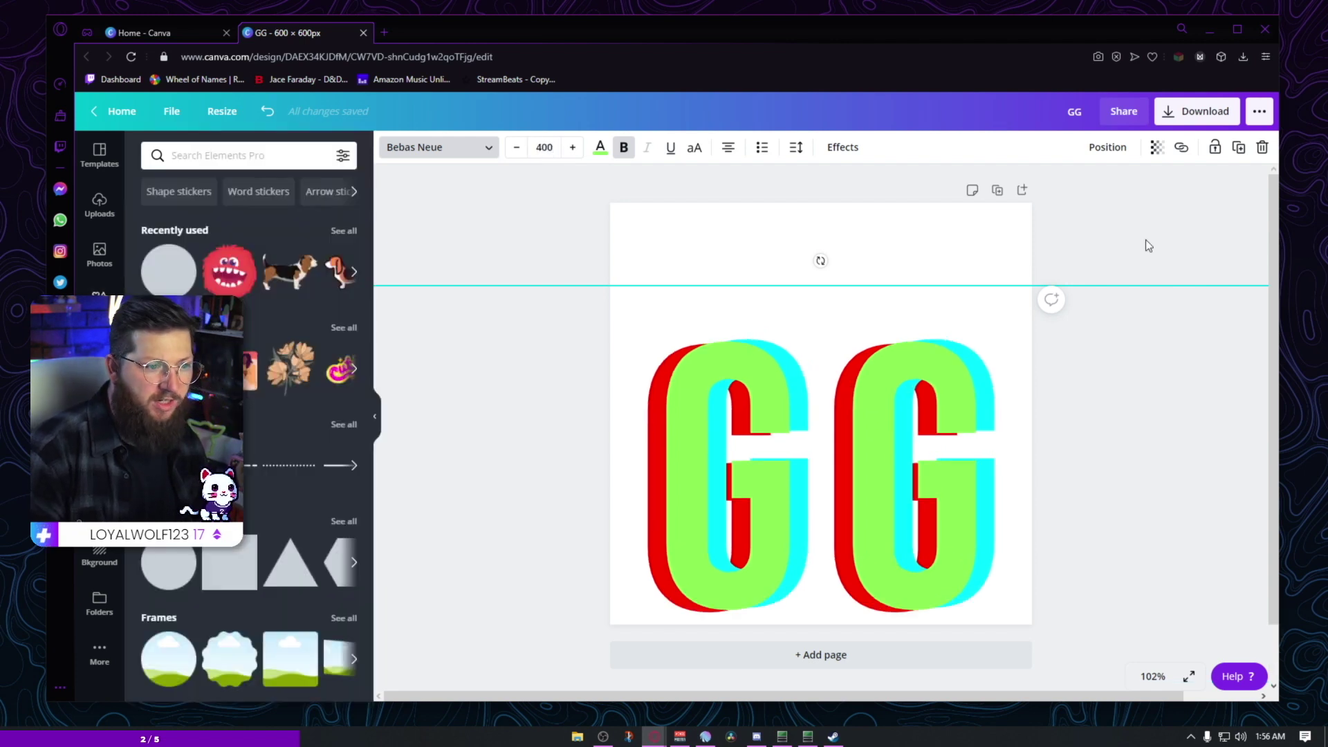
{"action": "left_click_drag", "start_coordinate": [973, 437], "coordinate": [967, 394]}
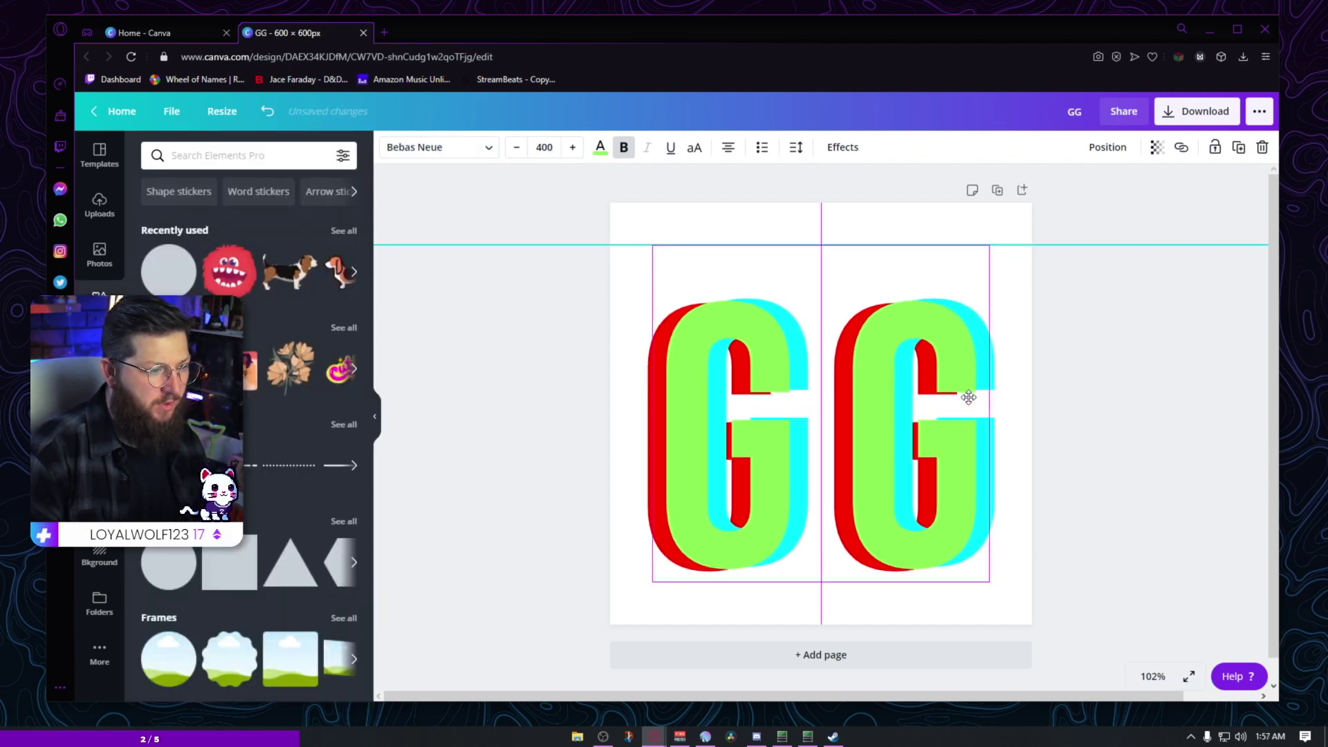
{"action": "left_click", "coordinate": [1152, 401]}
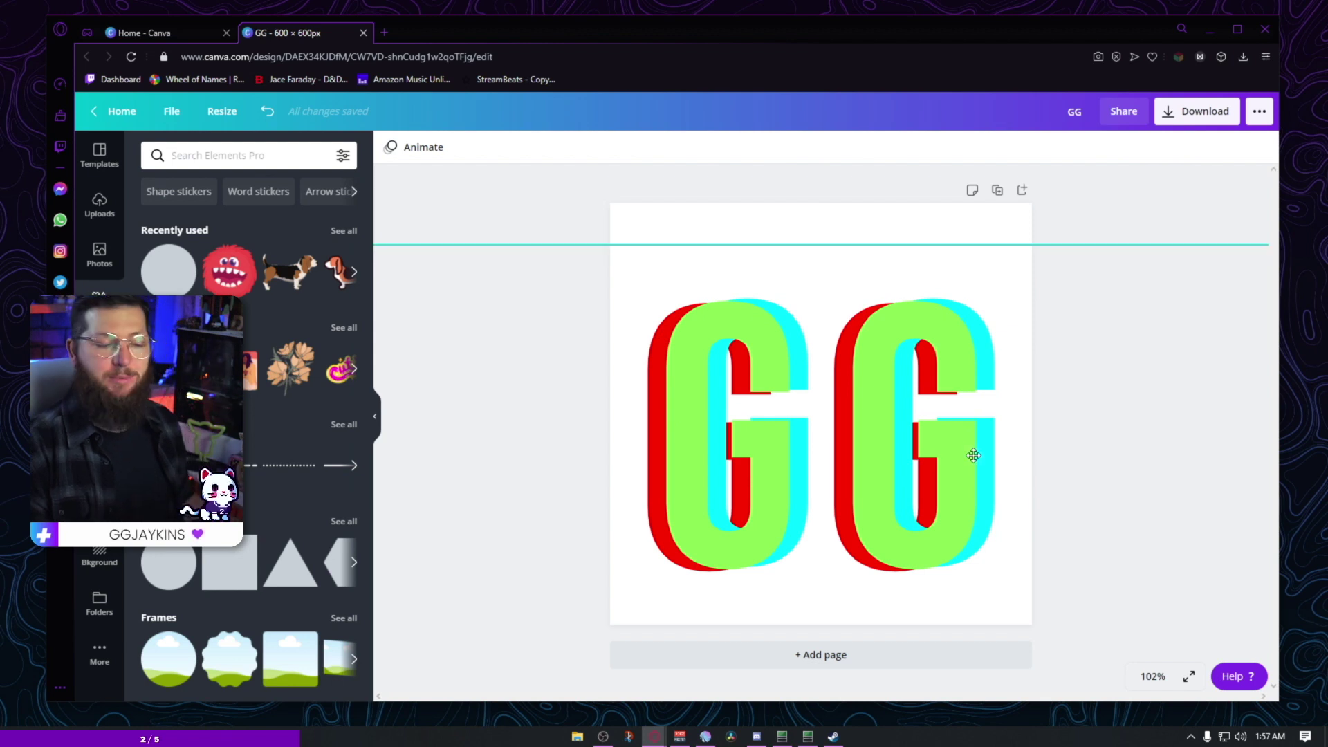
Step: Reduce the offset of the GG text's red and cyan glitch effect to 36
{"action": "left_click", "coordinate": [715, 414]}
{"action": "left_click", "coordinate": [843, 147]}
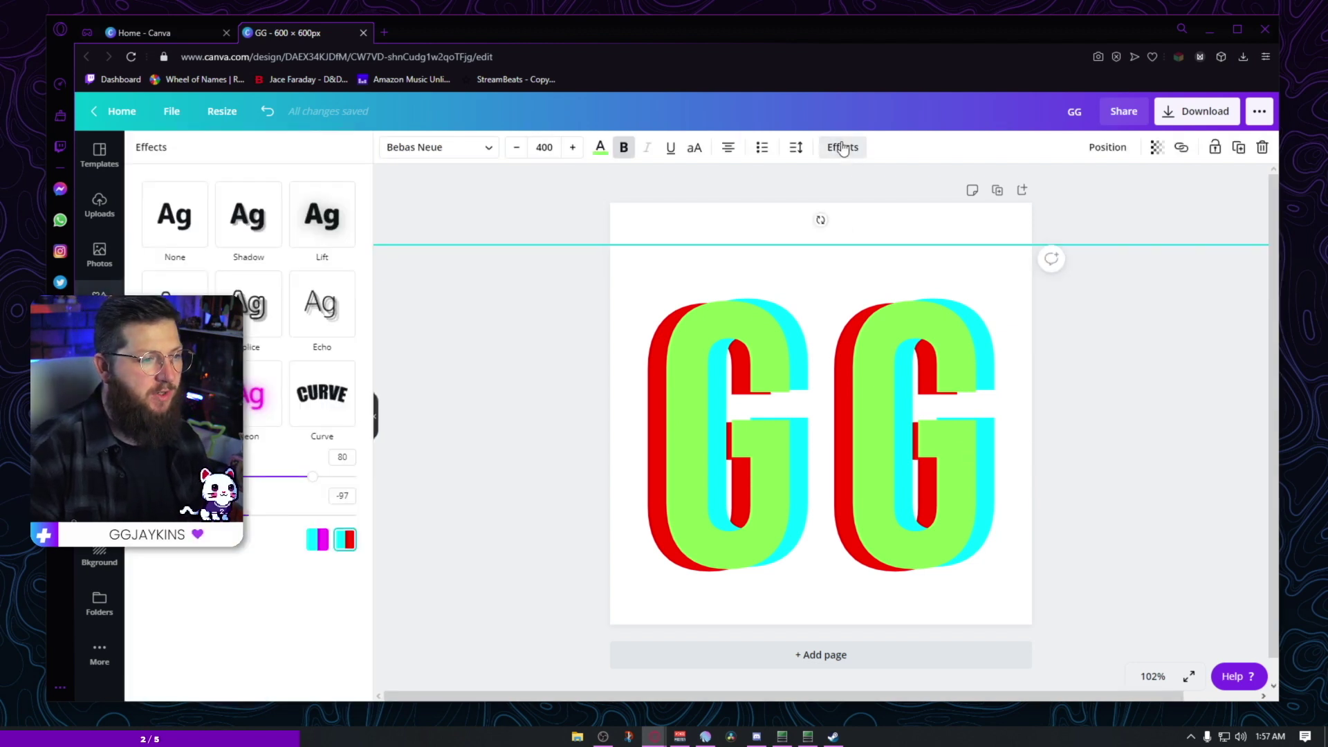
{"action": "left_click_drag", "start_coordinate": [317, 476], "coordinate": [219, 476]}
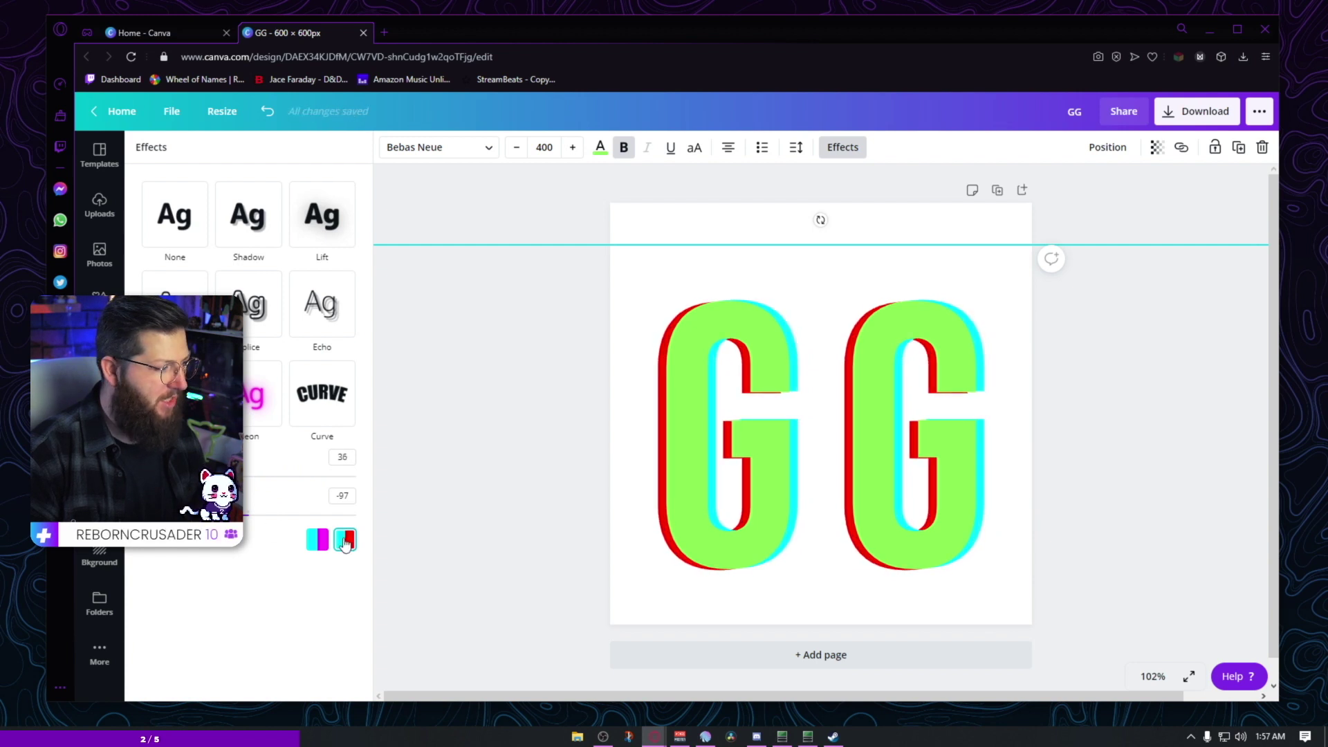
Step: Try the cyan and magenta glitch colours on the GG text, restore cyan and red, and set the effect's direction to -87
{"action": "left_click", "coordinate": [318, 542]}
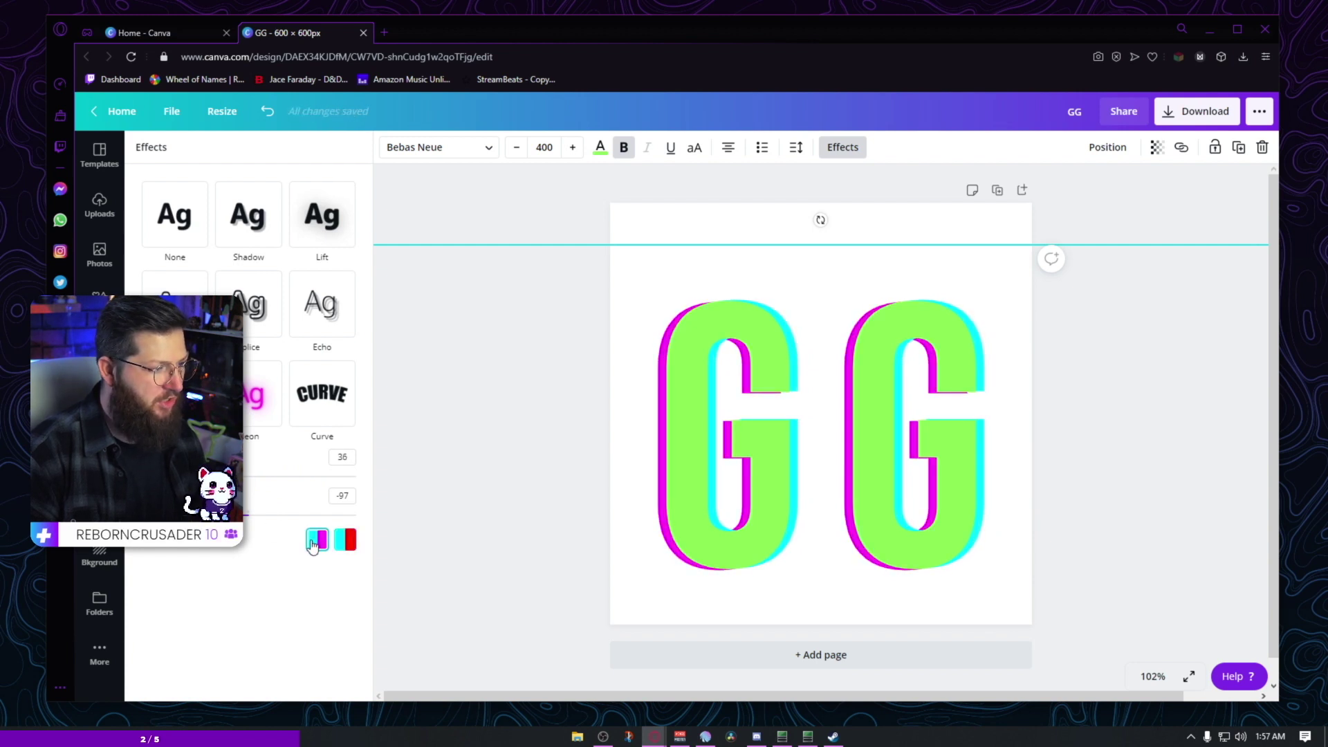
{"action": "left_click", "coordinate": [346, 544]}
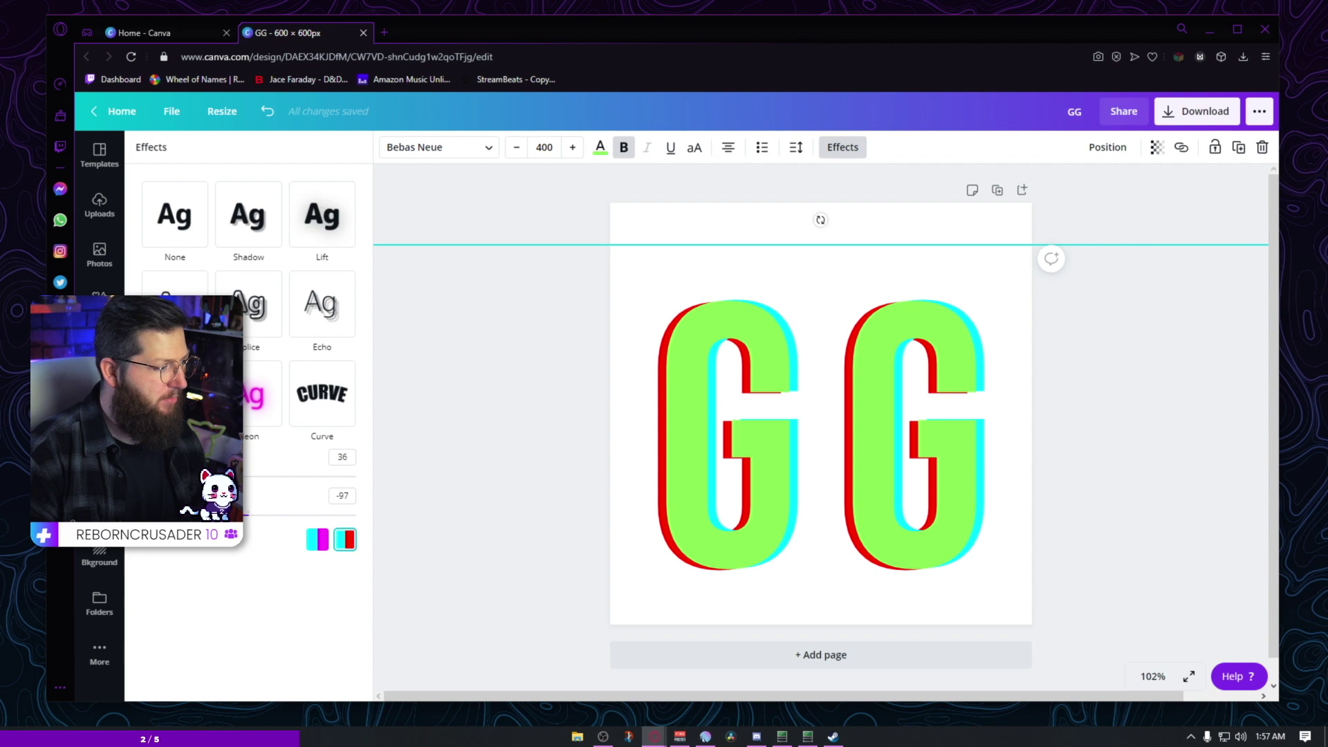
{"action": "mouse_move", "coordinate": [191, 516]}
{"action": "left_mouse_down"}
{"action": "mouse_move", "coordinate": [282, 517]}
{"action": "mouse_move", "coordinate": [195, 515]}
{"action": "left_mouse_up"}
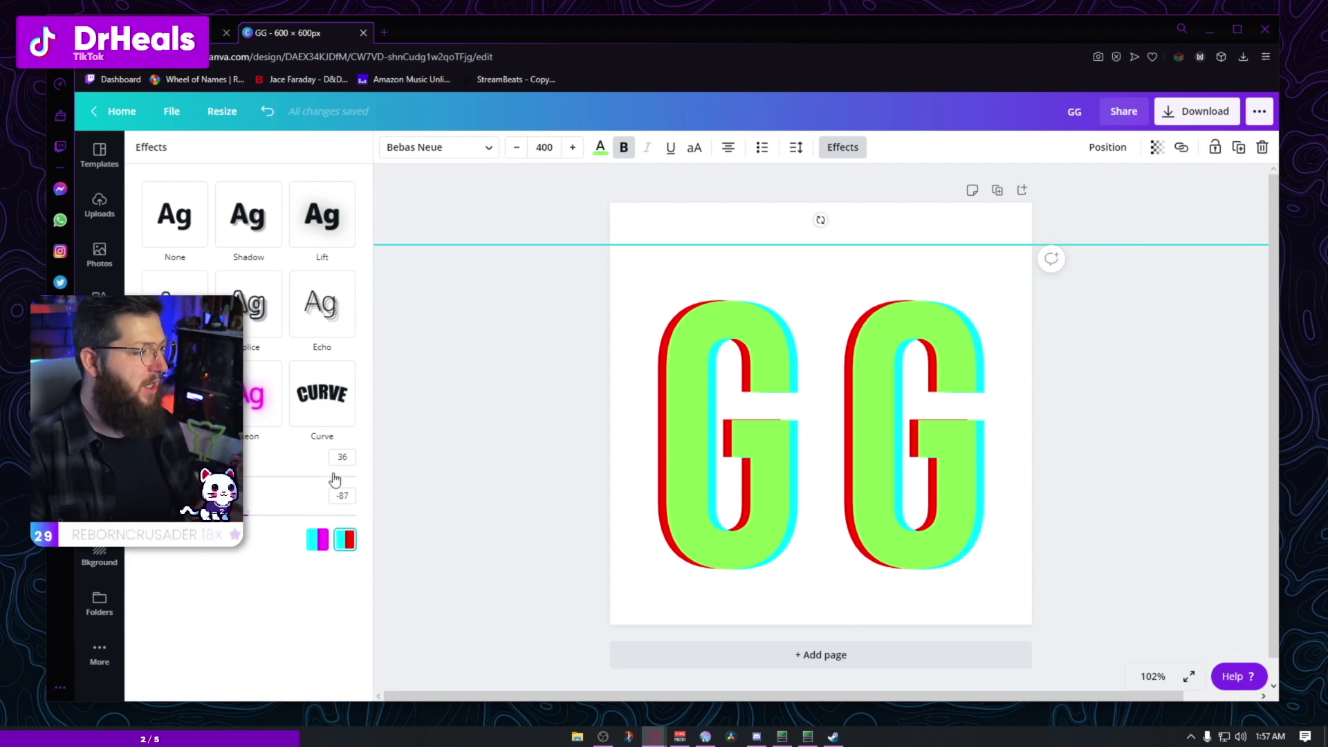
Step: Duplicate the GG page and move the GG text on the copied page slightly up
{"action": "left_click", "coordinate": [1000, 191]}
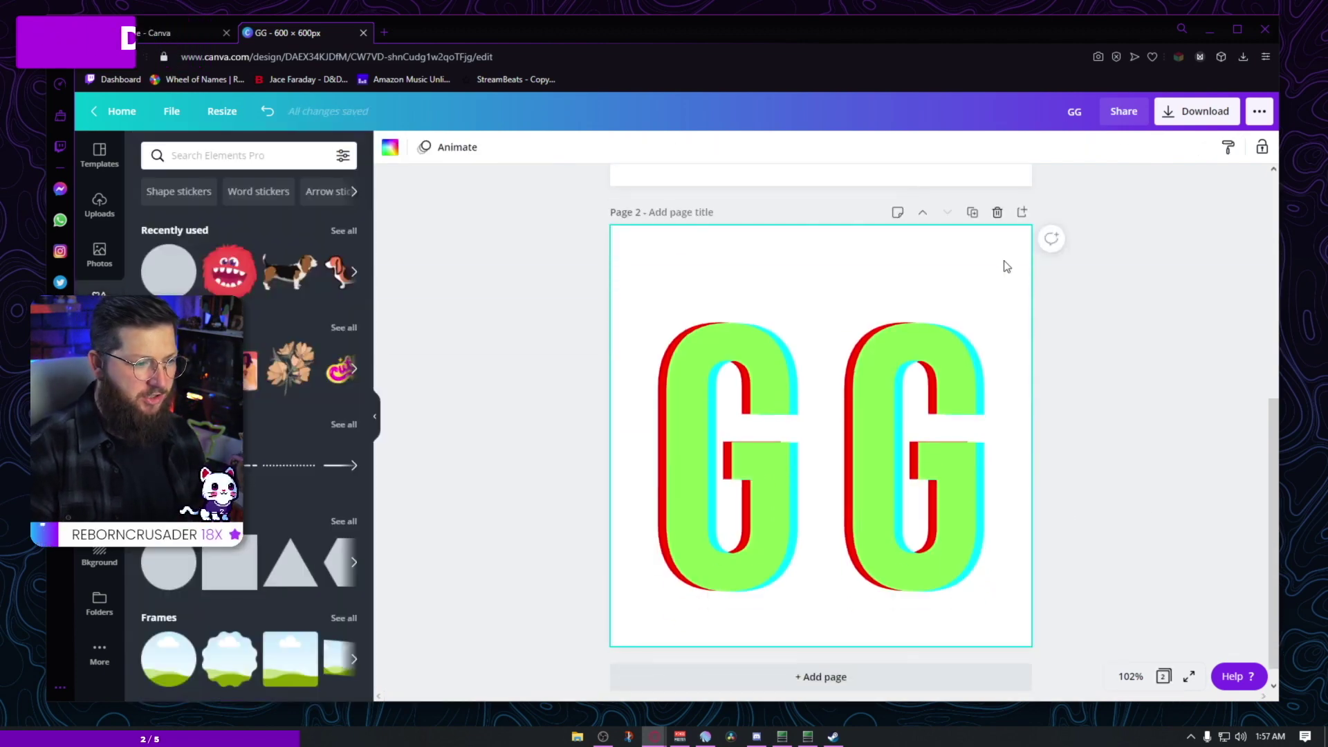
{"action": "left_click", "coordinate": [864, 438]}
{"action": "left_click_drag", "start_coordinate": [864, 438], "coordinate": [863, 431]}
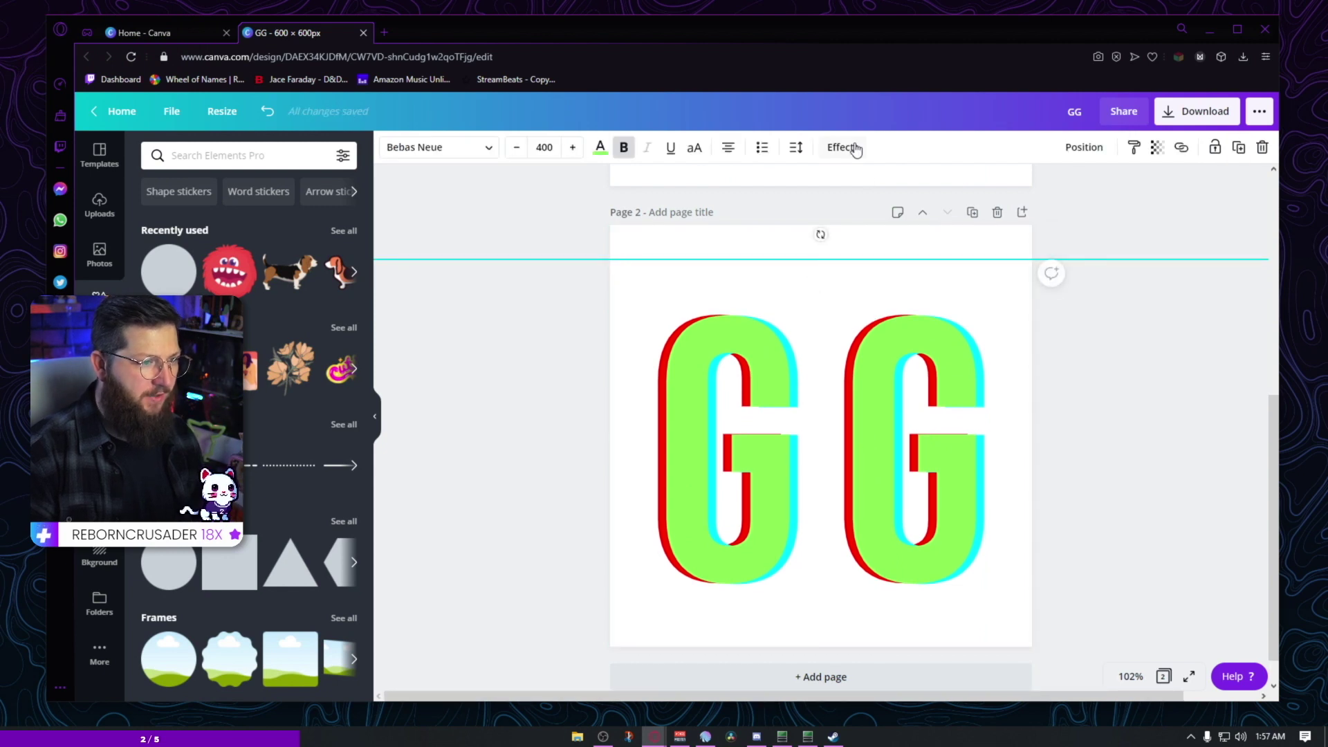
Step: Apply the Neon effect to the page 2 GG text, colour it dark blue, and raise the effect's intensity to 100
{"action": "left_click", "coordinate": [843, 146]}
{"action": "left_click", "coordinate": [263, 398]}
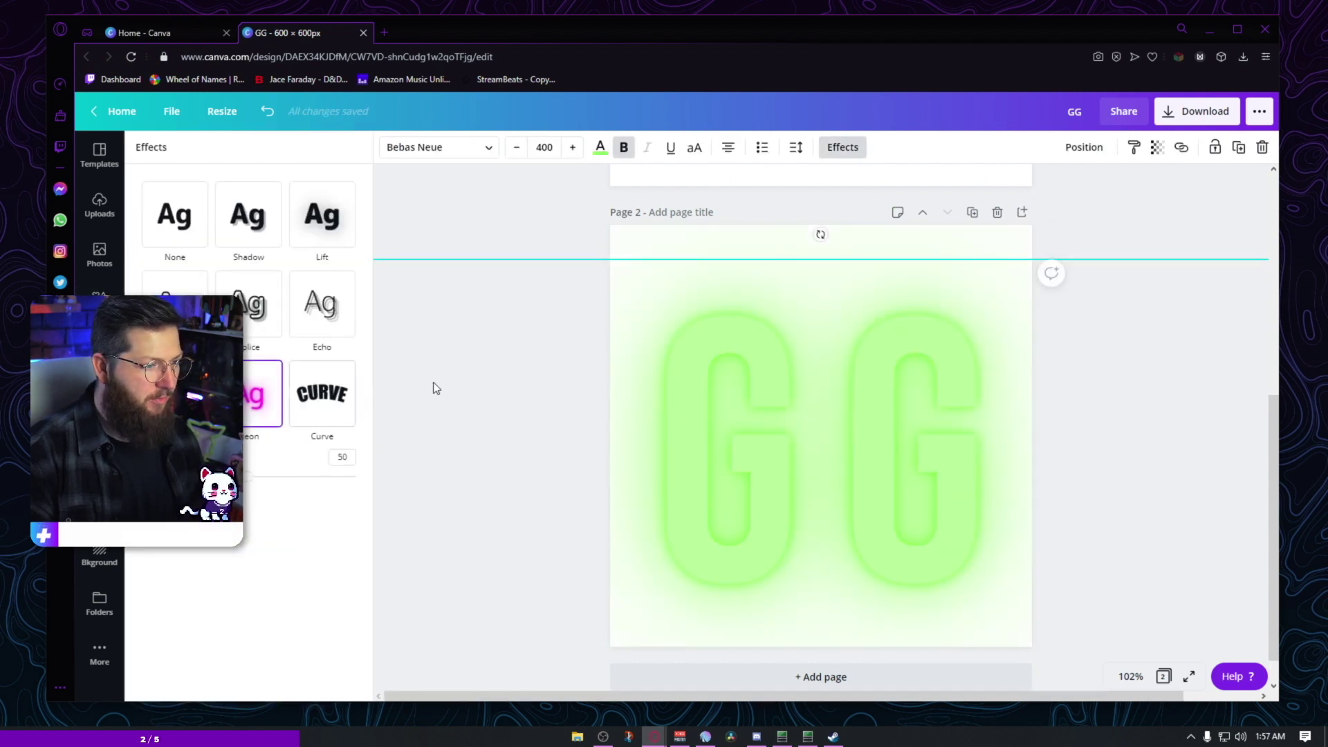
{"action": "left_click", "coordinate": [601, 148]}
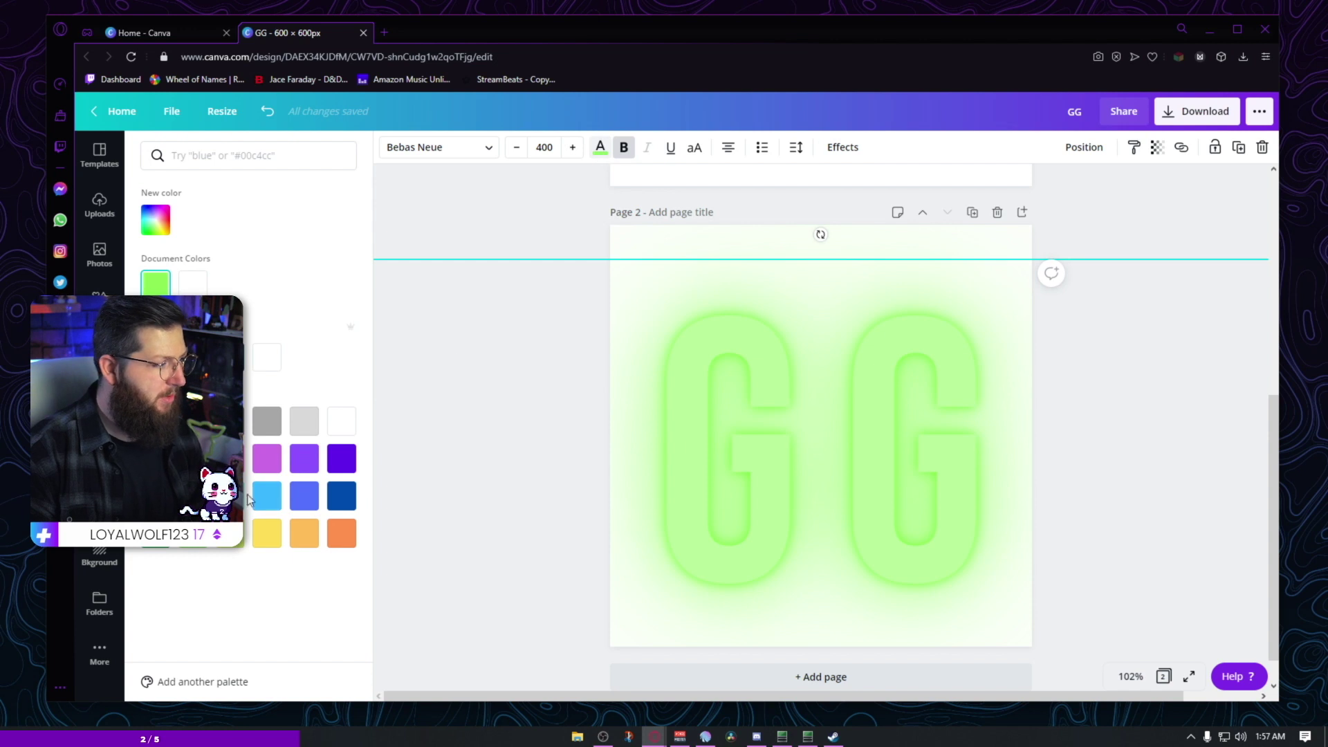
{"action": "left_click", "coordinate": [342, 494]}
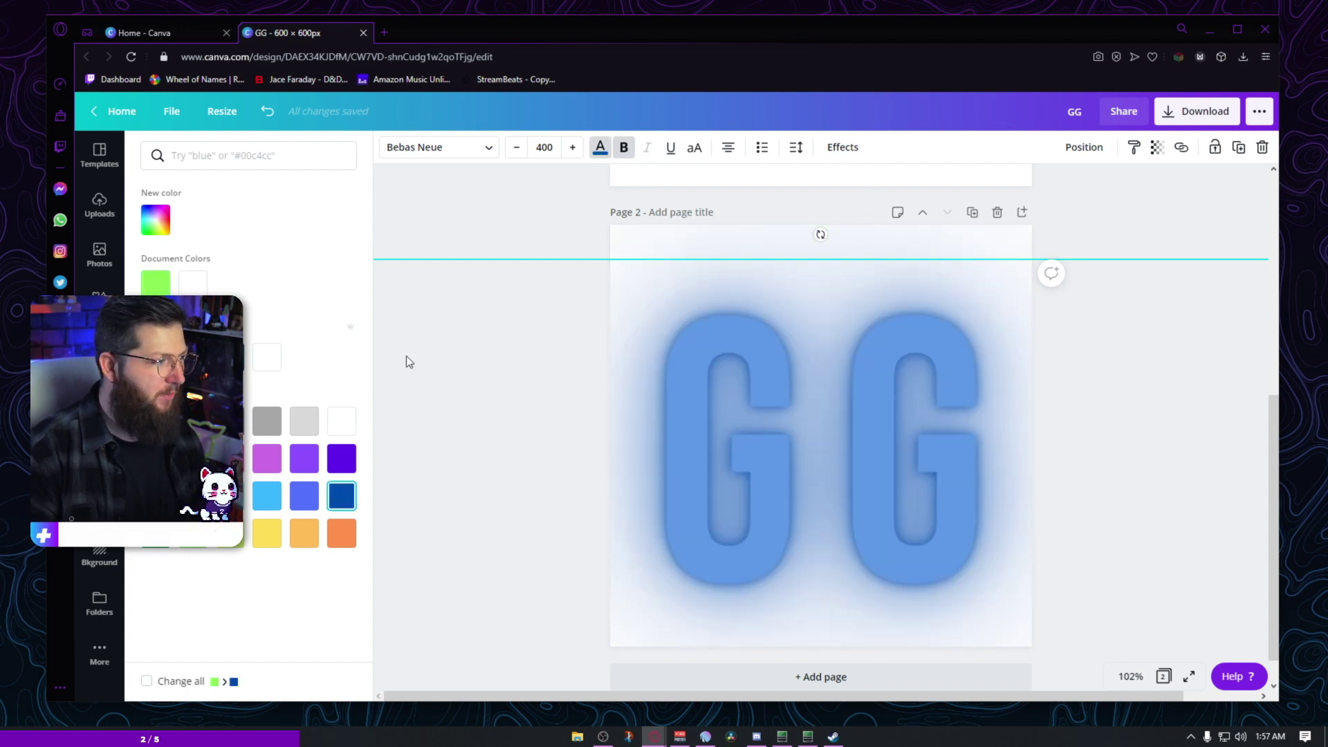
{"action": "left_click", "coordinate": [843, 147]}
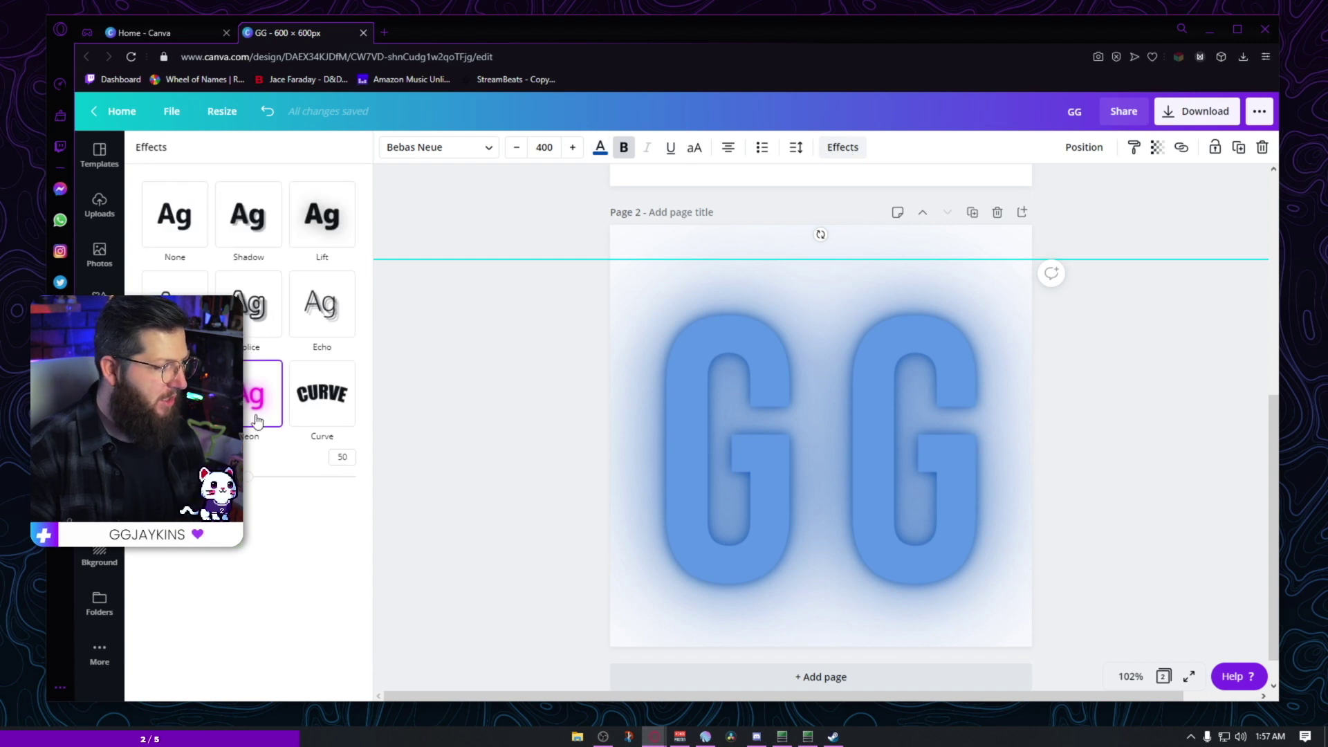
{"action": "left_click_drag", "start_coordinate": [247, 483], "coordinate": [472, 489]}
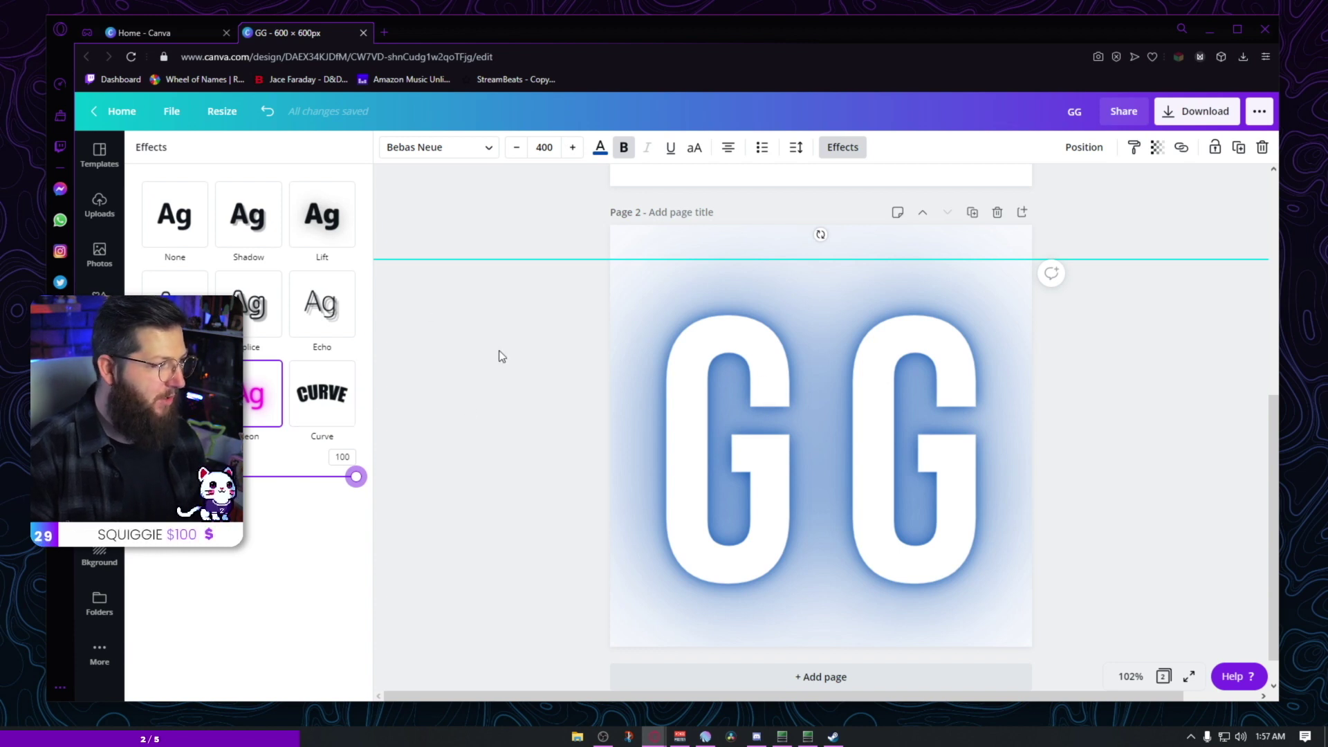
Step: Duplicate the neon GG text on page 2 and align the copy exactly over the original
{"action": "left_click", "coordinate": [813, 415]}
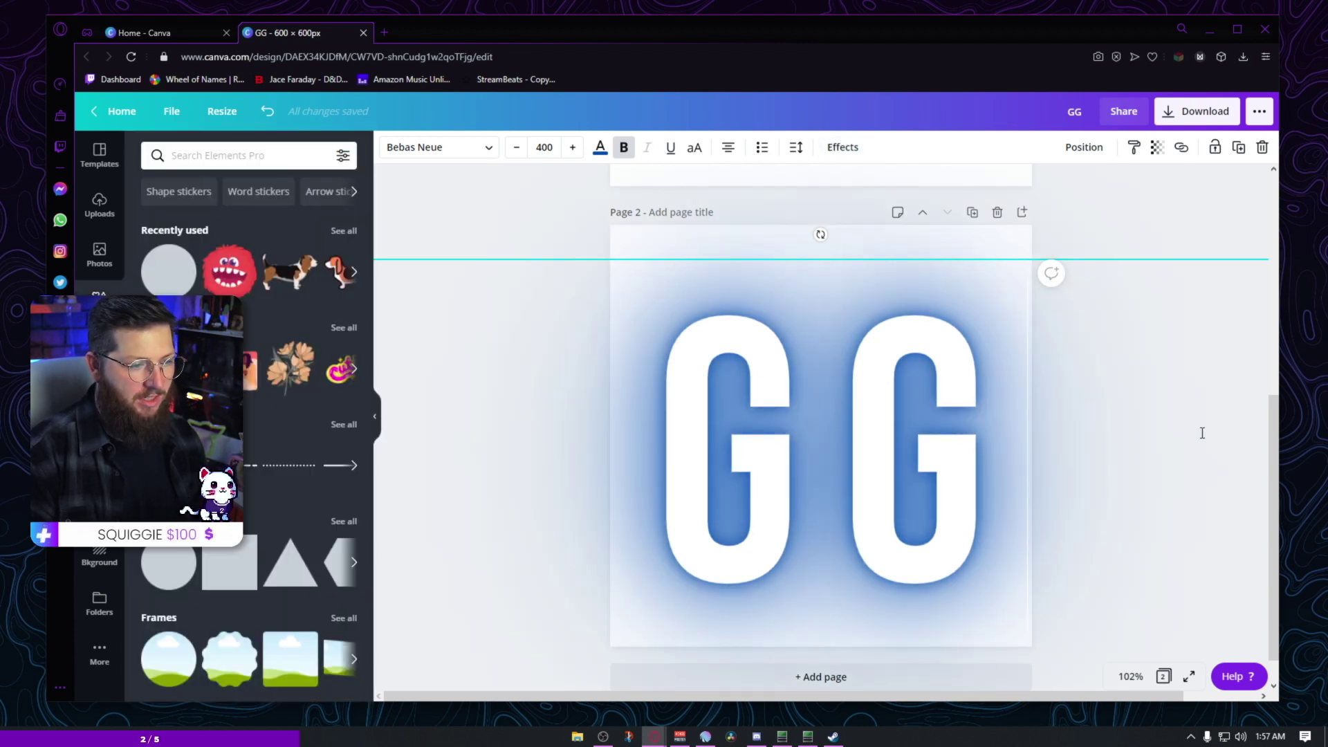
{"action": "left_click", "coordinate": [1188, 195]}
{"action": "left_click", "coordinate": [957, 411]}
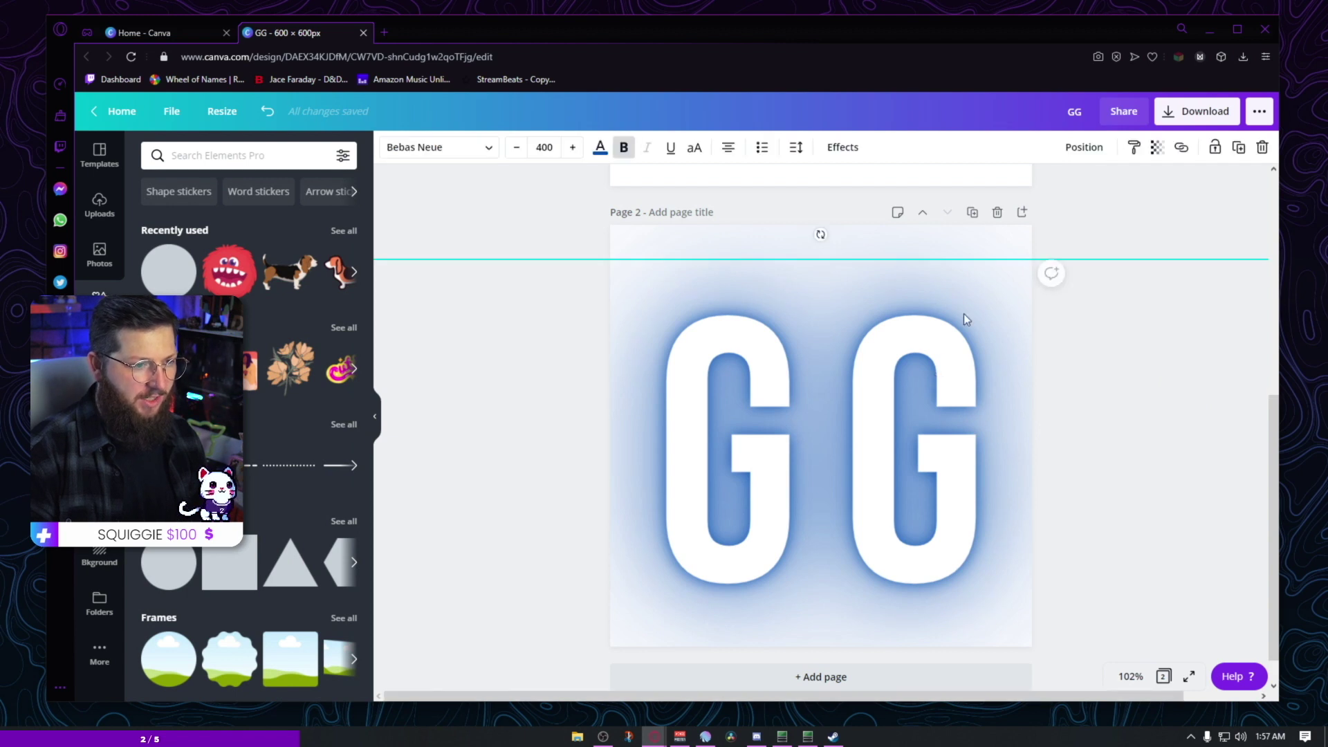
{"action": "left_click", "coordinate": [1238, 147]}
{"action": "left_click_drag", "start_coordinate": [1020, 508], "coordinate": [962, 493]}
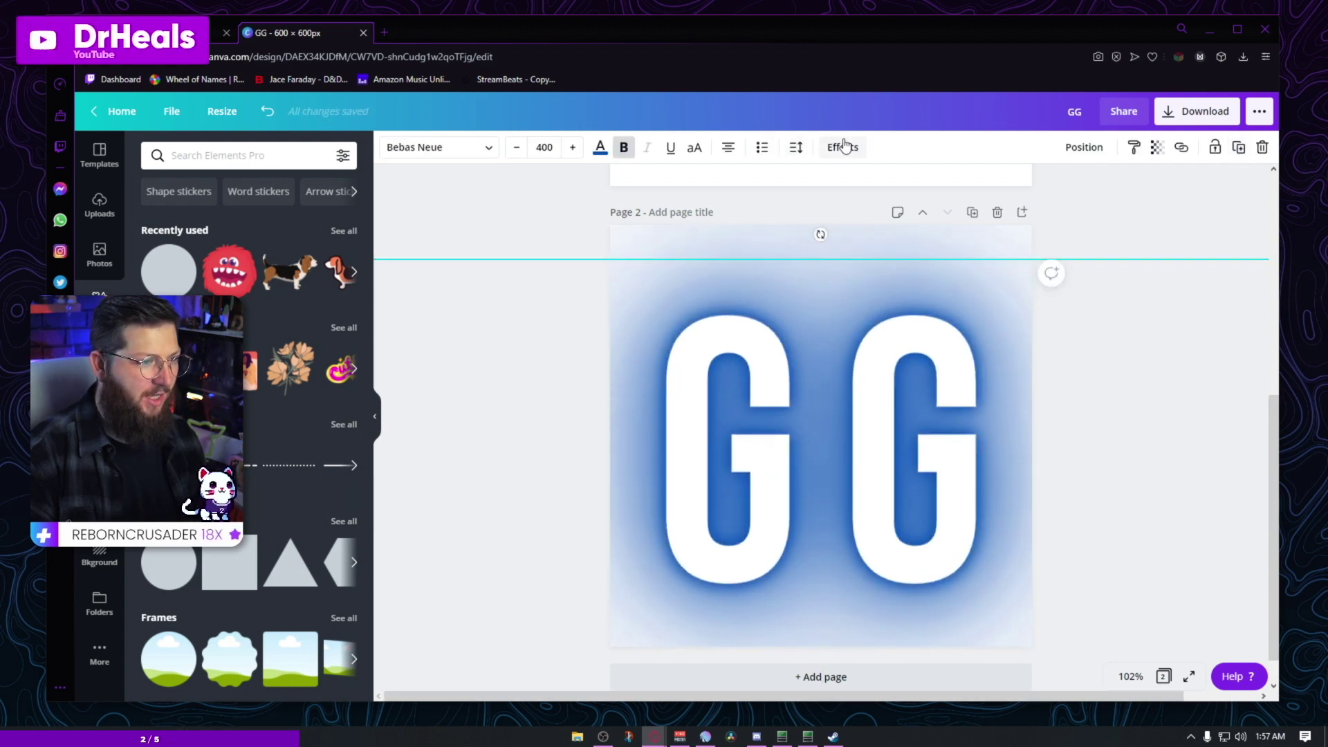
Step: Remove the effect from the top GG text copy on page 2 and colour it with the document's light green
{"action": "left_click", "coordinate": [842, 146]}
{"action": "left_click", "coordinate": [173, 227]}
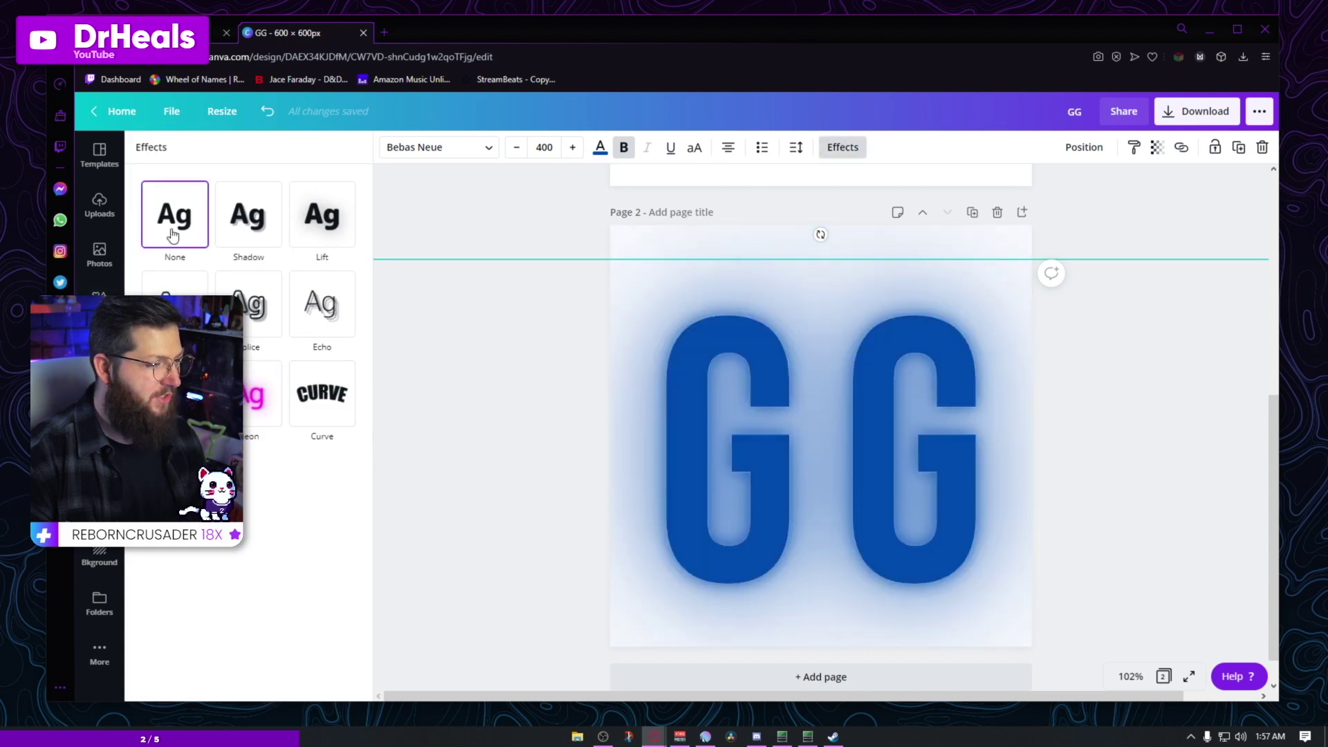
{"action": "left_click", "coordinate": [600, 148]}
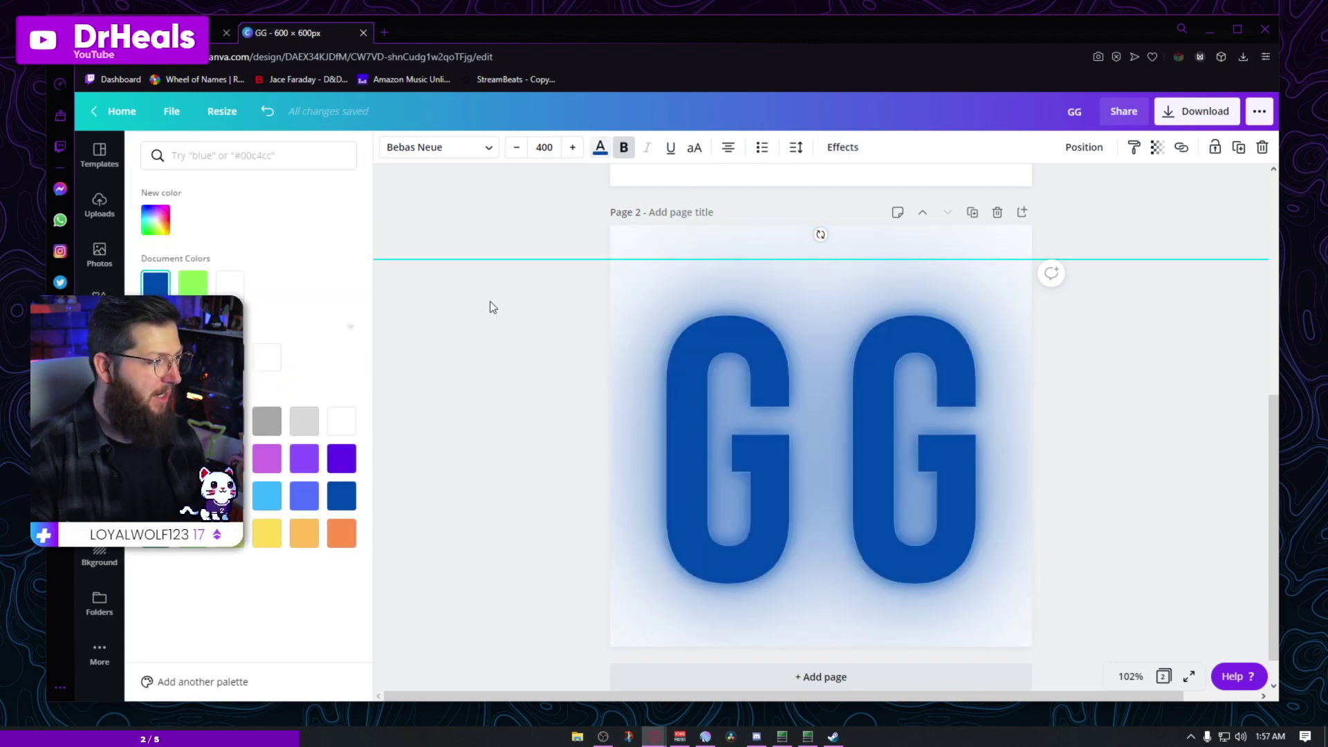
{"action": "left_click", "coordinate": [190, 288]}
{"action": "key", "text": "Escape"}
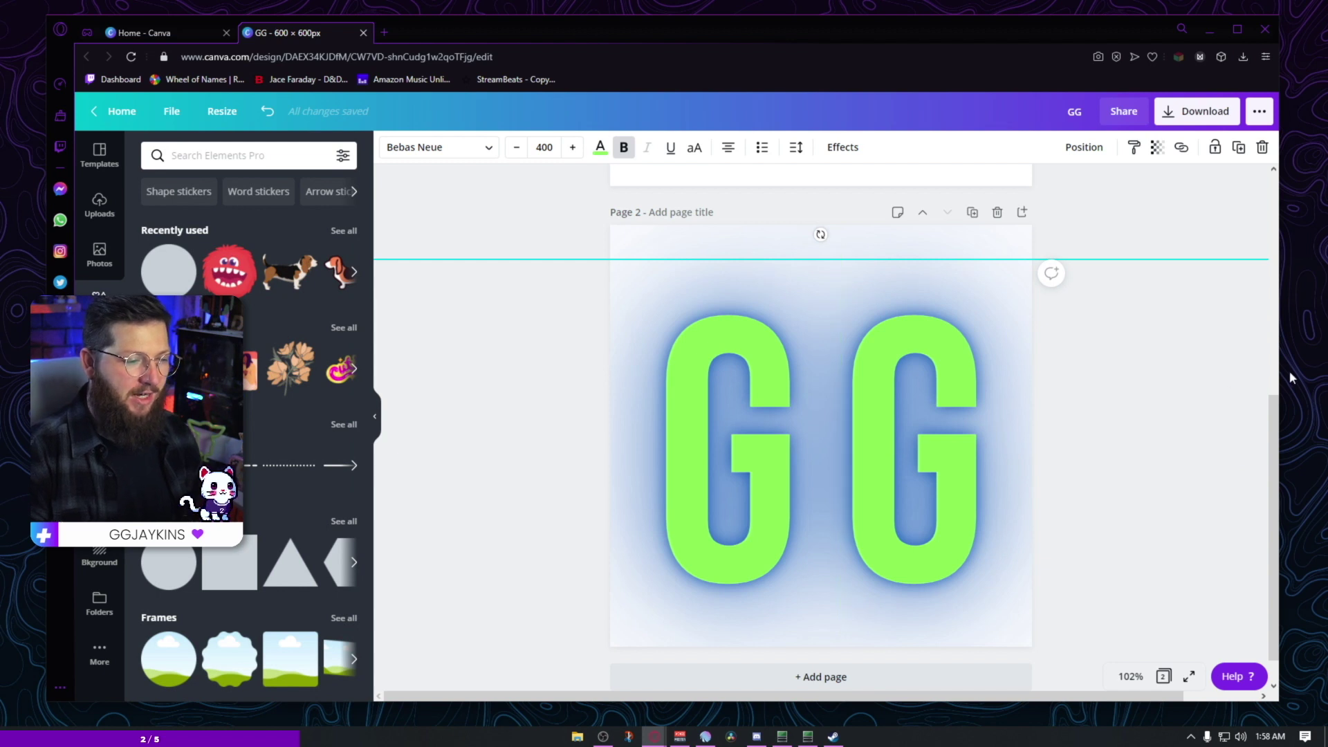
Step: Select both stacked GG texts on page 2 and set their letter spacing to 0
{"action": "left_click_drag", "start_coordinate": [1164, 353], "coordinate": [686, 487]}
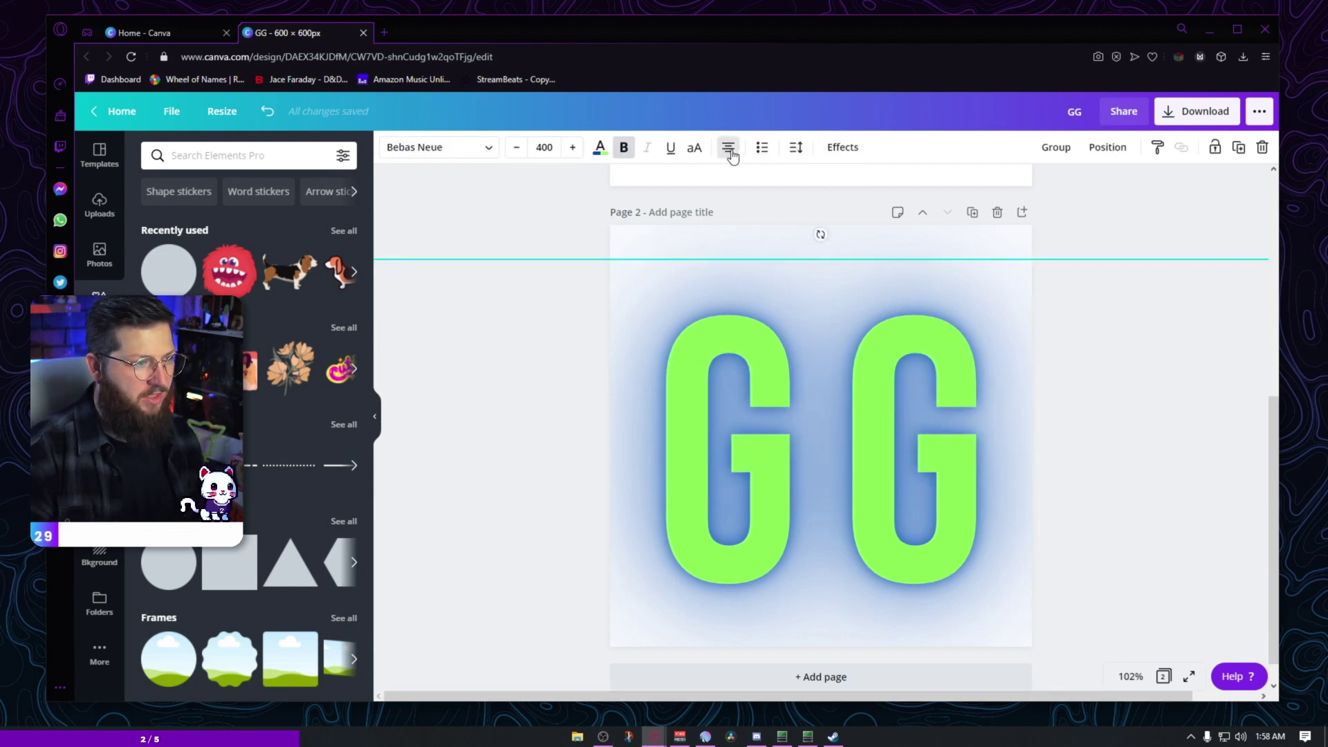
{"action": "left_click", "coordinate": [797, 149]}
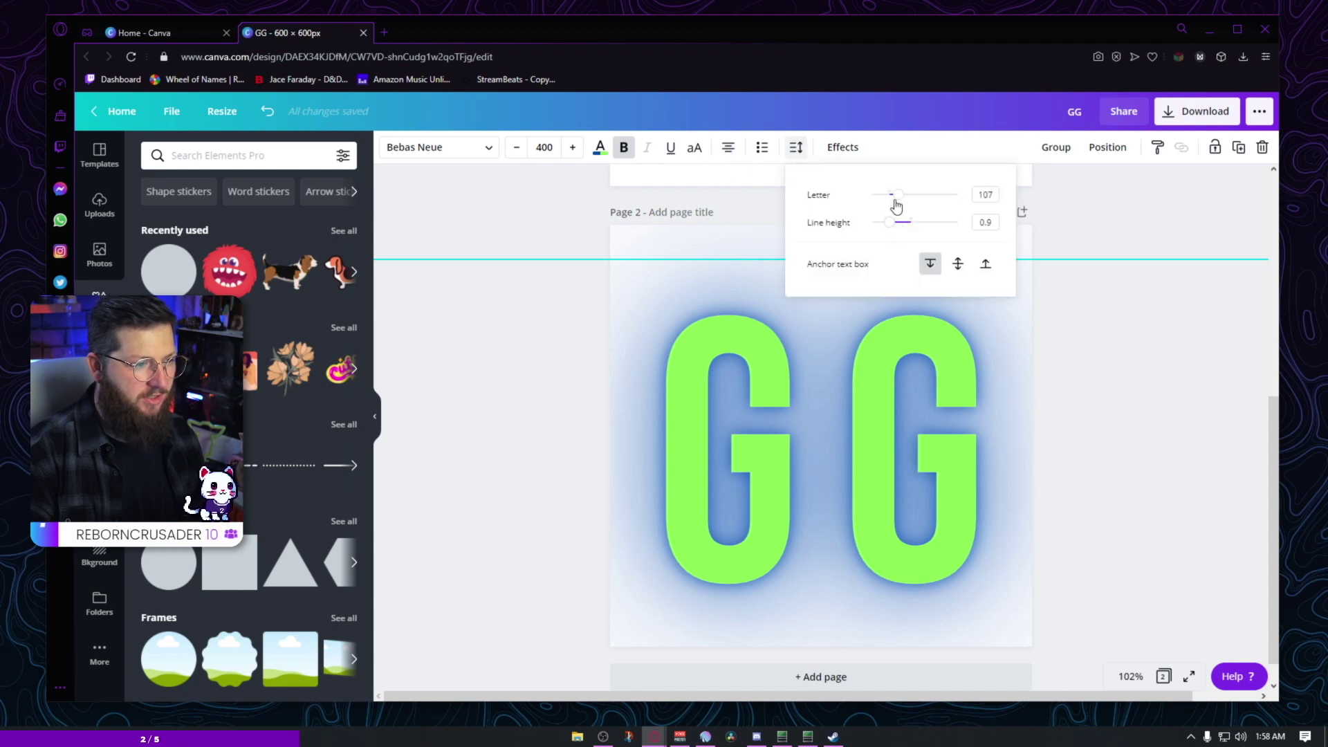
{"action": "left_click_drag", "start_coordinate": [897, 198], "coordinate": [890, 201]}
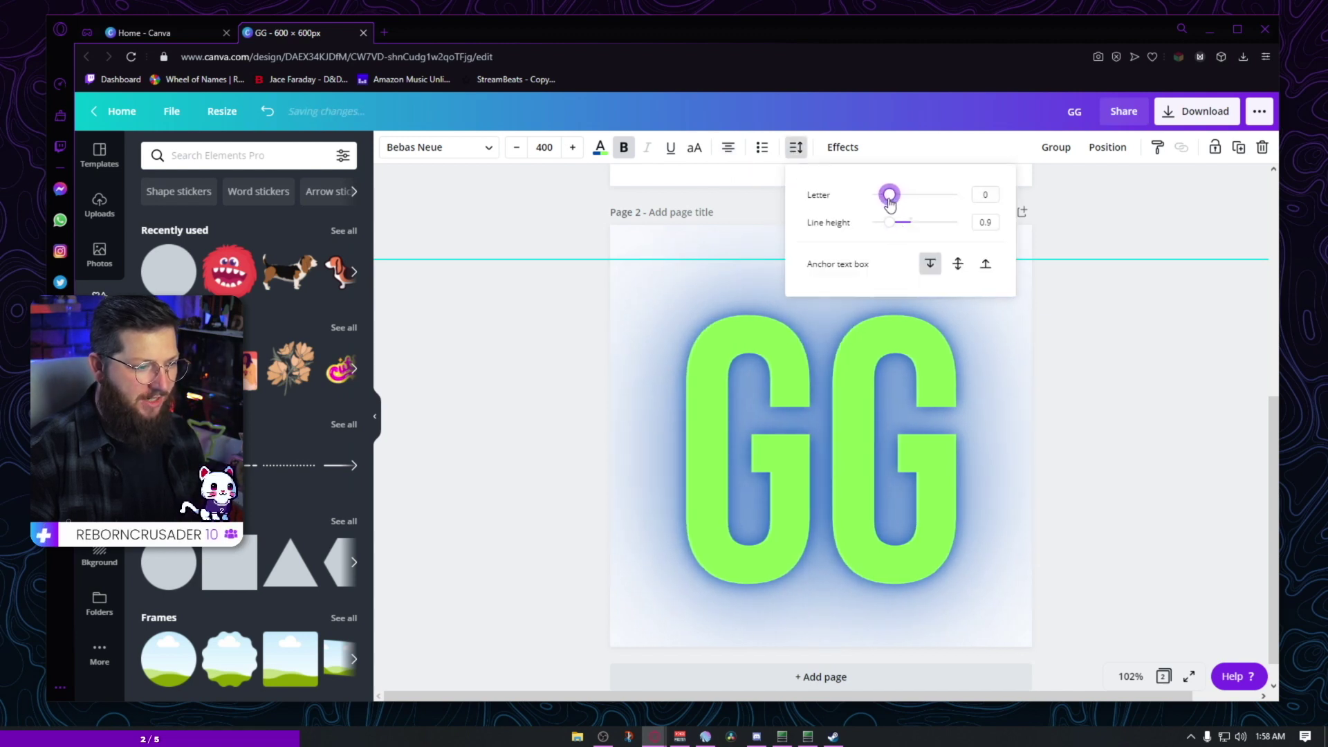
{"action": "left_click", "coordinate": [1134, 384]}
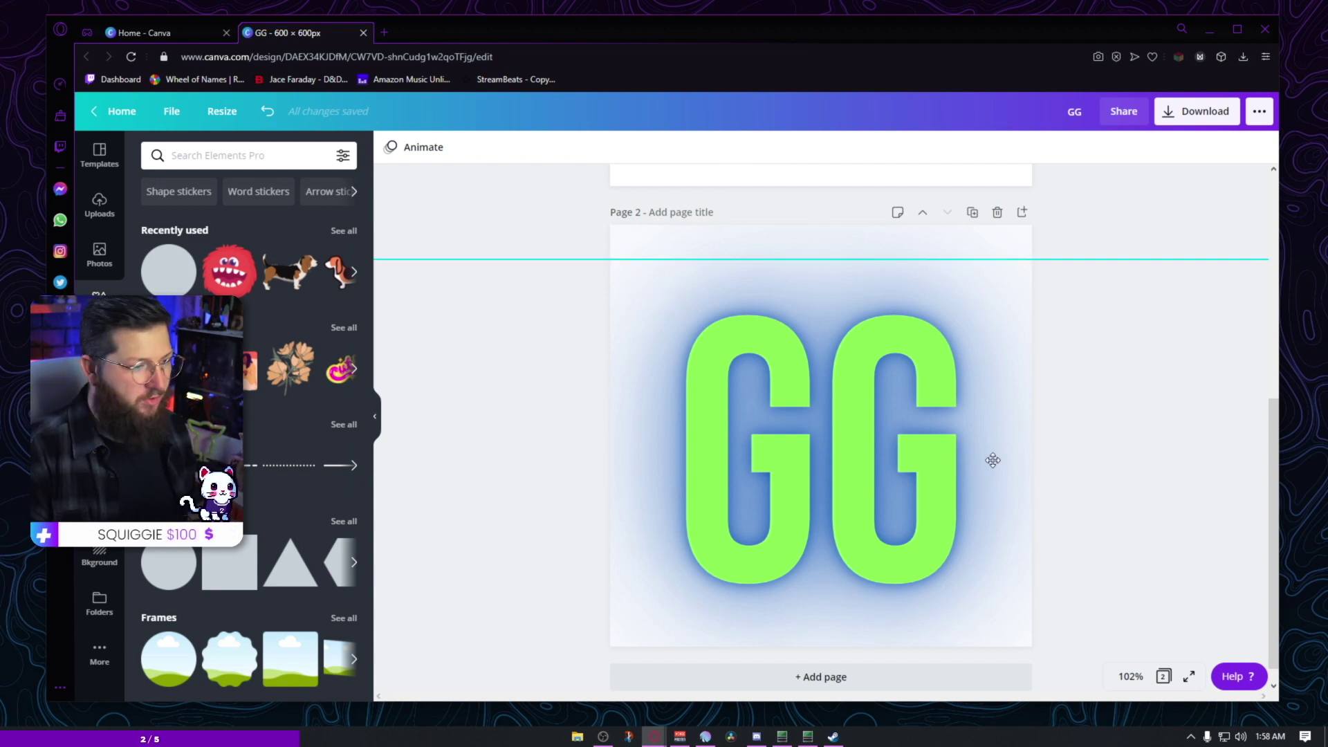
Step: Add a blank third page and search the elements library for "rip"
{"action": "scroll", "coordinate": [993, 460], "scroll_direction": "down", "scroll_amount": 1}
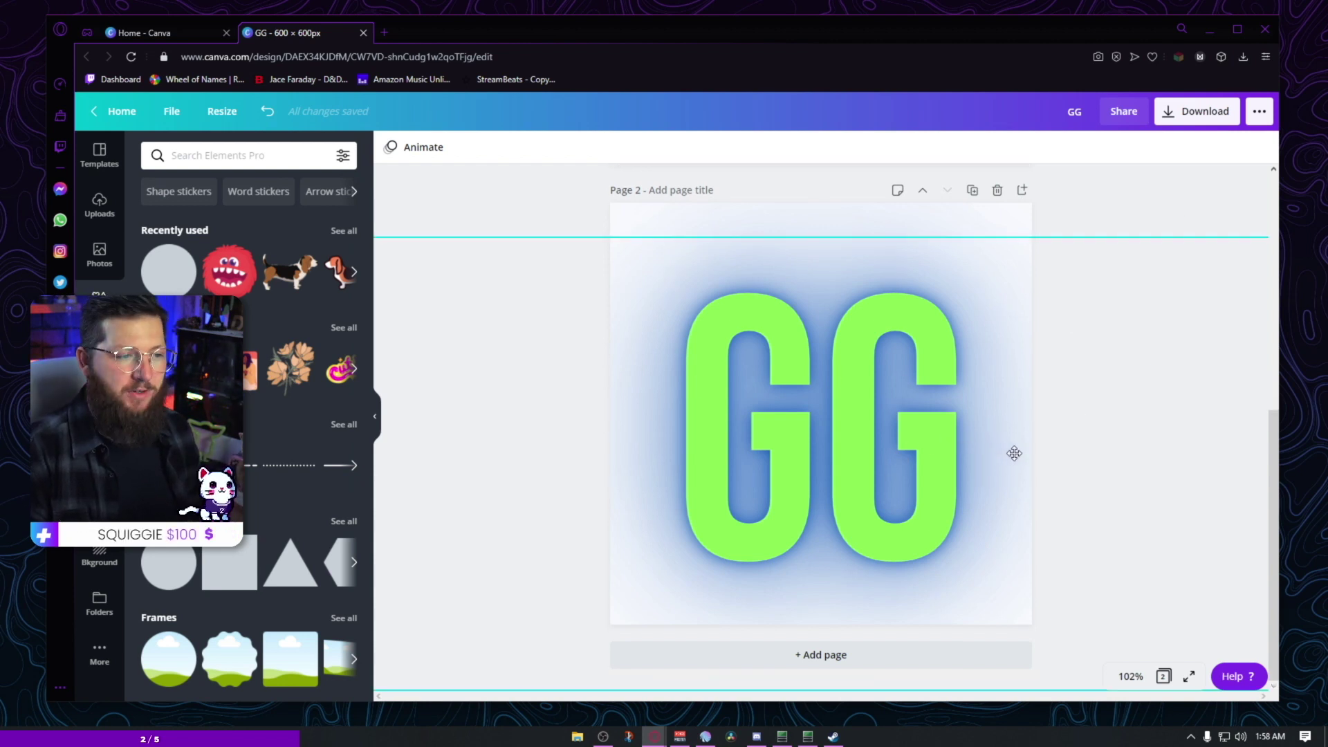
{"action": "left_click", "coordinate": [1023, 191]}
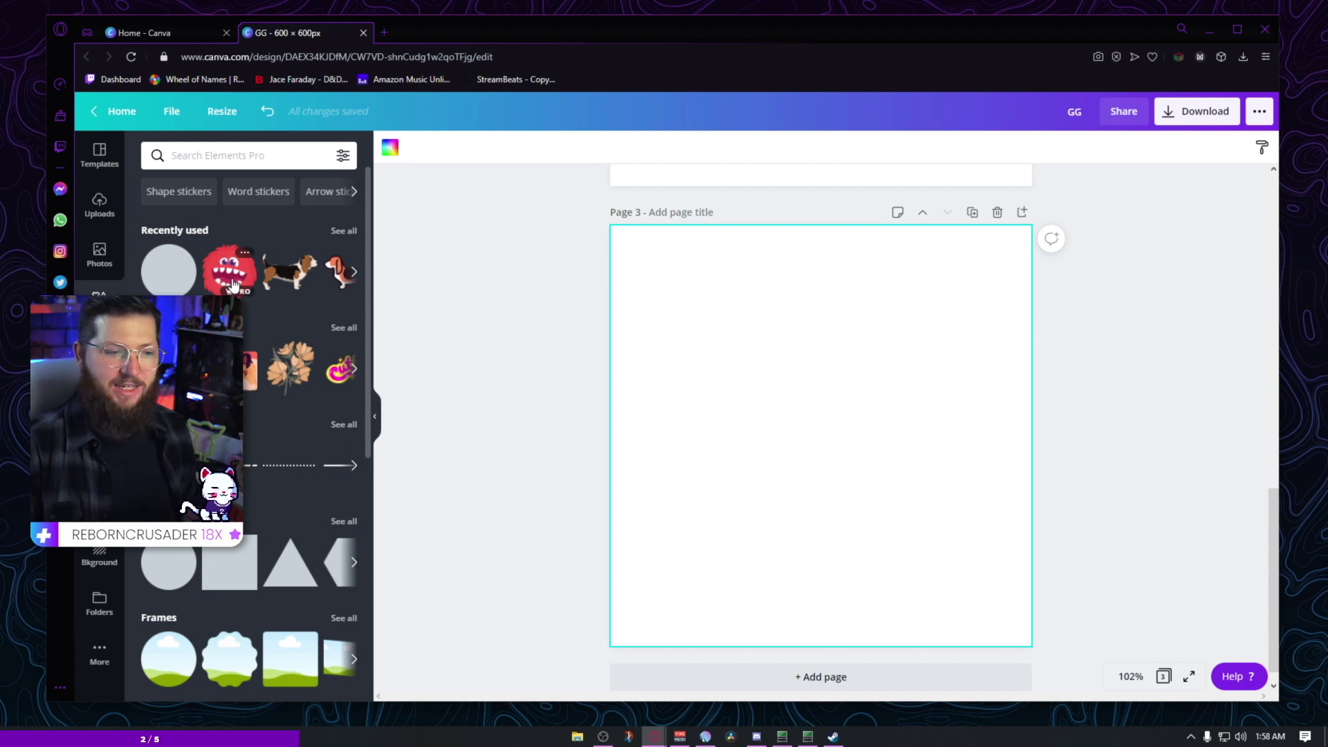
{"action": "left_click", "coordinate": [264, 148]}
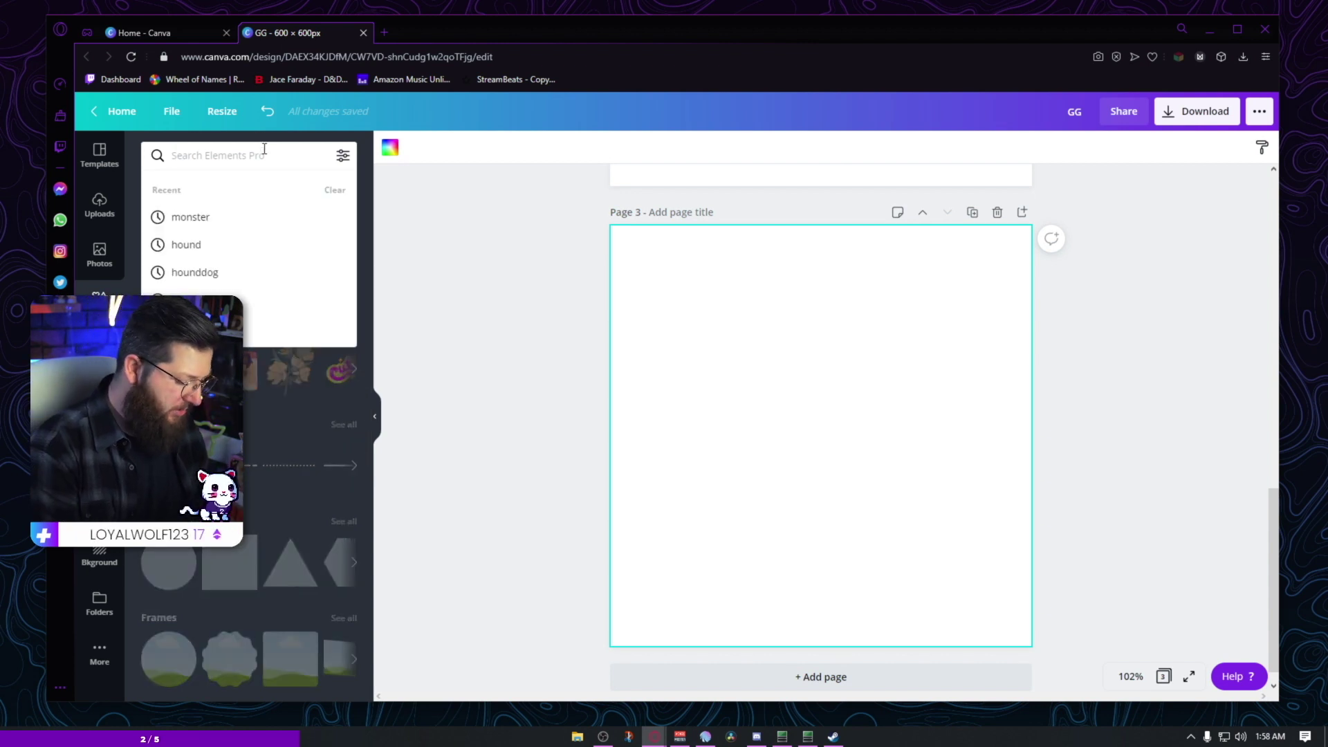
{"action": "type", "text": "rip"}
{"action": "key", "text": "Return"}
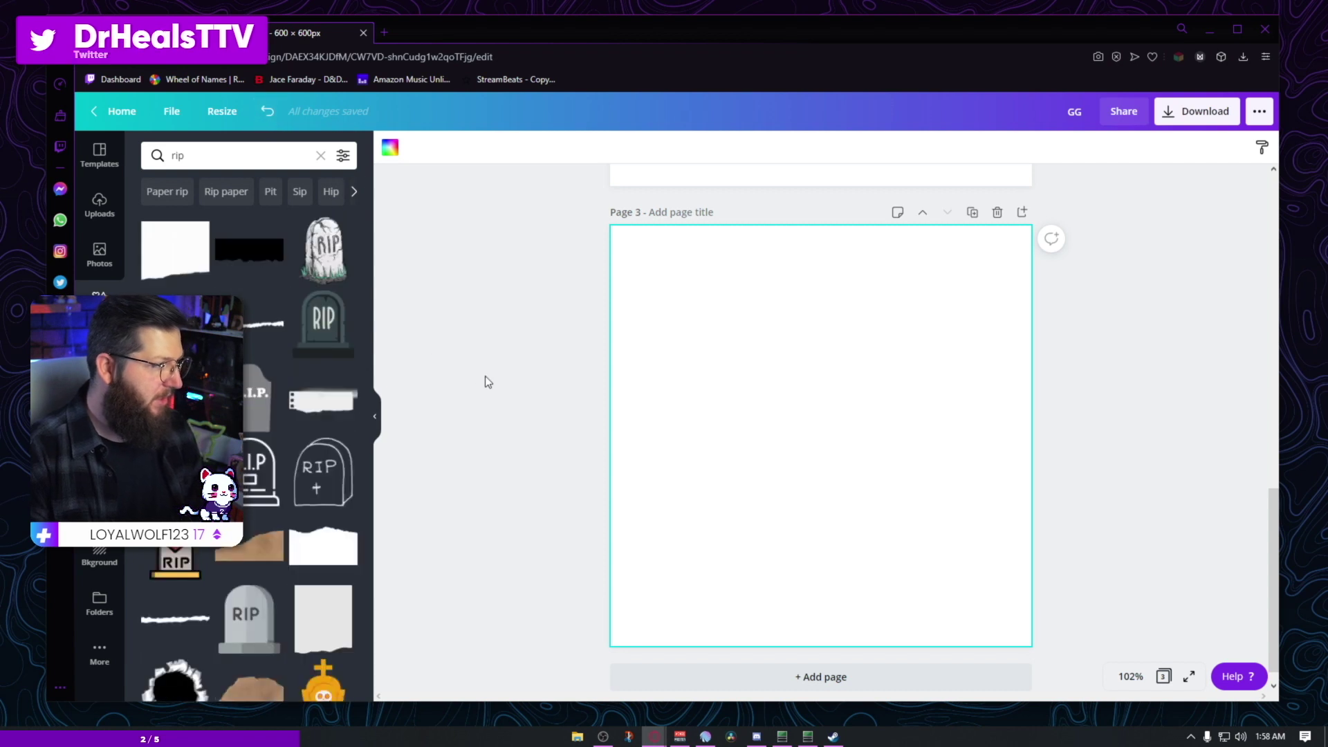
Step: Insert the dark grey RIP tombstone graphic on page 3 and enlarge it to nearly fill the page
{"action": "left_click", "coordinate": [325, 336]}
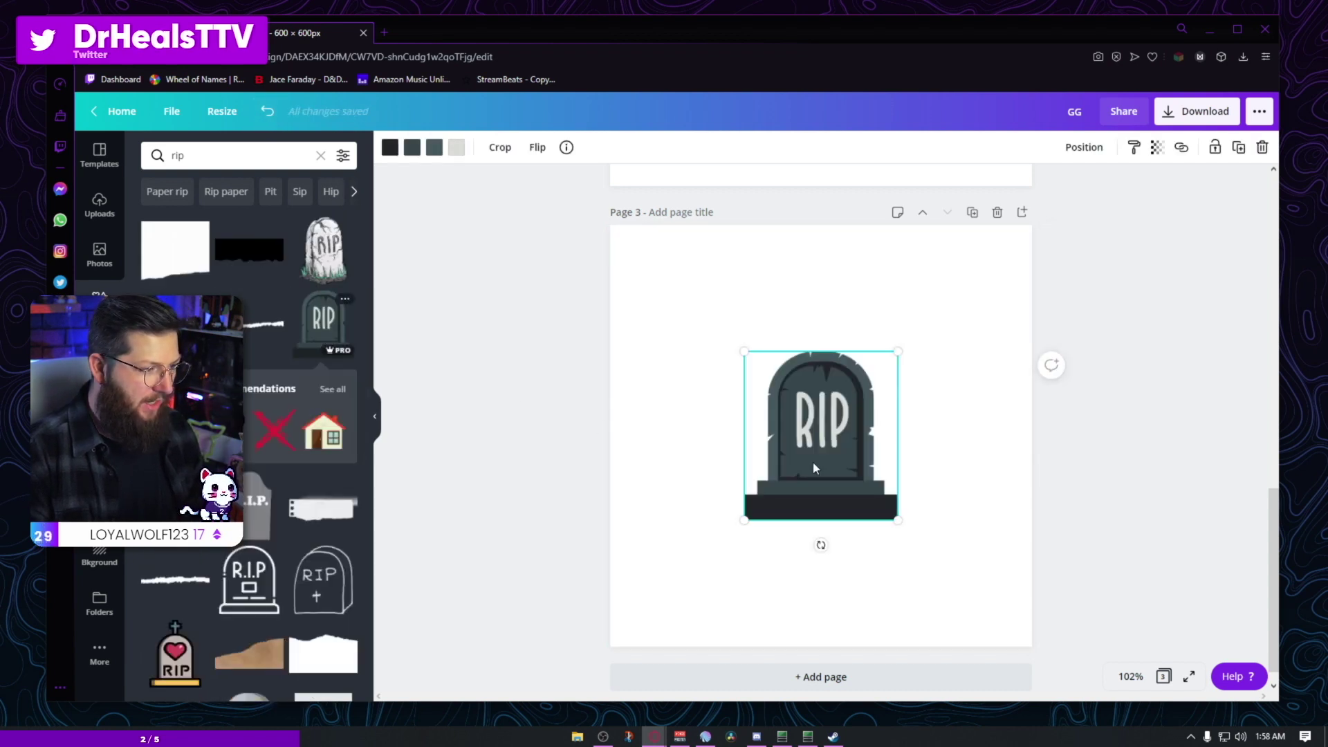
{"action": "left_click_drag", "start_coordinate": [820, 463], "coordinate": [695, 567]}
{"action": "left_click_drag", "start_coordinate": [799, 440], "coordinate": [1037, 273]}
{"action": "left_click_drag", "start_coordinate": [890, 335], "coordinate": [919, 356]}
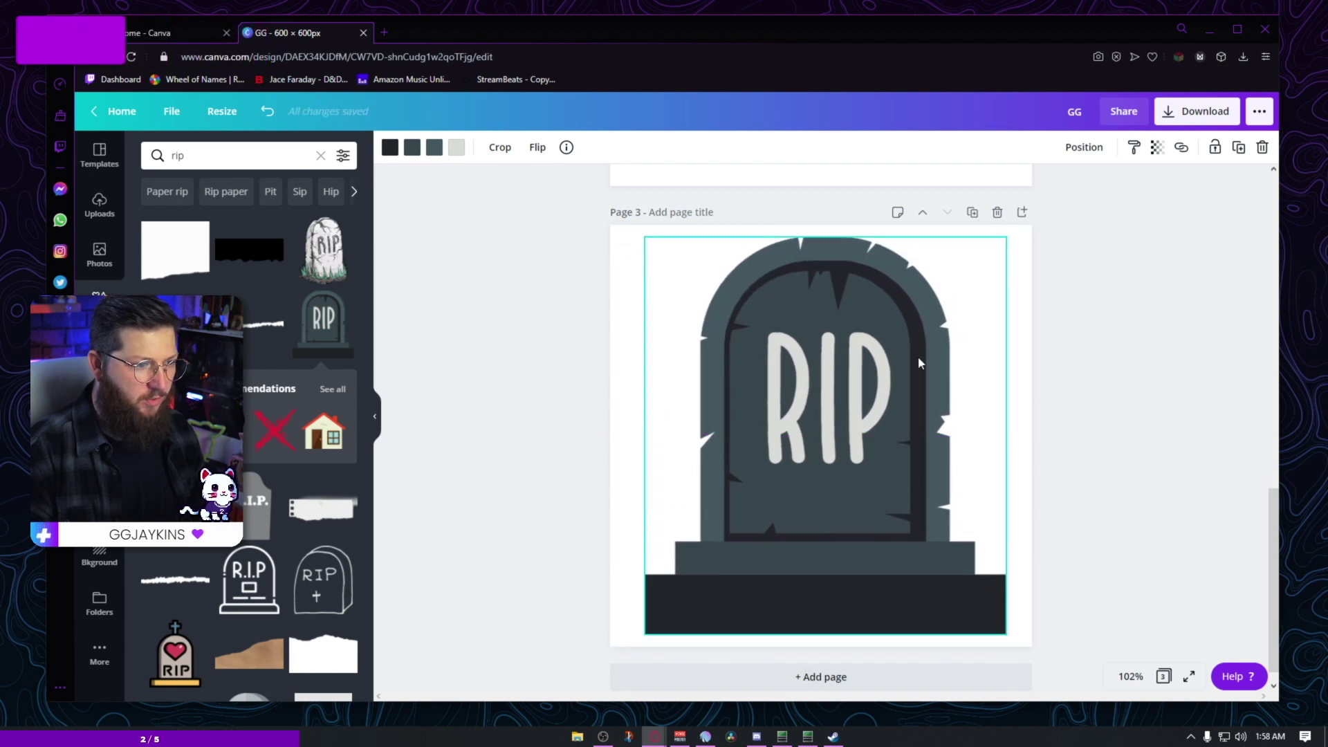
{"action": "left_click", "coordinate": [1148, 400]}
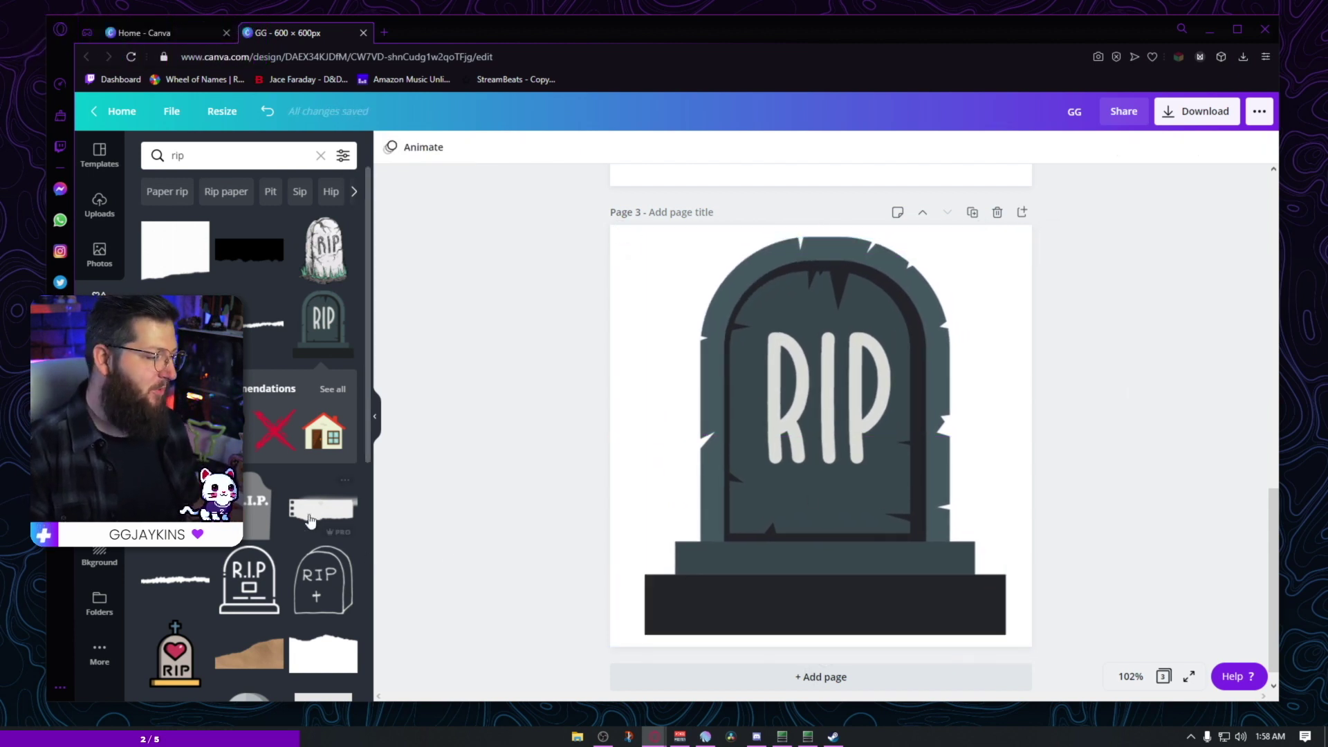
Step: Add a blank fourth page and search the elements library for "scythe"
{"action": "scroll", "coordinate": [208, 429], "scroll_direction": "down", "scroll_amount": 5}
{"action": "scroll", "coordinate": [250, 429], "scroll_direction": "down", "scroll_amount": 6}
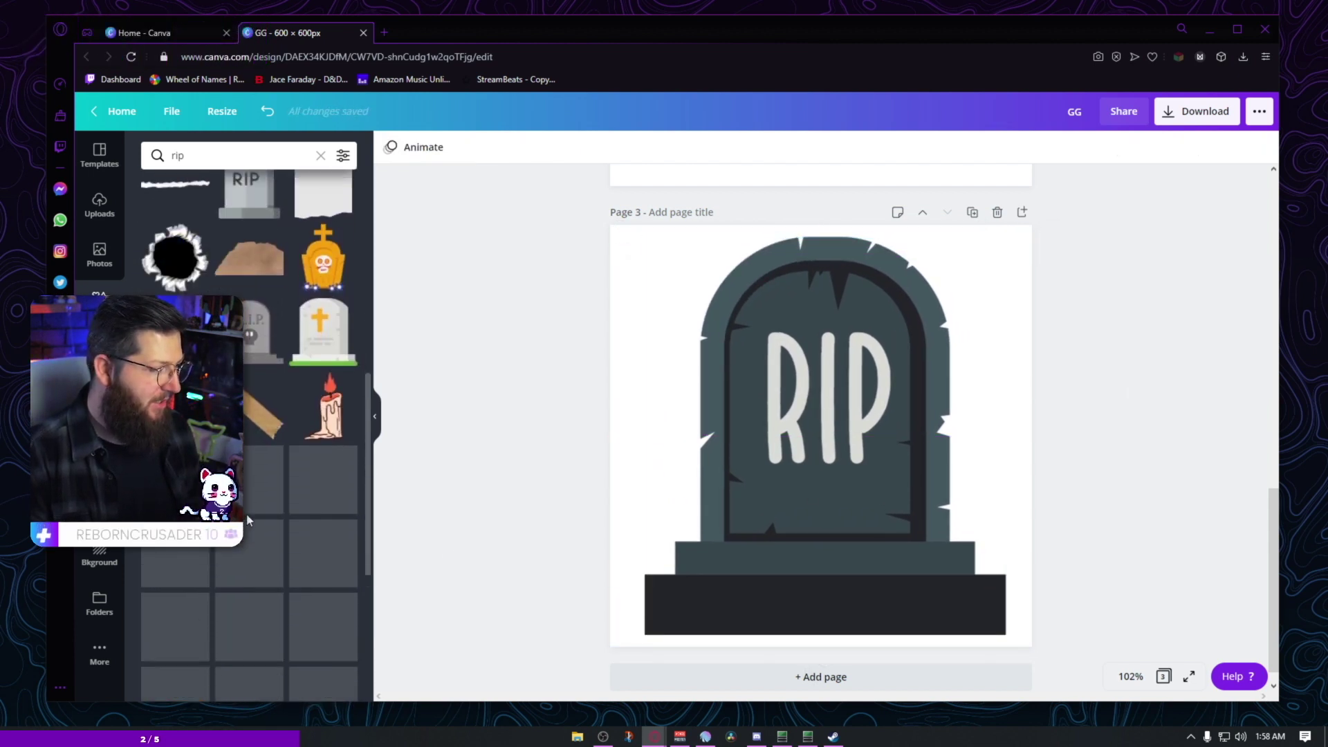
{"action": "left_click", "coordinate": [1022, 212]}
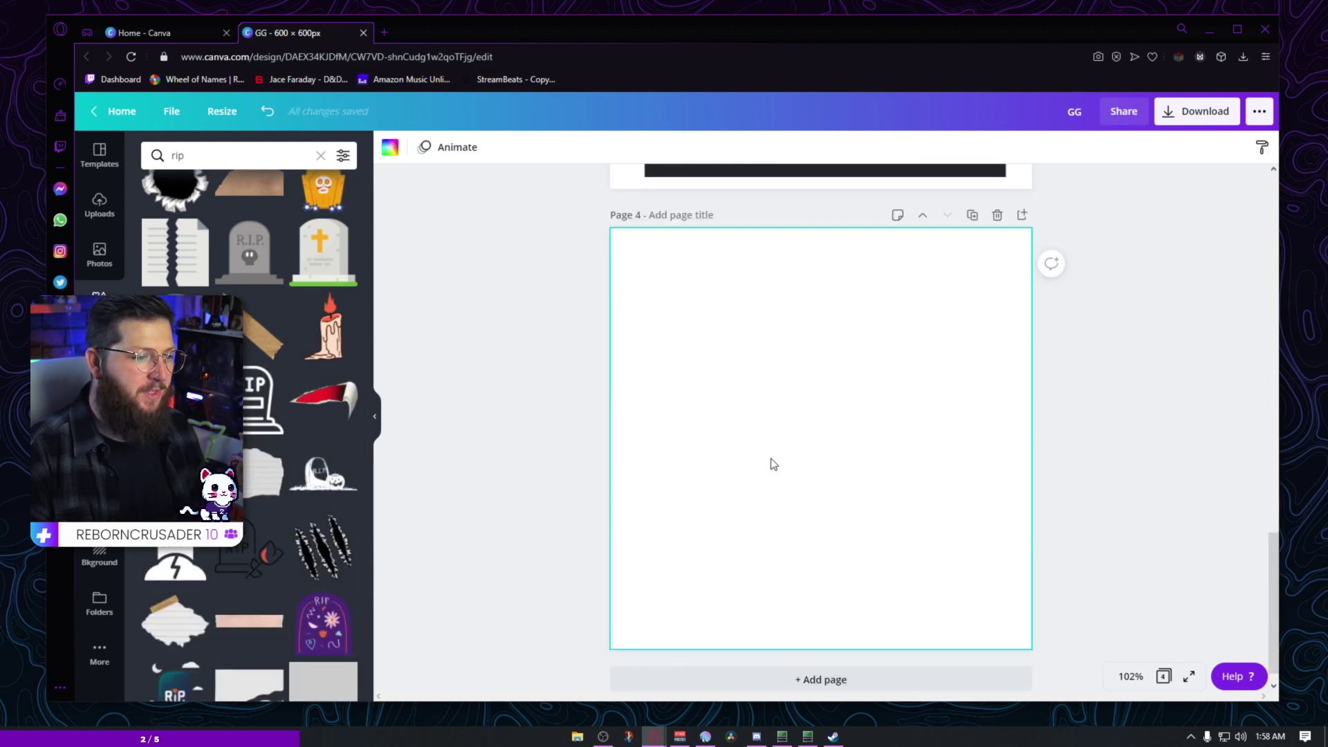
{"action": "left_click", "coordinate": [232, 153]}
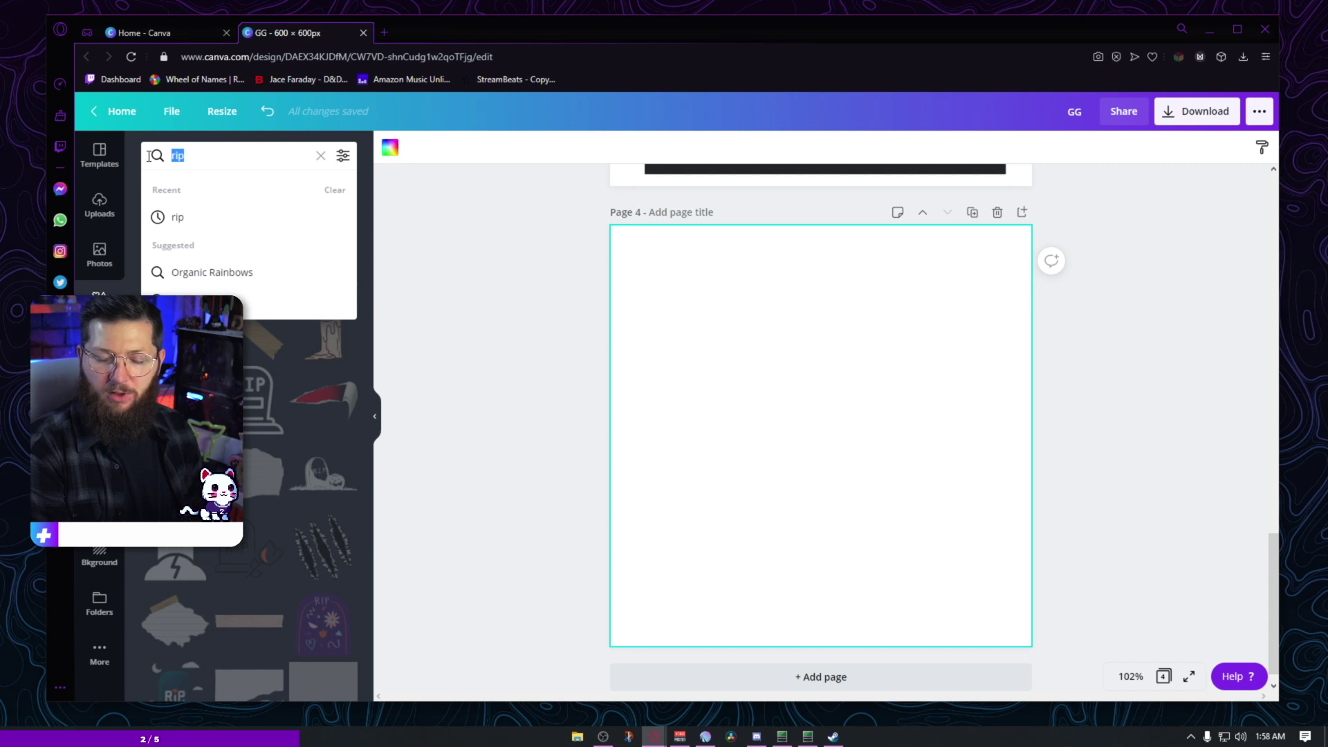
{"action": "type", "text": "sc"}
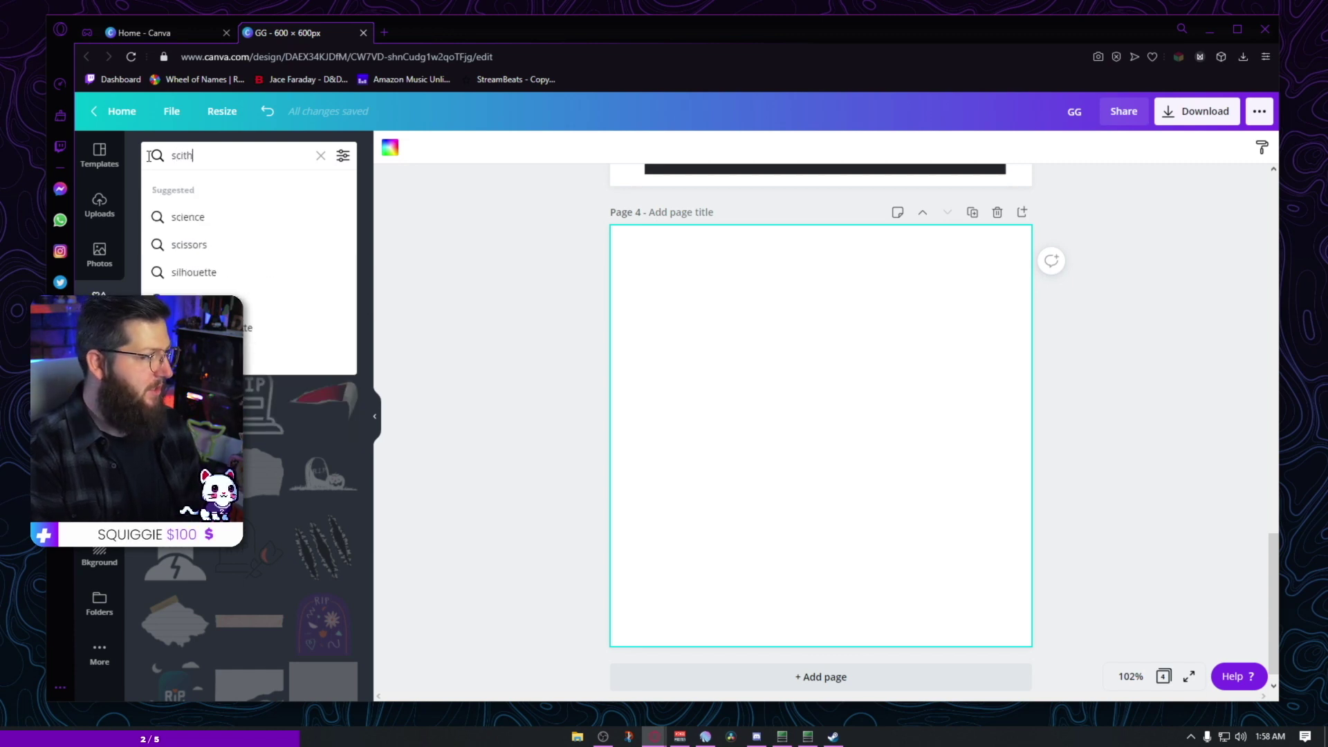
{"action": "type", "text": "ythe"}
{"action": "key", "text": "Return"}
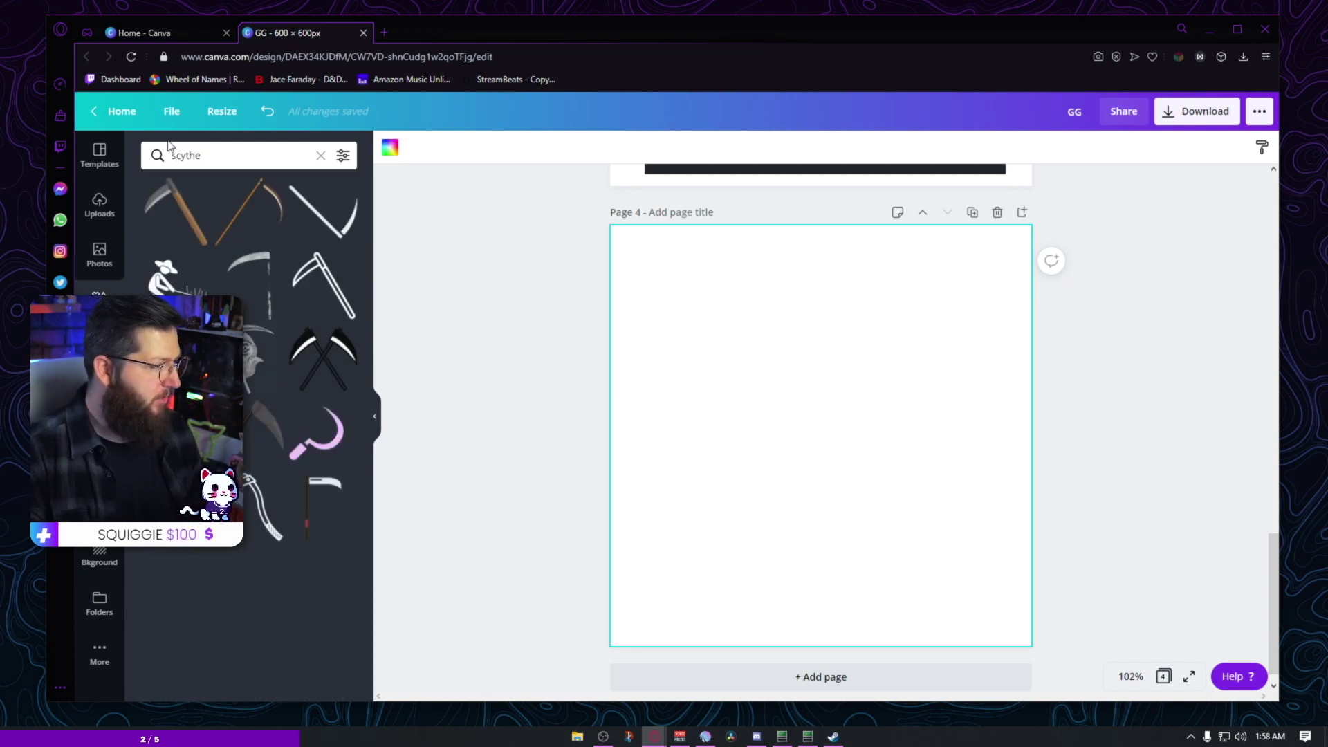
Step: Insert the grim reaper graphic holding two scythes on page 4, enlarge it to nearly fill the page and centre it
{"action": "scroll", "coordinate": [253, 543], "scroll_direction": "down", "scroll_amount": 3}
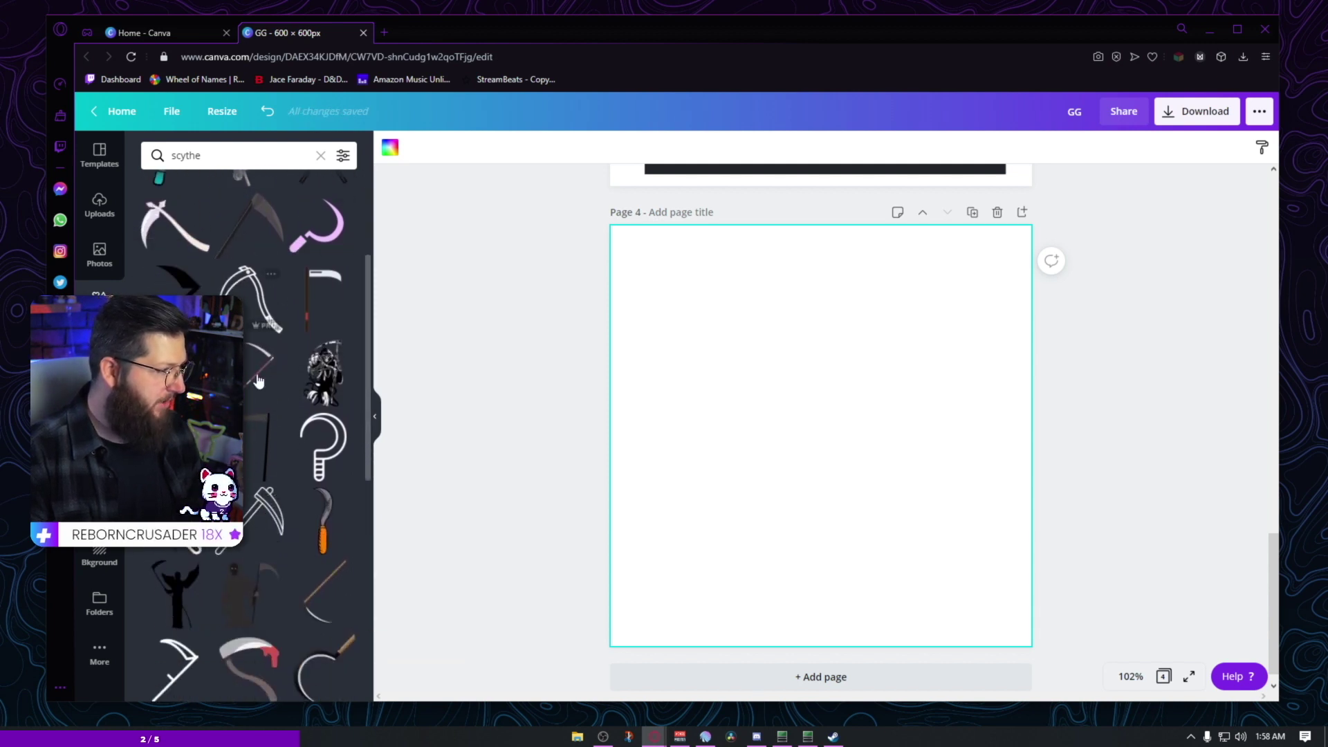
{"action": "scroll", "coordinate": [227, 584], "scroll_direction": "down", "scroll_amount": 4}
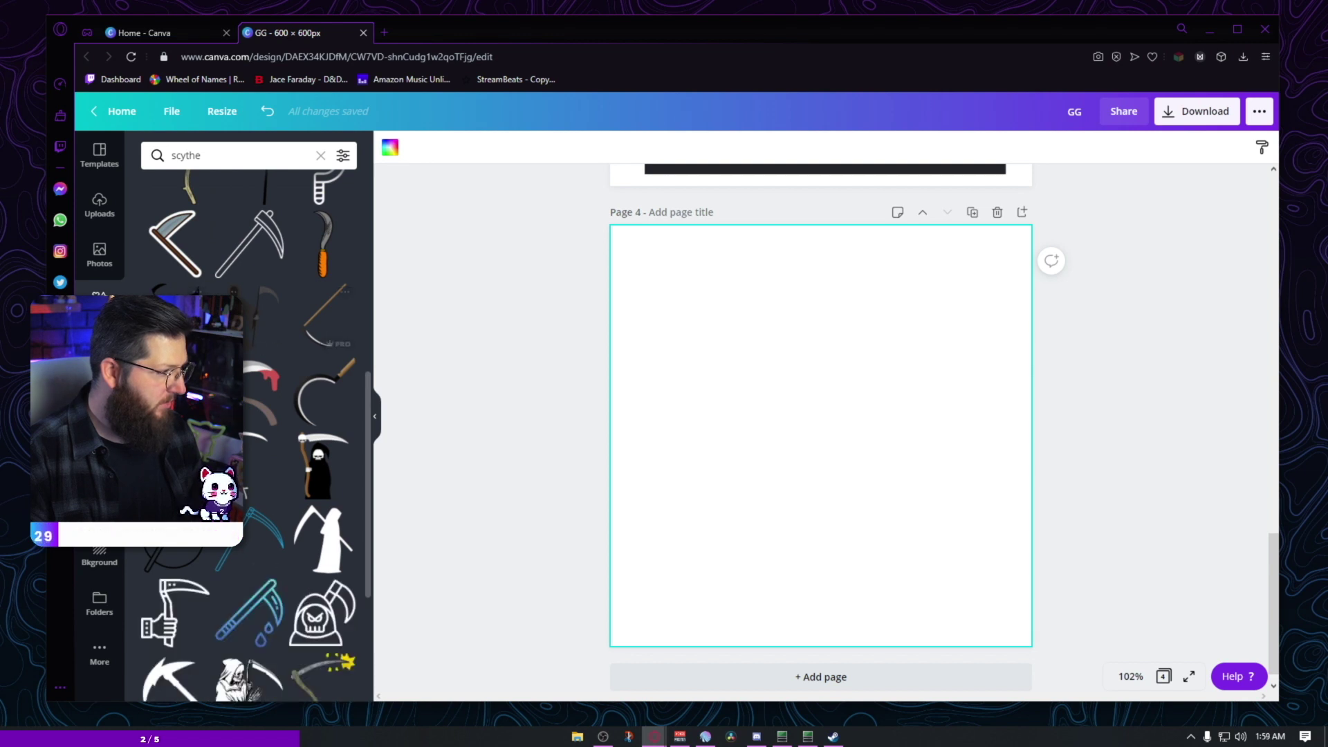
{"action": "scroll", "coordinate": [230, 575], "scroll_direction": "down", "scroll_amount": 5}
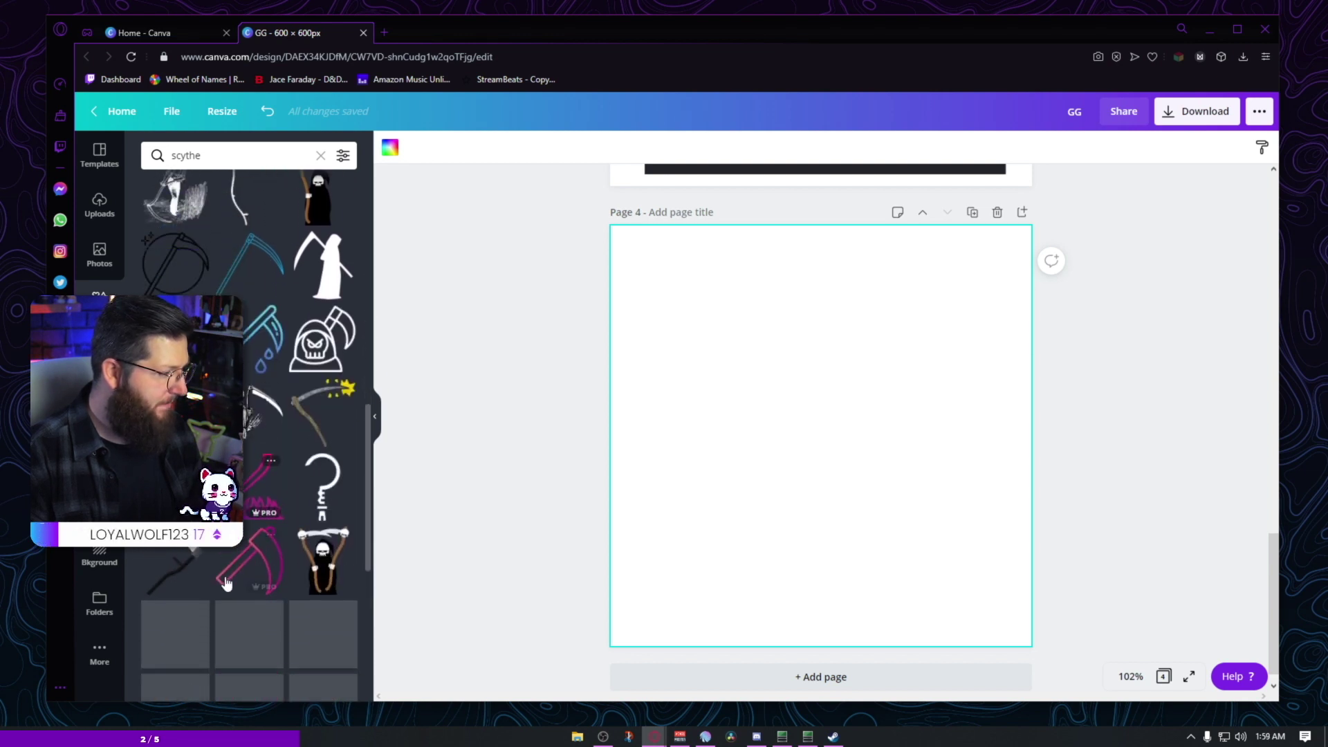
{"action": "scroll", "coordinate": [267, 566], "scroll_direction": "up", "scroll_amount": 1}
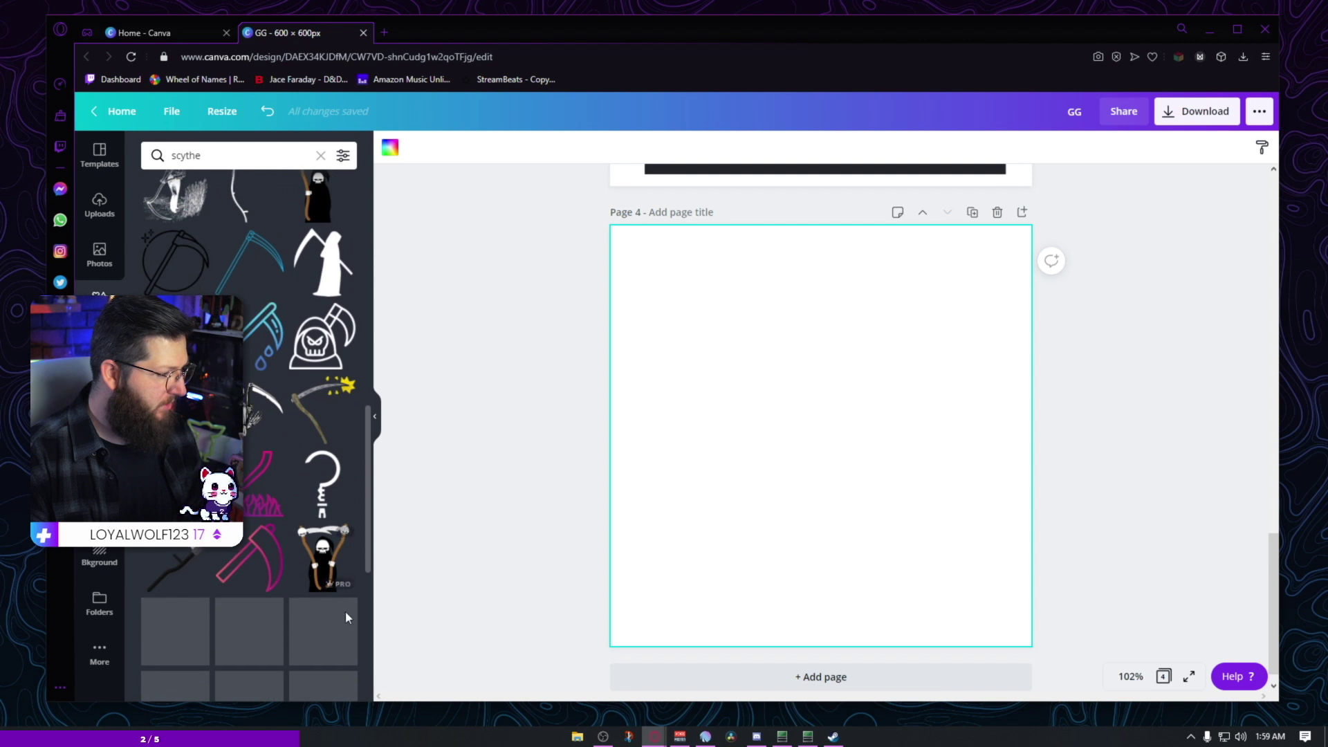
{"action": "left_click", "coordinate": [323, 560]}
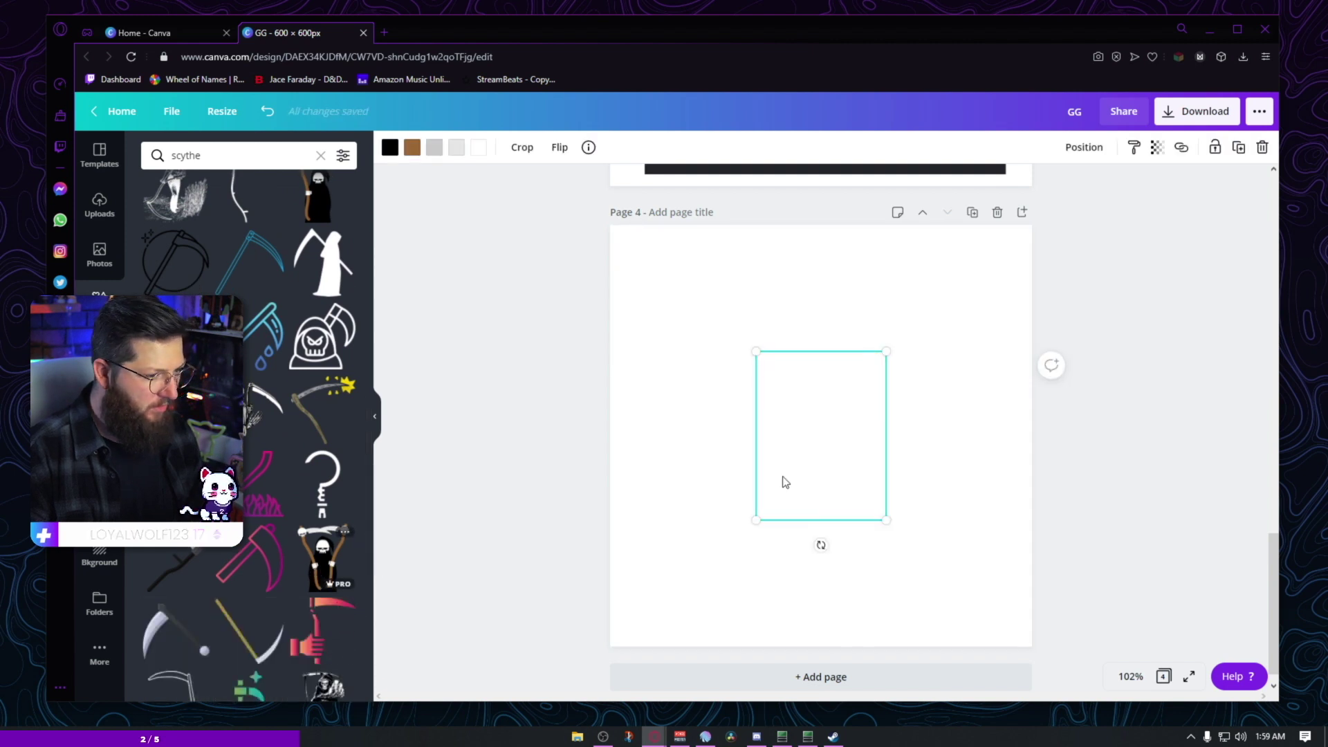
{"action": "left_click_drag", "start_coordinate": [779, 425], "coordinate": [658, 317]}
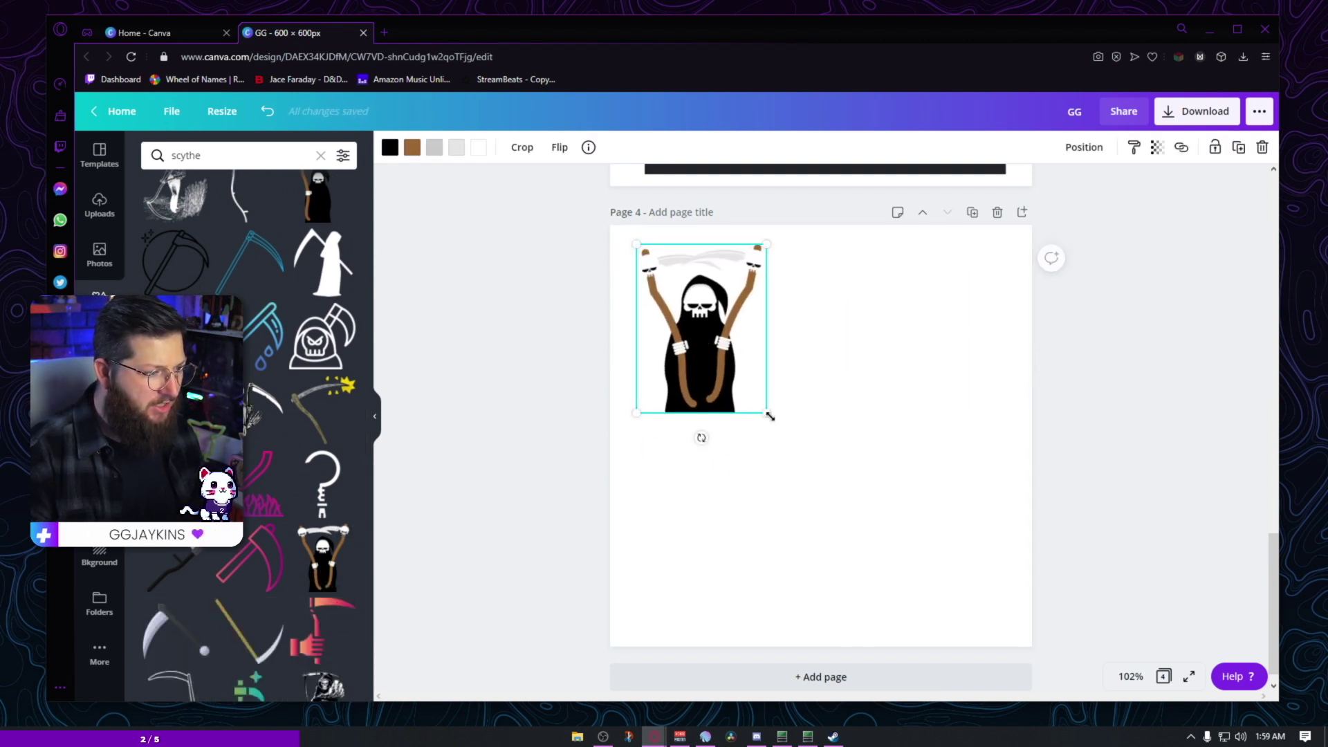
{"action": "left_click_drag", "start_coordinate": [770, 416], "coordinate": [1006, 593]}
{"action": "left_click_drag", "start_coordinate": [829, 519], "coordinate": [867, 515]}
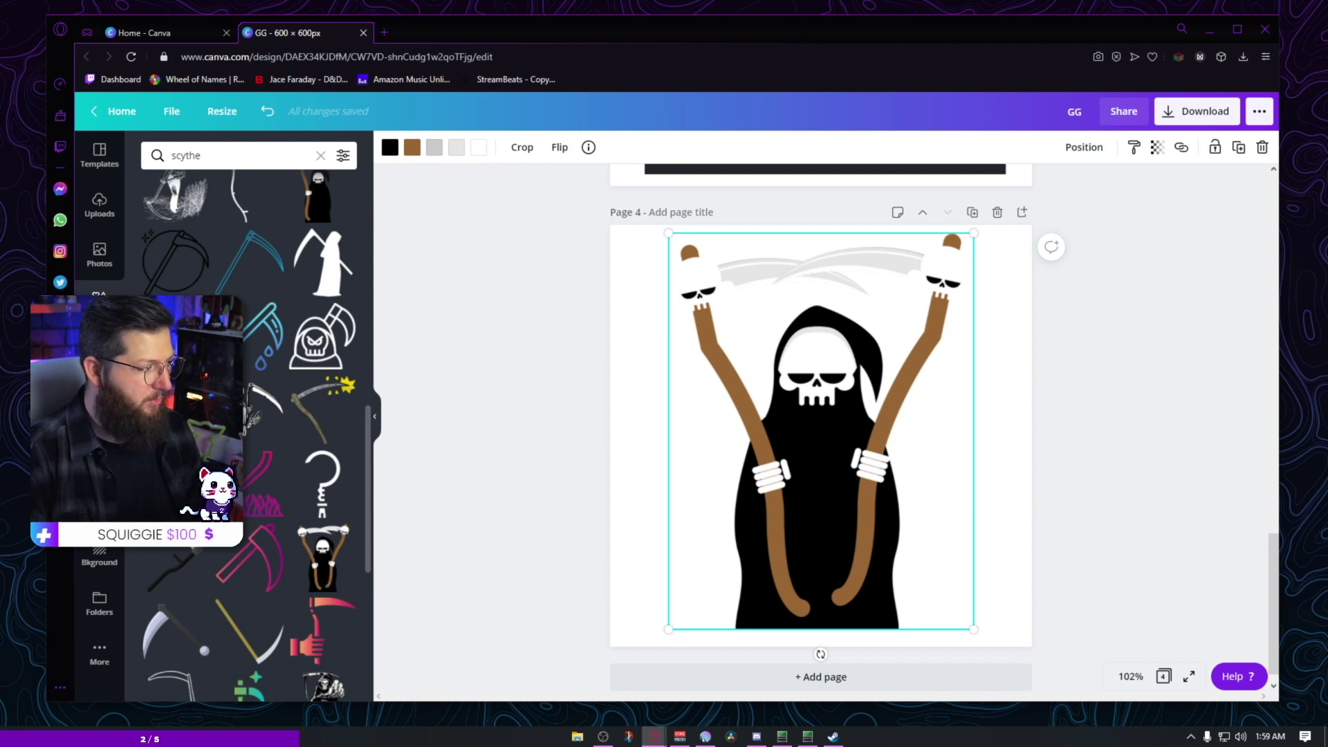
Step: Filter the scythe search results to free elements only
{"action": "left_click", "coordinate": [343, 157]}
{"action": "left_click", "coordinate": [166, 365]}
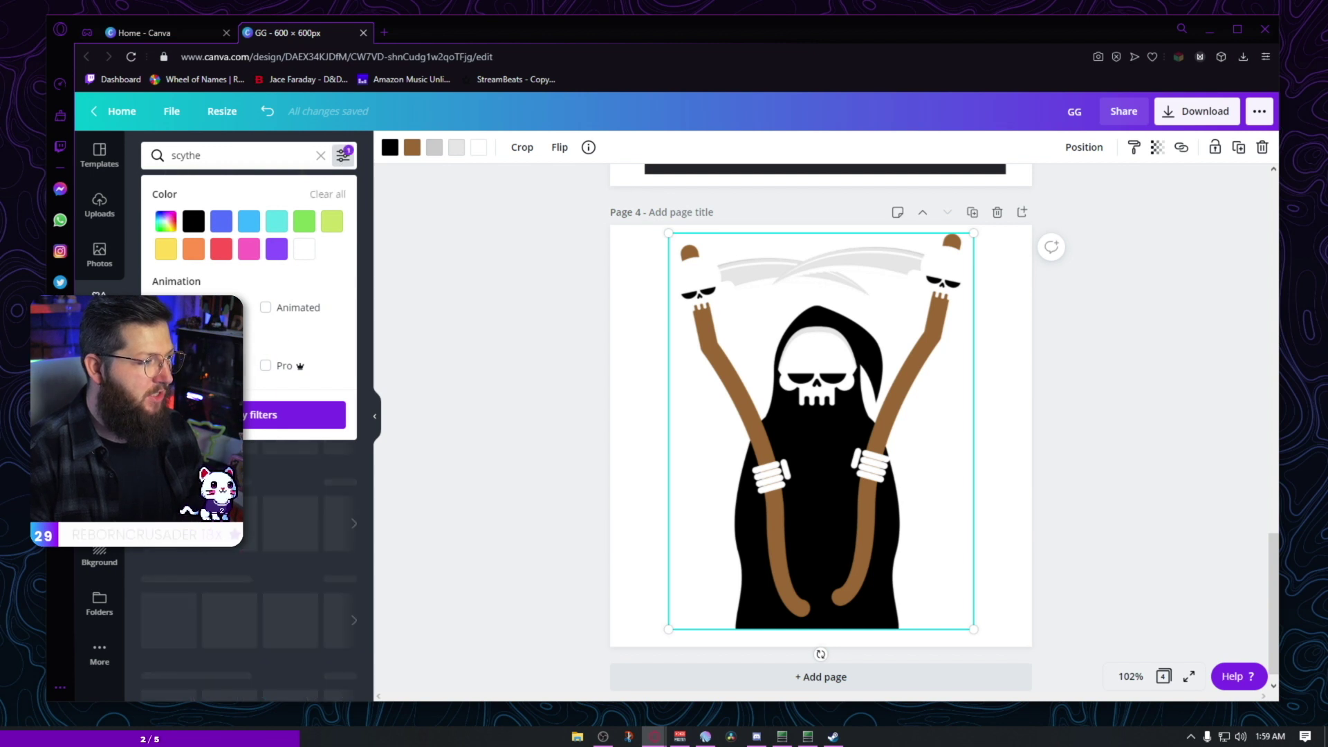
{"action": "left_click", "coordinate": [284, 415]}
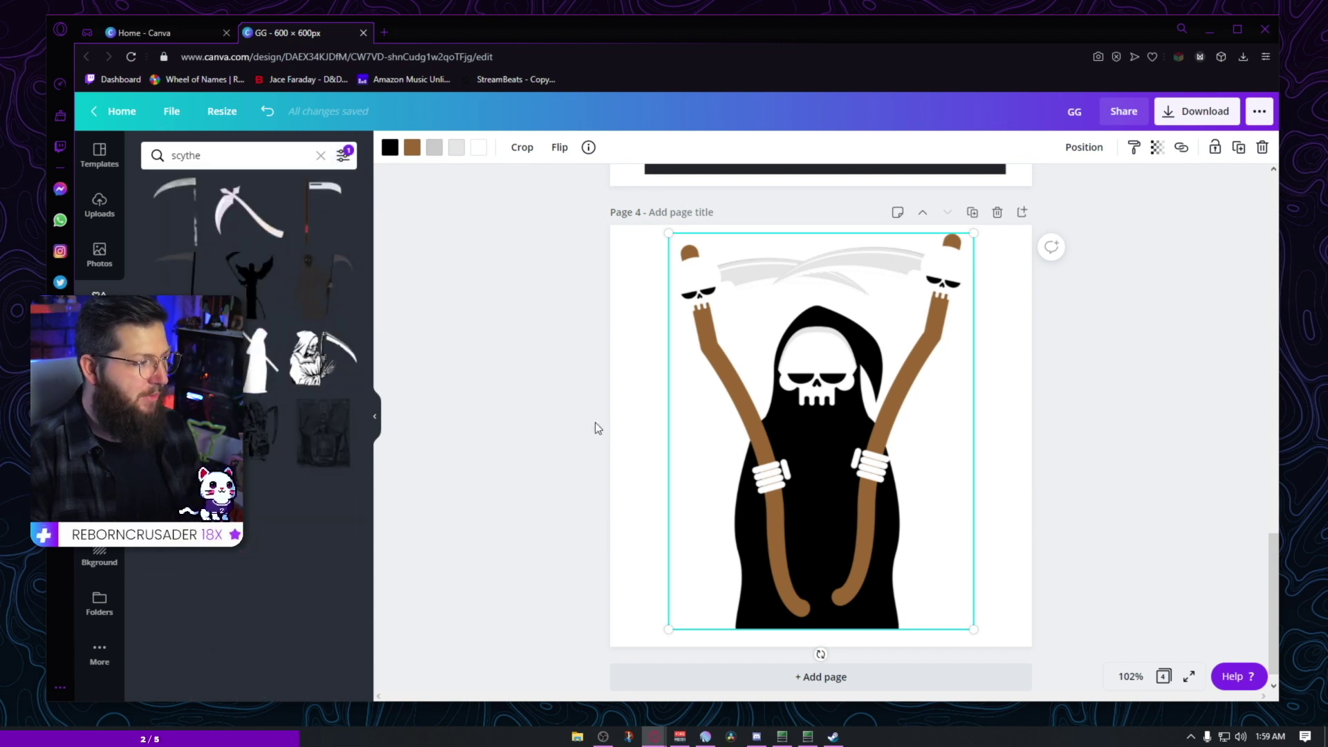
Step: Replace the two-scythe reaper on page 4 with the single-colour reaper silhouette and enlarge it to fill most of the page
{"action": "key", "text": "Delete"}
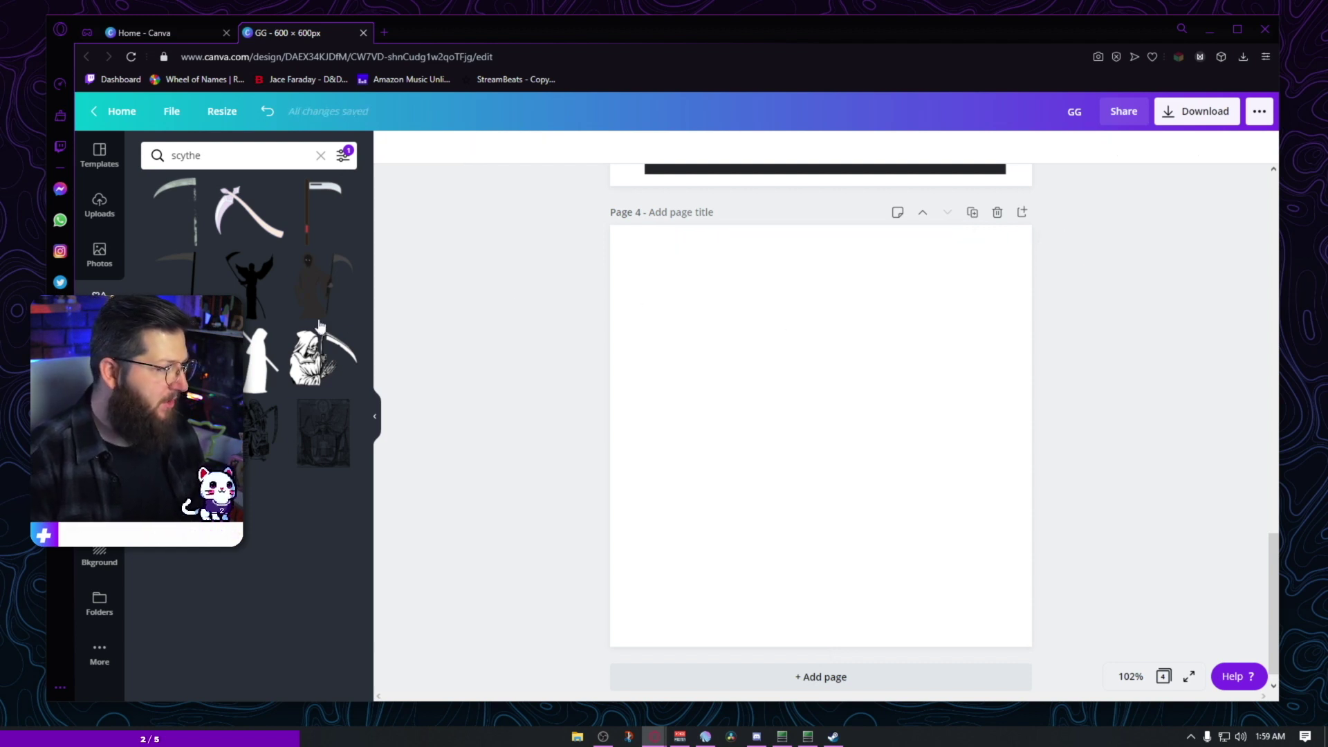
{"action": "left_click", "coordinate": [257, 359]}
{"action": "left_click_drag", "start_coordinate": [800, 391], "coordinate": [705, 307]}
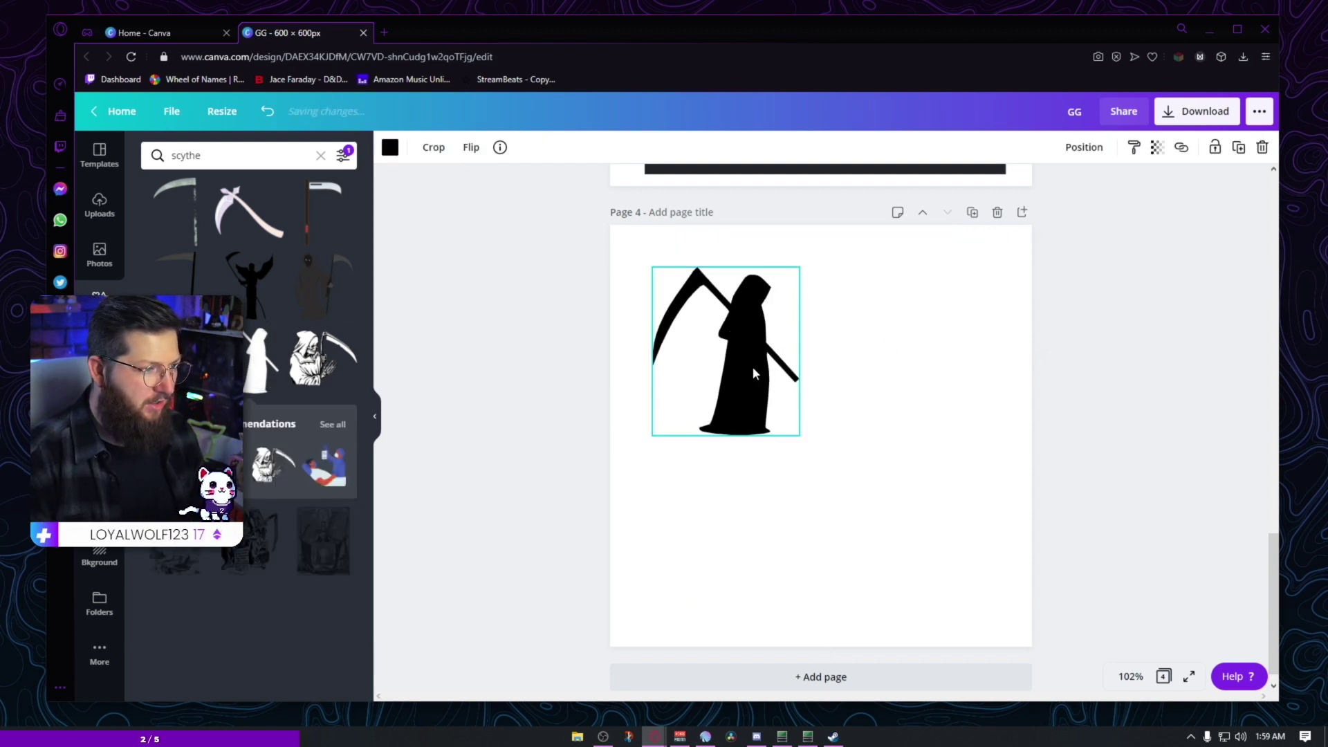
{"action": "left_click_drag", "start_coordinate": [800, 430], "coordinate": [956, 613]}
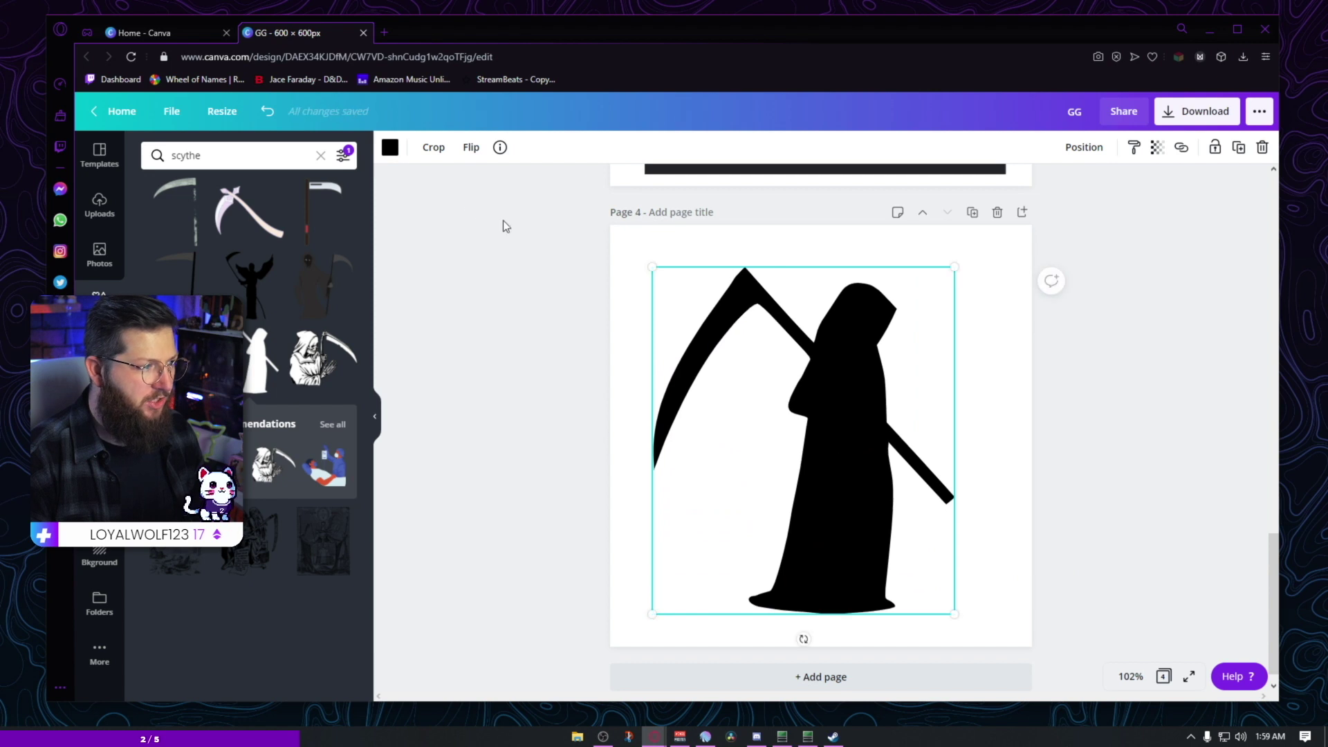
Step: Recolour the reaper silhouette with the document's dark blue
{"action": "left_click", "coordinate": [390, 147]}
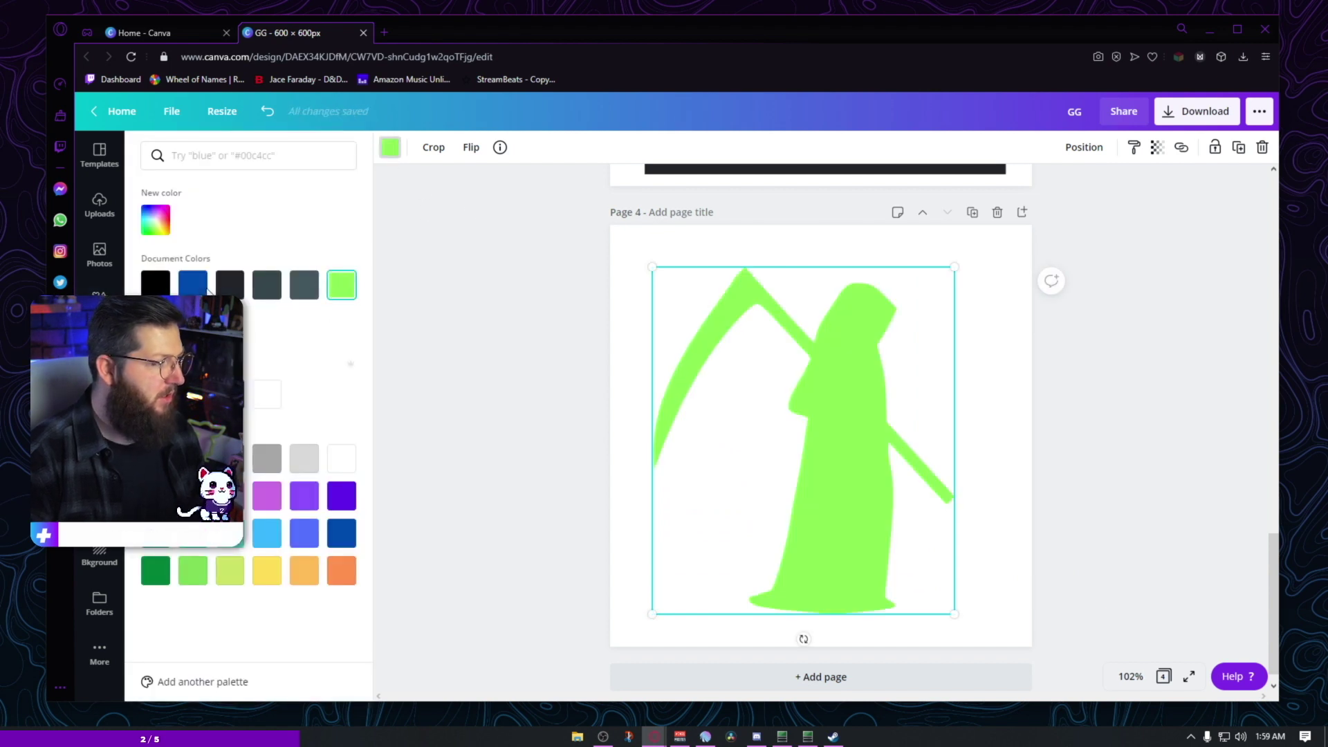
{"action": "left_click", "coordinate": [192, 284]}
{"action": "left_click", "coordinate": [797, 423]}
{"action": "left_click", "coordinate": [554, 359]}
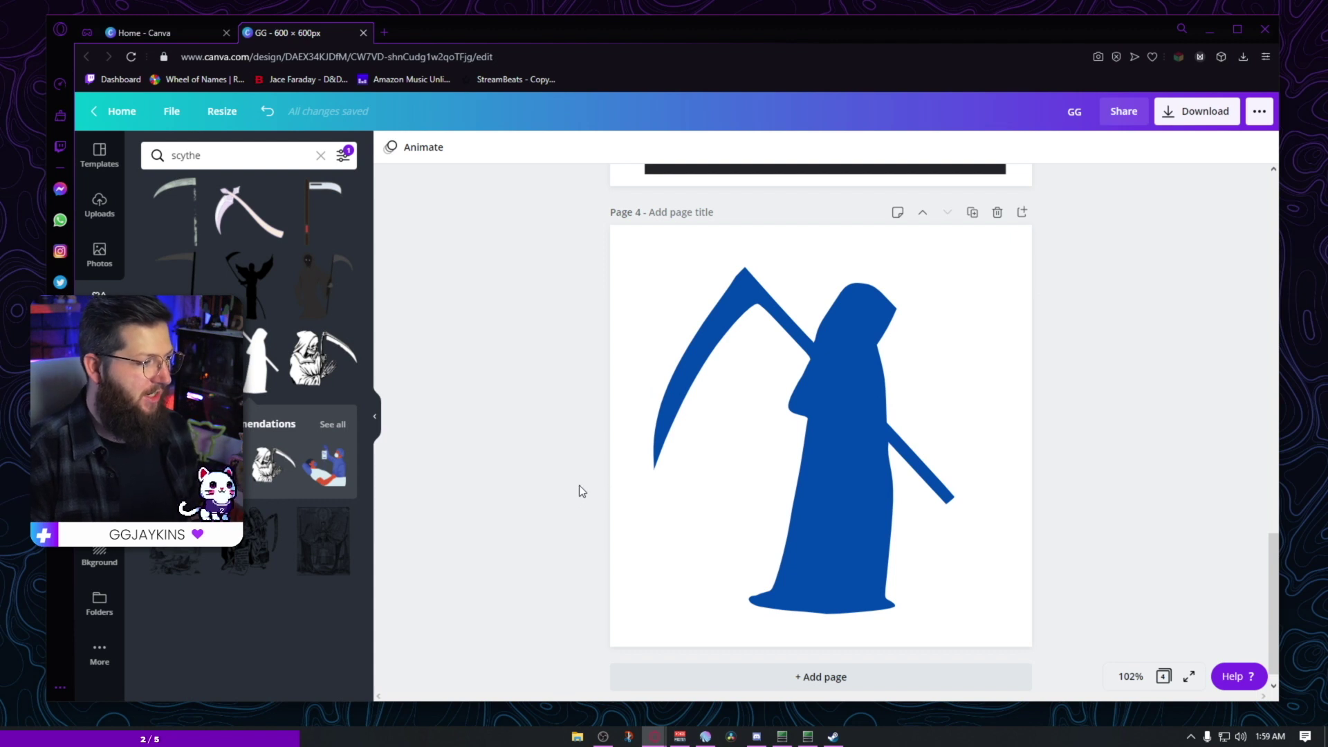
Step: Clear the filter on the scythe search results and delete the blue reaper silhouette from page 4
{"action": "left_click", "coordinate": [343, 157]}
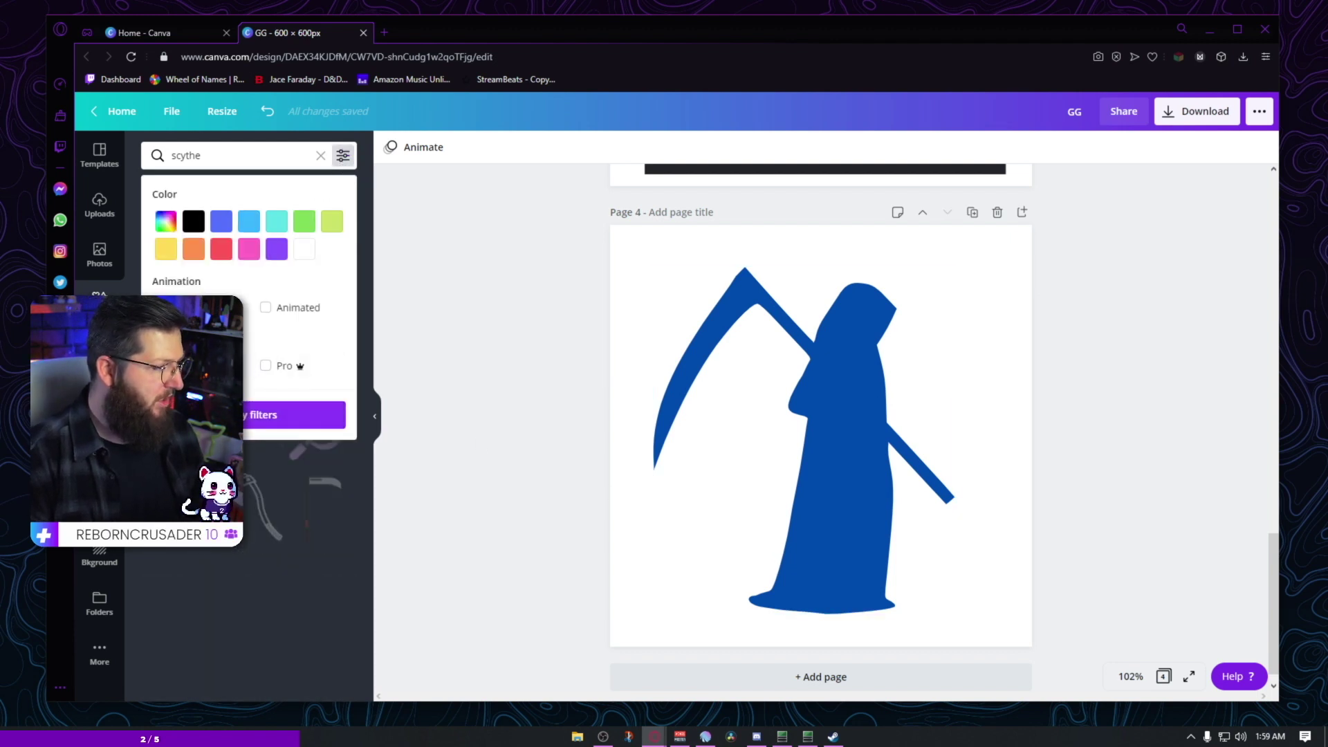
{"action": "left_click", "coordinate": [270, 415]}
{"action": "left_click", "coordinate": [858, 374]}
{"action": "key", "text": "Delete"}
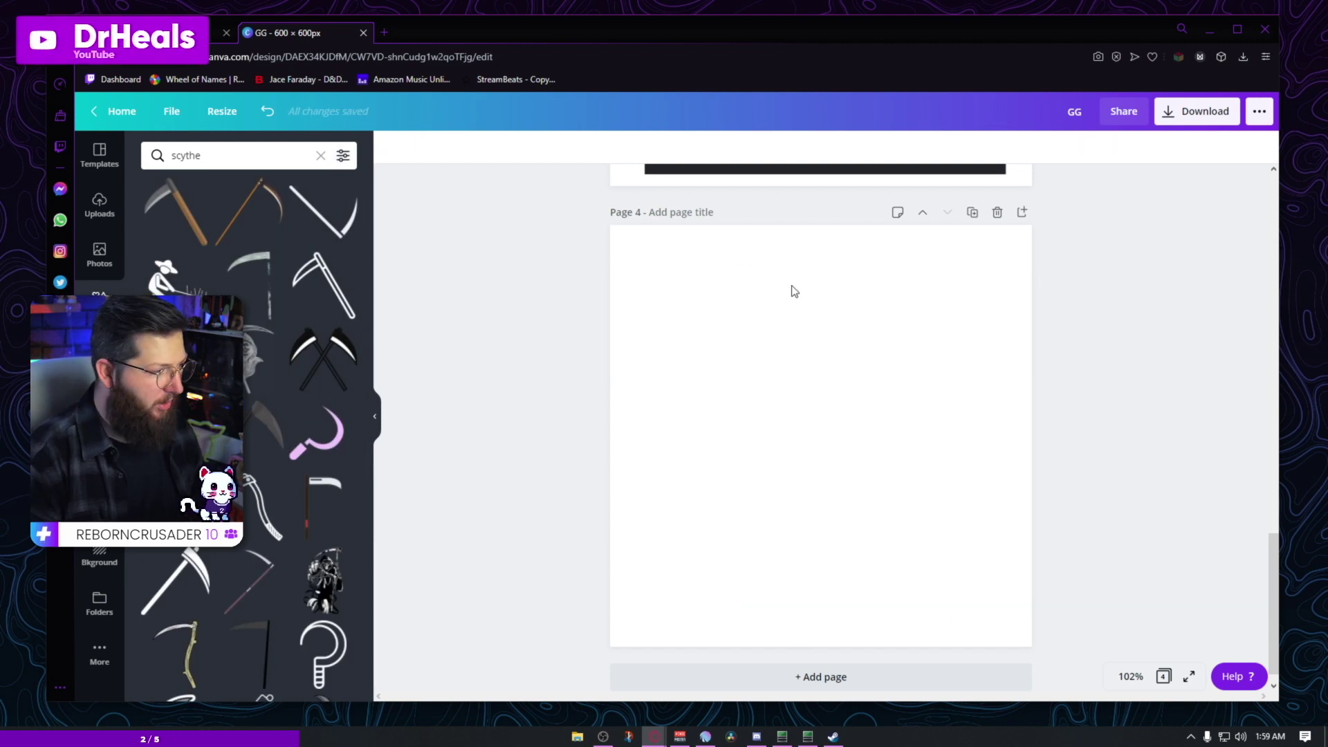
Step: Insert the black-robed reaper holding one skull-topped scythe on page 4 and enlarge it to nearly the page height
{"action": "scroll", "coordinate": [261, 440], "scroll_direction": "down", "scroll_amount": 10}
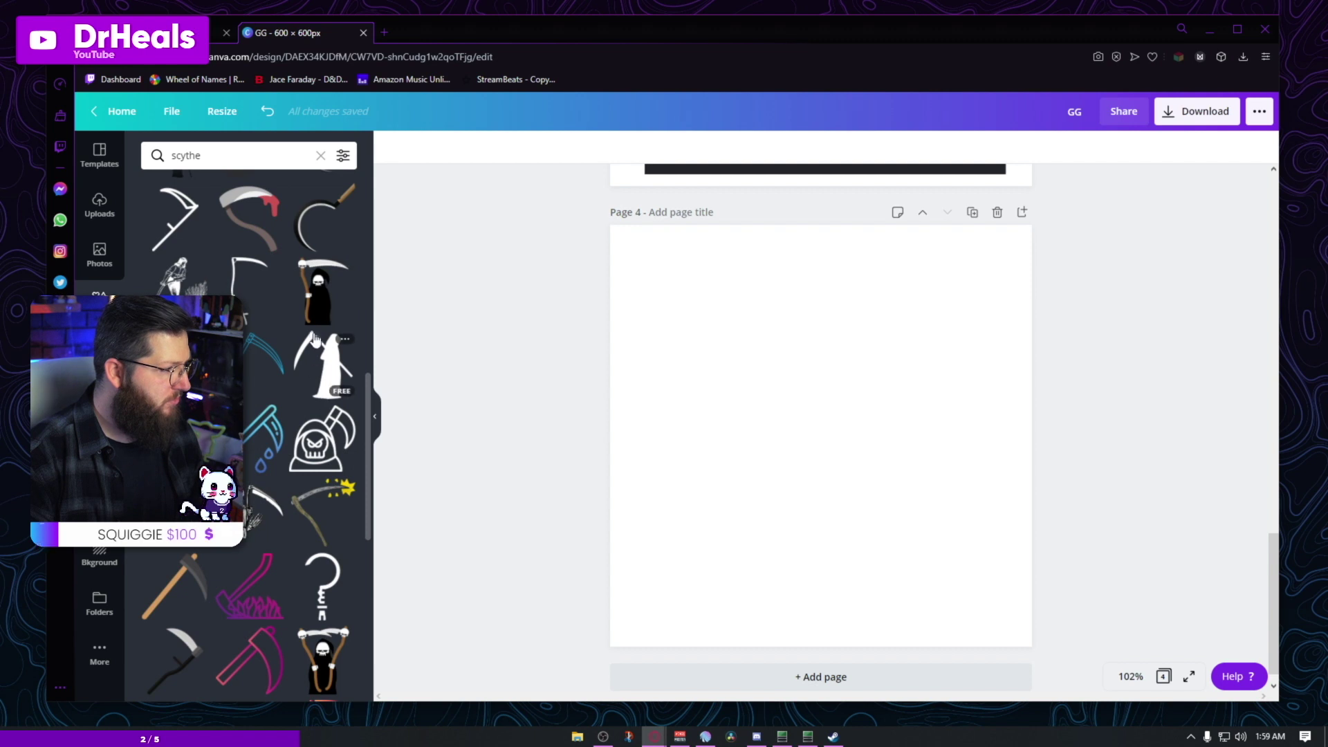
{"action": "left_click", "coordinate": [318, 290]}
{"action": "left_click_drag", "start_coordinate": [795, 439], "coordinate": [689, 321]}
{"action": "left_click_drag", "start_coordinate": [835, 445], "coordinate": [1022, 588]}
{"action": "mouse_move", "coordinate": [778, 512]}
{"action": "left_mouse_down"}
{"action": "mouse_move", "coordinate": [819, 514]}
{"action": "mouse_move", "coordinate": [801, 513]}
{"action": "left_mouse_up"}
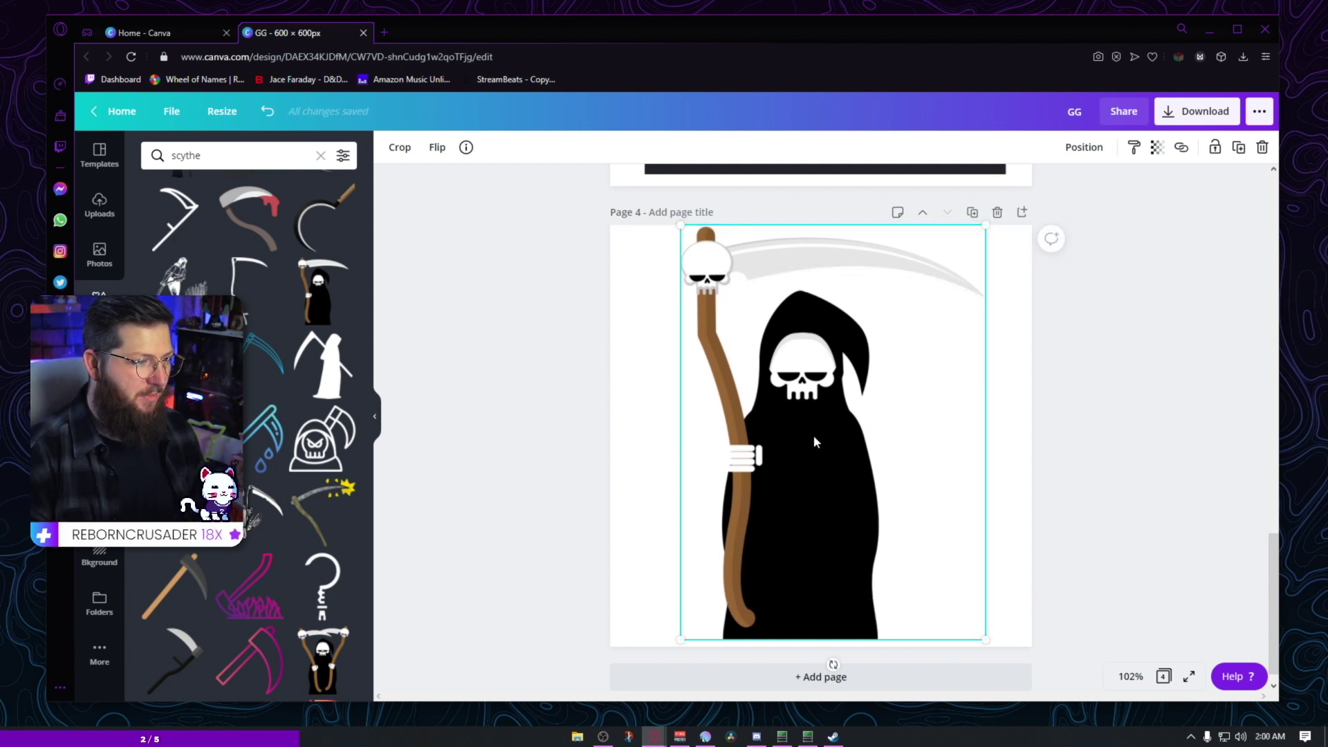
Step: Try a smaller duplicate of the reaper at the page's lower right, then delete the duplicate
{"action": "left_click_drag", "start_coordinate": [814, 435], "coordinate": [964, 561]}
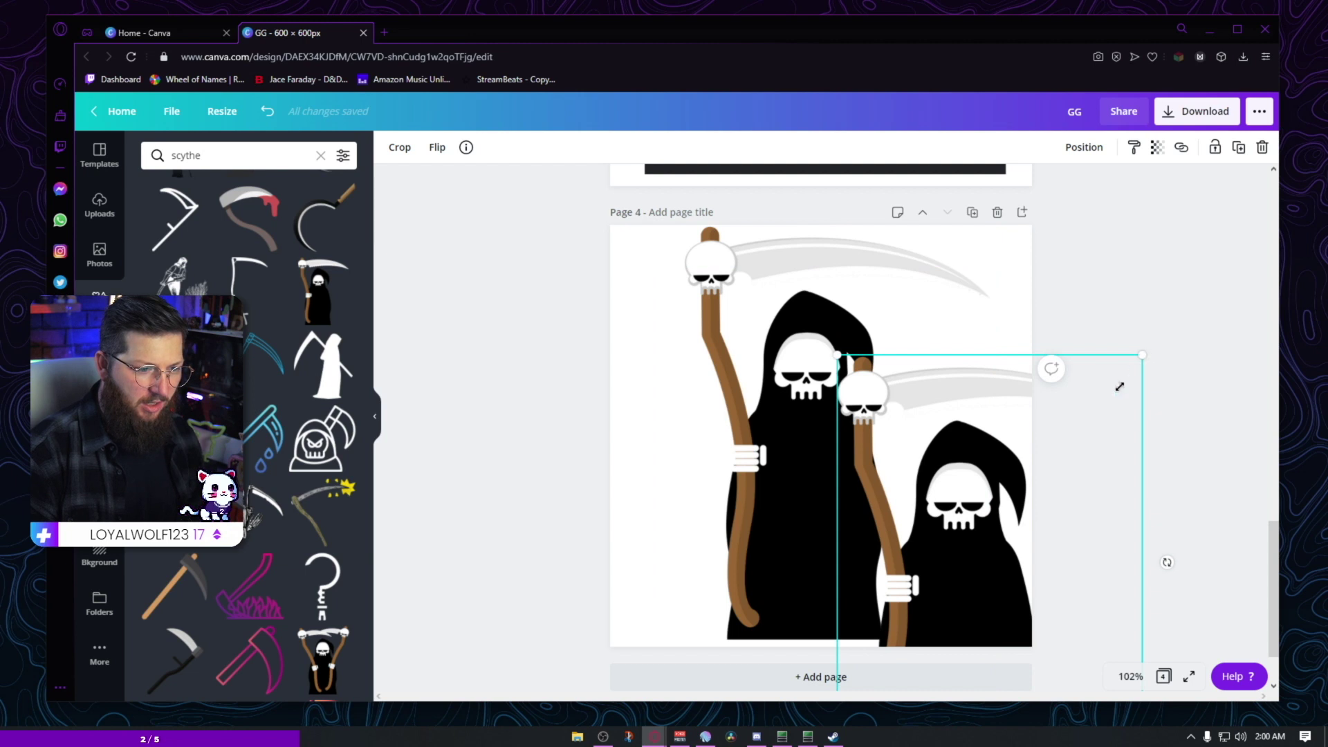
{"action": "left_click_drag", "start_coordinate": [1119, 386], "coordinate": [1010, 531]}
{"action": "left_click_drag", "start_coordinate": [912, 610], "coordinate": [954, 477]}
{"action": "left_click_drag", "start_coordinate": [1033, 394], "coordinate": [1059, 356]}
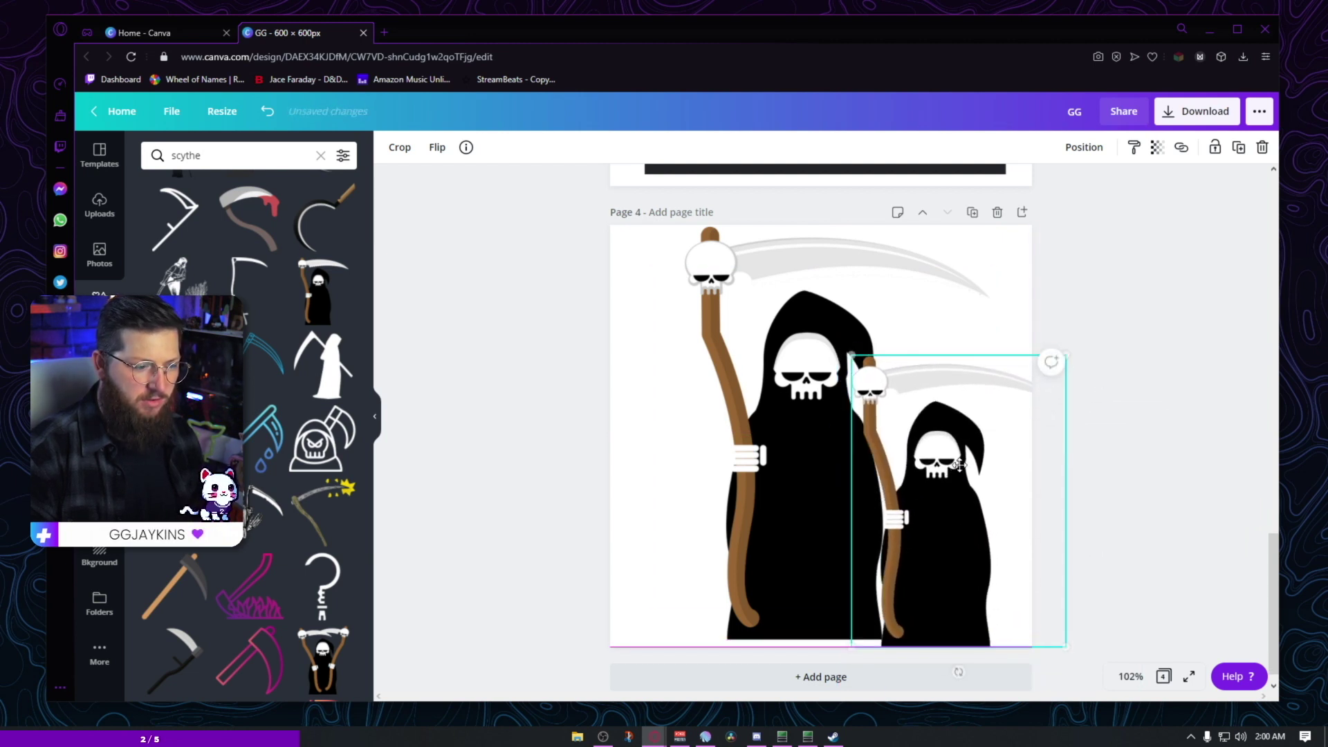
{"action": "left_click_drag", "start_coordinate": [964, 465], "coordinate": [955, 468]}
{"action": "key", "text": "Delete"}
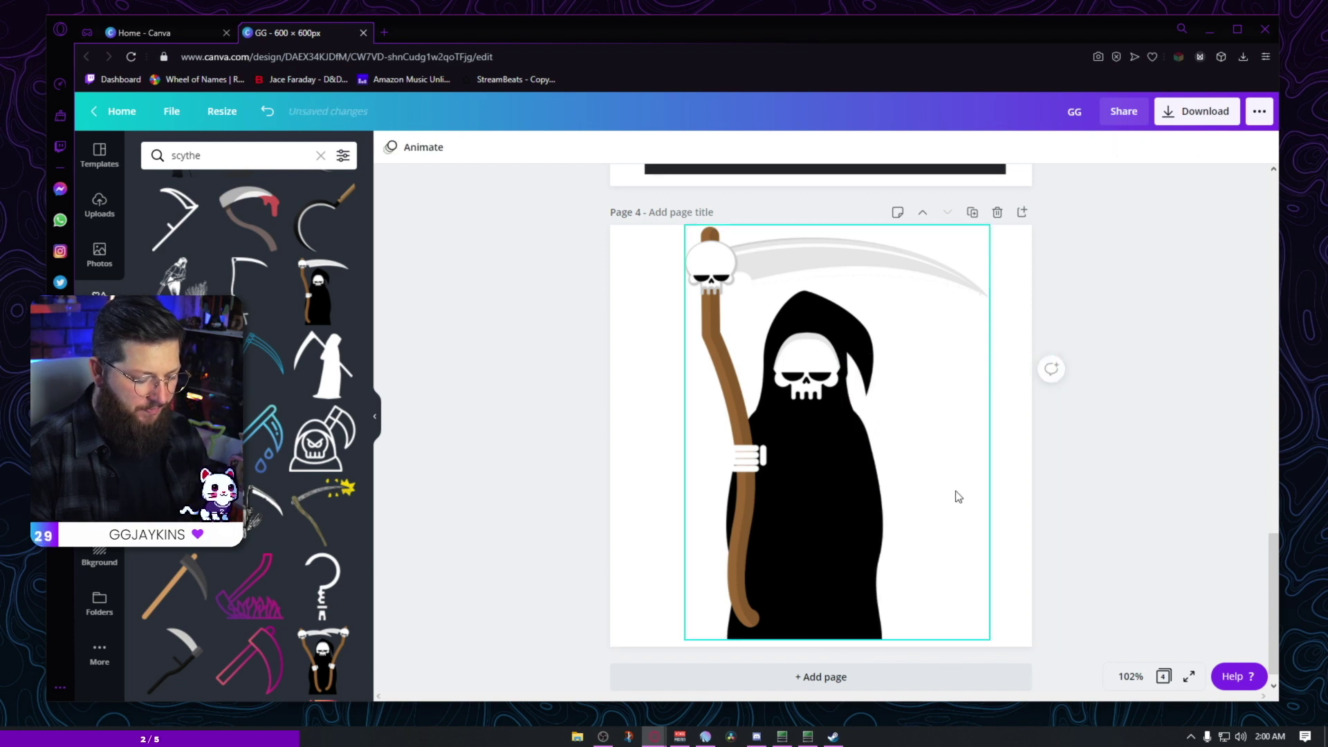
Step: Enlarge the reaper slightly so it reaches the bottom edge of page 4 and adjust its horizontal position
{"action": "left_click", "coordinate": [1034, 429]}
{"action": "left_click", "coordinate": [840, 505]}
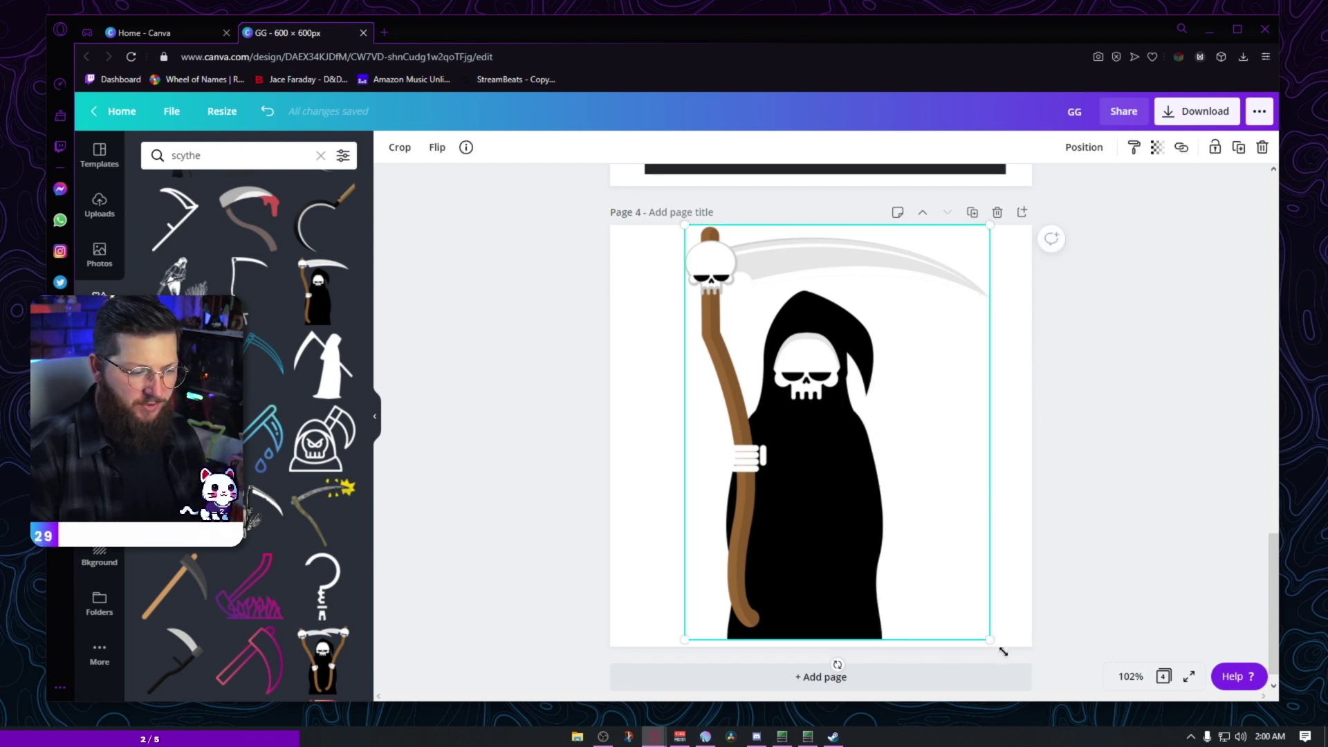
{"action": "mouse_move", "coordinate": [1003, 652]}
{"action": "left_mouse_down"}
{"action": "mouse_move", "coordinate": [1032, 664]}
{"action": "mouse_move", "coordinate": [999, 646]}
{"action": "left_mouse_up"}
{"action": "left_click_drag", "start_coordinate": [810, 481], "coordinate": [805, 481]}
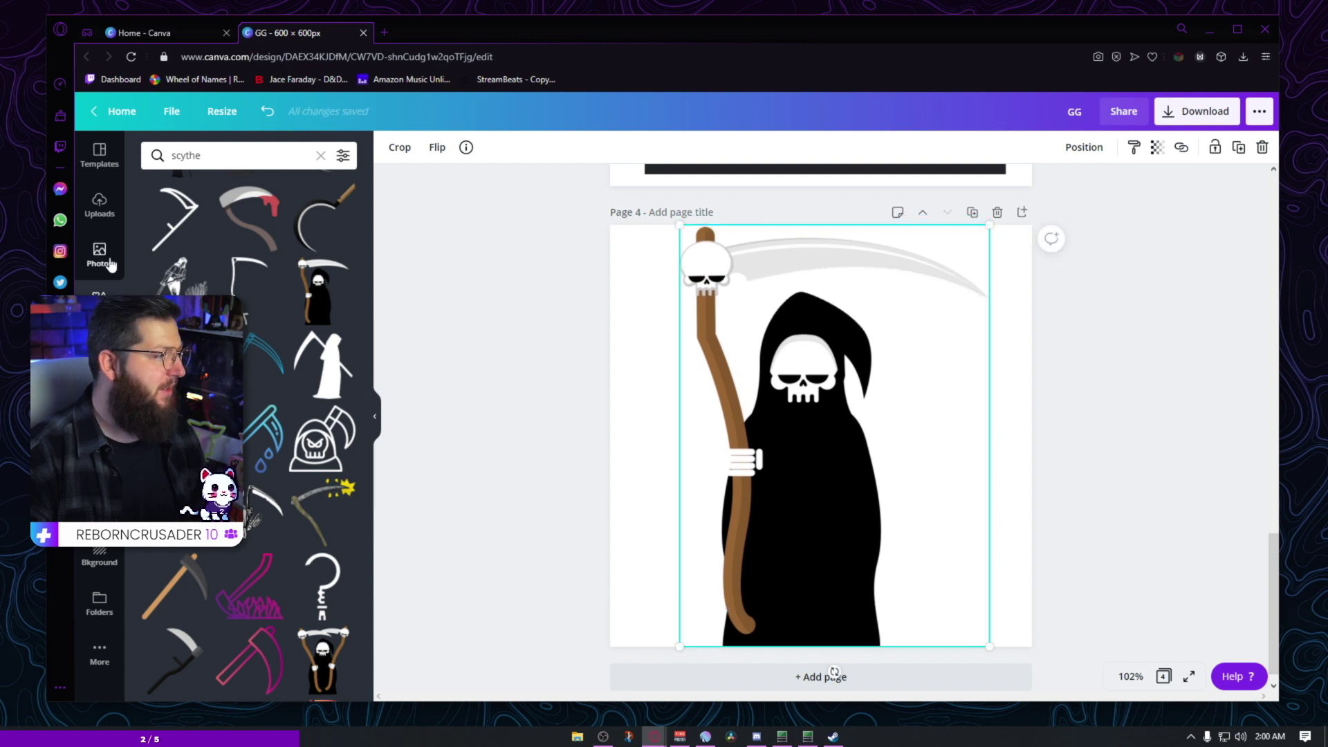
Step: Insert the red script "Stay Fearless" font combination over the reaper on page 4
{"action": "left_click", "coordinate": [99, 355]}
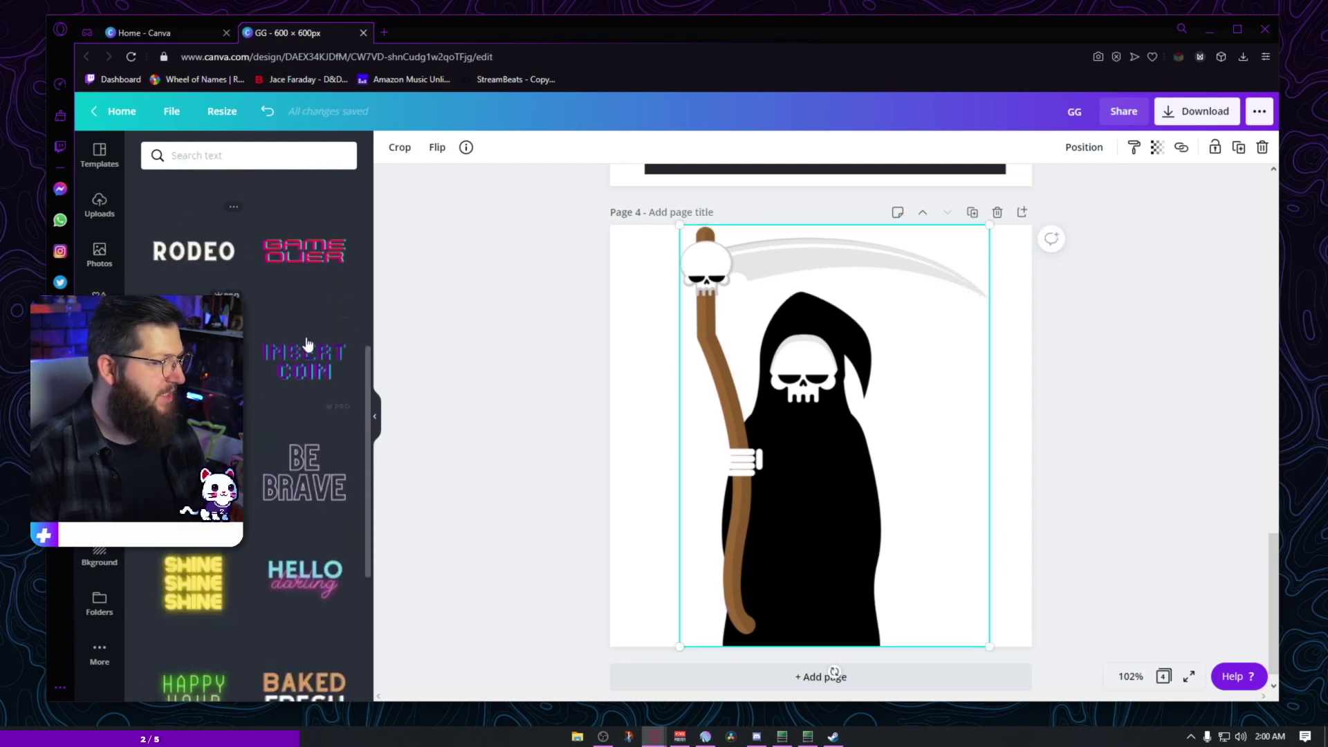
{"action": "scroll", "coordinate": [283, 399], "scroll_direction": "down", "scroll_amount": 6}
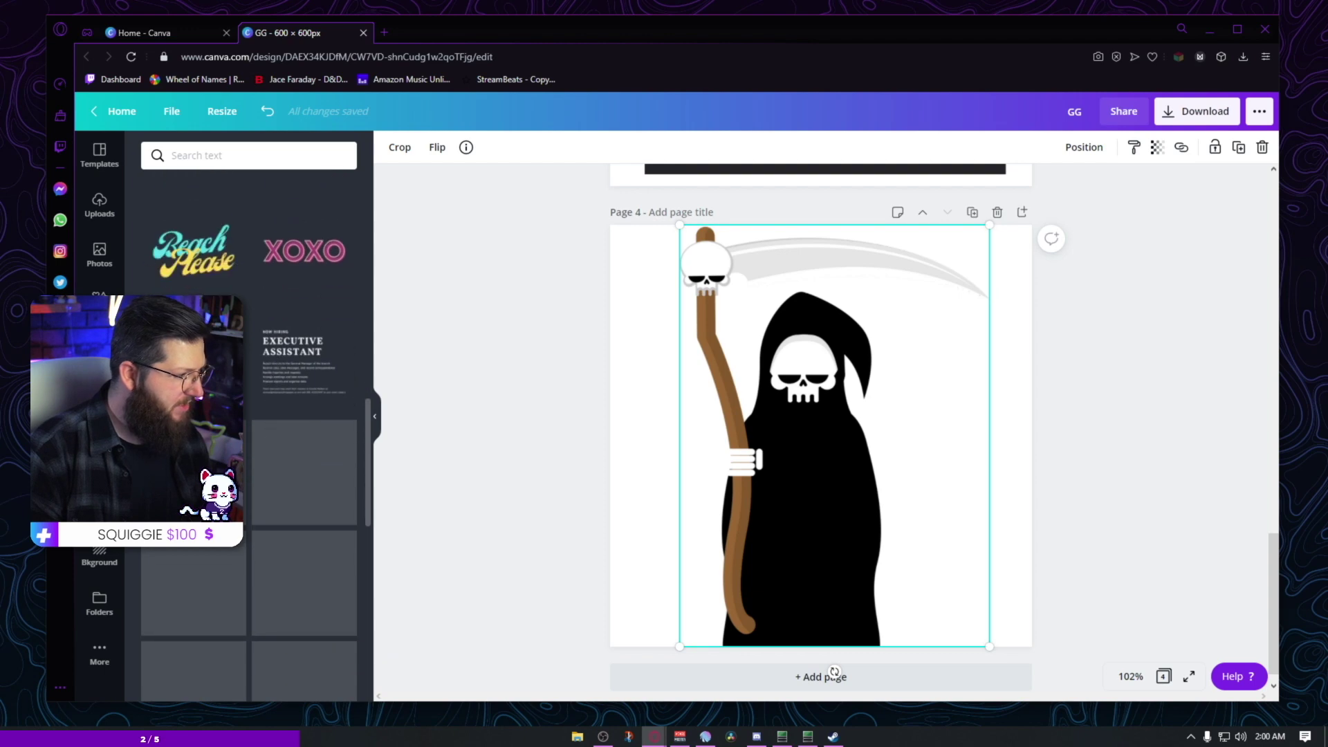
{"action": "scroll", "coordinate": [283, 400], "scroll_direction": "up", "scroll_amount": 3}
{"action": "scroll", "coordinate": [305, 415], "scroll_direction": "down", "scroll_amount": 10}
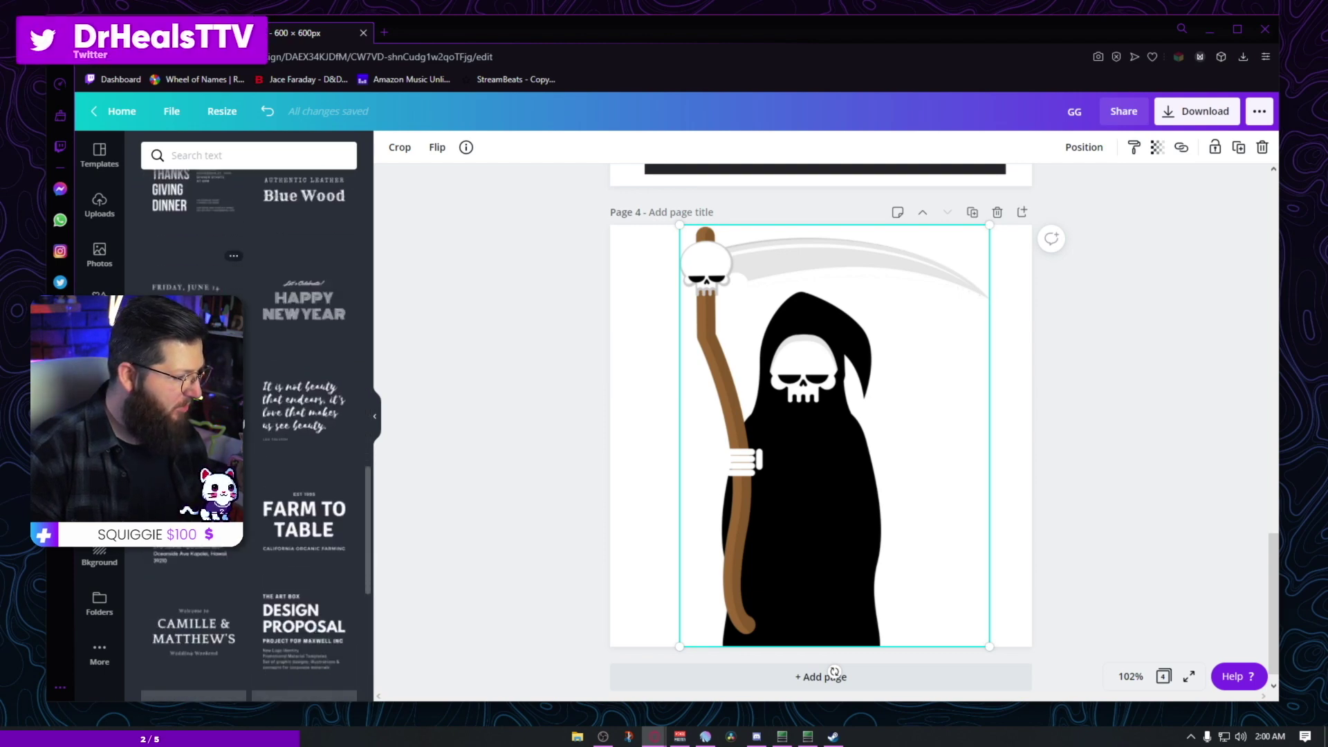
{"action": "scroll", "coordinate": [305, 415], "scroll_direction": "down", "scroll_amount": 10}
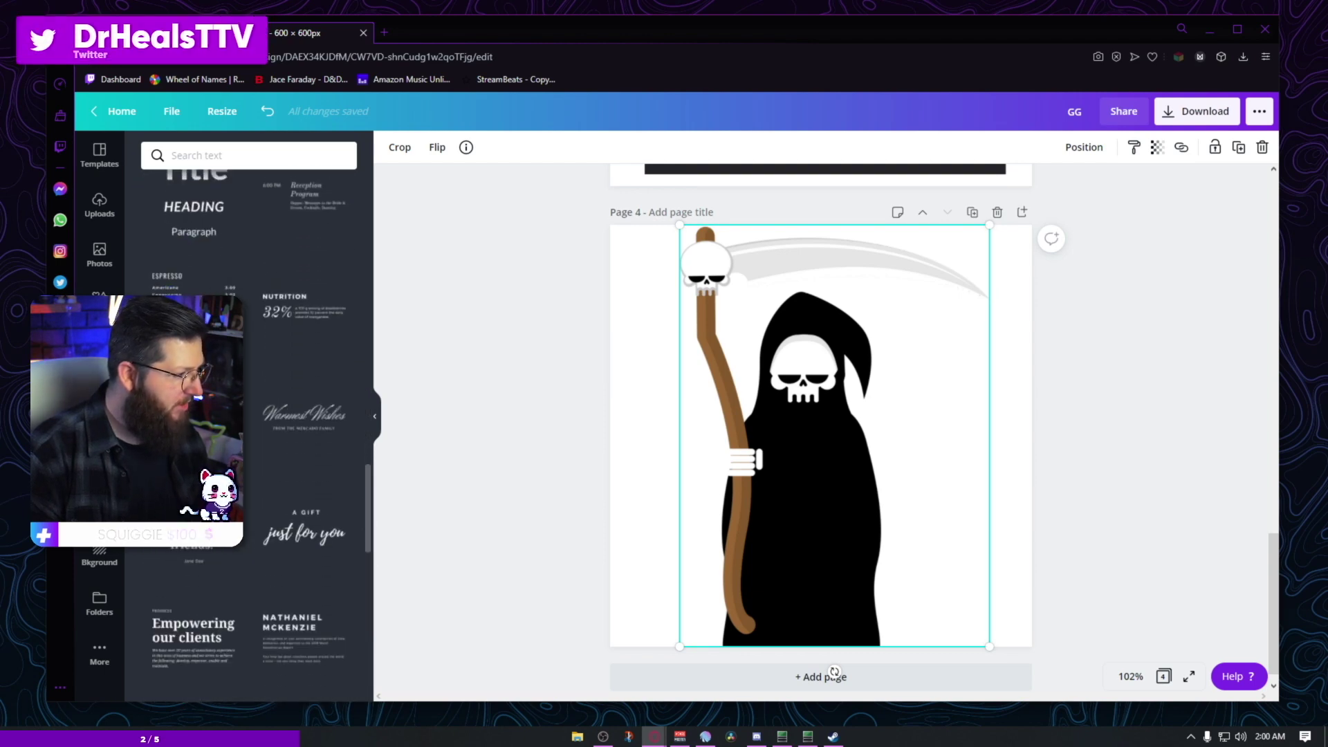
{"action": "scroll", "coordinate": [253, 433], "scroll_direction": "down", "scroll_amount": 6}
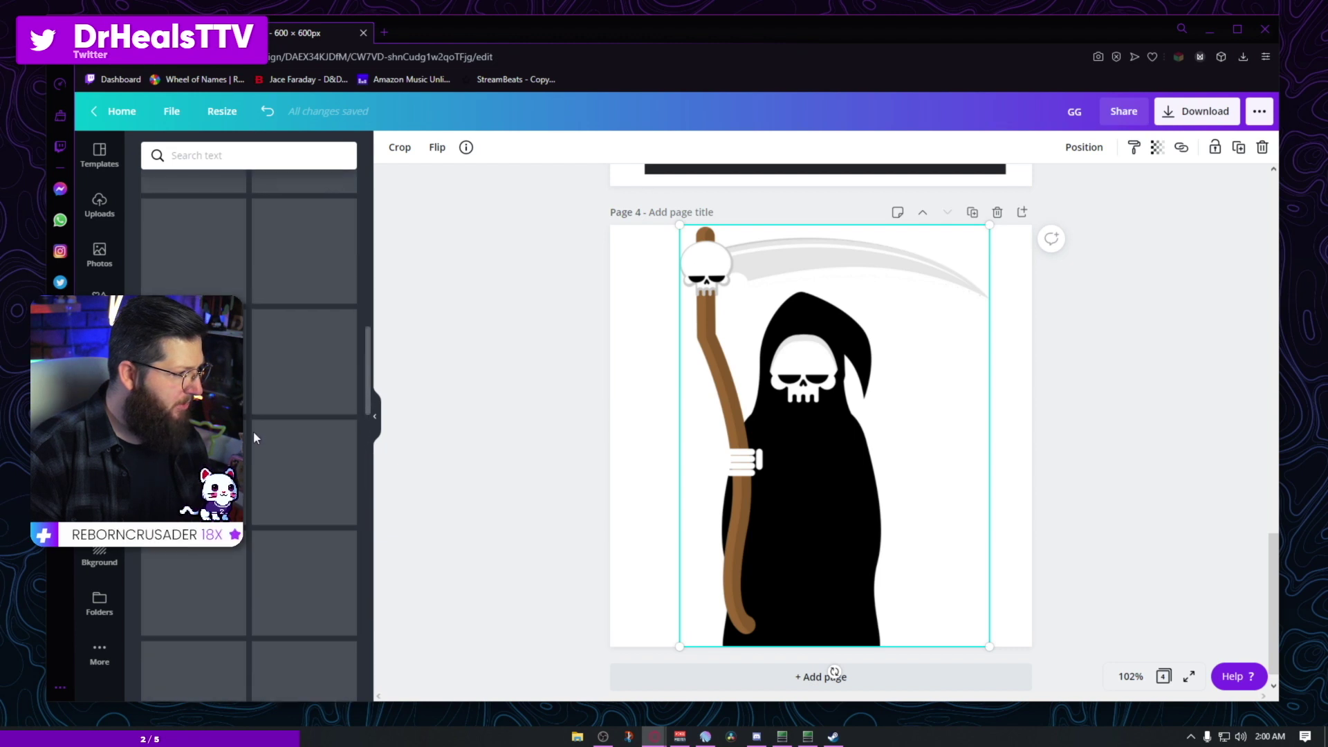
{"action": "scroll", "coordinate": [254, 433], "scroll_direction": "up", "scroll_amount": 15}
{"action": "scroll", "coordinate": [325, 416], "scroll_direction": "down", "scroll_amount": 4}
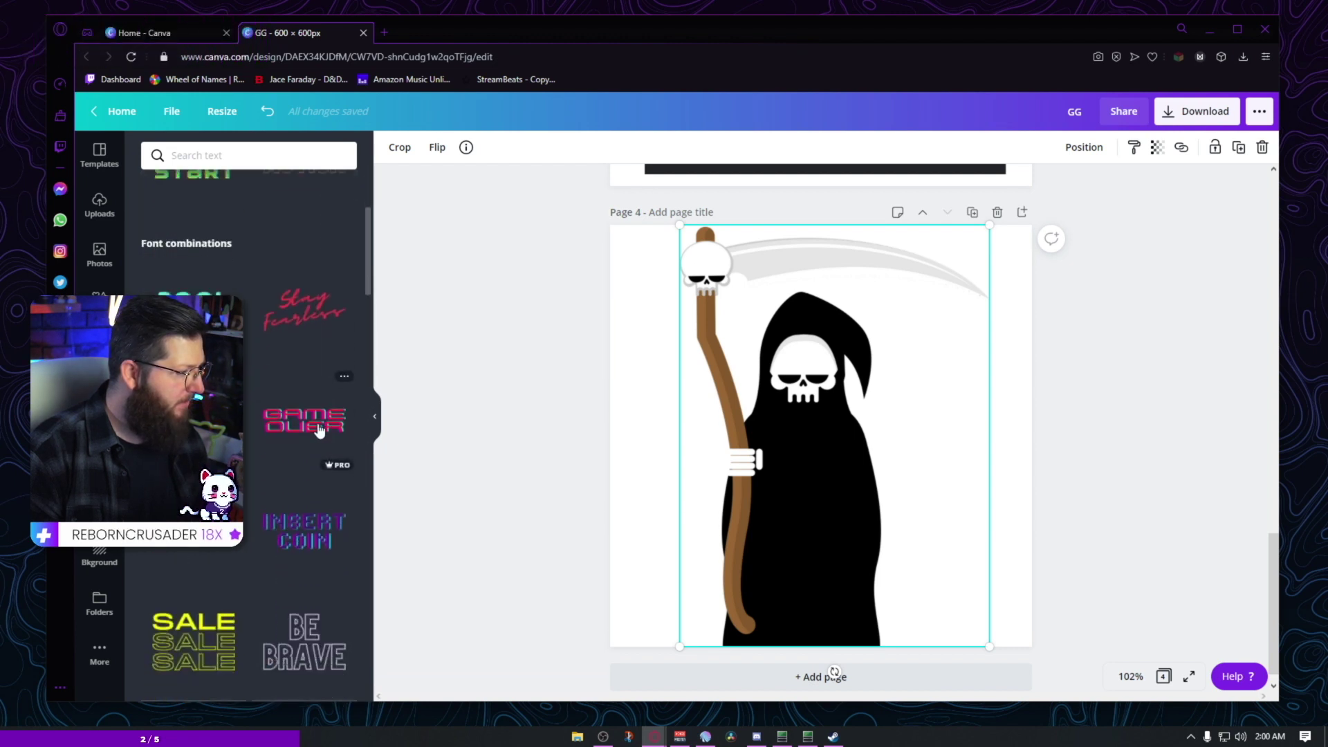
{"action": "left_click", "coordinate": [297, 288]}
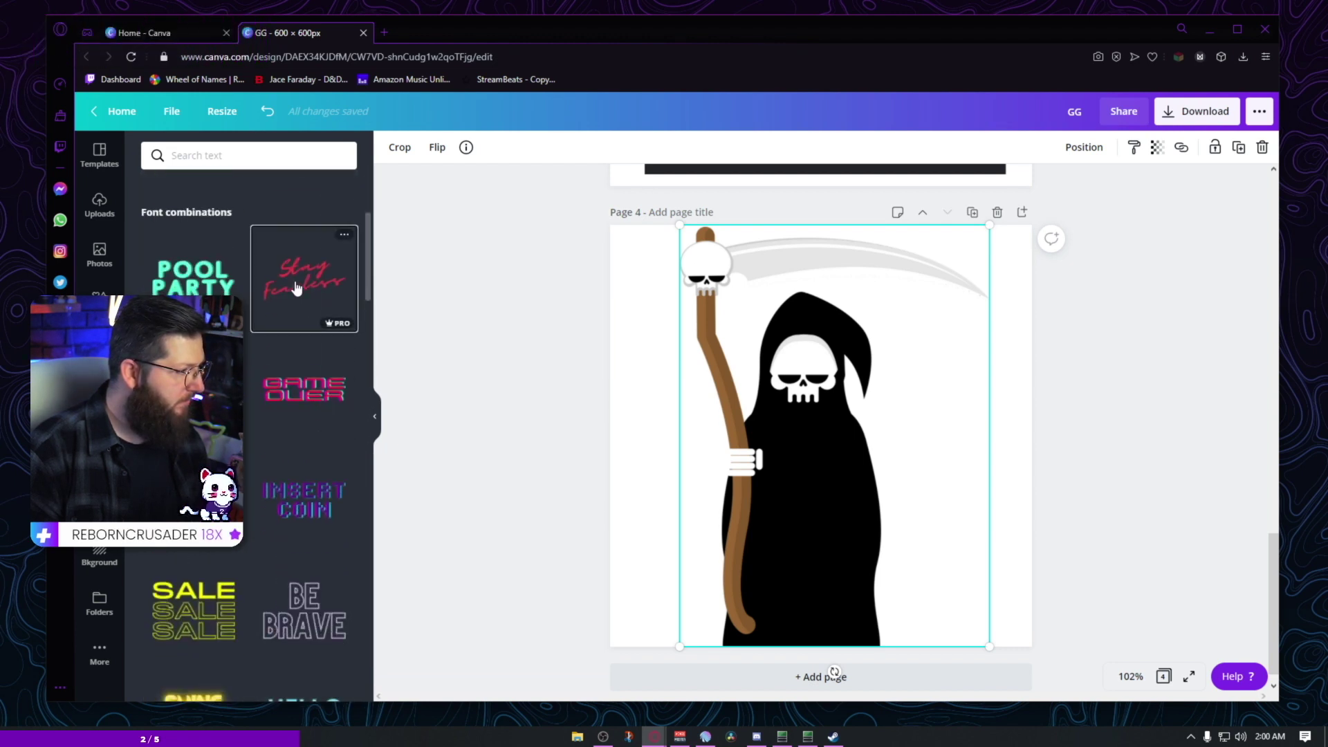
Step: Replace the word "Fearless" with "RIP" and erase the word "Stay" from the text group
{"action": "key", "text": "ctrl+a"}
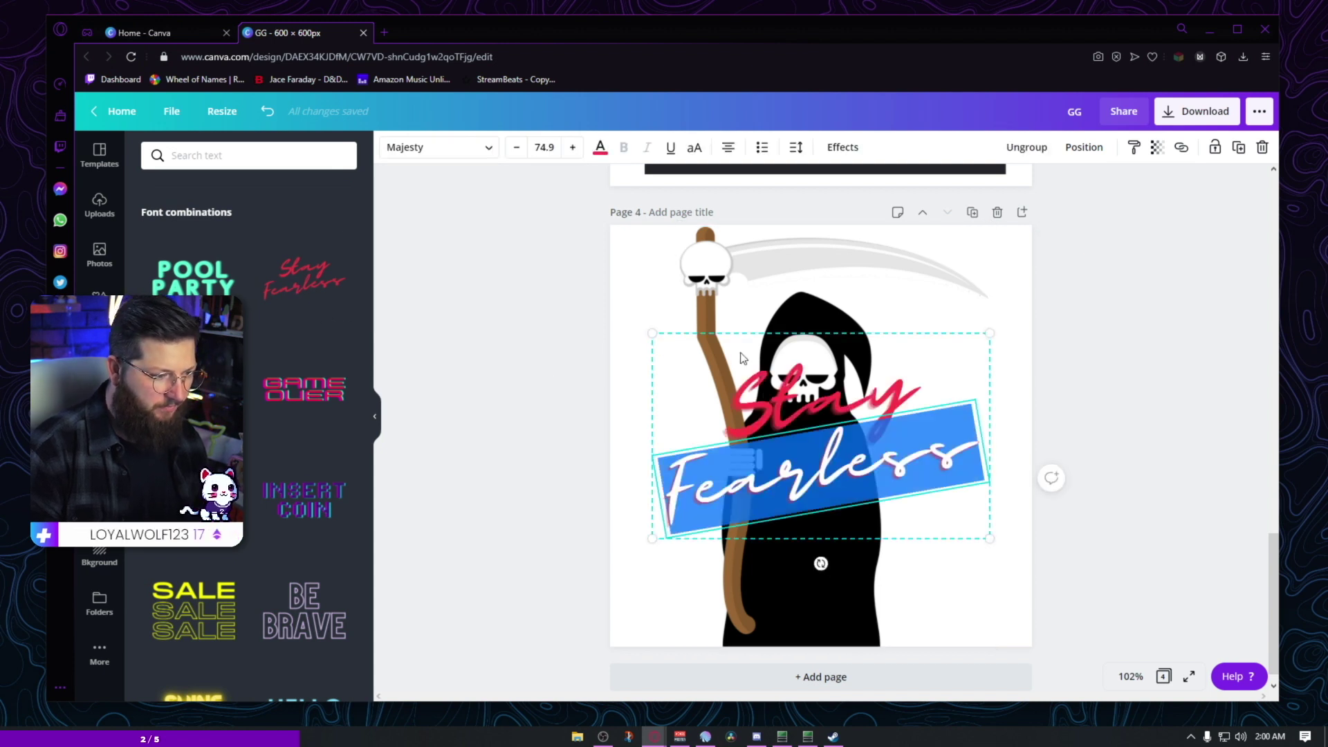
{"action": "type", "text": "RIP"}
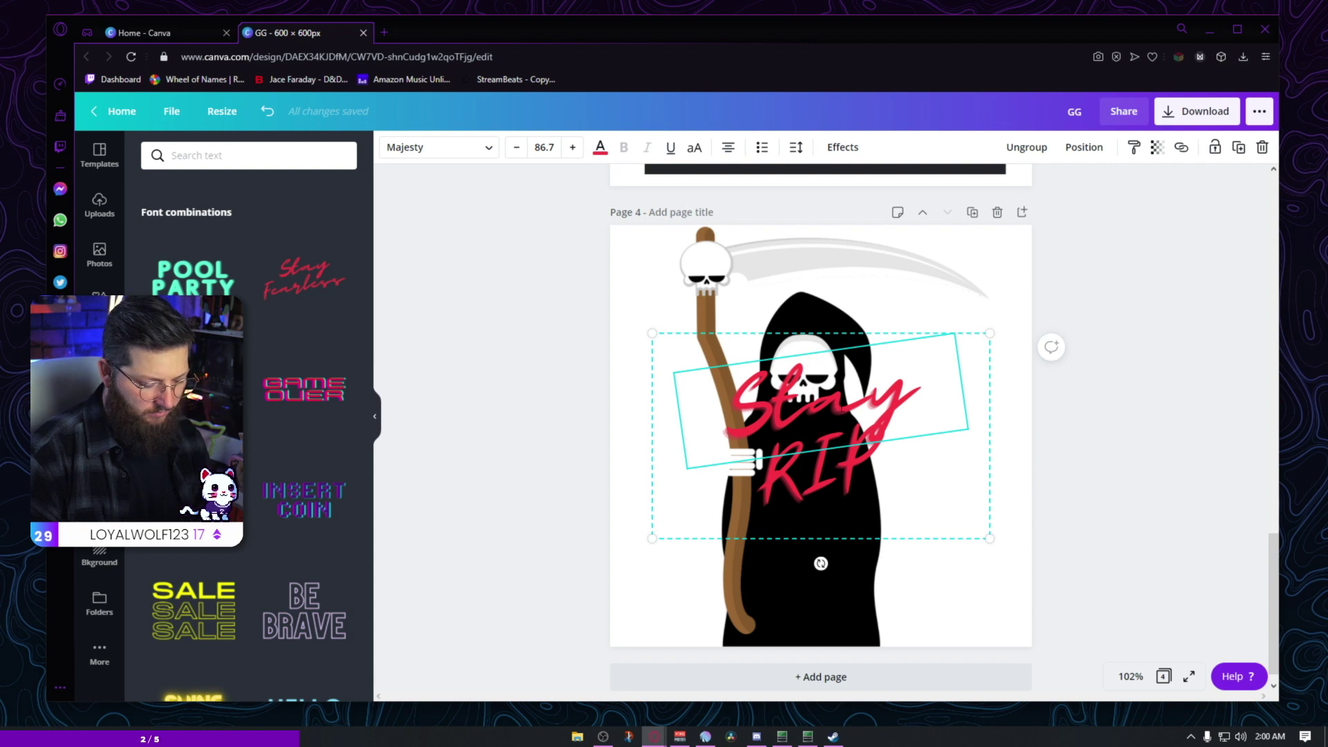
{"action": "key", "text": "ctrl+a"}
{"action": "key", "text": "BackSpace"}
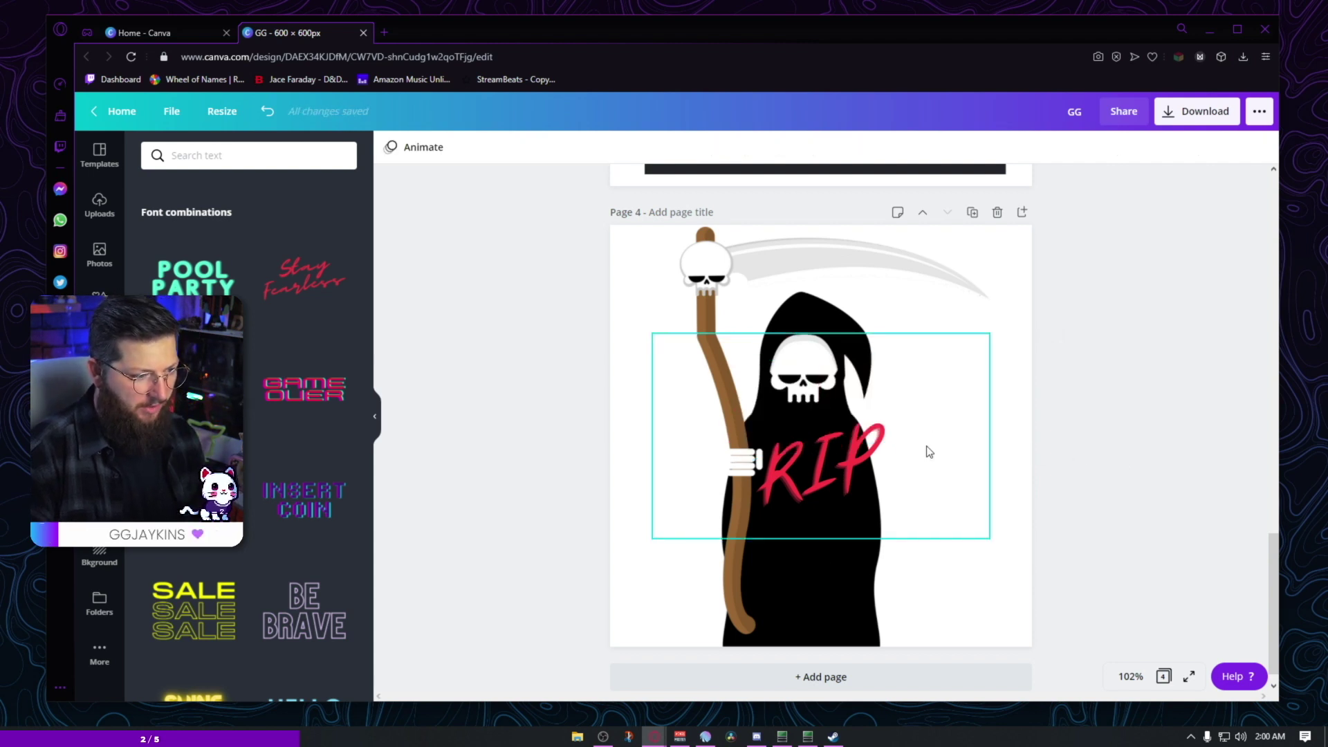
Step: Move the RIP text group to the lower part of page 4, then ungroup it and discard the empty text box
{"action": "left_click_drag", "start_coordinate": [925, 450], "coordinate": [826, 583]}
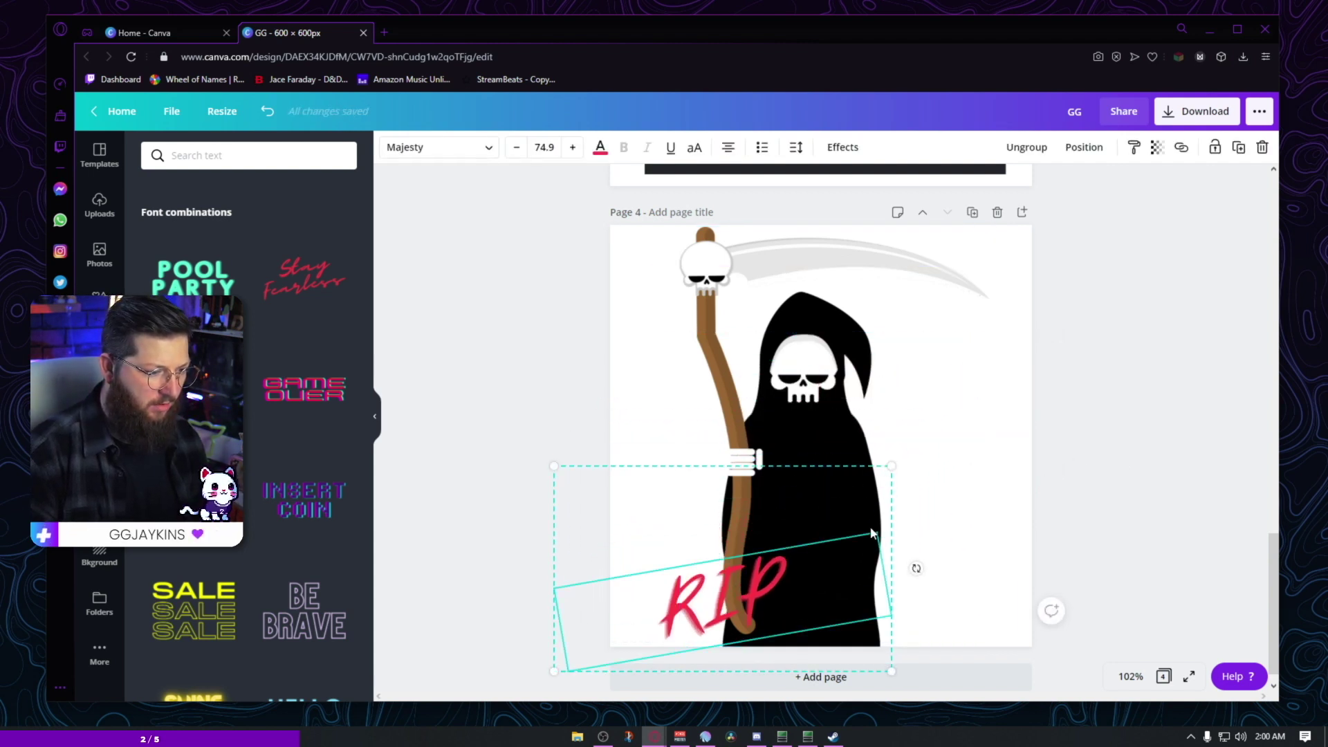
{"action": "key", "text": "ctrl+shift+g"}
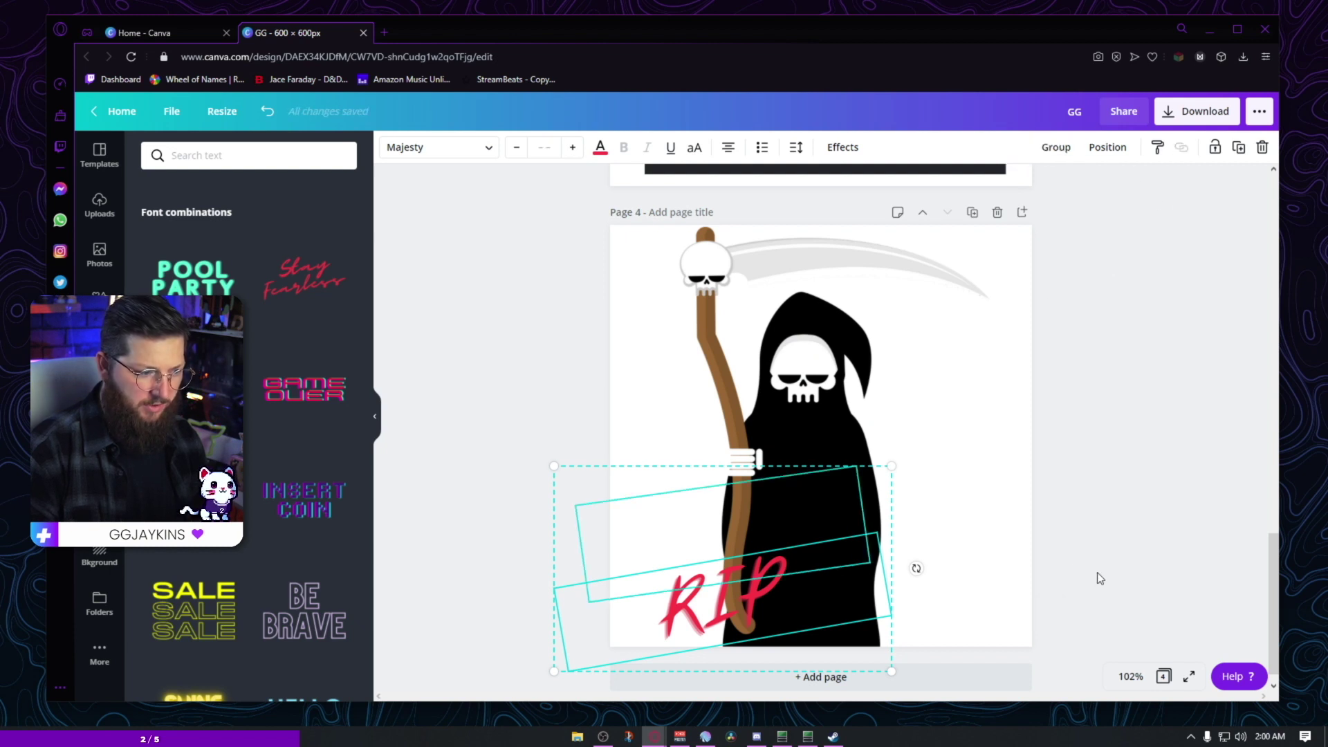
{"action": "left_click", "coordinate": [683, 527]}
{"action": "key", "text": "Escape"}
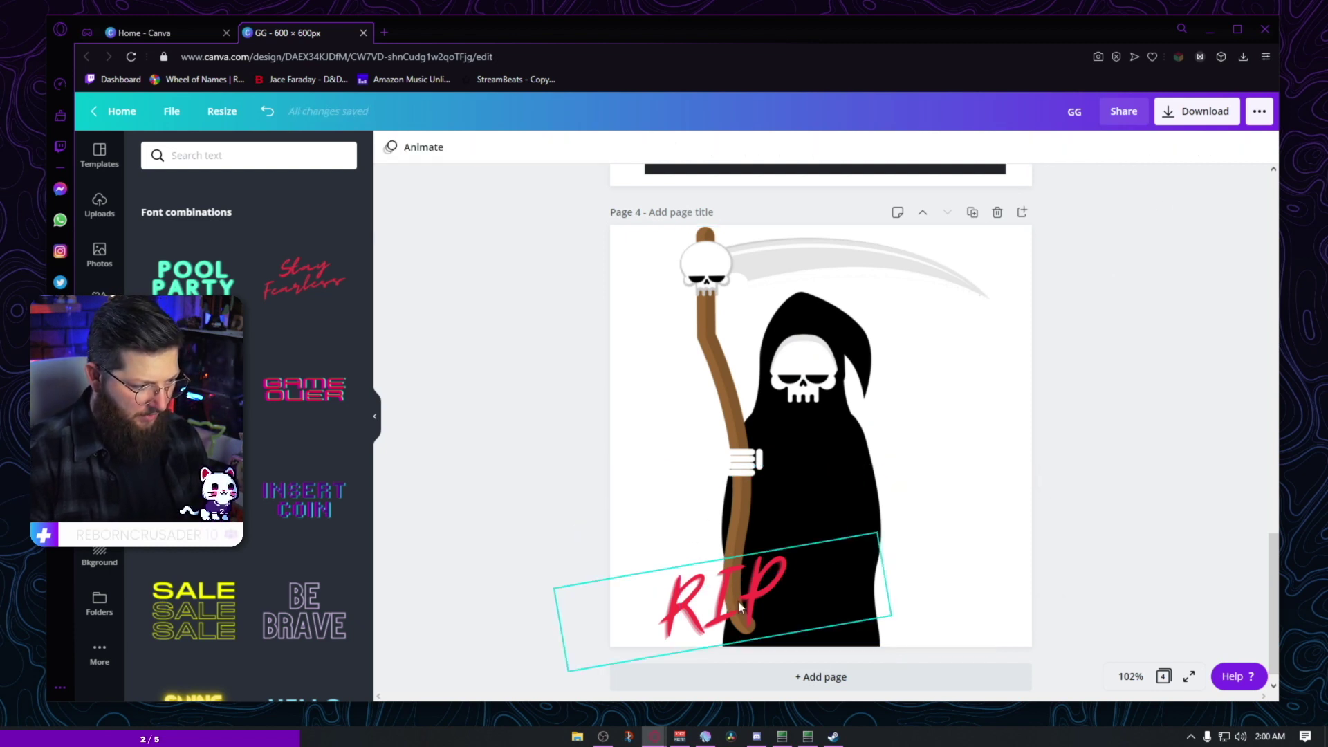
Step: Enlarge the RIP text to about font size 184 and place it across the reaper's lower body
{"action": "left_click", "coordinate": [738, 601]}
{"action": "left_click_drag", "start_coordinate": [887, 533], "coordinate": [1133, 394]}
{"action": "left_click_drag", "start_coordinate": [929, 518], "coordinate": [870, 504]}
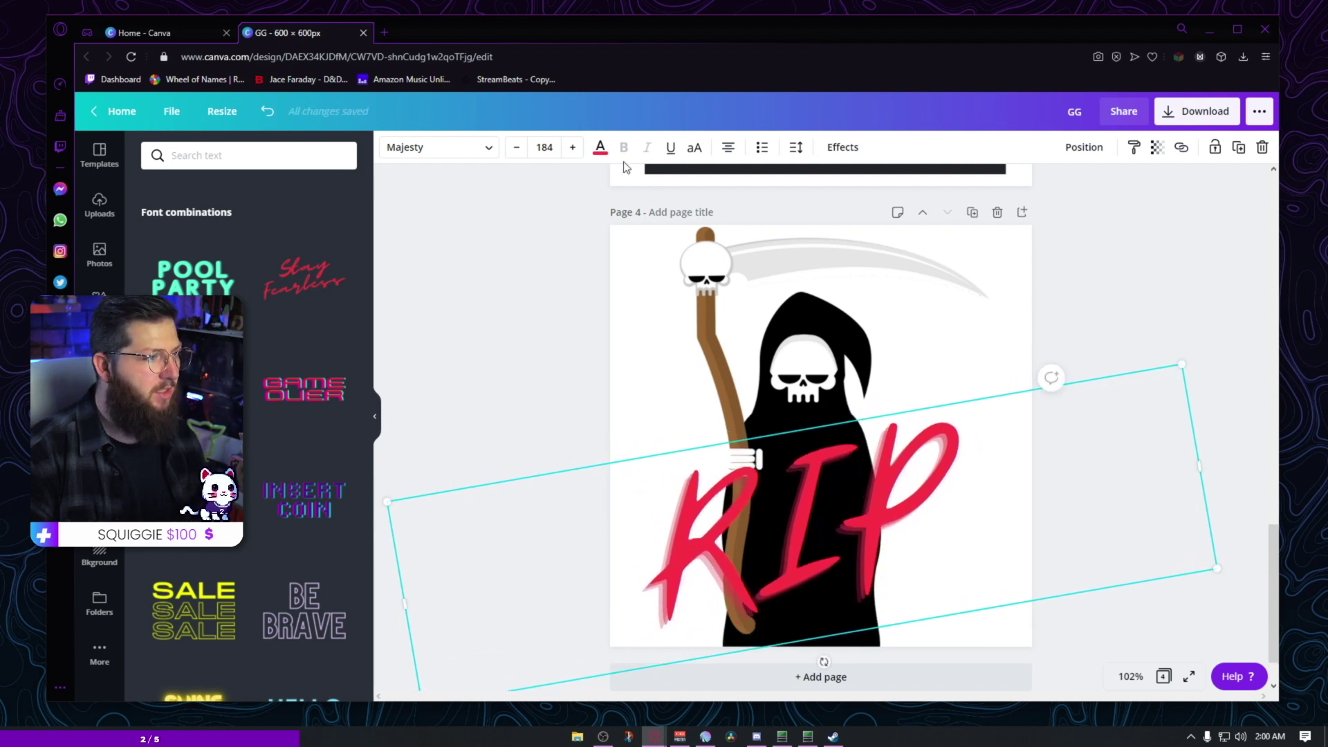
Step: Try font size 250 for the RIP text and move it higher on page 4
{"action": "left_click", "coordinate": [551, 148]}
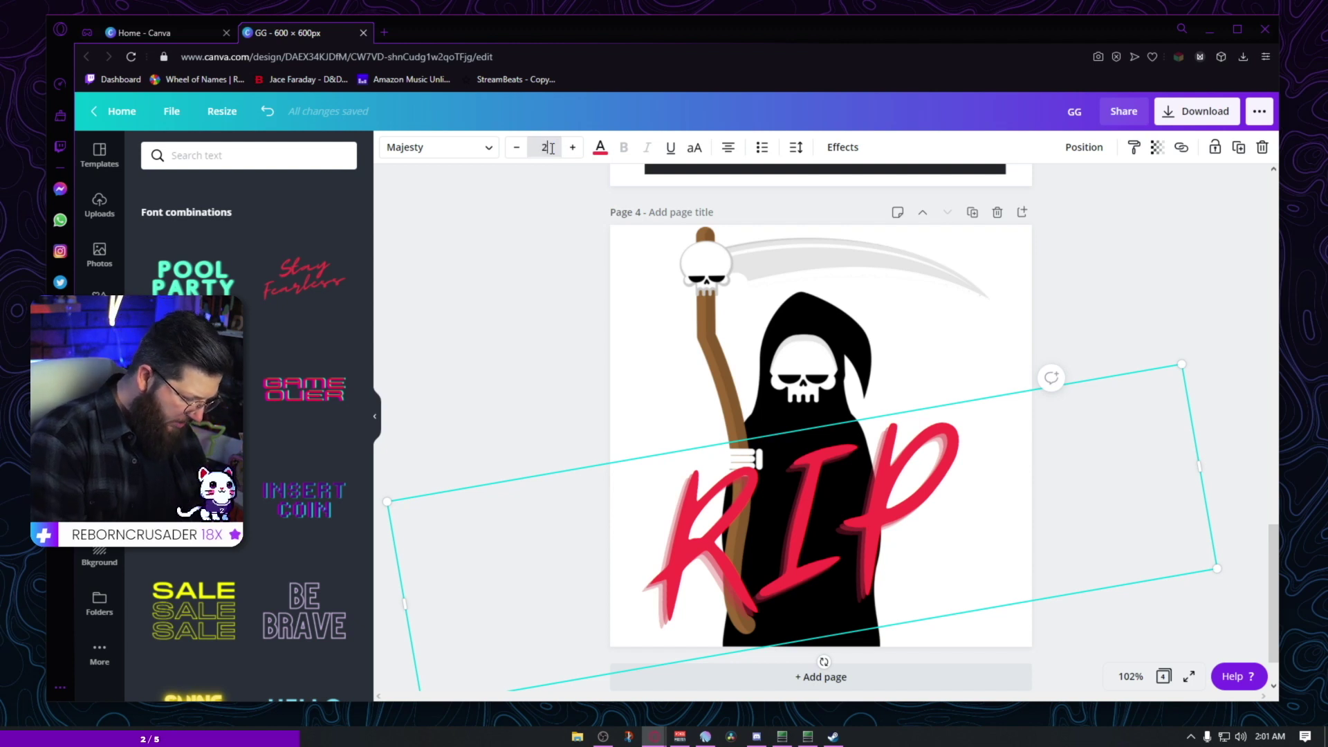
{"action": "key", "text": "Return"}
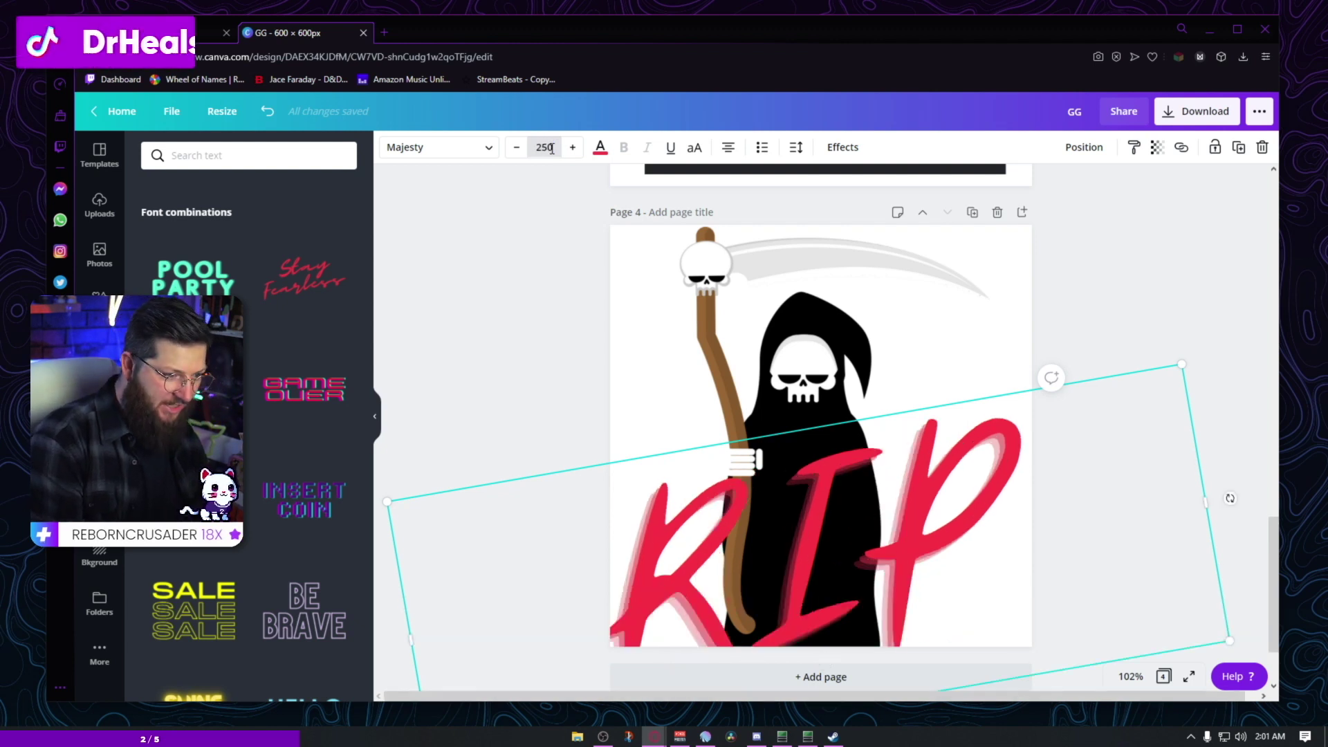
{"action": "left_click", "coordinate": [1151, 288]}
{"action": "left_click_drag", "start_coordinate": [941, 497], "coordinate": [943, 432]}
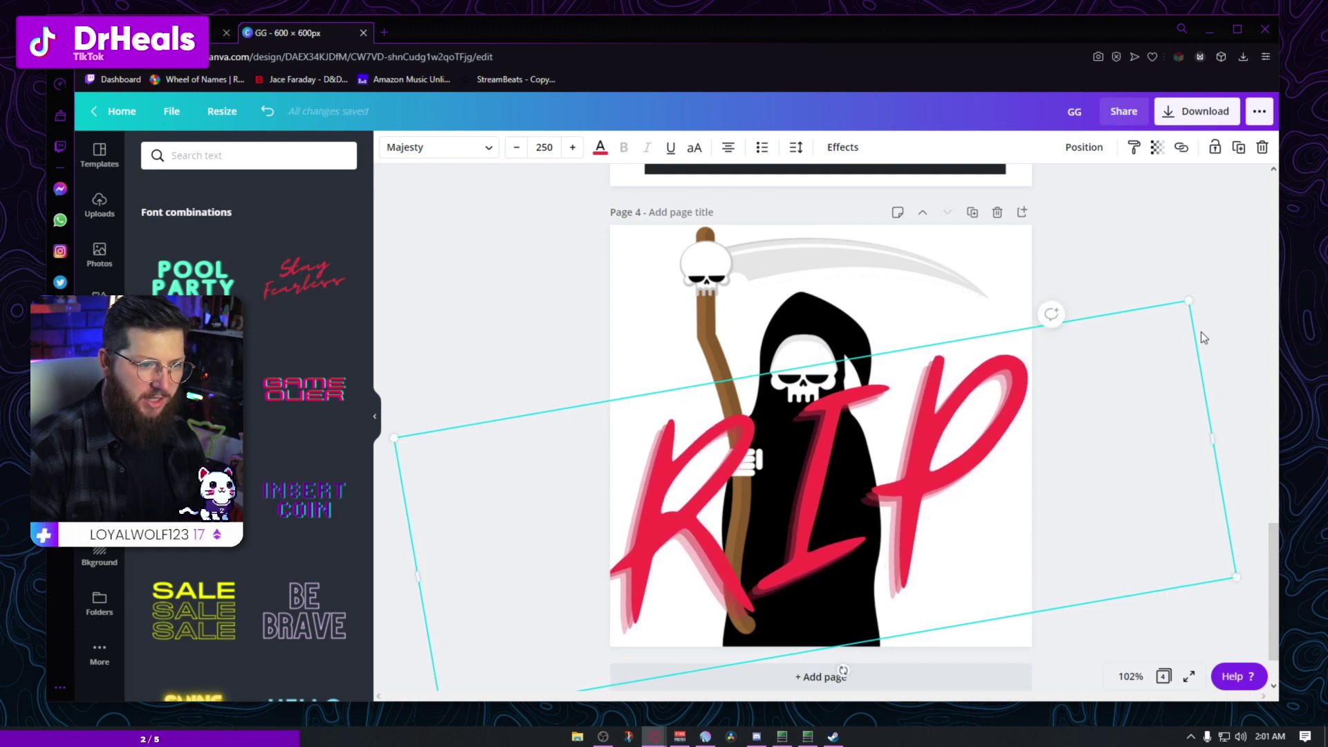
Step: Resize the RIP text to about font size 206 and reposition it across the reaper within the page edges
{"action": "left_click_drag", "start_coordinate": [1192, 300], "coordinate": [1062, 382]}
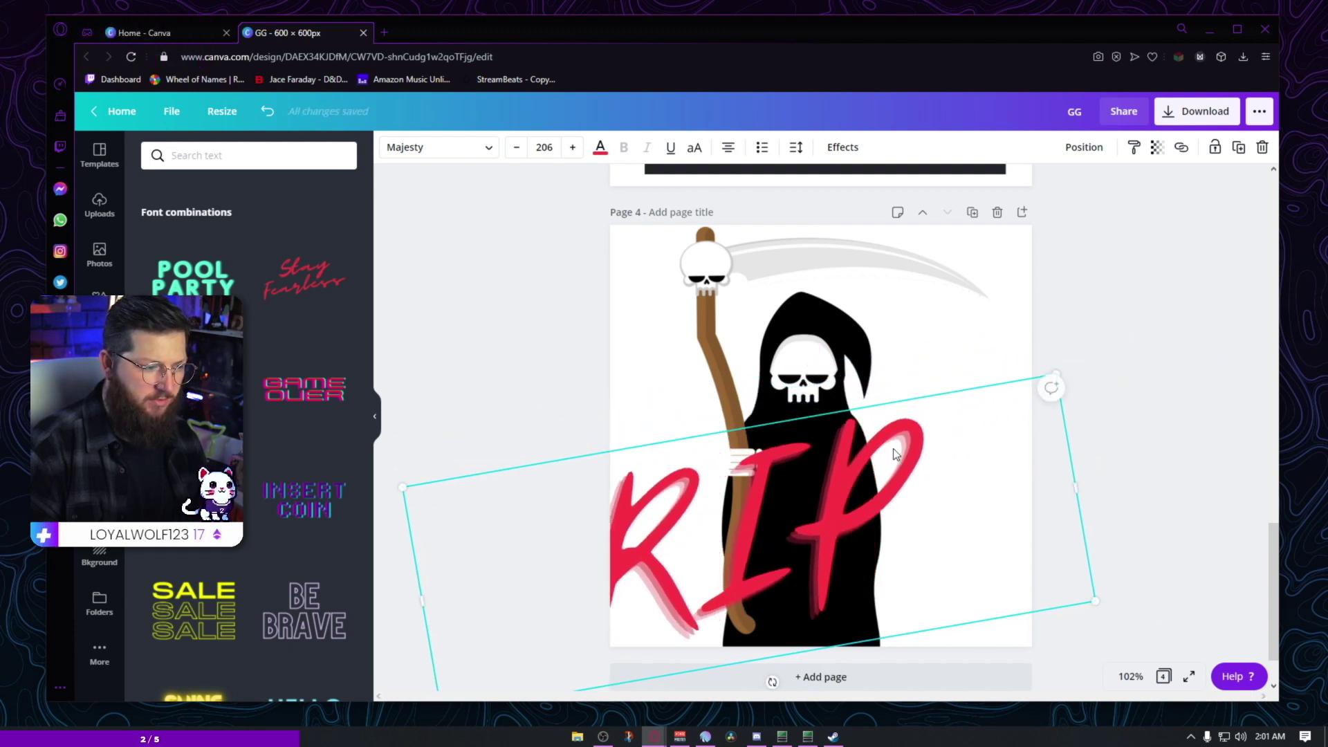
{"action": "left_click_drag", "start_coordinate": [899, 458], "coordinate": [939, 437]}
{"action": "left_click", "coordinate": [1162, 324]}
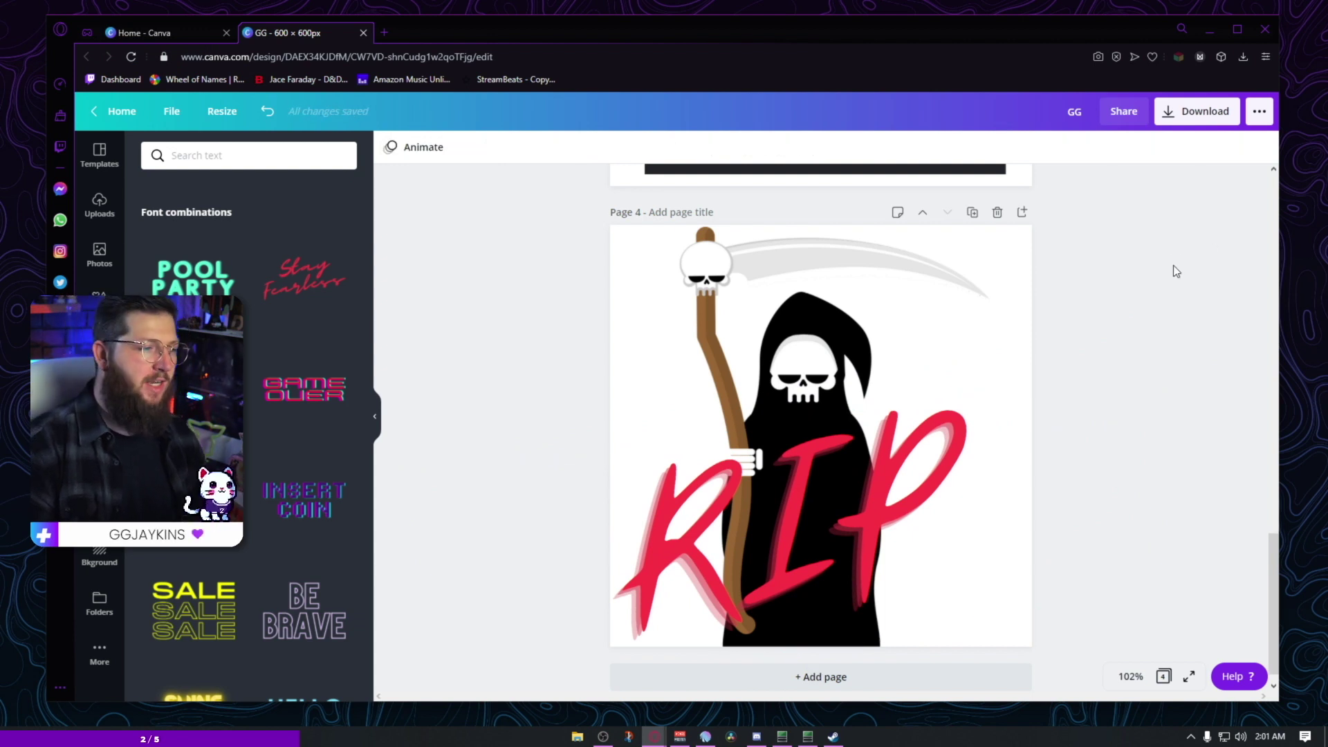
Step: Add a blank page 5 and search the graphic elements for "goblins"
{"action": "scroll", "coordinate": [1142, 243], "scroll_direction": "down", "scroll_amount": 1}
{"action": "left_click", "coordinate": [1023, 190]}
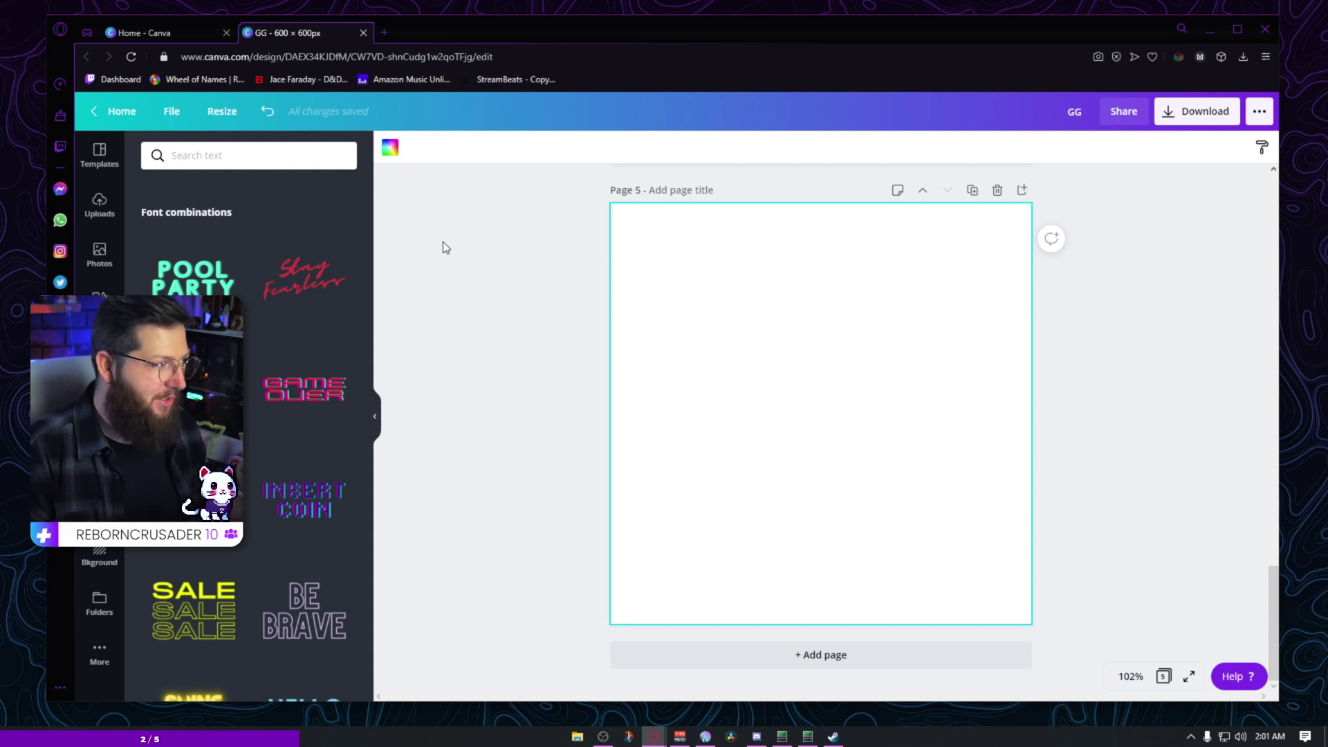
{"action": "left_click", "coordinate": [100, 304]}
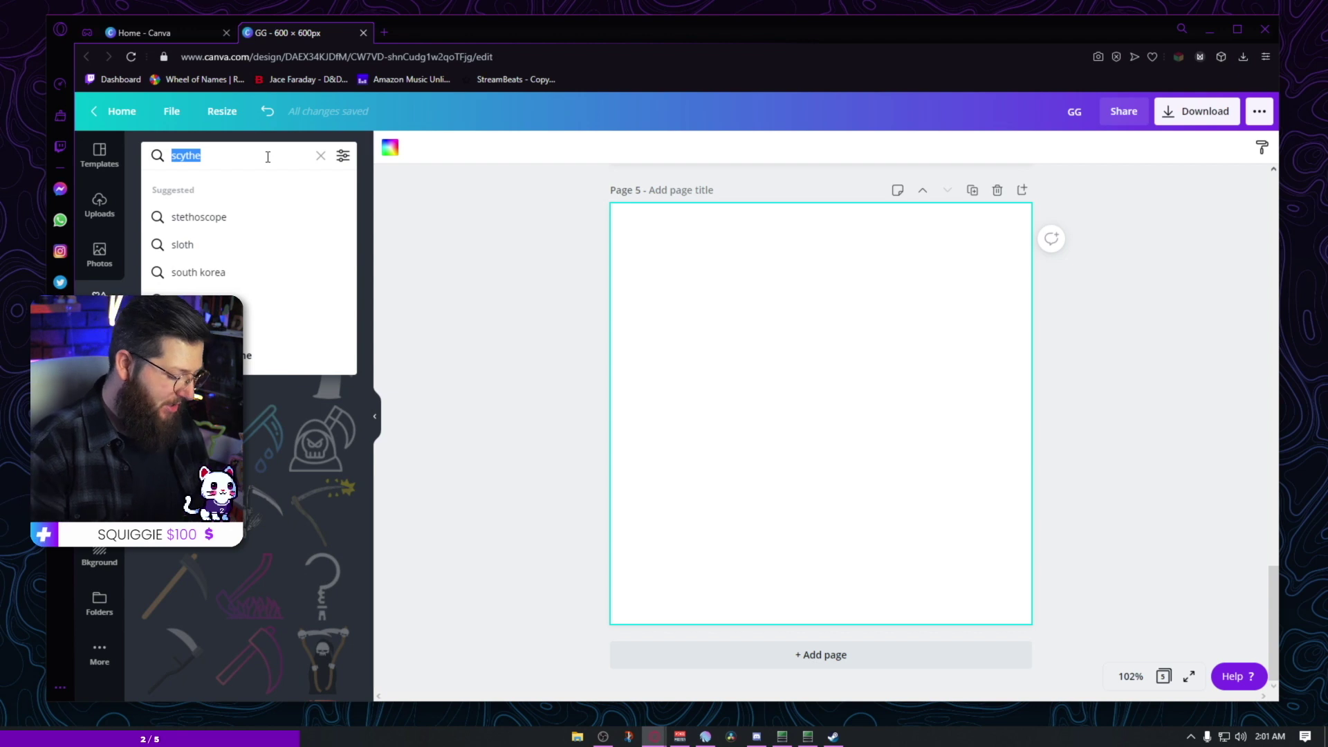
{"action": "type", "text": "goblins"}
{"action": "key", "text": "Return"}
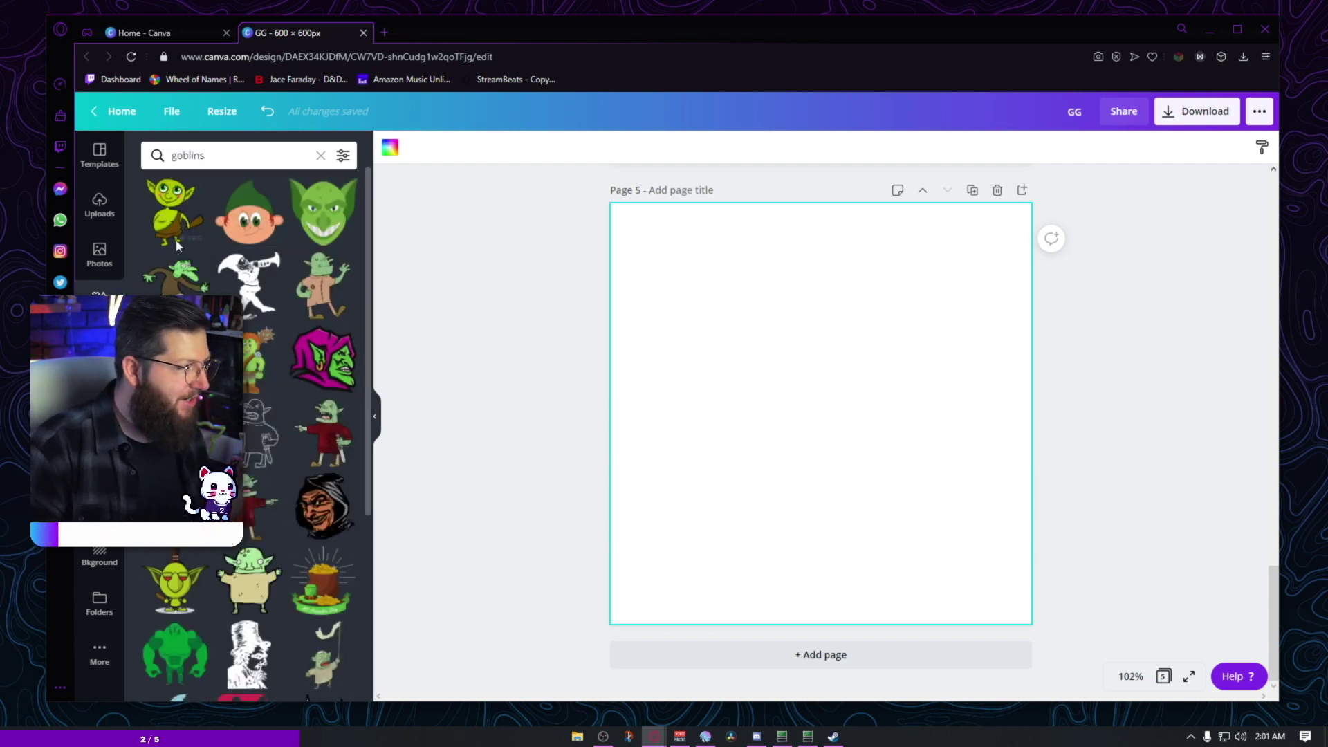
Step: Try goblin graphics on page 5: club-carrying goblin, grinning green head, brown-shirted goblin, purple-hooded goblin and goblin with outstretched arms
{"action": "left_click", "coordinate": [167, 223]}
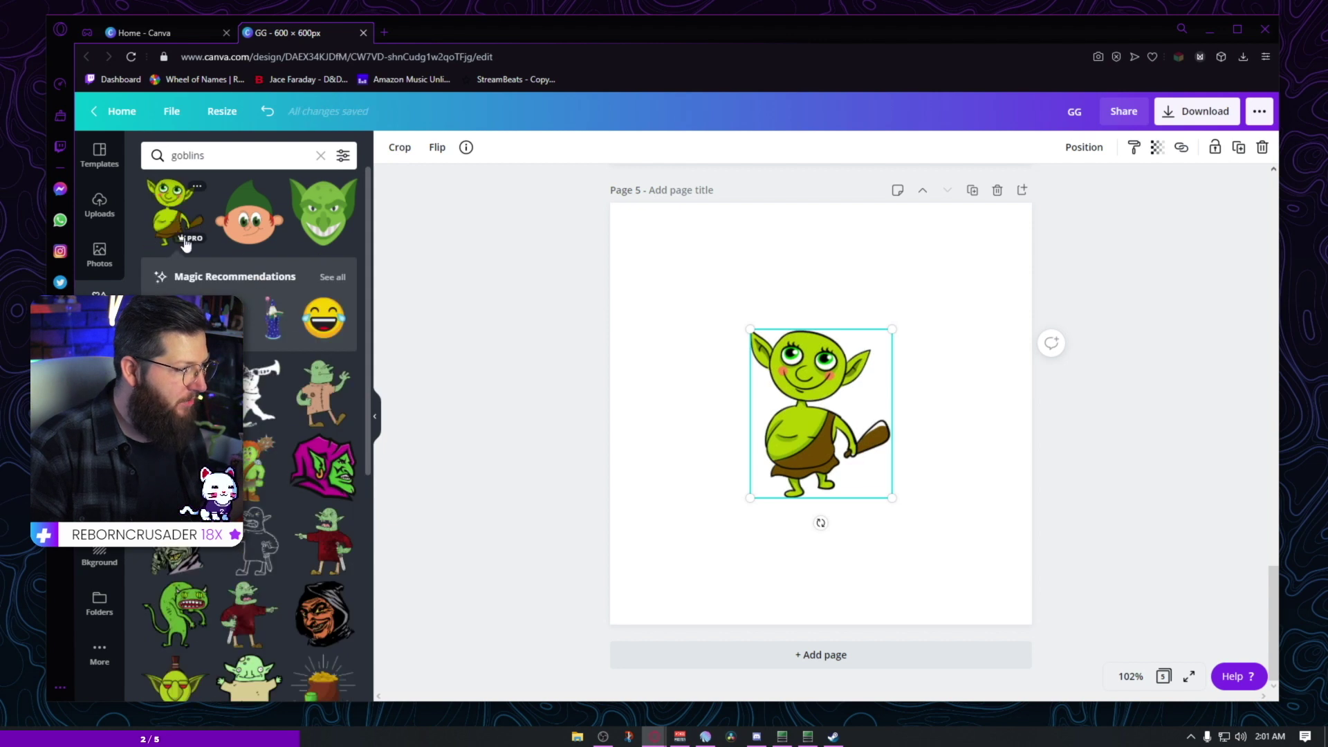
{"action": "left_click", "coordinate": [322, 211]}
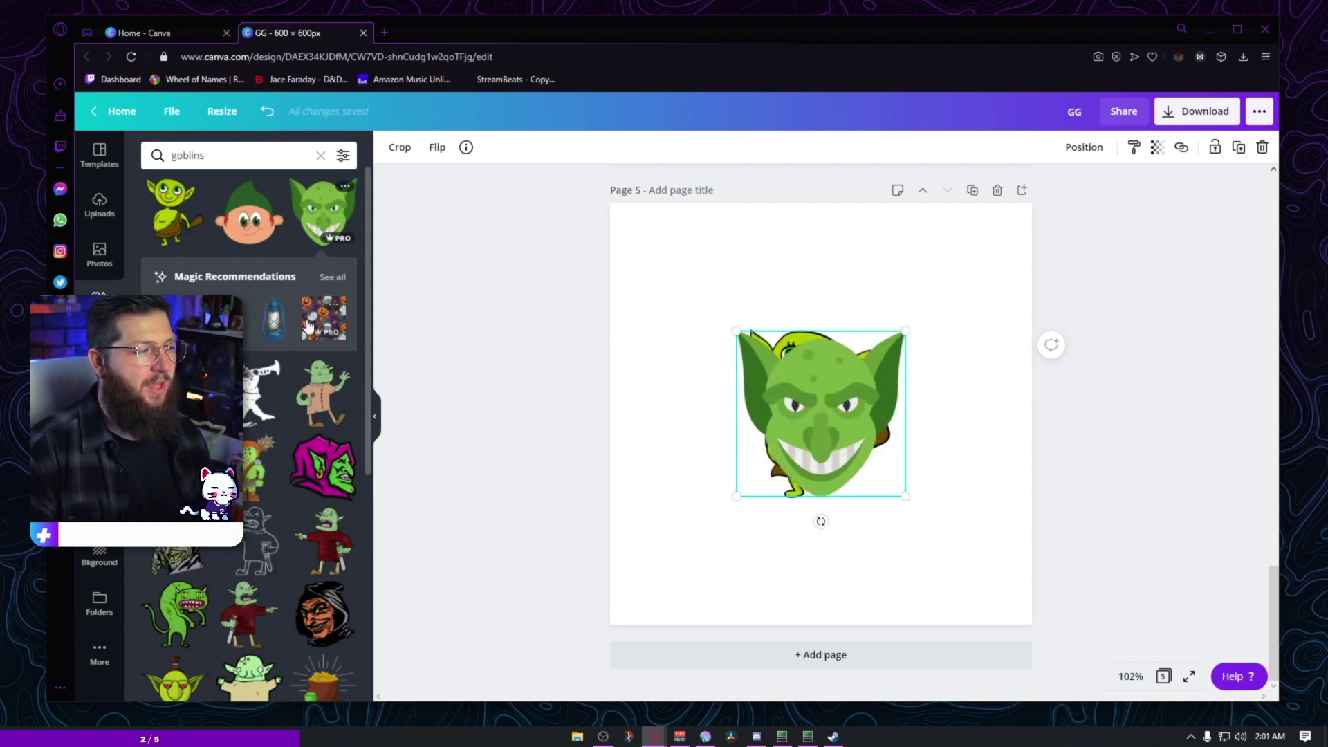
{"action": "left_click", "coordinate": [321, 391]}
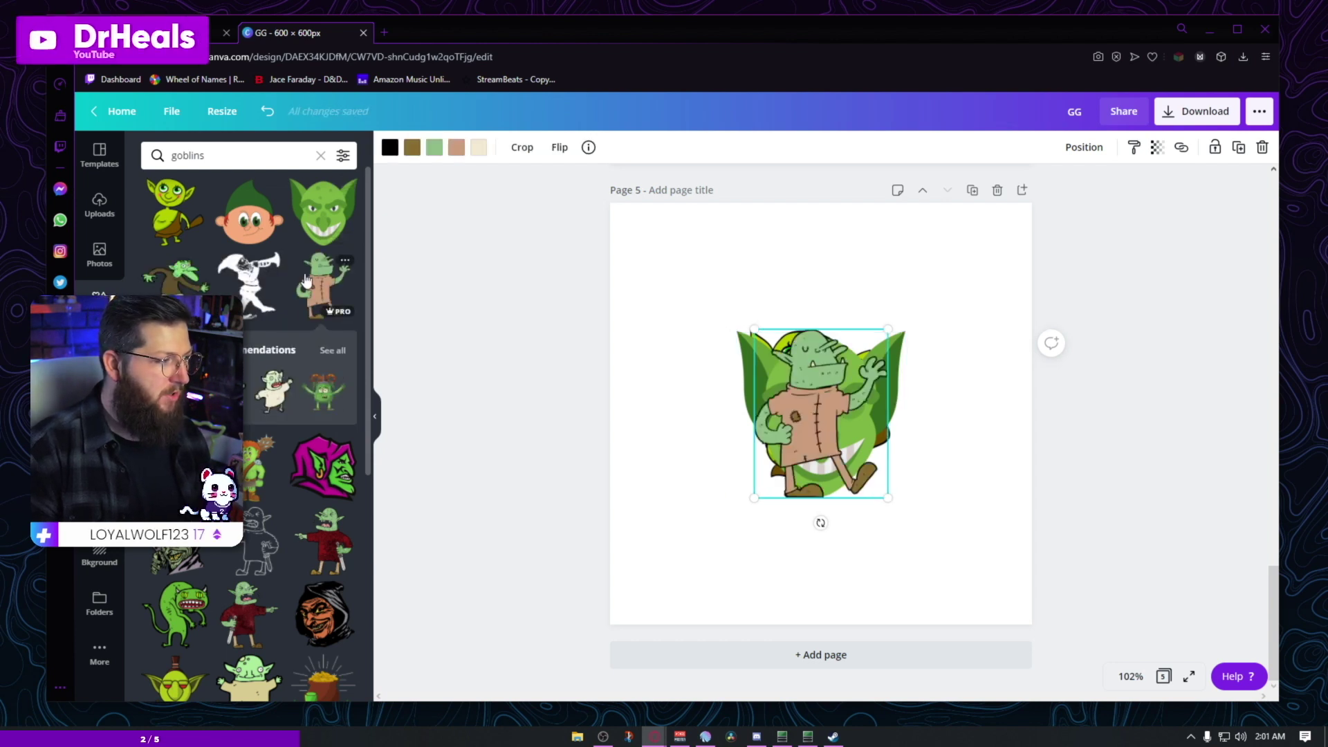
{"action": "left_click", "coordinate": [307, 469]}
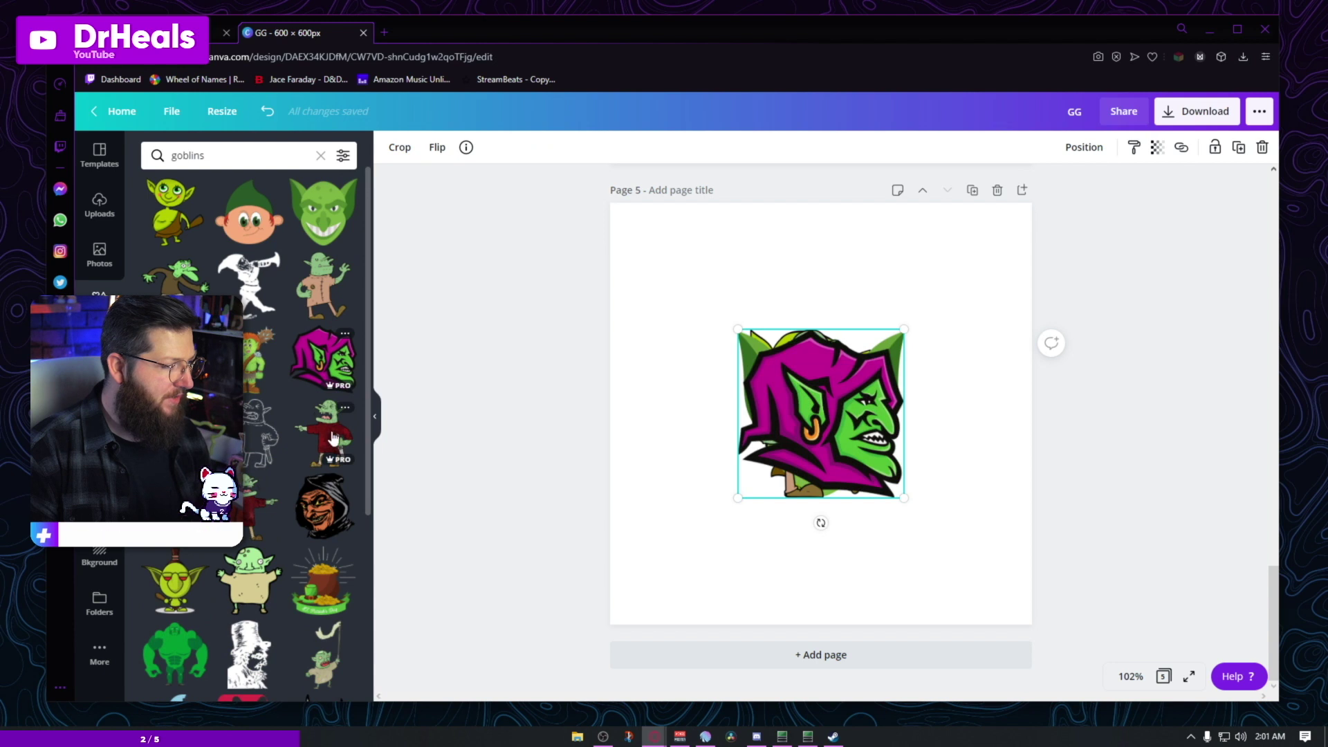
{"action": "scroll", "coordinate": [254, 436], "scroll_direction": "down", "scroll_amount": 1}
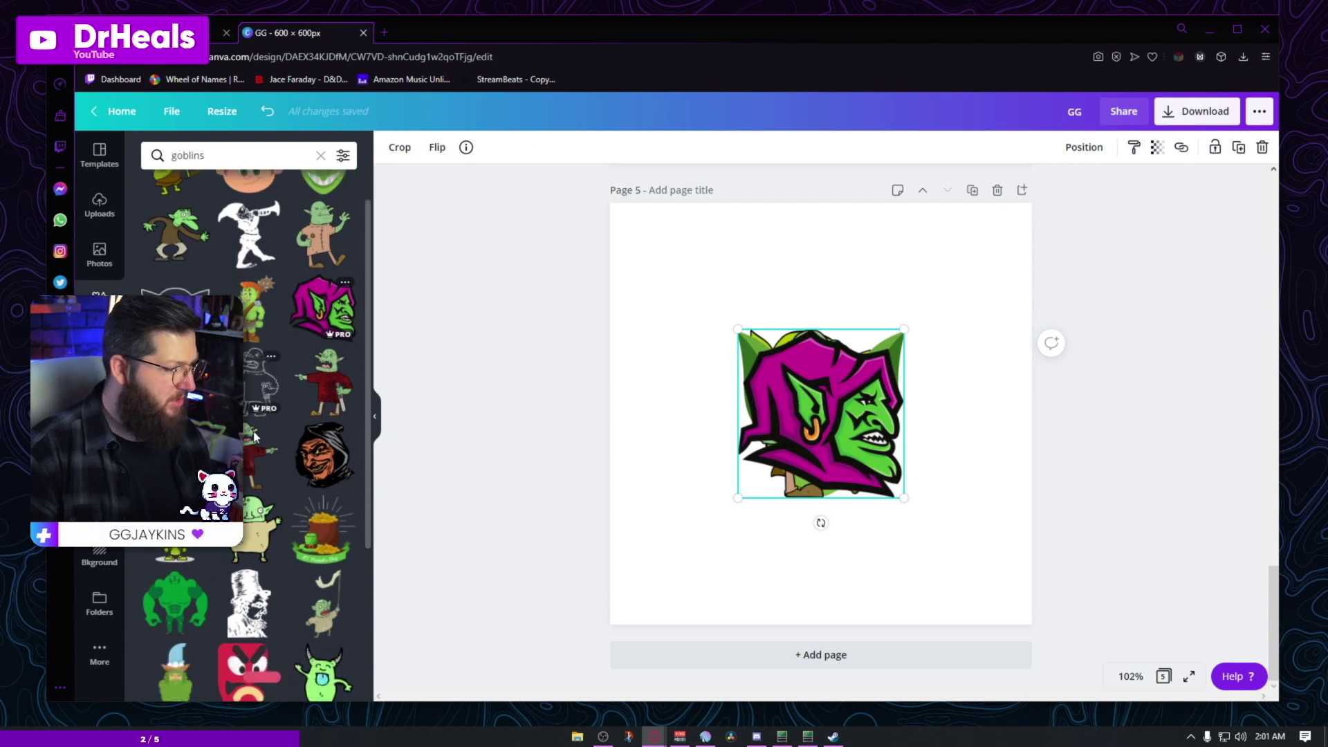
{"action": "scroll", "coordinate": [254, 435], "scroll_direction": "down", "scroll_amount": 1}
{"action": "left_click", "coordinate": [255, 443]}
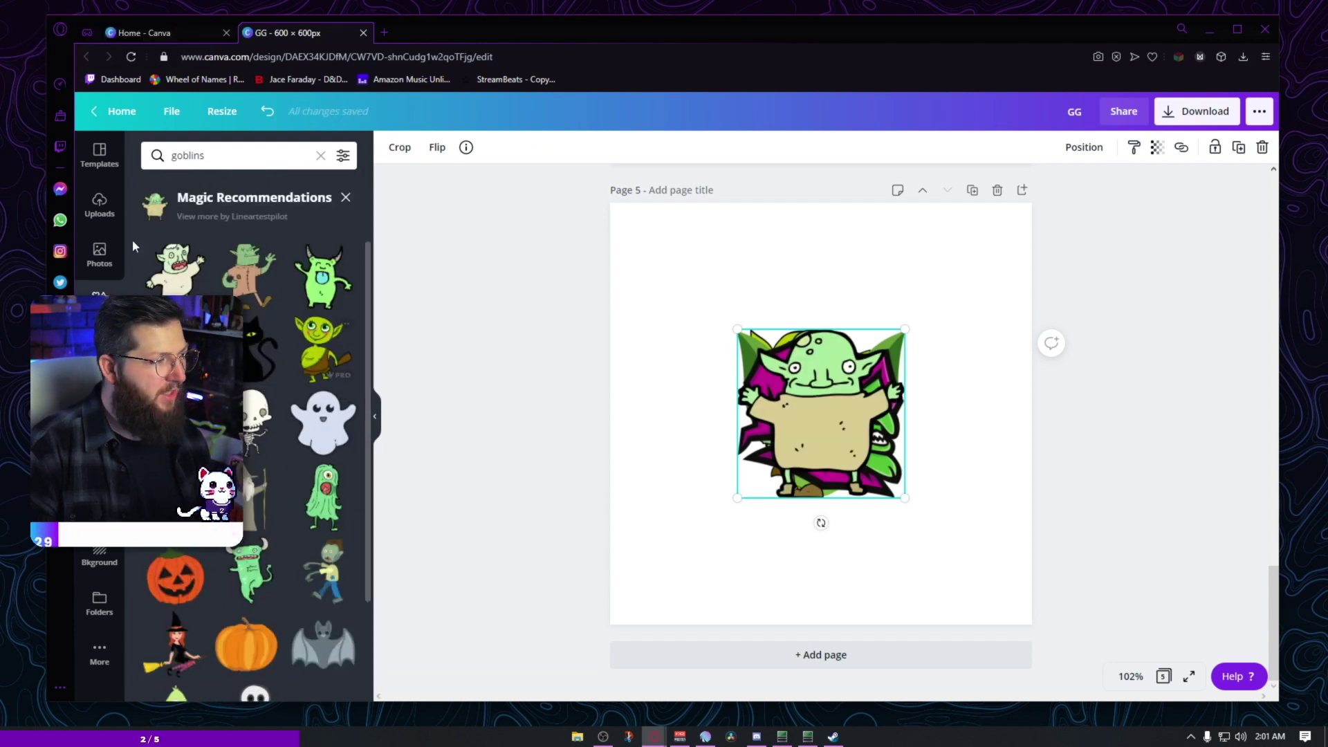
Step: Try the ghost and the green horned monster on page 5, and show all recommendations related to the monster
{"action": "left_click", "coordinate": [313, 441]}
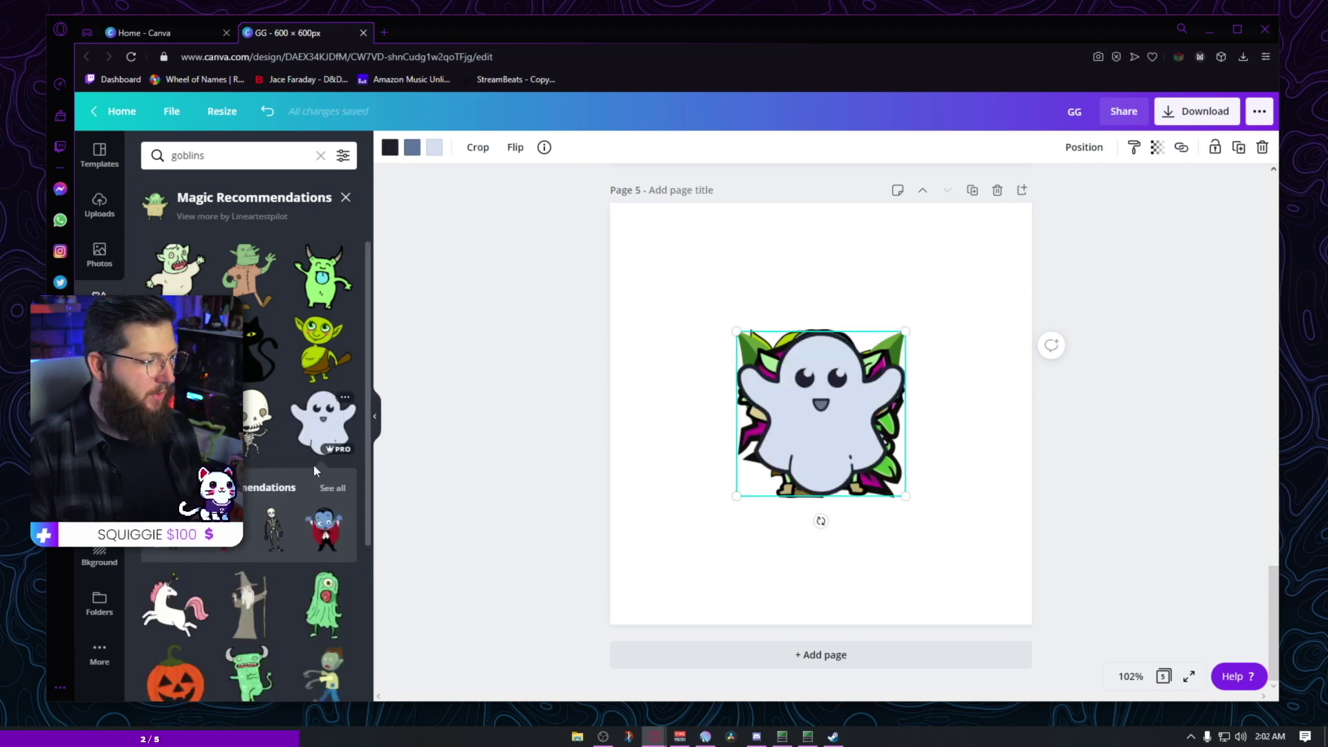
{"action": "left_click", "coordinate": [201, 530]}
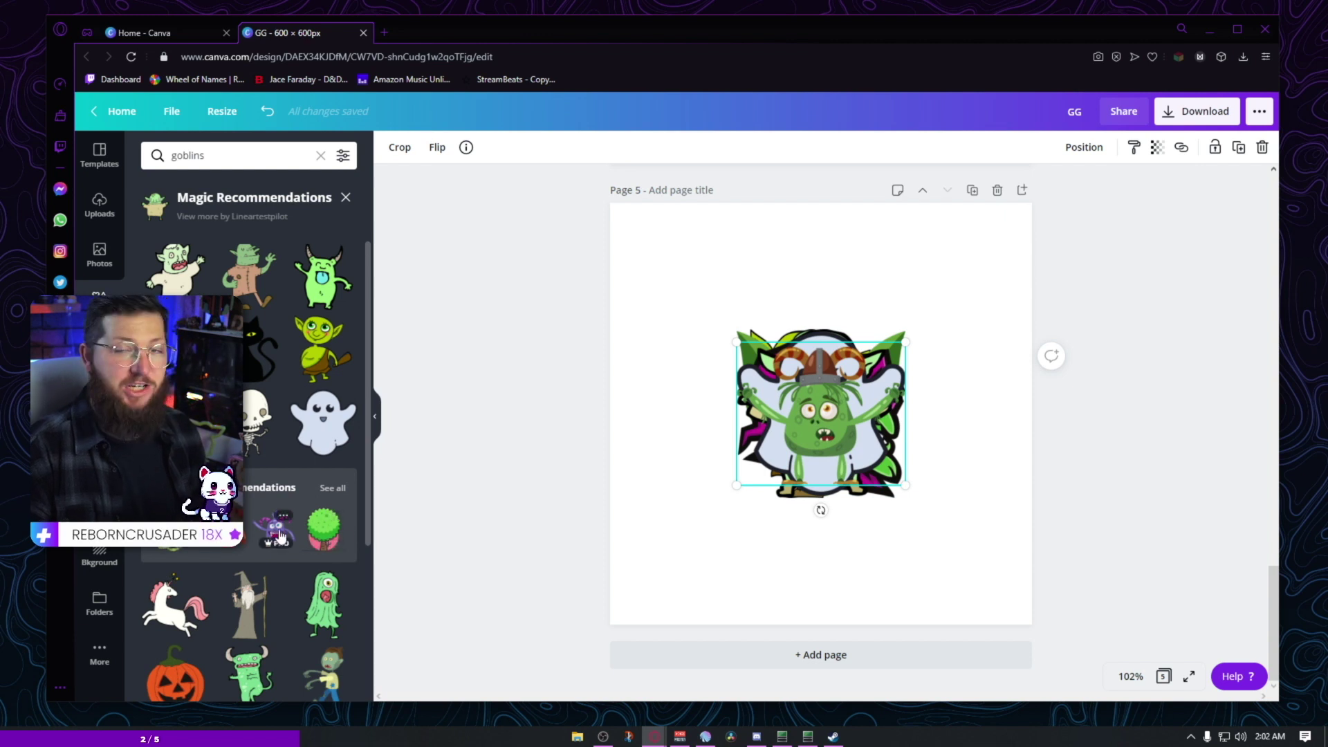
{"action": "left_click", "coordinate": [330, 488]}
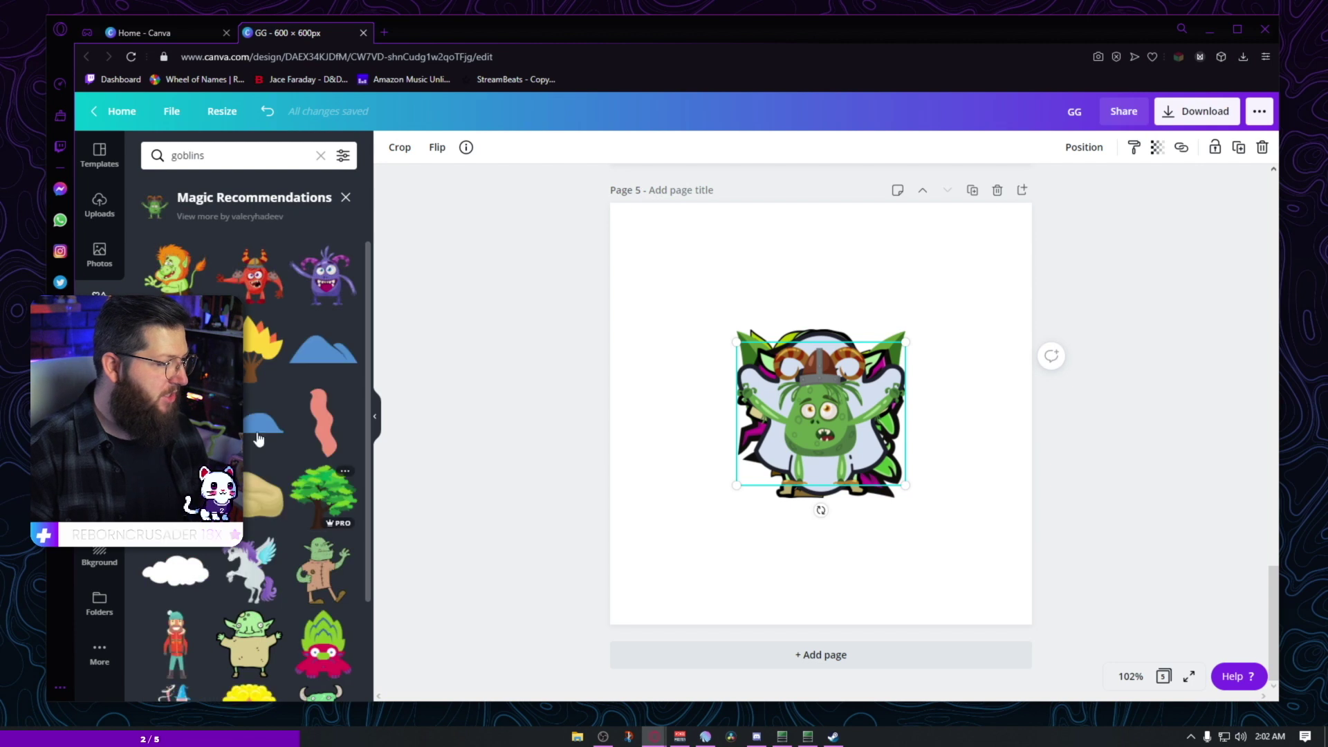
Step: Delete all the stacked graphics from page 5 and insert the pink-red monster with blue horns
{"action": "left_click_drag", "start_coordinate": [972, 312], "coordinate": [759, 505]}
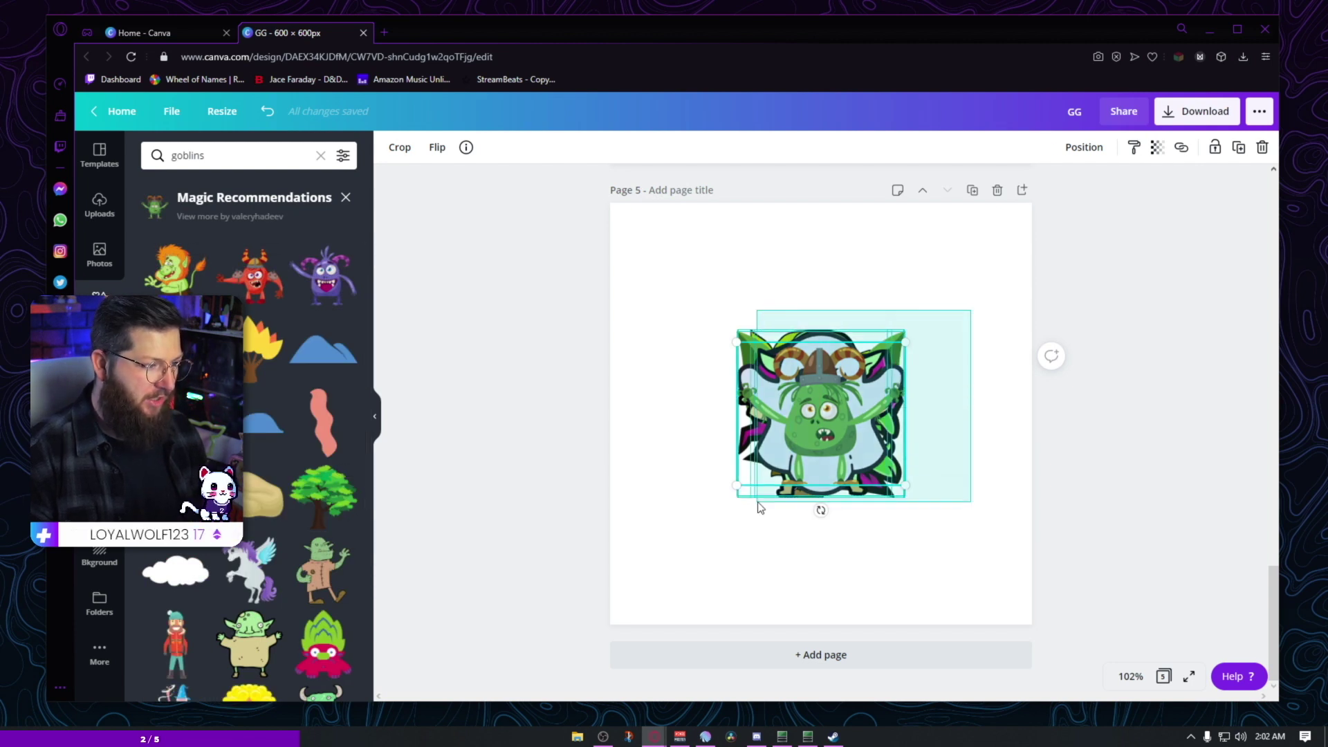
{"action": "key", "text": "Delete"}
{"action": "scroll", "coordinate": [247, 454], "scroll_direction": "down", "scroll_amount": 5}
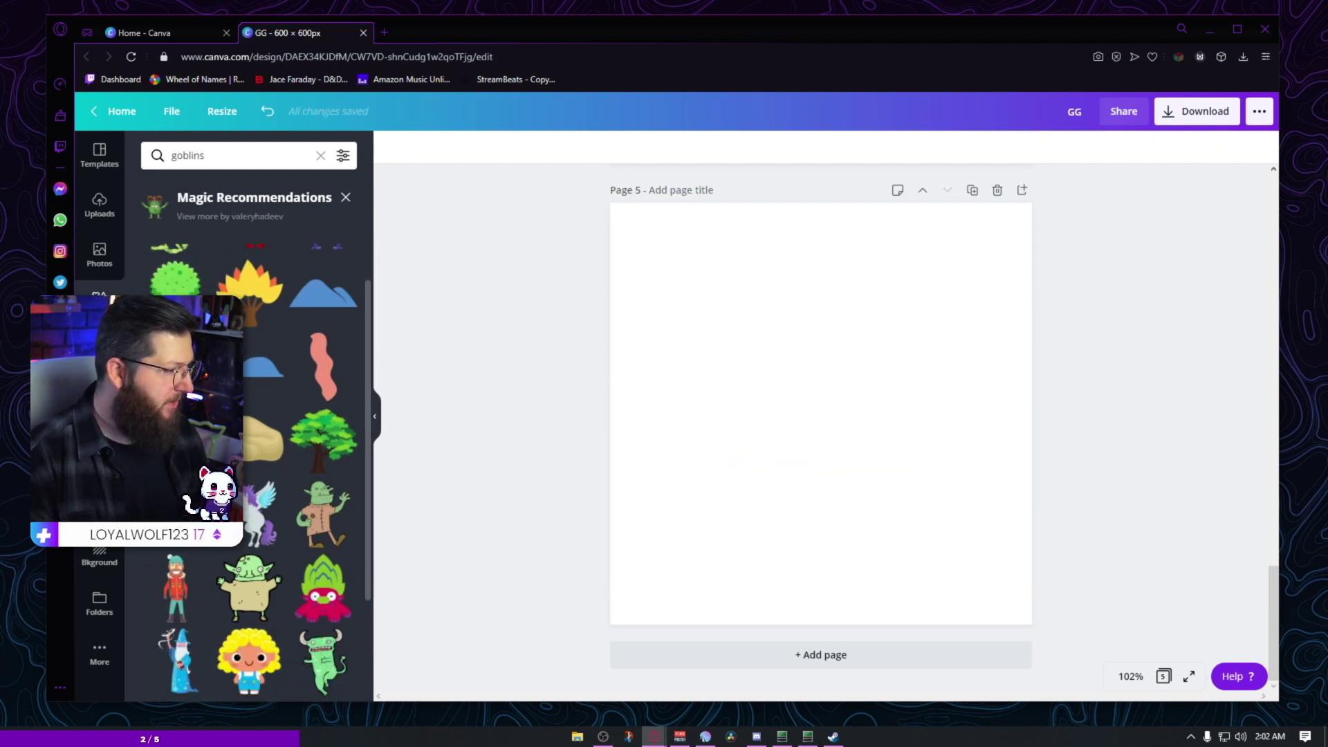
{"action": "scroll", "coordinate": [247, 454], "scroll_direction": "up", "scroll_amount": 5}
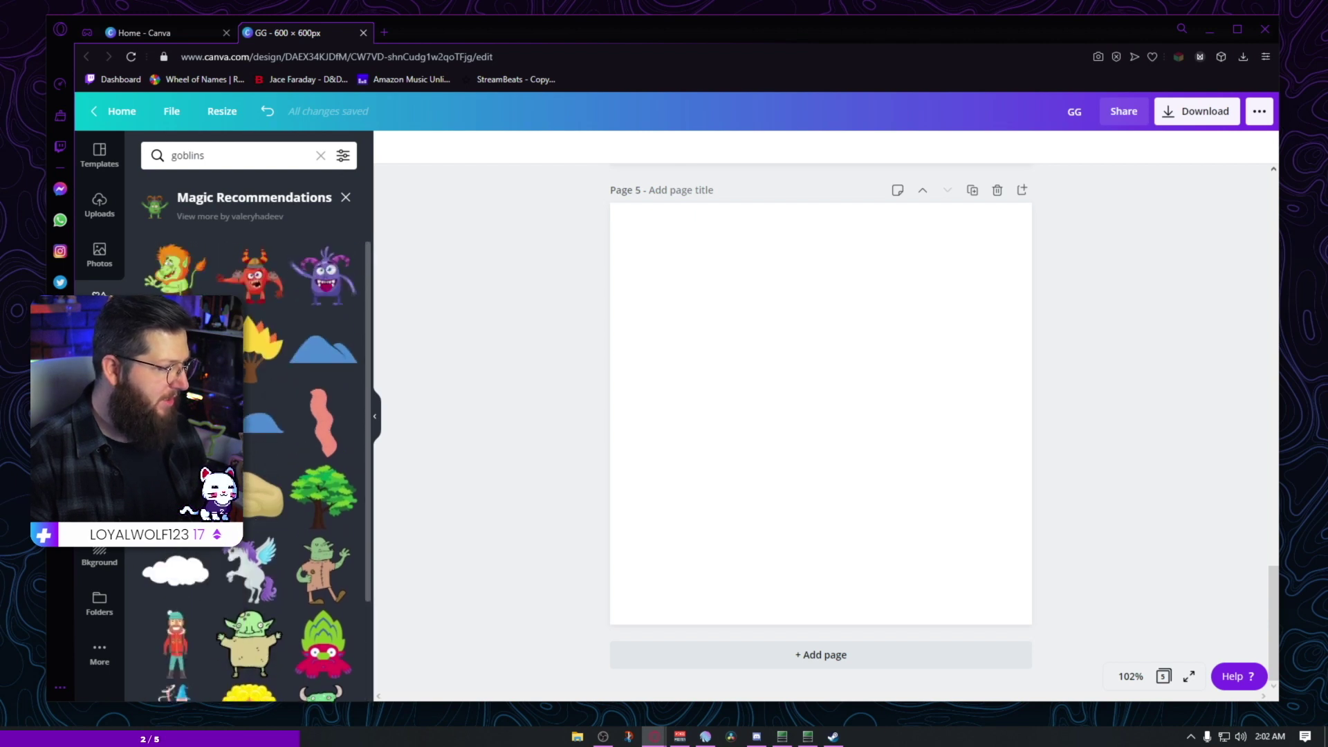
{"action": "left_click", "coordinate": [324, 643]}
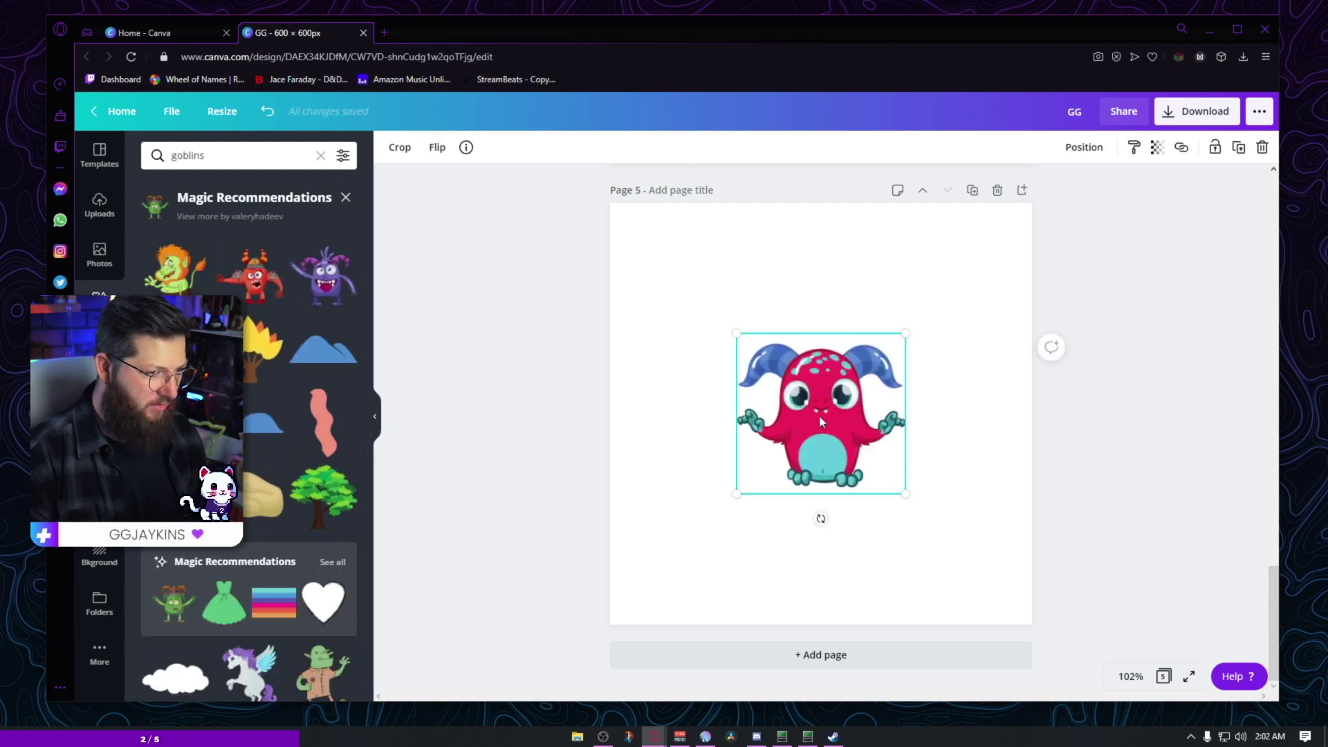
Step: Try the pink-red monster enlarged to nearly the full width of page 5 and centred on it
{"action": "left_click_drag", "start_coordinate": [822, 422], "coordinate": [703, 305]}
{"action": "left_click_drag", "start_coordinate": [848, 413], "coordinate": [1047, 558]}
{"action": "left_click_drag", "start_coordinate": [870, 432], "coordinate": [859, 437]}
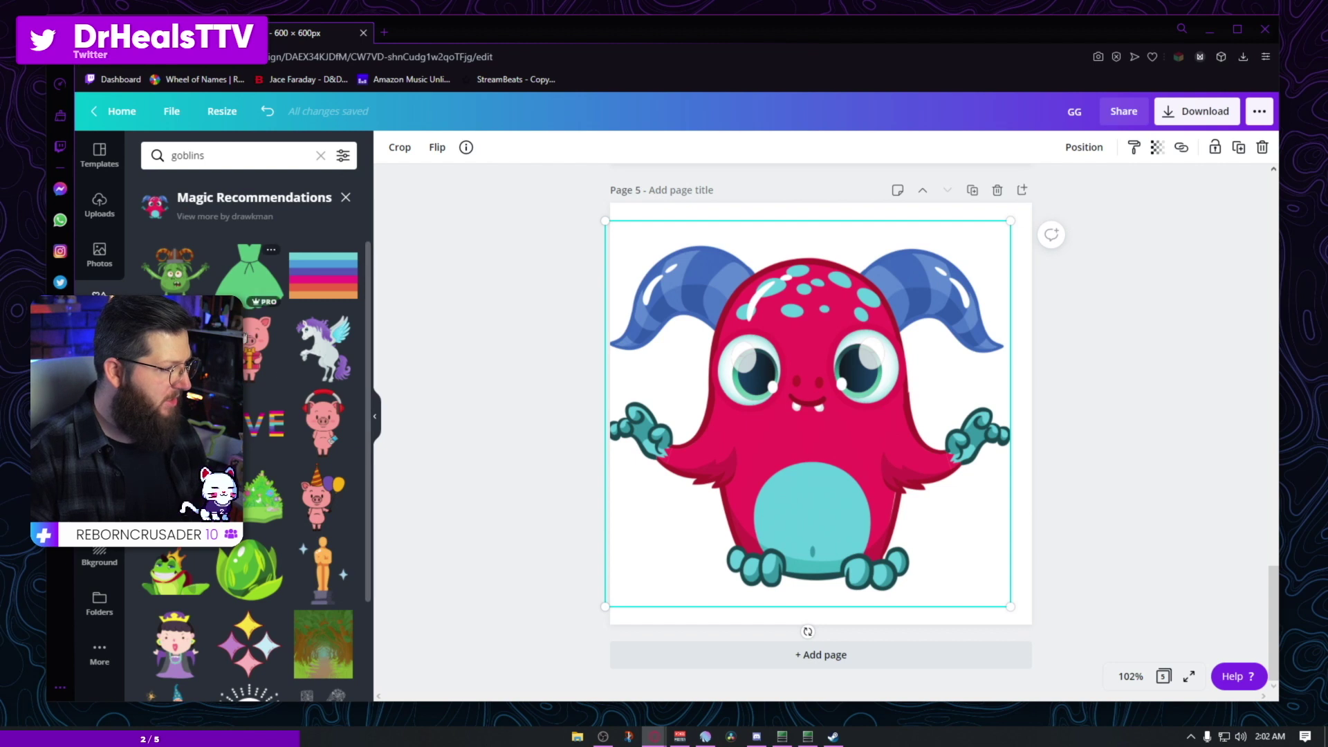
Step: Search the graphics for "monster", insert the teal monster with red eyes on page 5 and show all its related recommendations
{"action": "scroll", "coordinate": [286, 499], "scroll_direction": "down", "scroll_amount": 3}
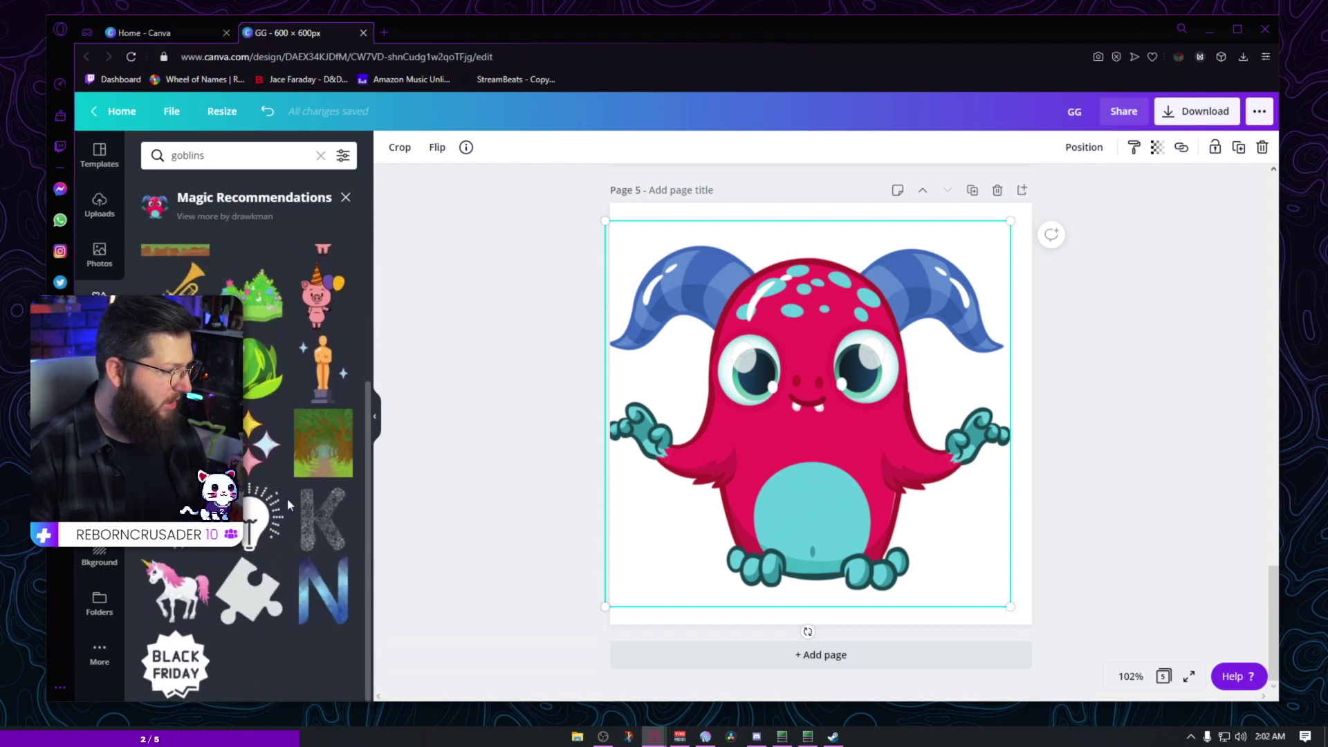
{"action": "left_click", "coordinate": [226, 157]}
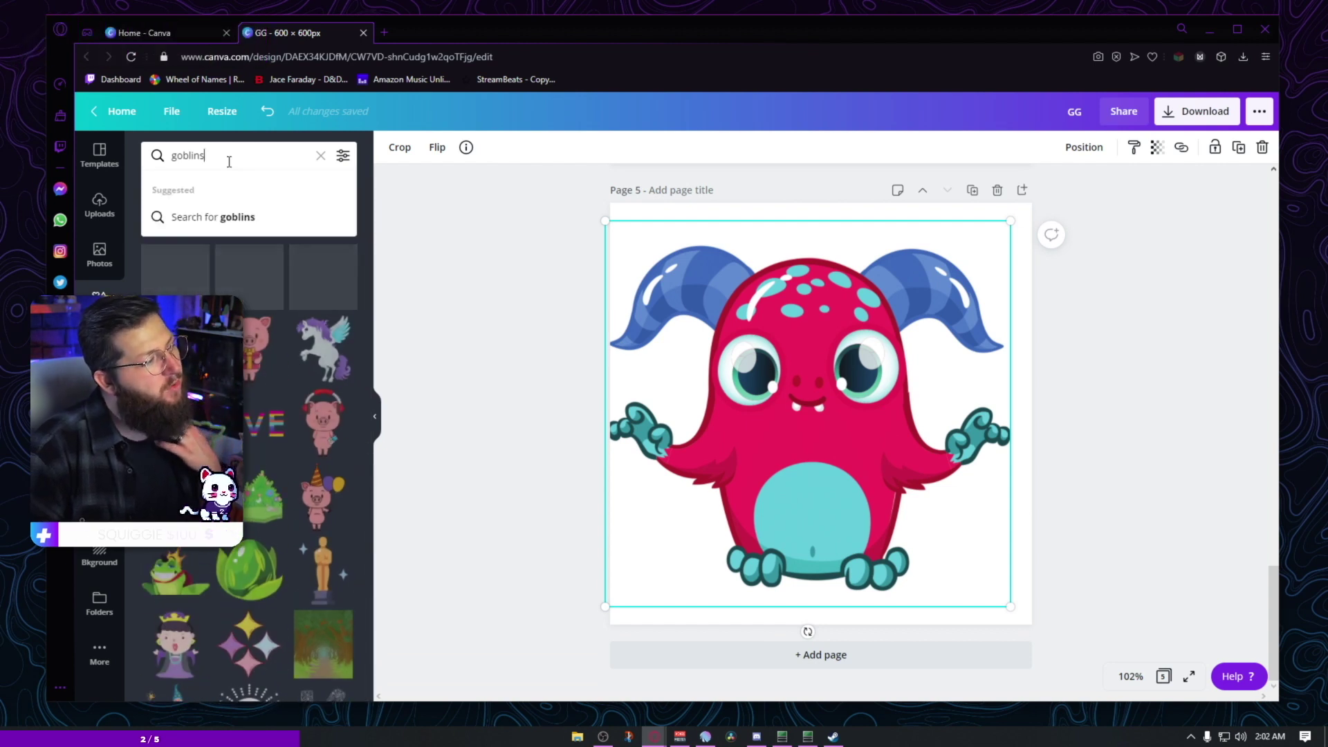
{"action": "double_click", "coordinate": [226, 157]}
{"action": "type", "text": "monster"}
{"action": "key", "text": "Return"}
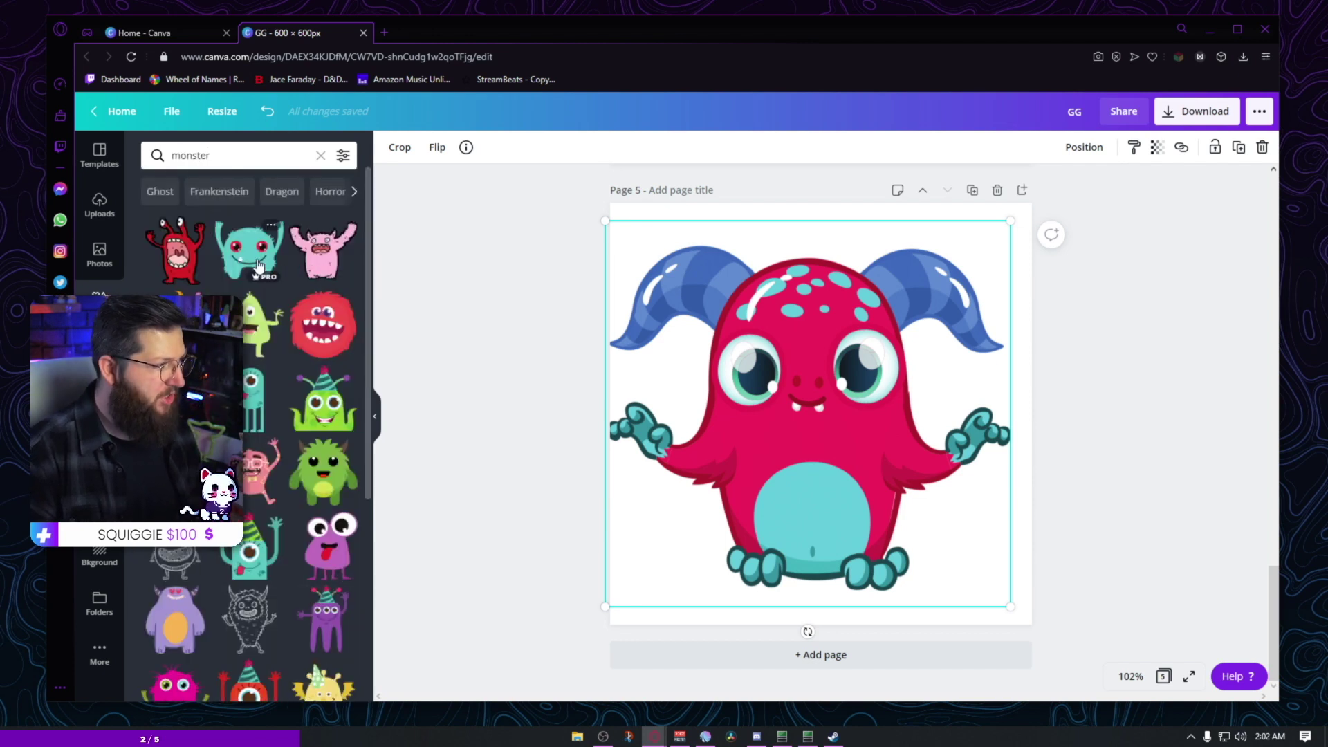
{"action": "left_click", "coordinate": [251, 259]}
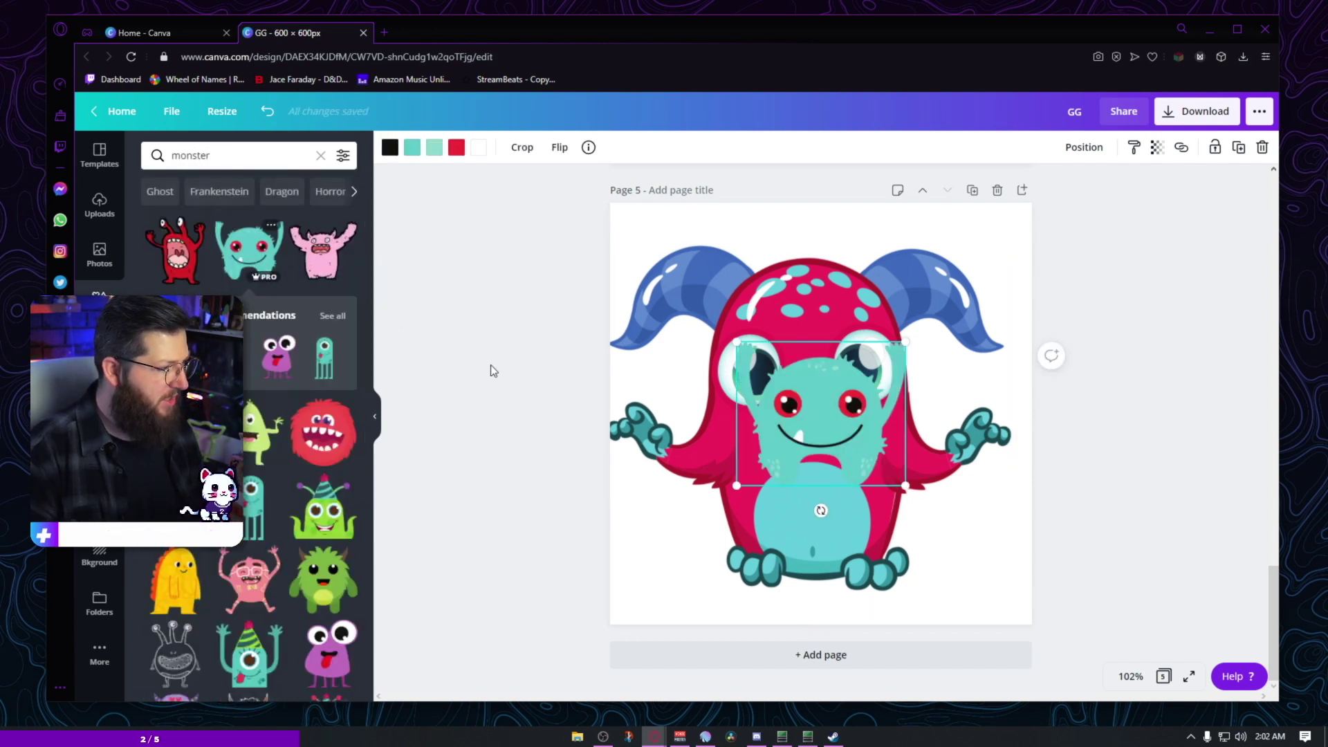
{"action": "left_click", "coordinate": [337, 318]}
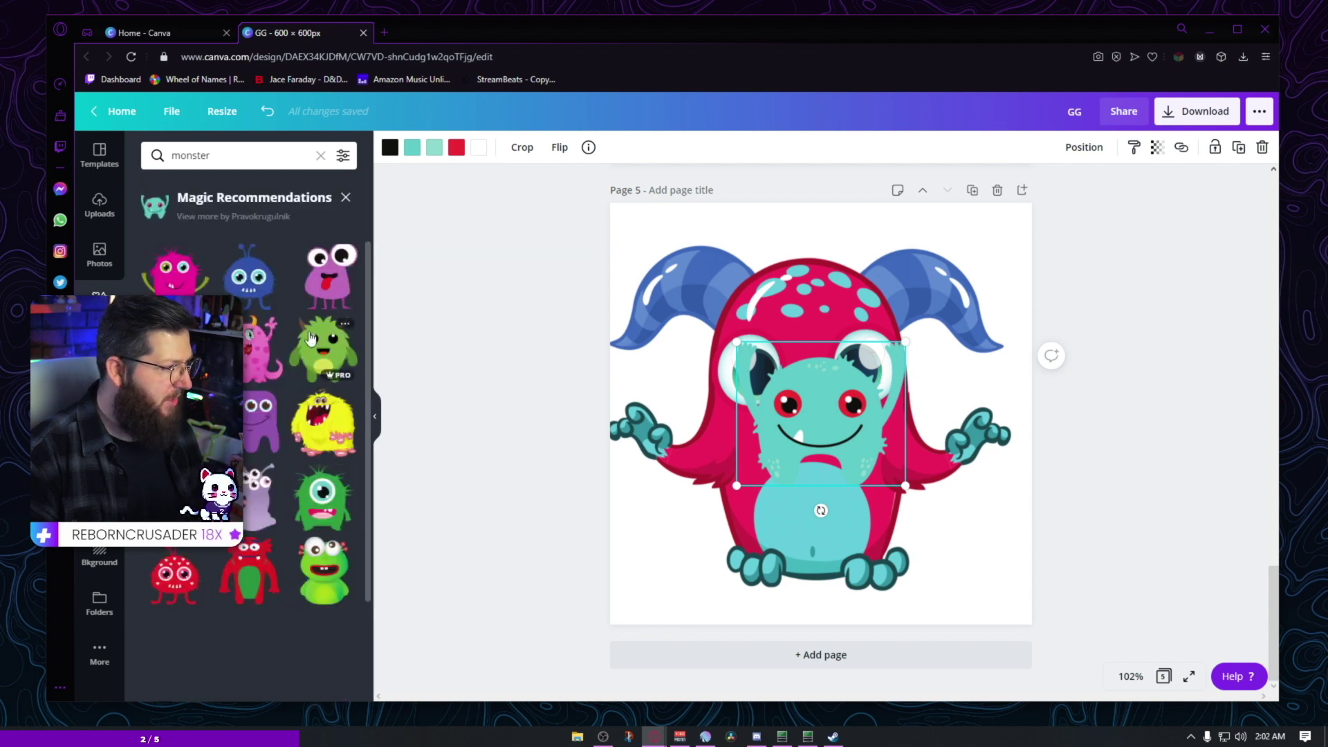
Step: Delete the pink-red monster from page 5, and enlarge and centre the teal monster to nearly the full page width
{"action": "left_click_drag", "start_coordinate": [812, 418], "coordinate": [683, 343]}
{"action": "left_click_drag", "start_coordinate": [886, 470], "coordinate": [906, 450]}
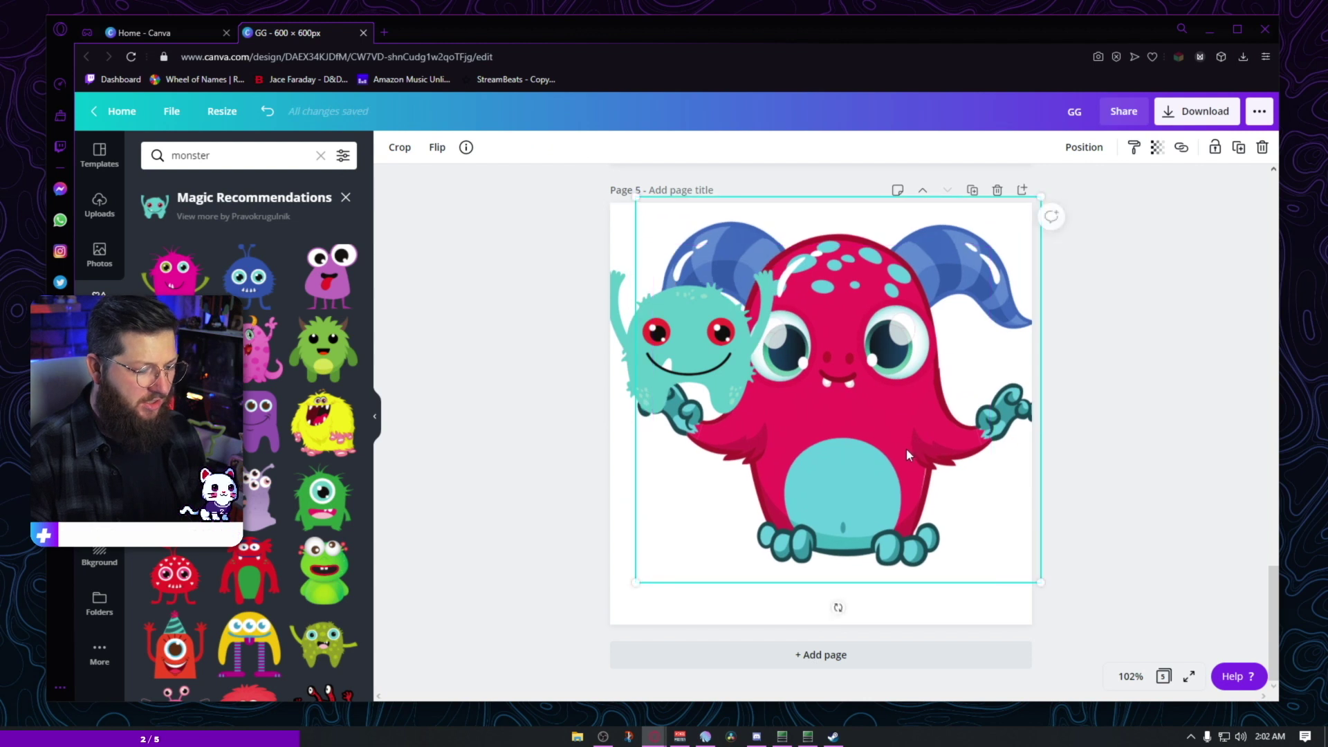
{"action": "key", "text": "Delete"}
{"action": "left_click_drag", "start_coordinate": [759, 415], "coordinate": [1006, 546]}
{"action": "left_click_drag", "start_coordinate": [881, 441], "coordinate": [873, 483]}
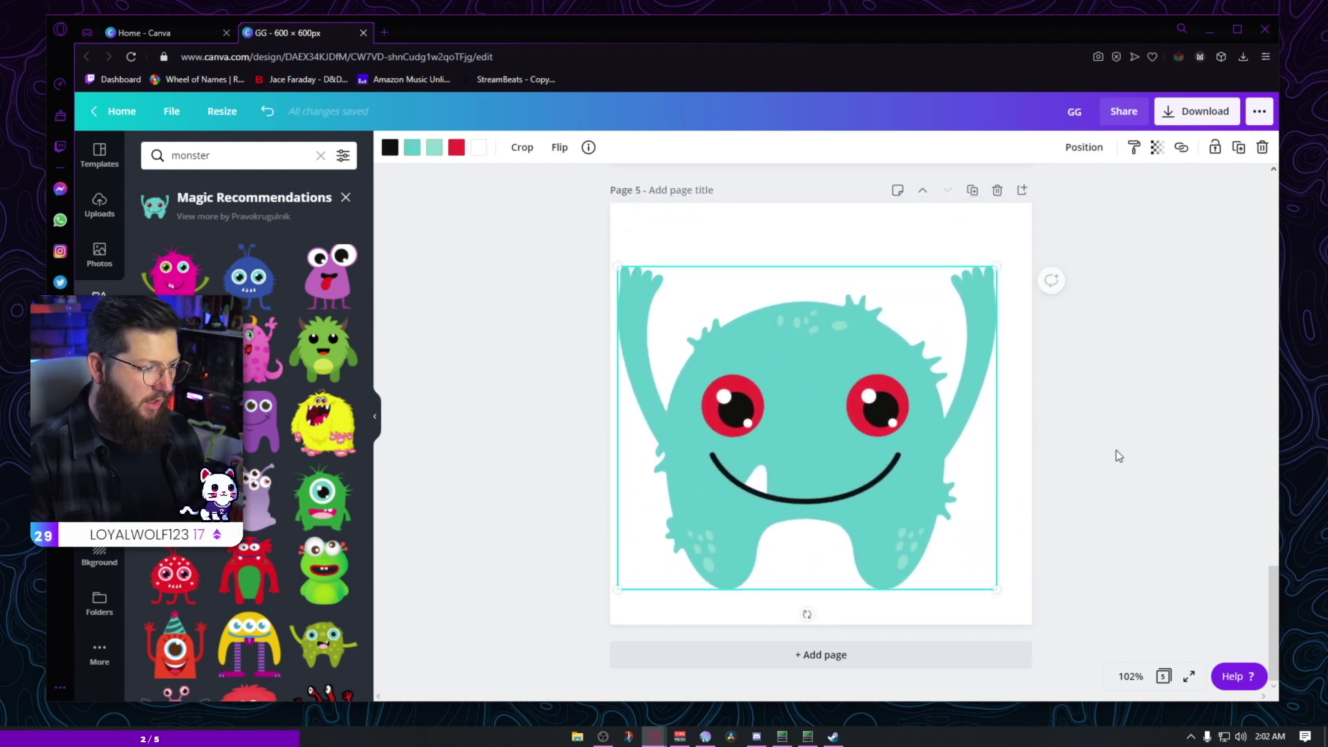
{"action": "left_click", "coordinate": [1118, 454]}
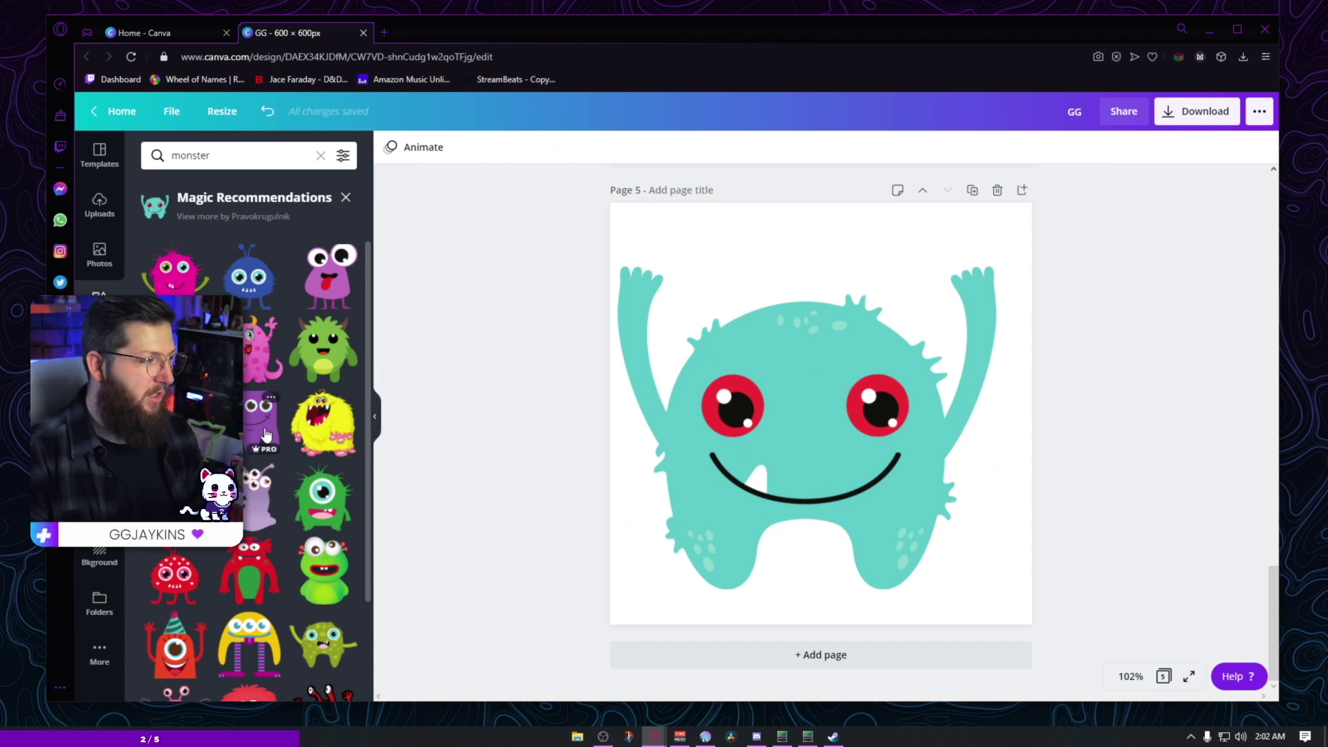
Step: Look through the related monster recommendations and search the graphics for "kitten"
{"action": "scroll", "coordinate": [319, 457], "scroll_direction": "down", "scroll_amount": 3}
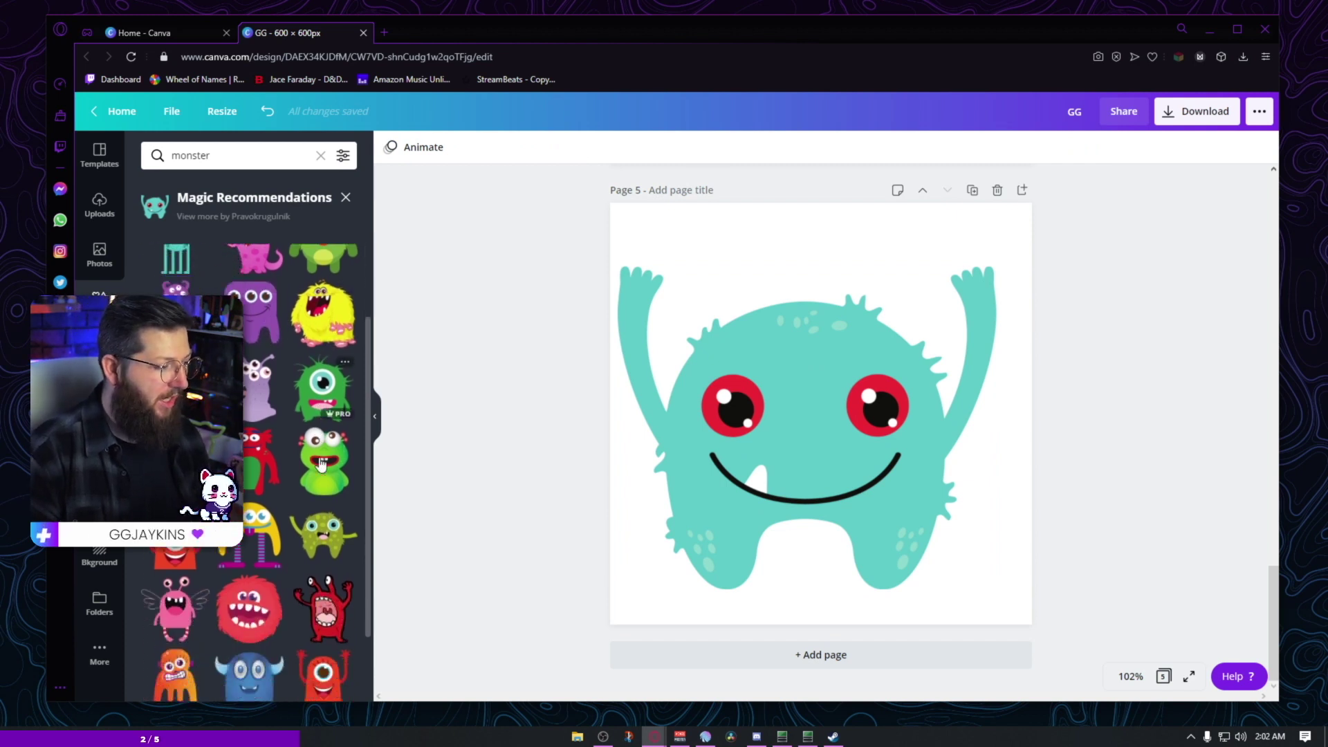
{"action": "scroll", "coordinate": [213, 608], "scroll_direction": "up", "scroll_amount": 5}
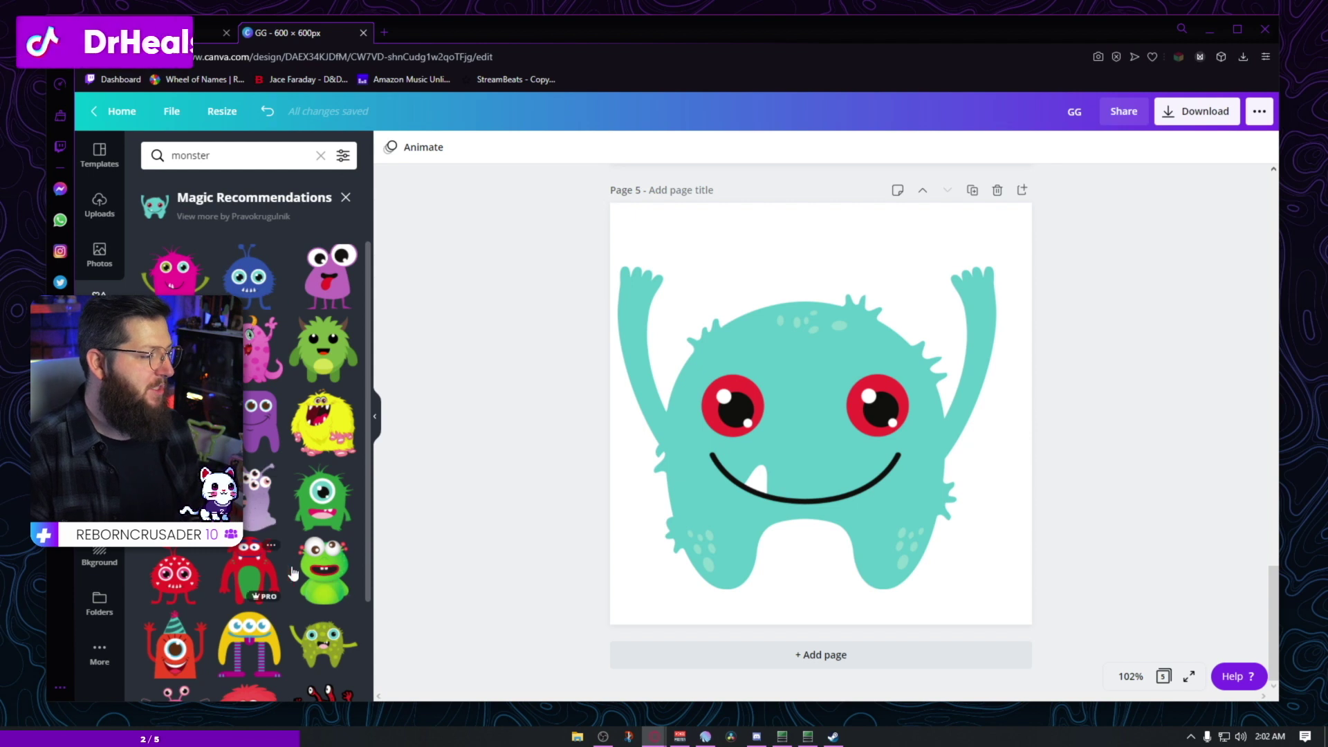
{"action": "scroll", "coordinate": [341, 546], "scroll_direction": "down", "scroll_amount": 2}
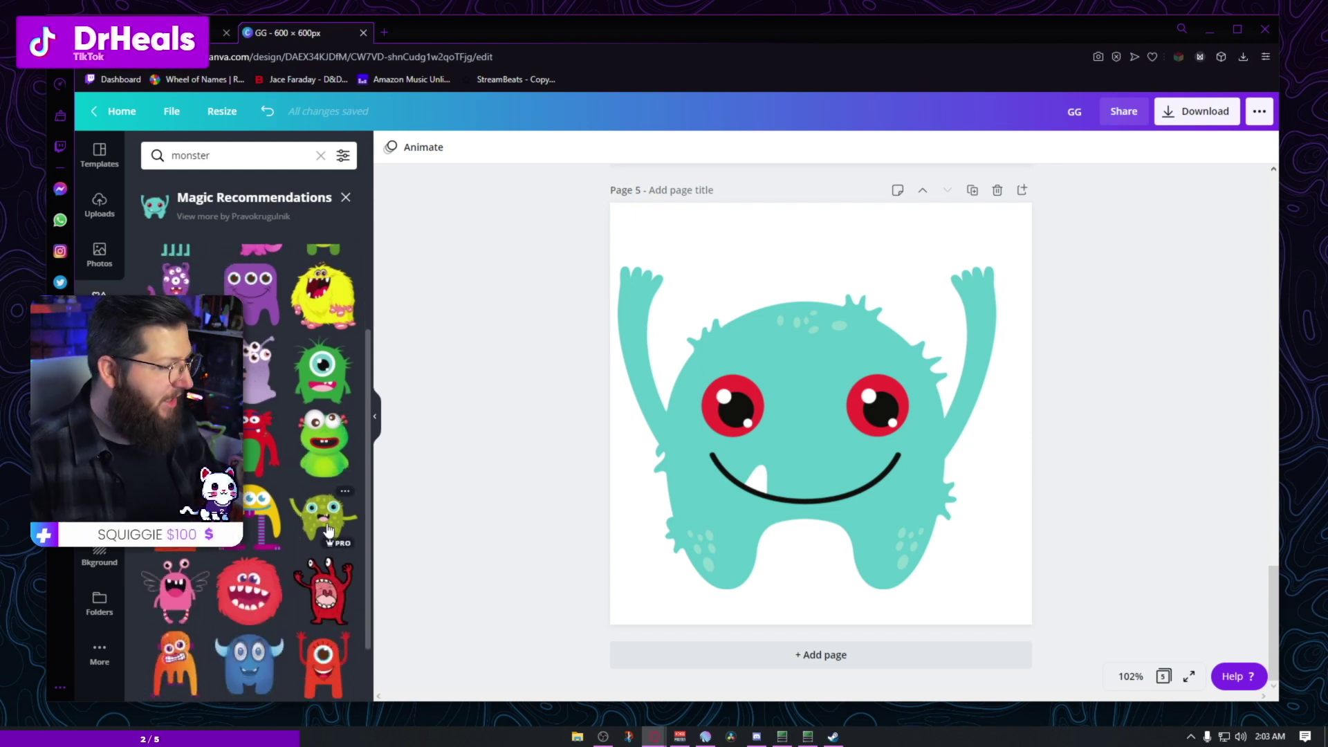
{"action": "scroll", "coordinate": [249, 450], "scroll_direction": "down", "scroll_amount": 1}
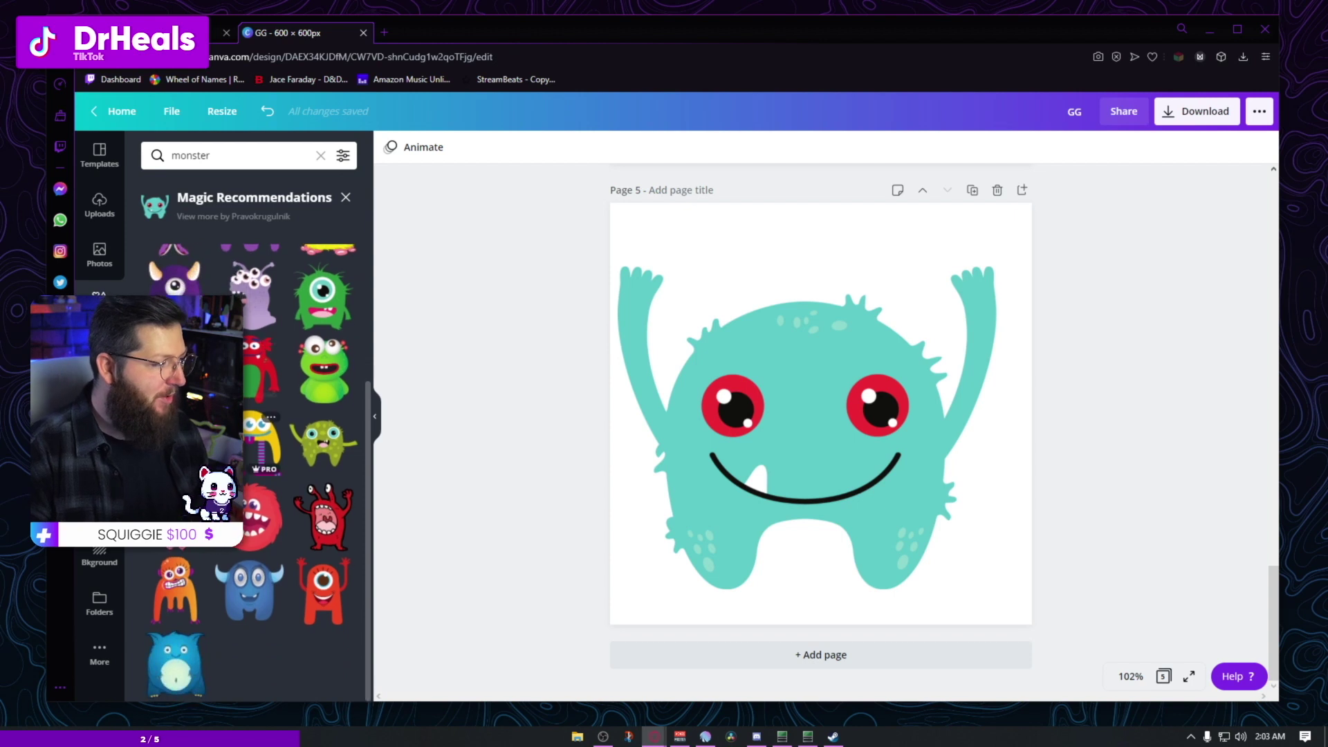
{"action": "left_click", "coordinate": [259, 159]}
{"action": "type", "text": "kit"}
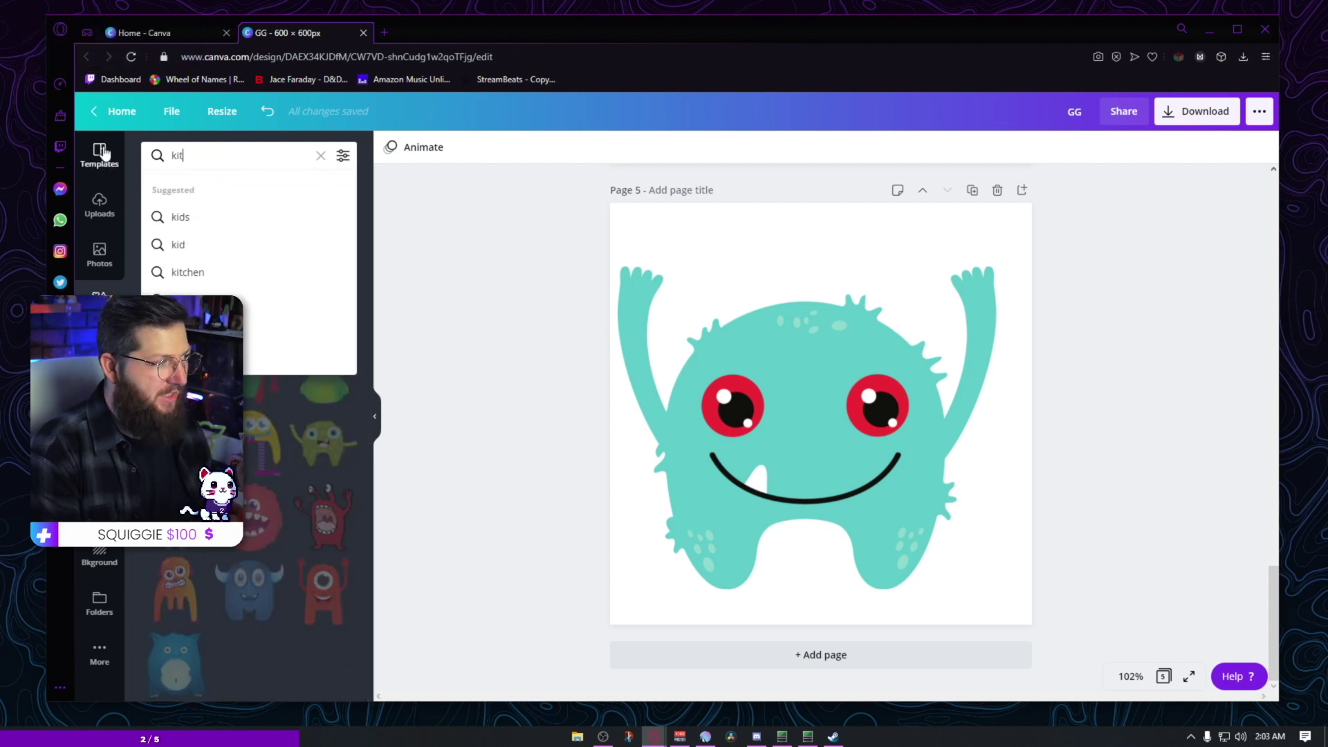
{"action": "type", "text": "ten"}
{"action": "key", "text": "Return"}
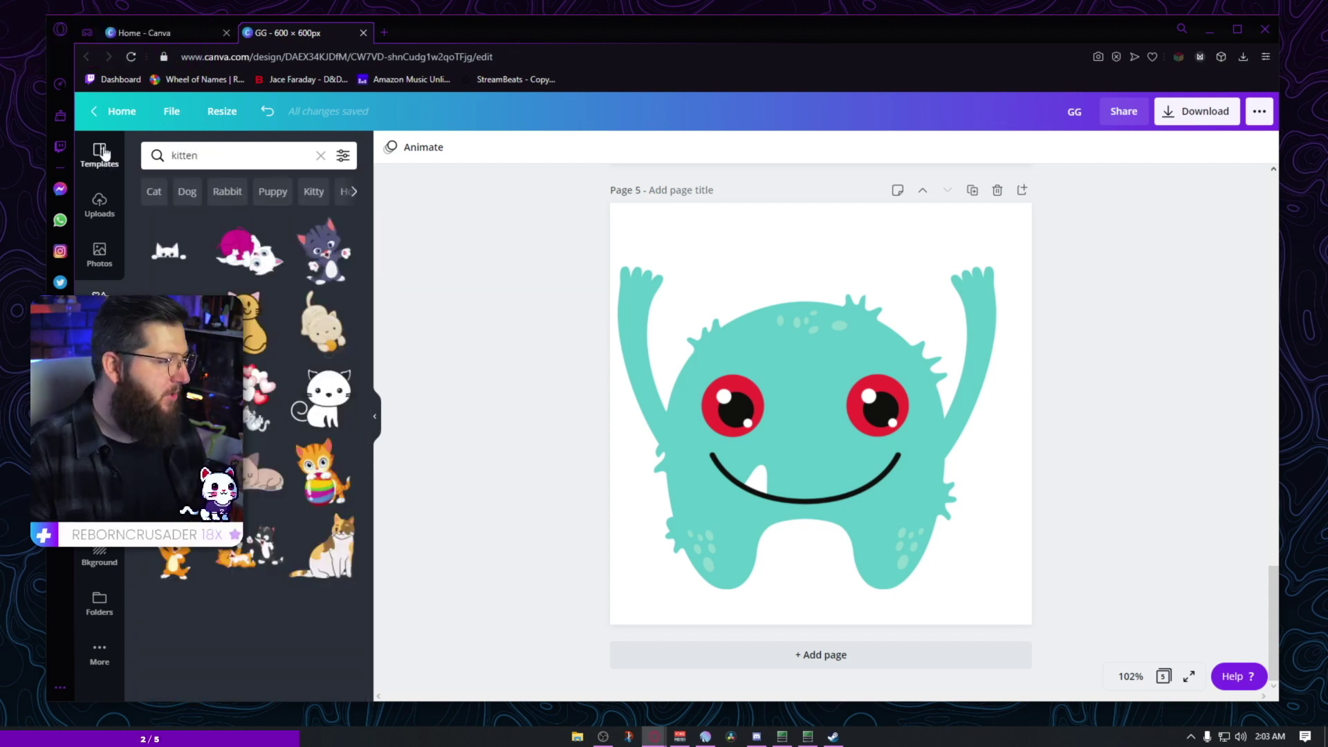
Step: Insert the white kitten with the pink yarn ball on page 5 and look through all its related recommendations
{"action": "left_click", "coordinate": [246, 270]}
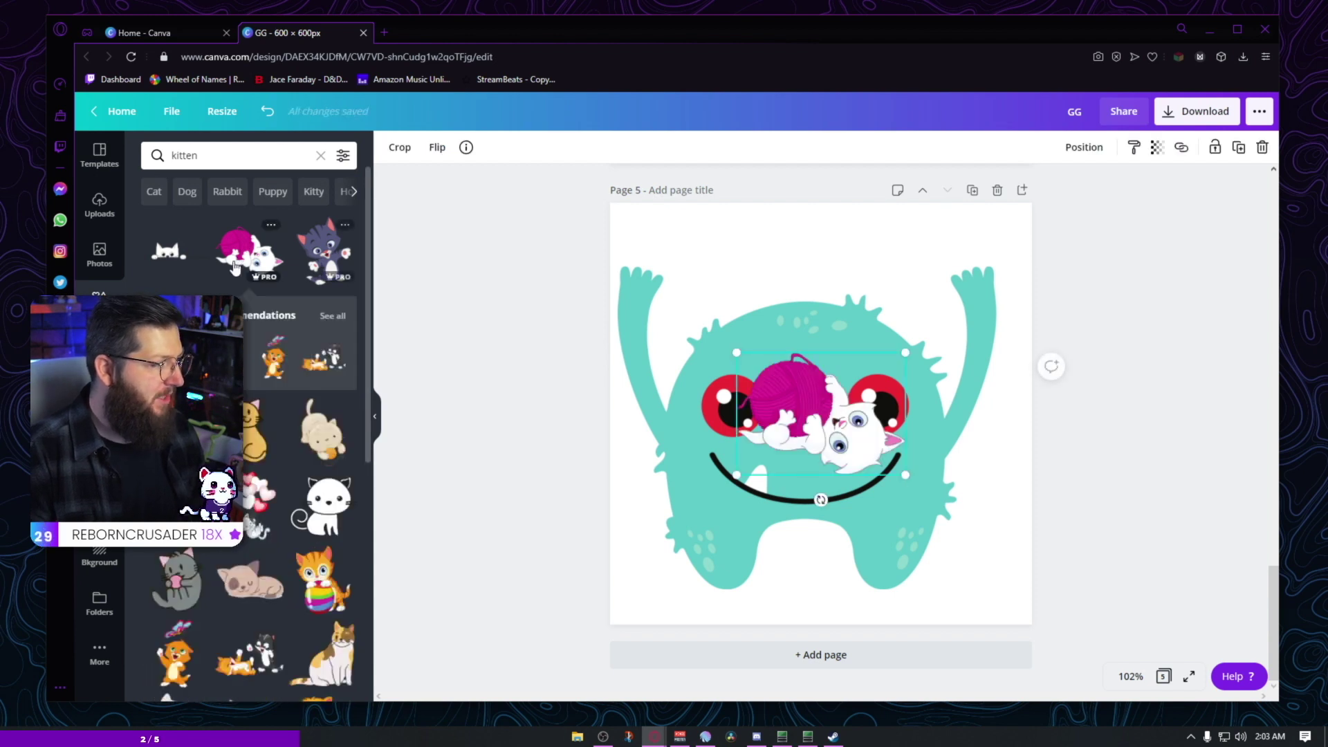
{"action": "left_click", "coordinate": [340, 316]}
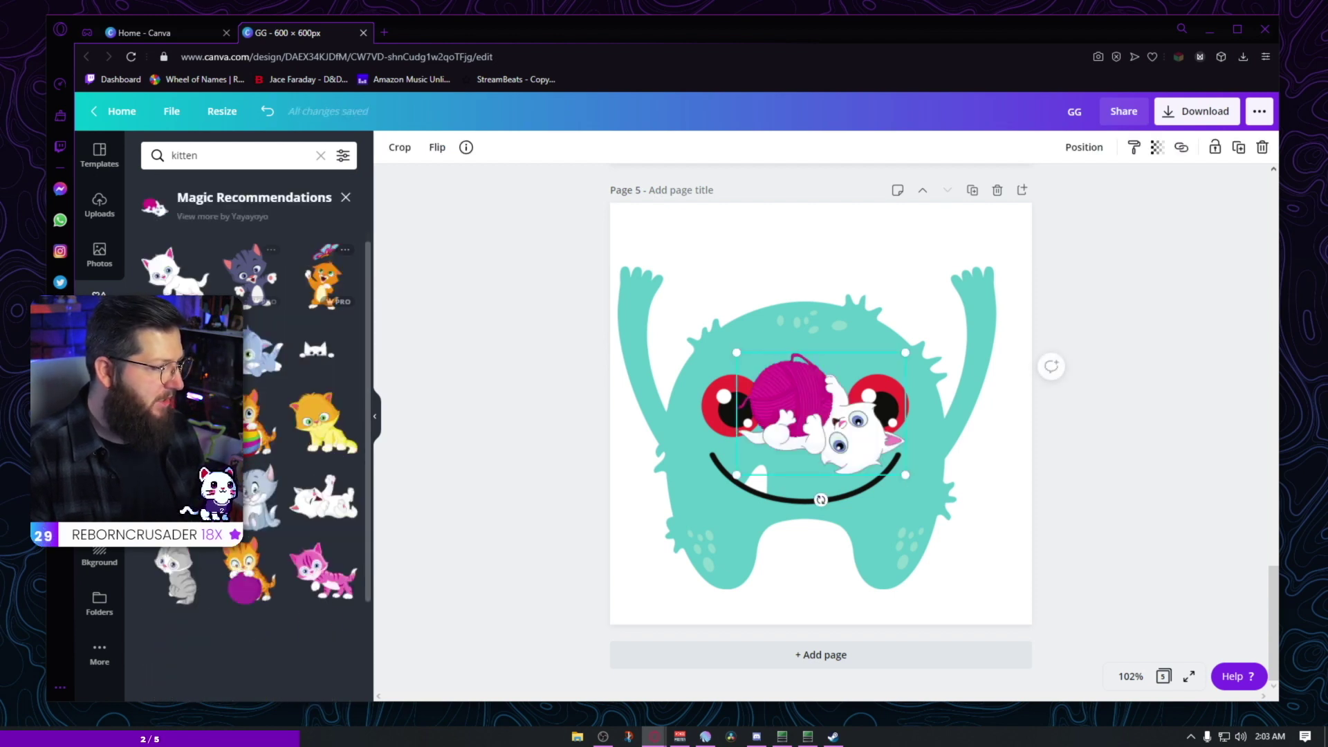
{"action": "scroll", "coordinate": [277, 450], "scroll_direction": "down", "scroll_amount": 4}
{"action": "scroll", "coordinate": [276, 456], "scroll_direction": "down", "scroll_amount": 1}
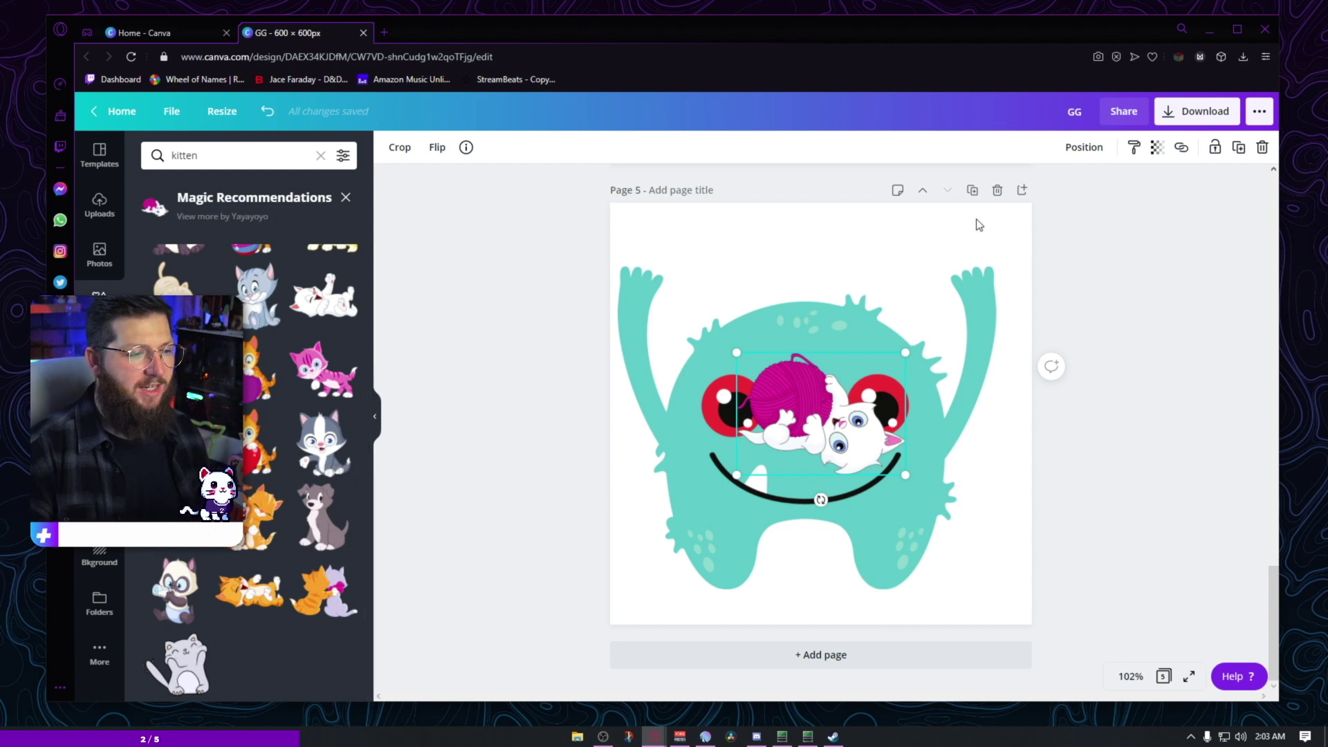
Step: Add a blank page 6 and search the graphics for "hype"
{"action": "left_click", "coordinate": [1022, 191]}
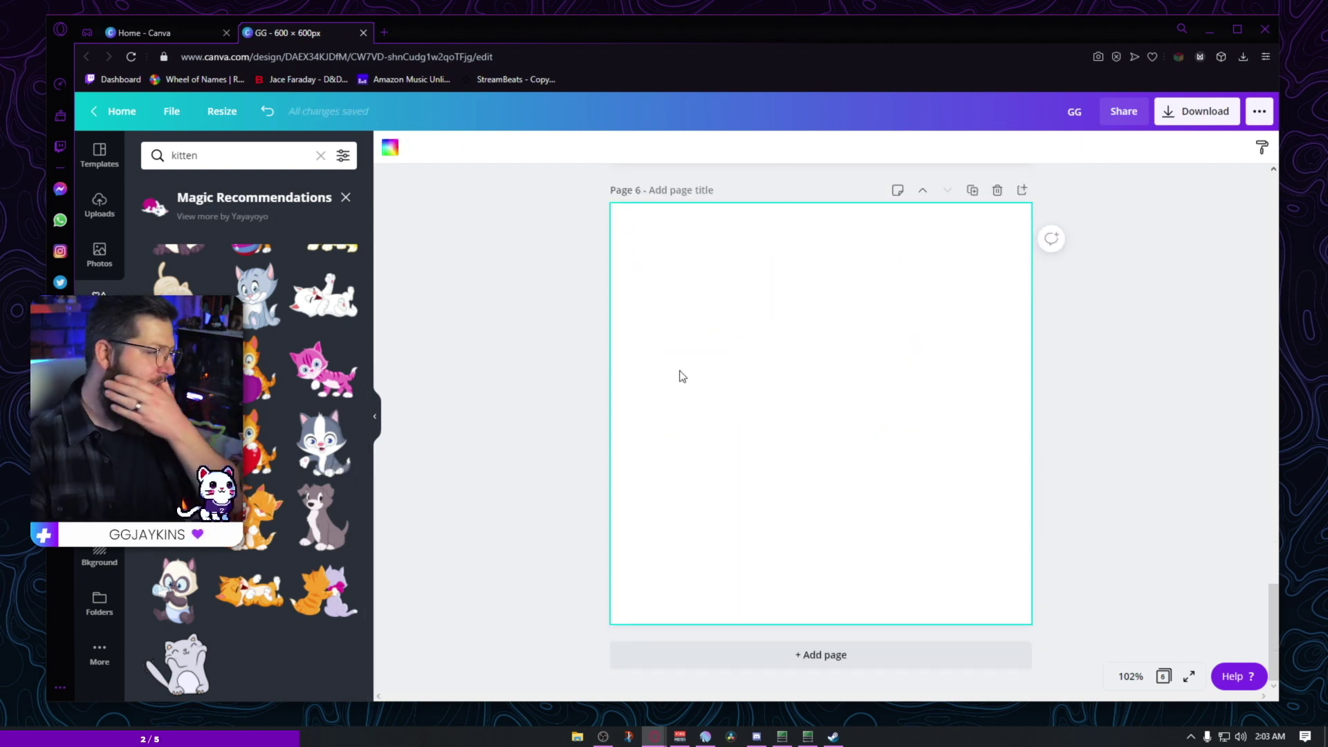
{"action": "left_click", "coordinate": [319, 157]}
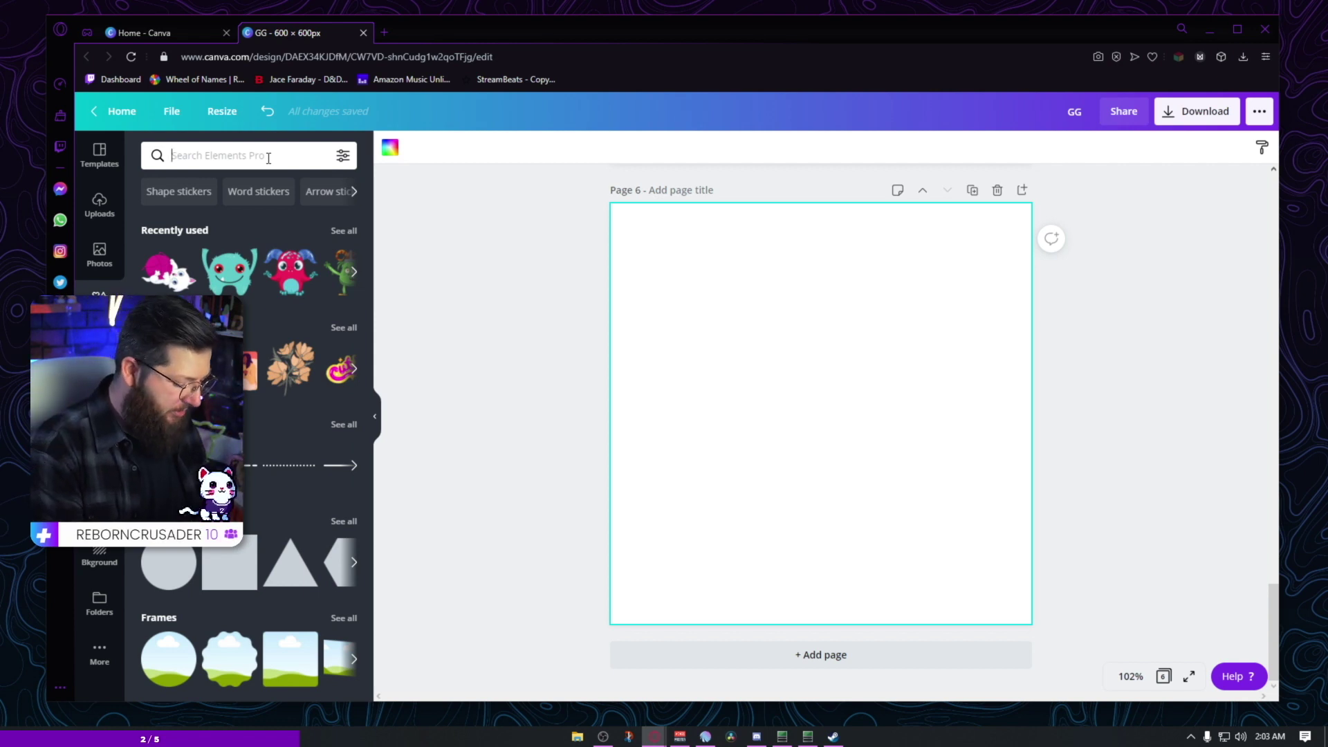
{"action": "key", "text": "Return"}
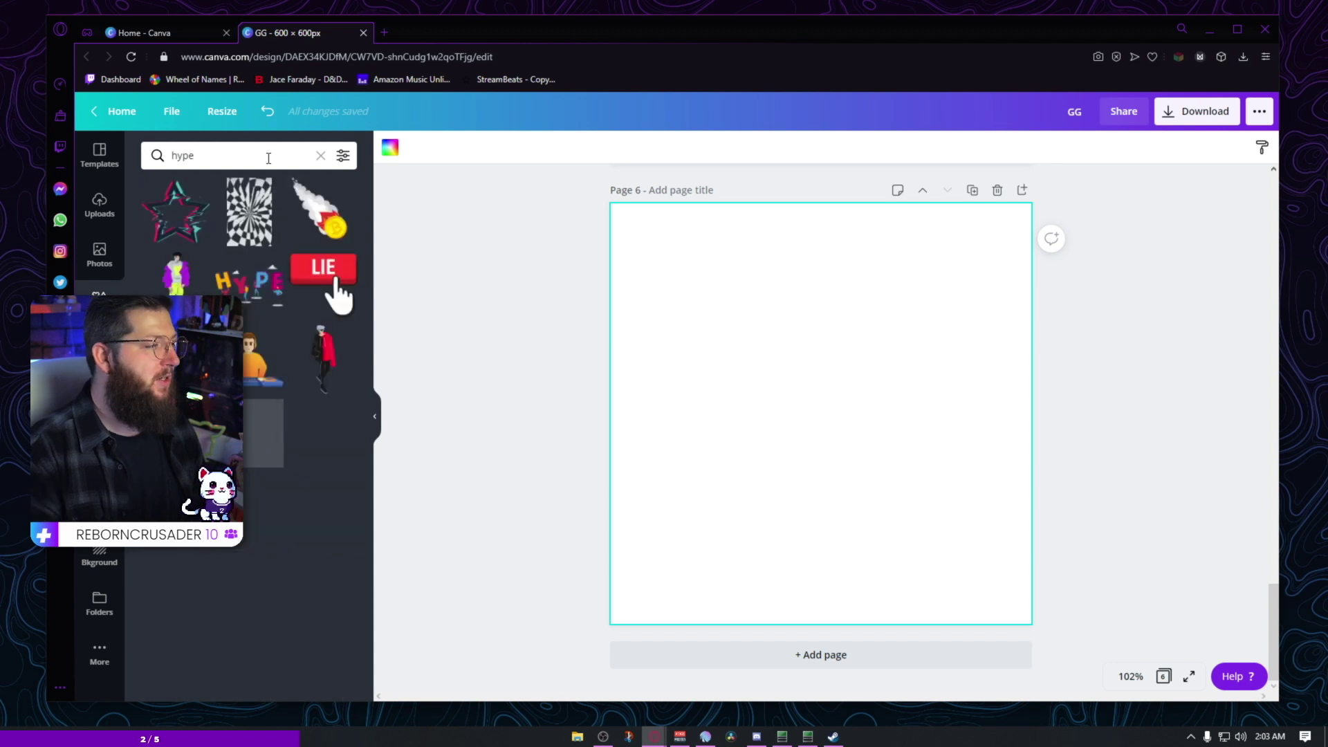
{"action": "scroll", "coordinate": [333, 472], "scroll_direction": "down", "scroll_amount": 3}
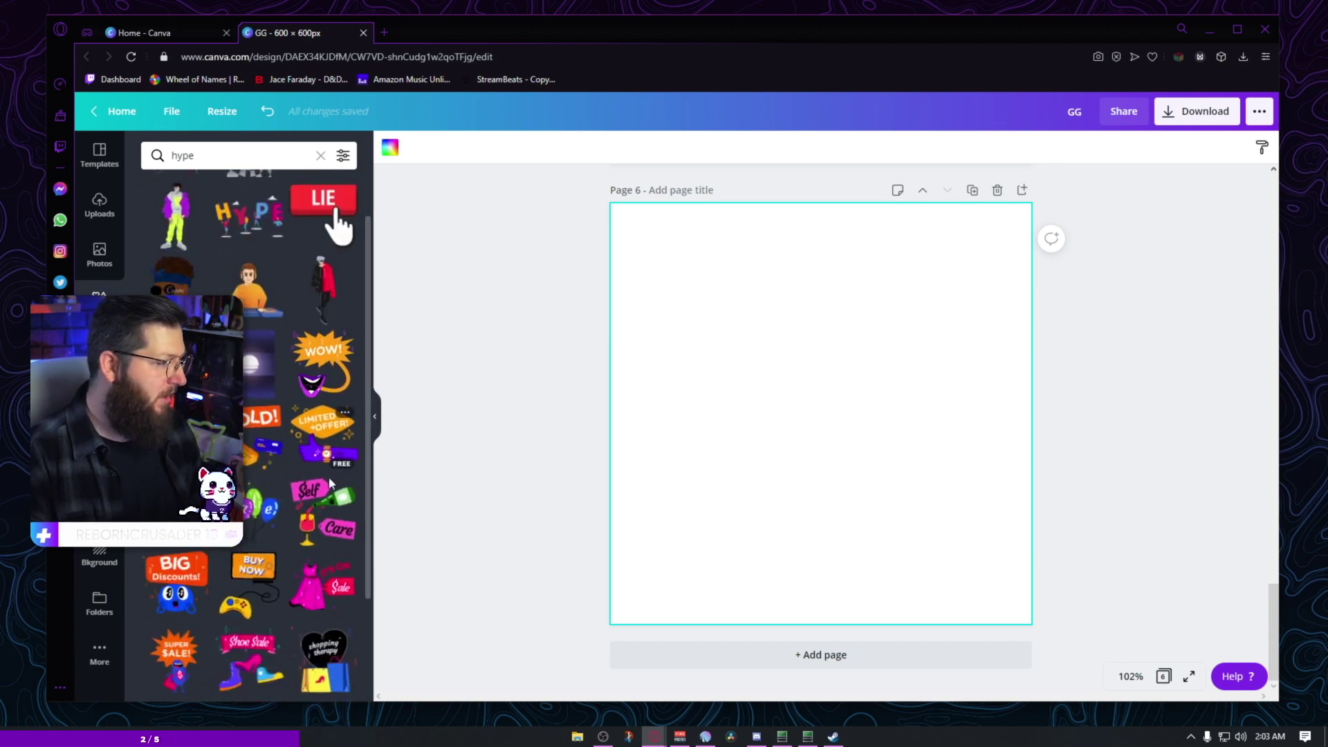
{"action": "scroll", "coordinate": [328, 463], "scroll_direction": "up", "scroll_amount": 3}
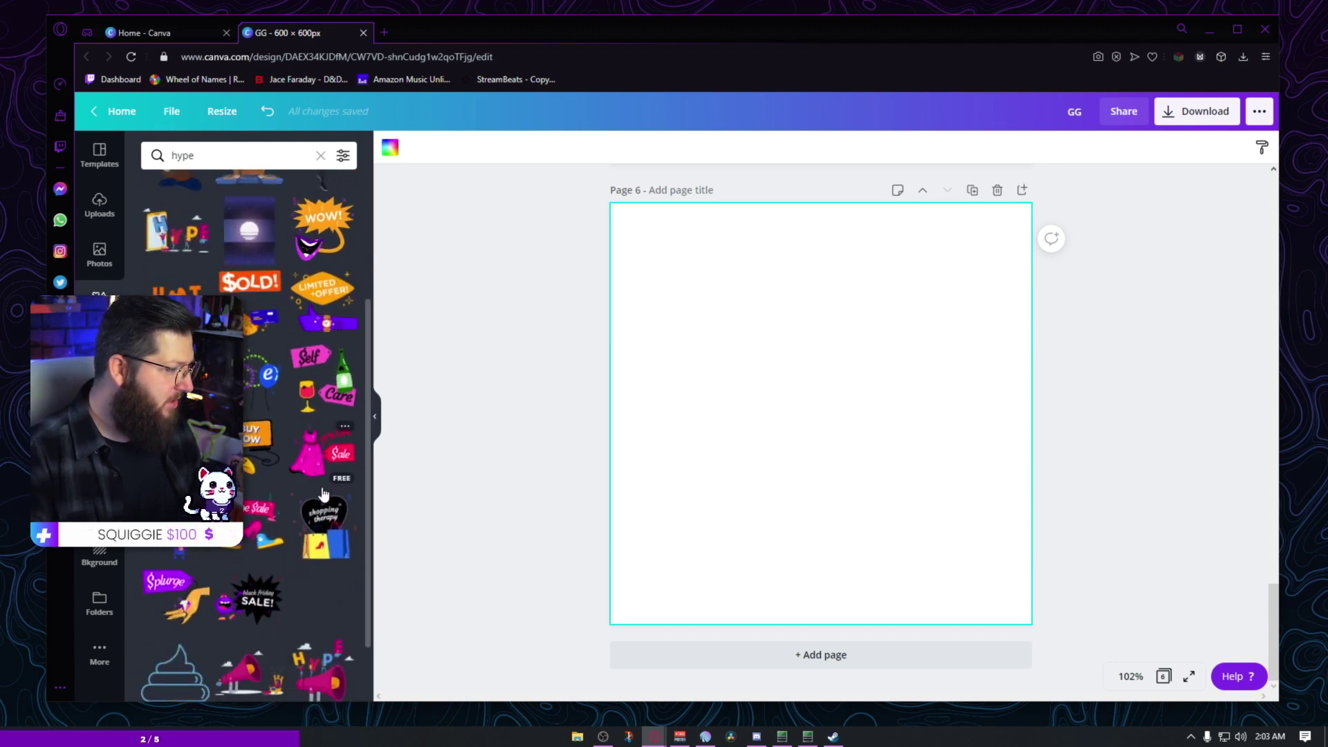
Step: Try the HYPE lettering carried by people on page 6, enlarged to nearly the page width, and delete it
{"action": "left_click", "coordinate": [250, 290]}
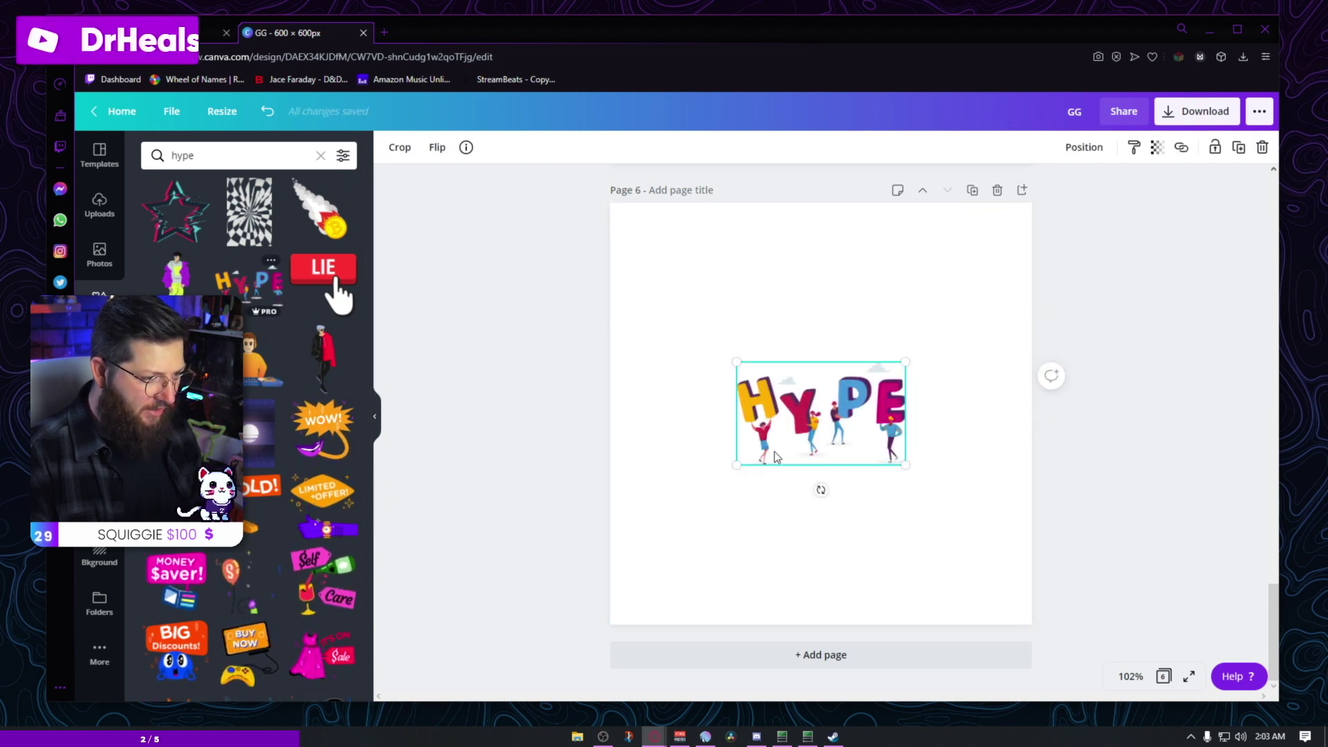
{"action": "left_click_drag", "start_coordinate": [905, 463], "coordinate": [1041, 526]}
{"action": "left_click_drag", "start_coordinate": [920, 432], "coordinate": [899, 438]}
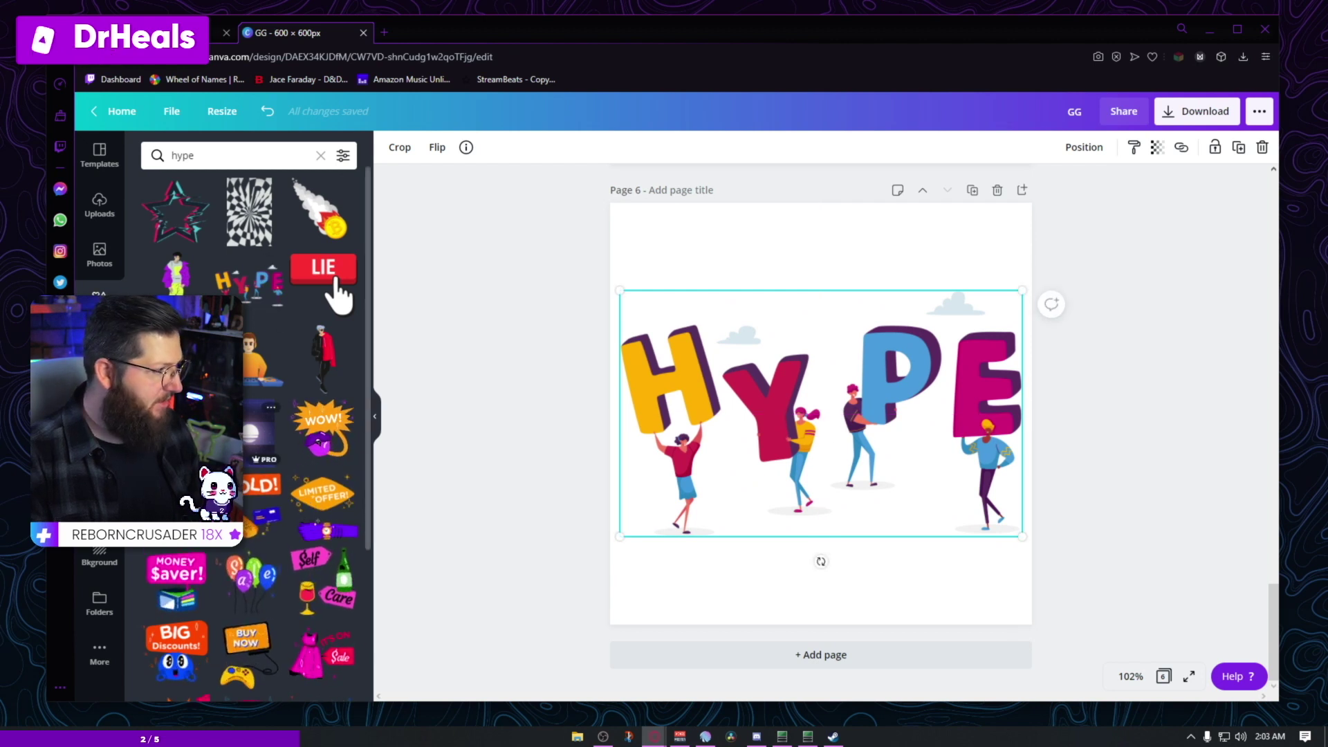
{"action": "key", "text": "Delete"}
Step: Insert the glitch-style star on page 6 and enlarge it to nearly the full page width
{"action": "left_click", "coordinate": [251, 219]}
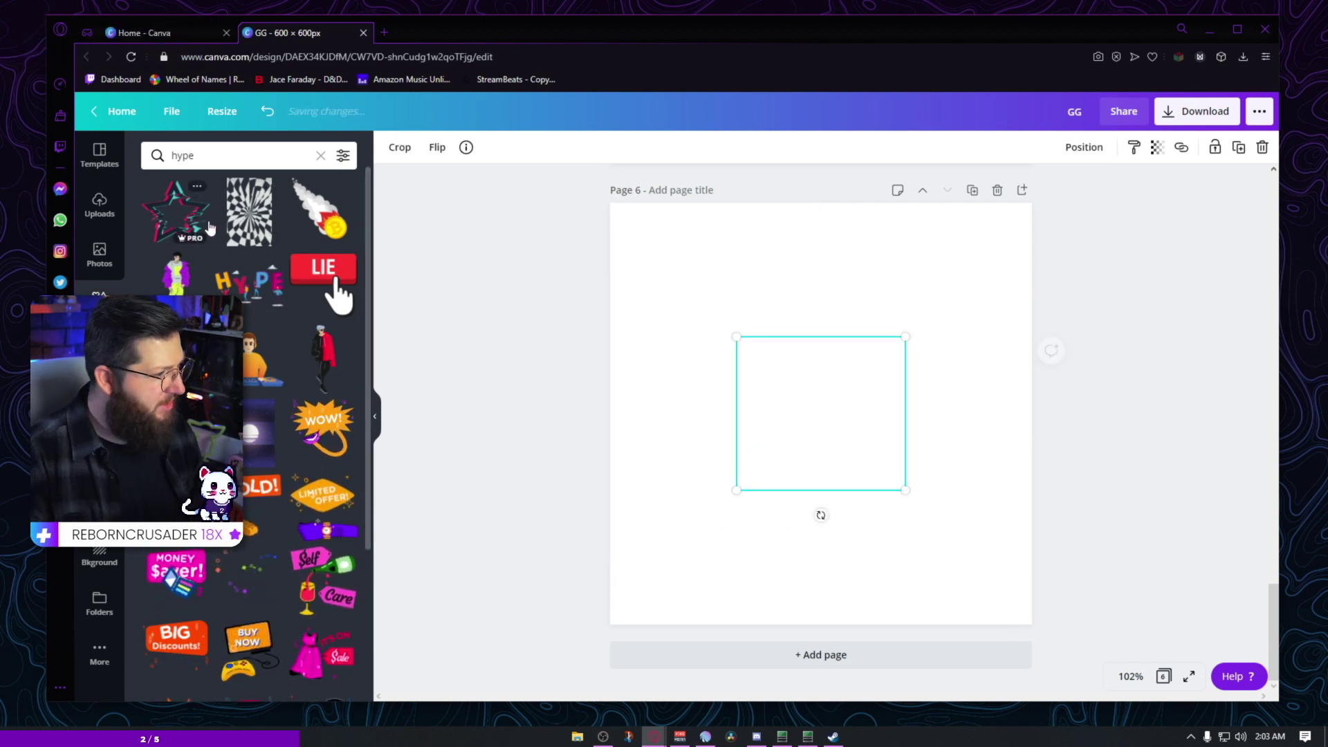
{"action": "left_click_drag", "start_coordinate": [884, 438], "coordinate": [751, 295]}
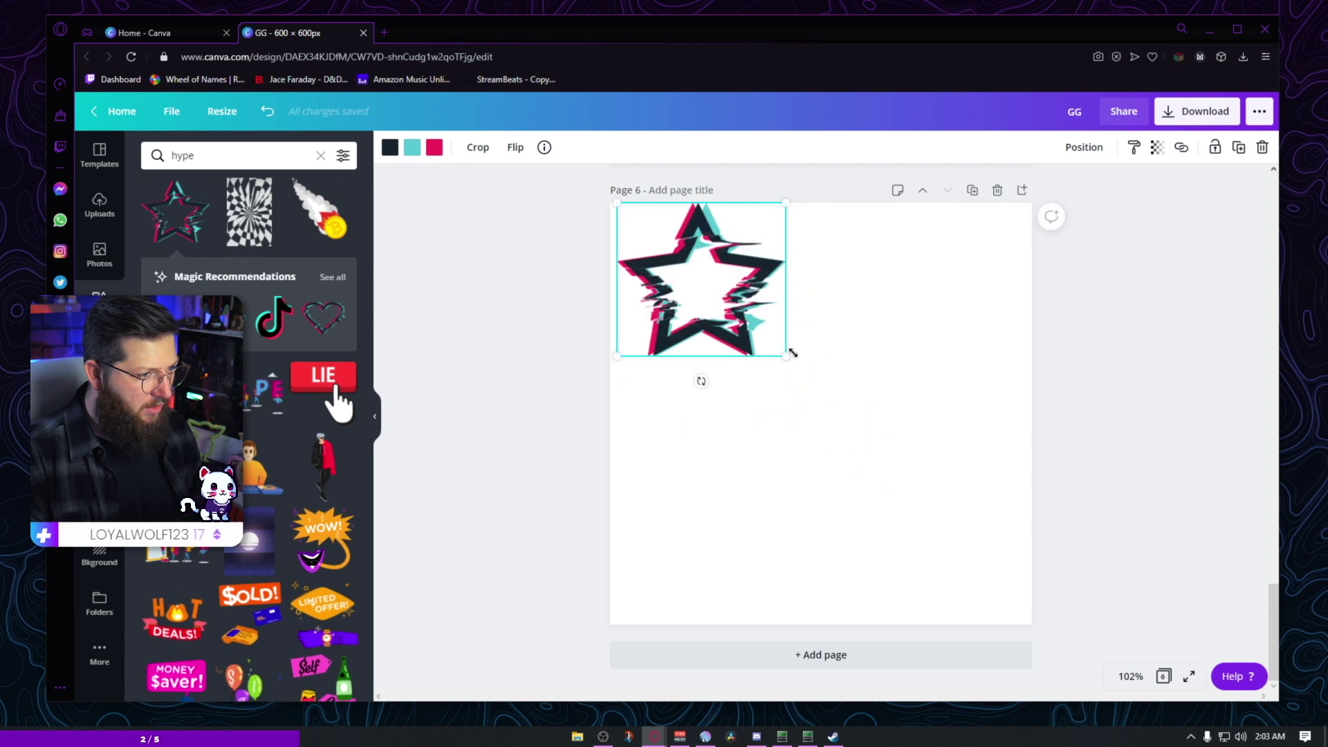
{"action": "left_click_drag", "start_coordinate": [826, 380], "coordinate": [1045, 545]}
{"action": "left_click_drag", "start_coordinate": [902, 473], "coordinate": [901, 478]}
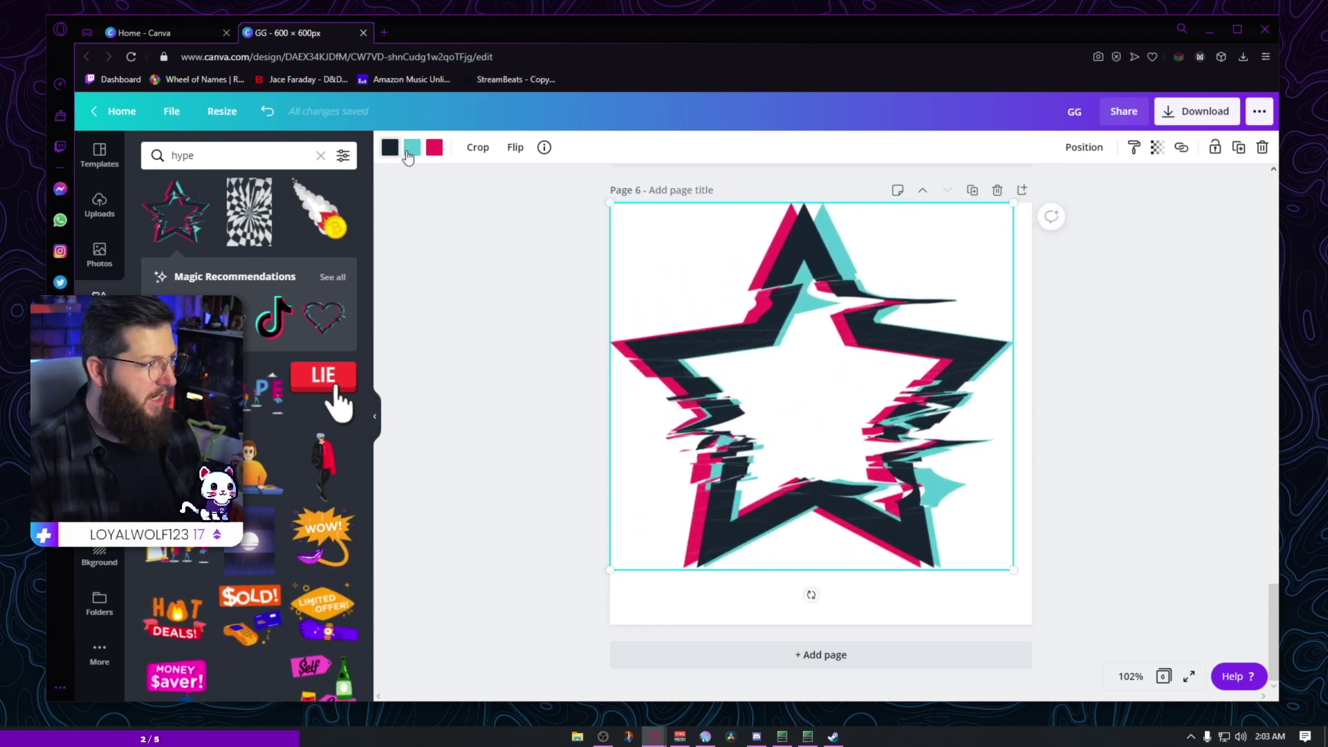
Step: Recolour the teal parts of the glitch star on page 6 to light green
{"action": "left_click", "coordinate": [412, 149]}
{"action": "left_click", "coordinate": [192, 607]}
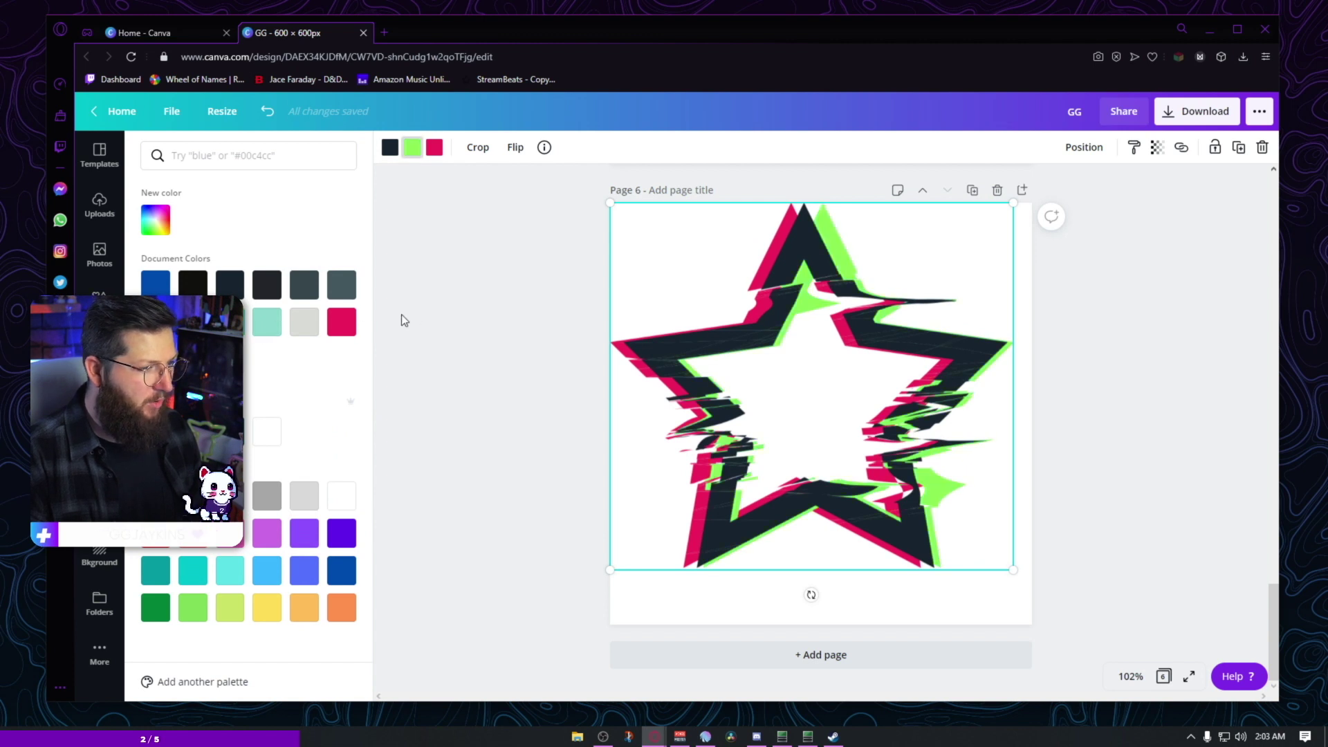
{"action": "left_click", "coordinate": [412, 148]}
{"action": "left_click", "coordinate": [499, 289]}
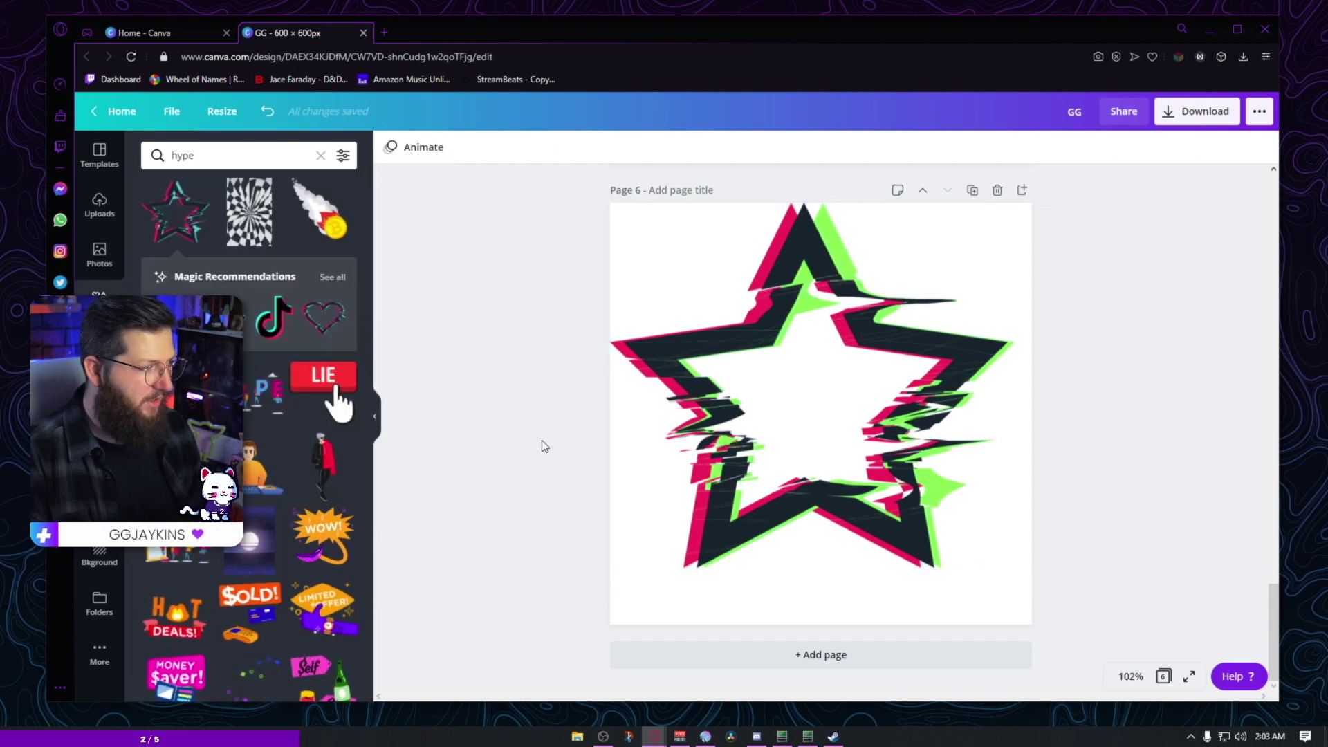
Step: Look through all recommendations related to the glitch star, and centre the star on page 6
{"action": "left_click", "coordinate": [332, 277]}
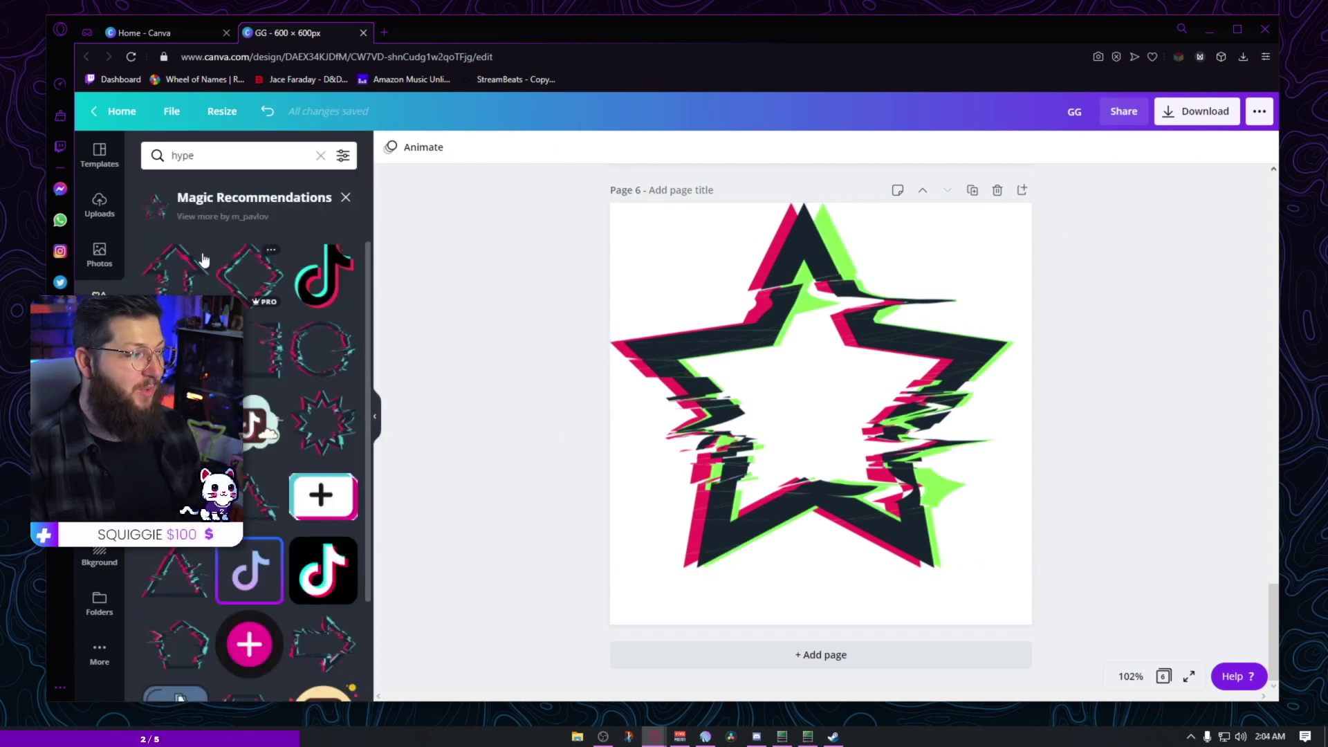
{"action": "scroll", "coordinate": [261, 575], "scroll_direction": "down", "scroll_amount": 3}
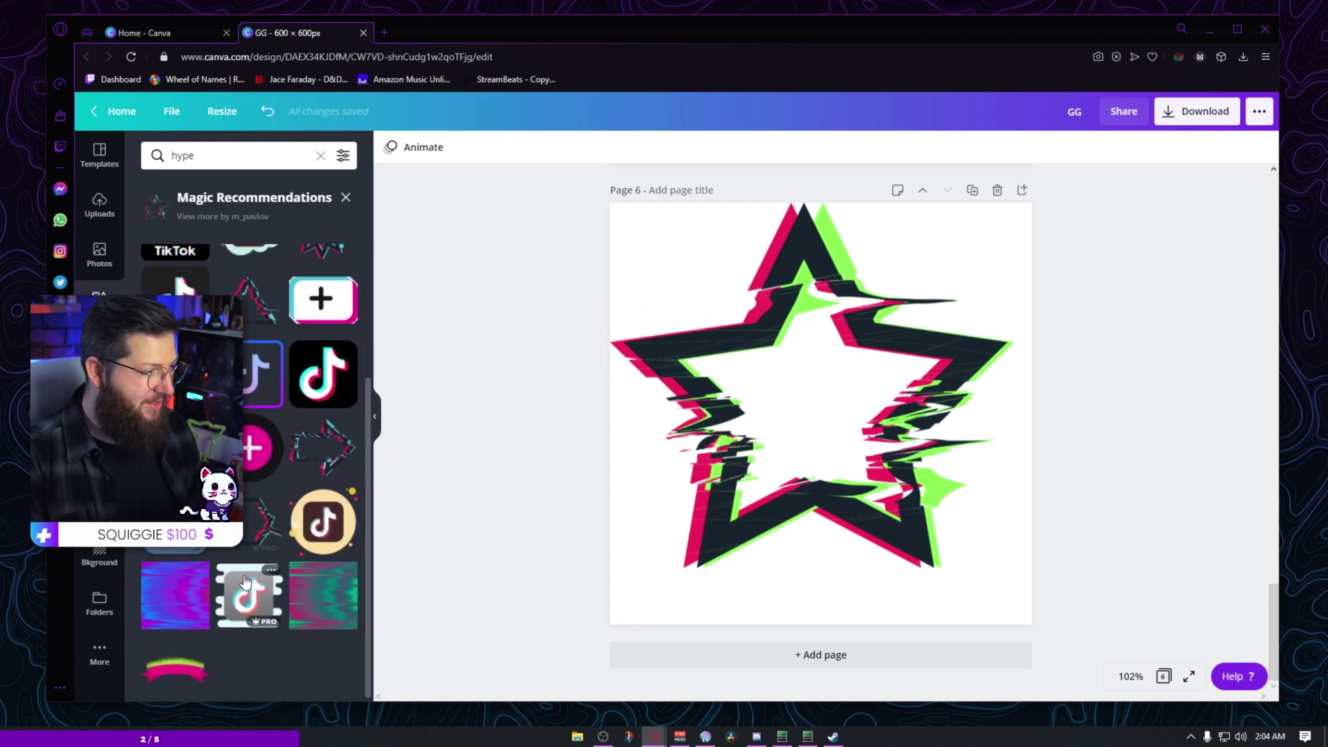
{"action": "scroll", "coordinate": [261, 576], "scroll_direction": "up", "scroll_amount": 3}
{"action": "left_click", "coordinate": [916, 424]}
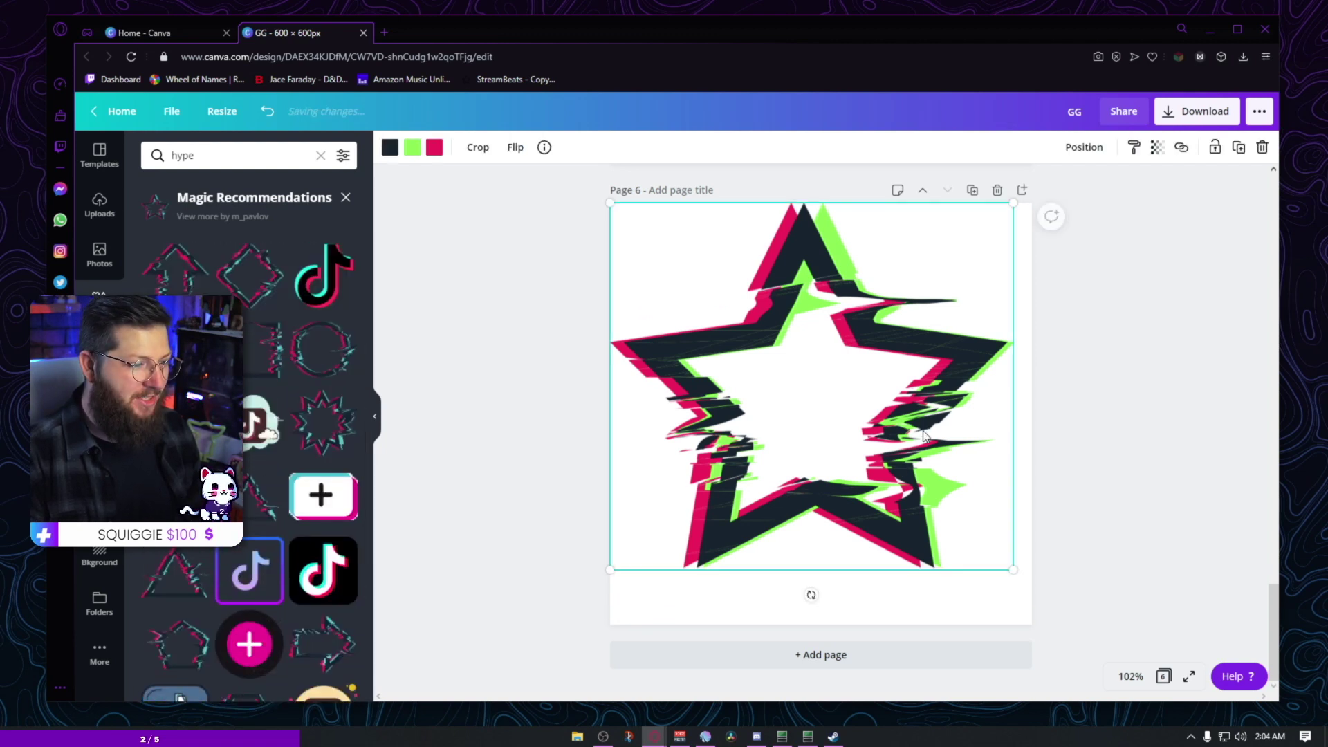
{"action": "left_click_drag", "start_coordinate": [917, 424], "coordinate": [927, 450]}
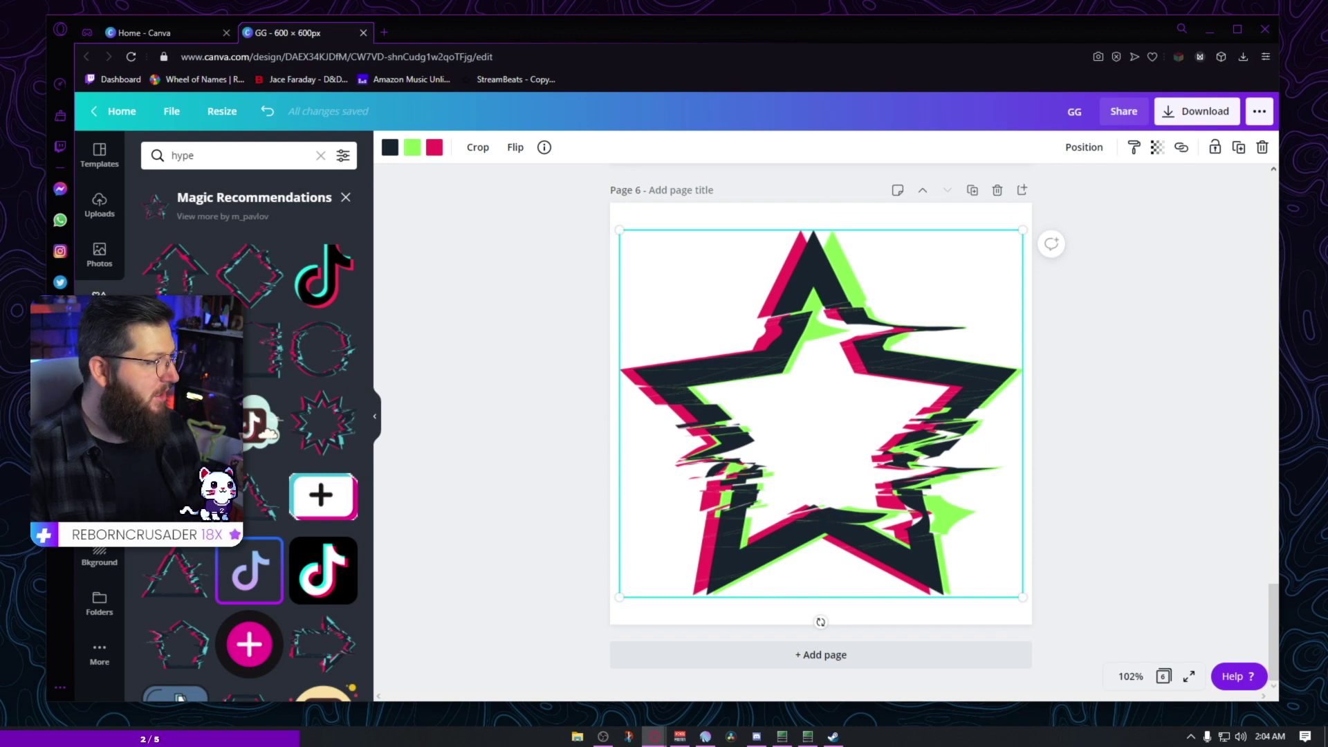
Step: Add a text box reading HYPE on page 6
{"action": "left_click", "coordinate": [100, 356]}
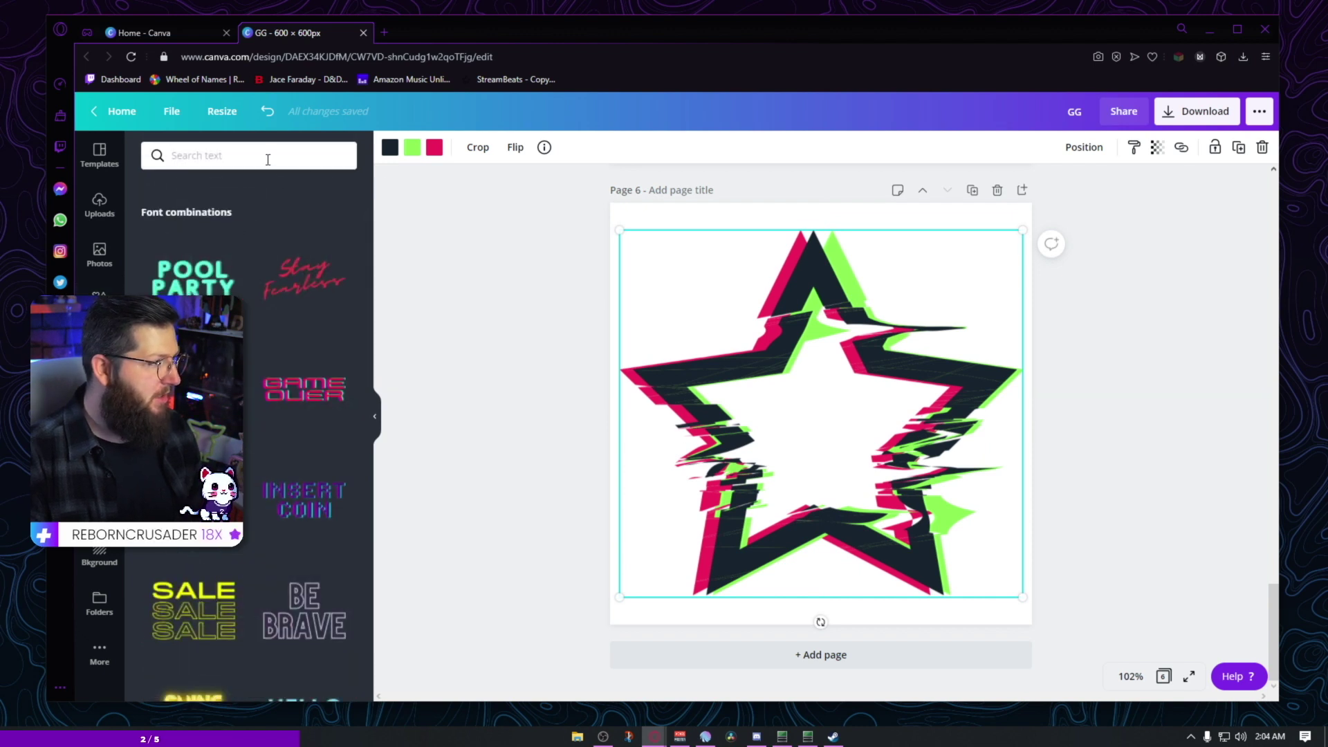
{"action": "left_click", "coordinate": [471, 315]}
{"action": "key", "text": "t"}
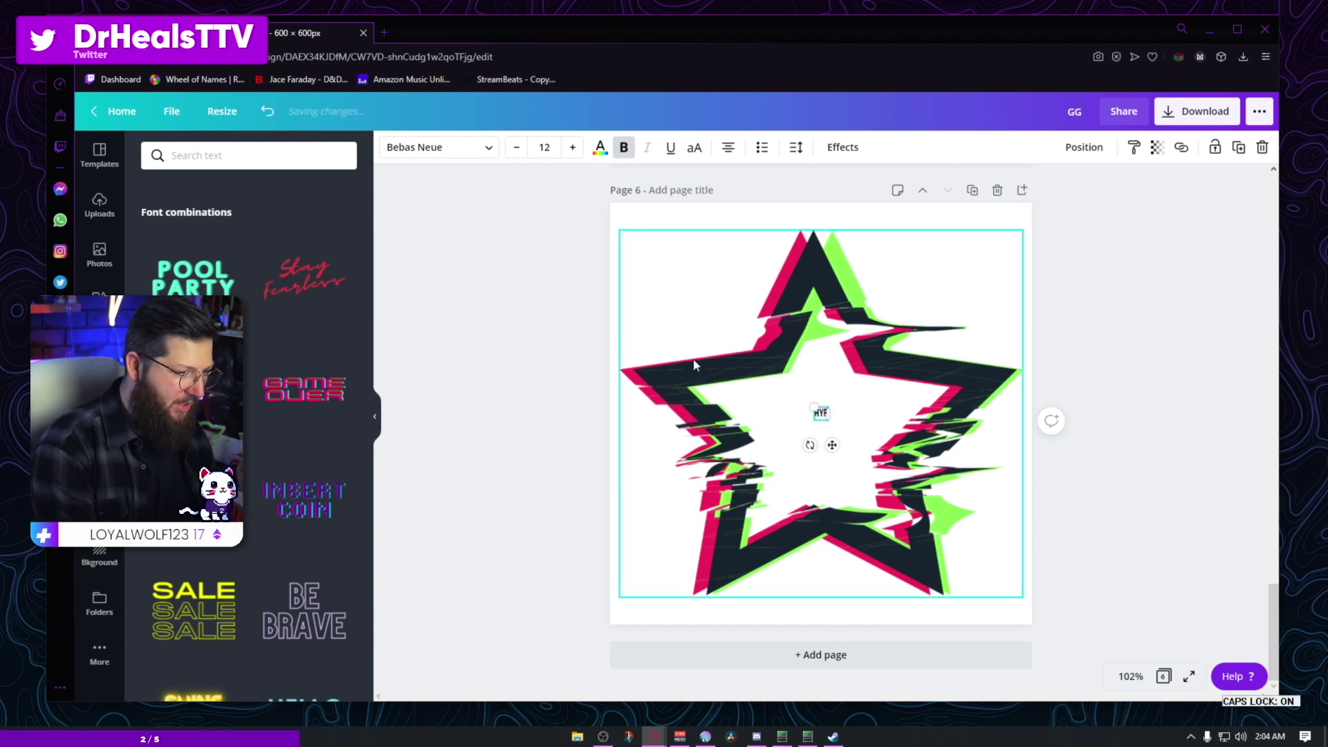
{"action": "key", "text": "Caps_Lock"}
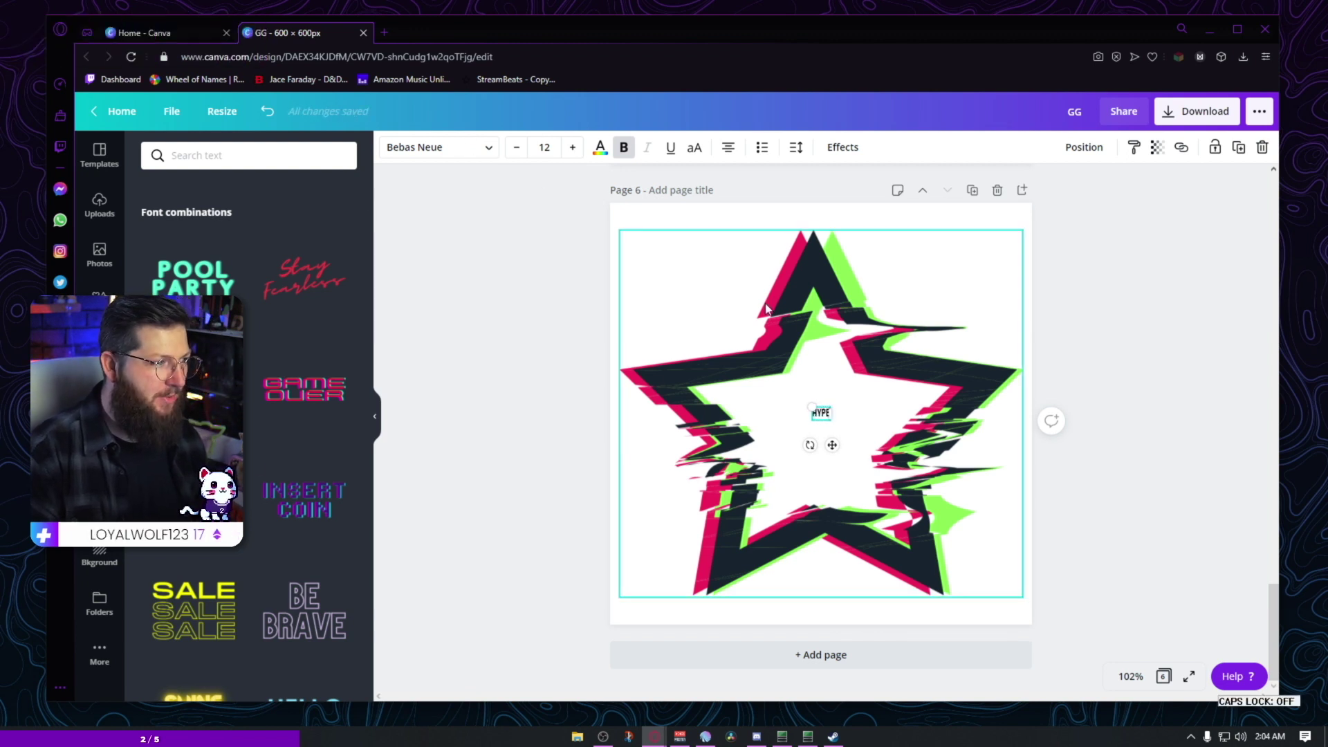
Step: Enlarge the HYPE text to size 211 over the lower part of the star, and move the star up near the page's upper edge
{"action": "left_click_drag", "start_coordinate": [836, 423], "coordinate": [1005, 498]}
{"action": "left_click_drag", "start_coordinate": [902, 416], "coordinate": [905, 497]}
{"action": "left_click", "coordinate": [1193, 455]}
{"action": "left_click_drag", "start_coordinate": [882, 346], "coordinate": [880, 328]}
{"action": "left_click", "coordinate": [822, 602]}
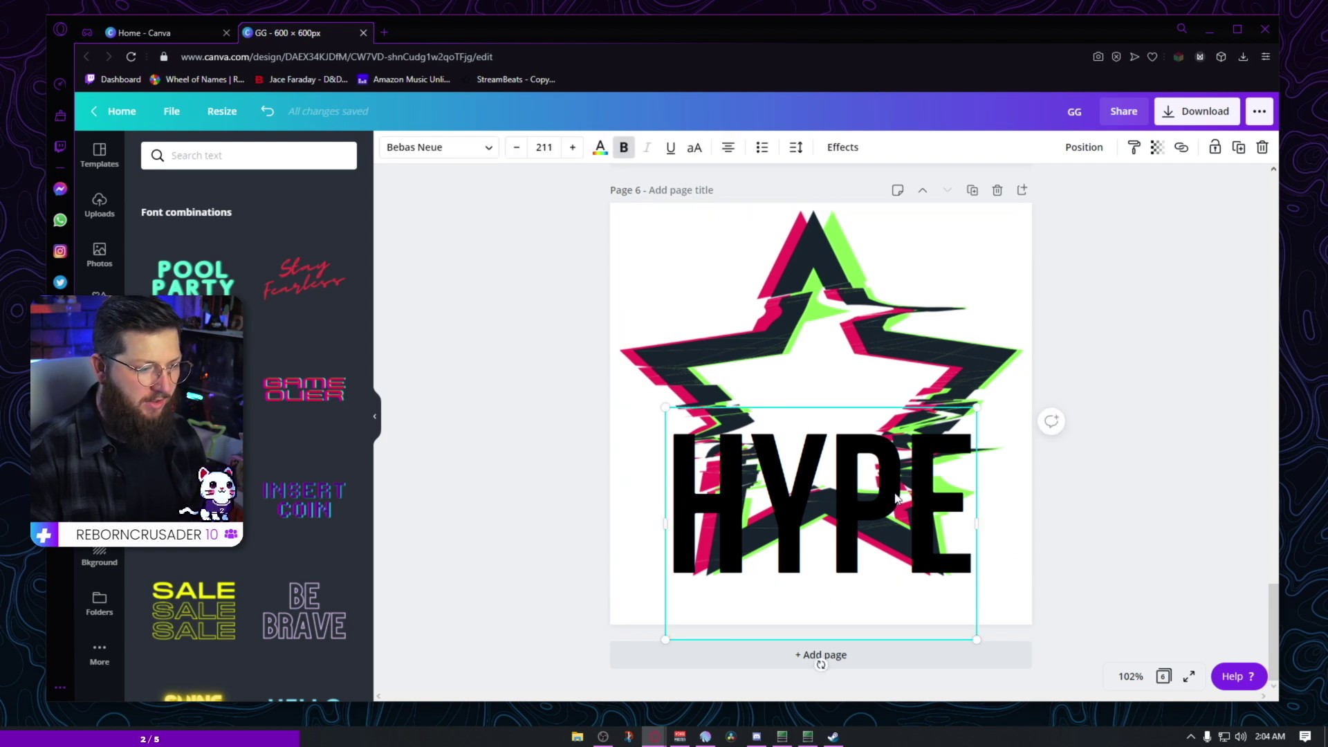
Step: Apply the Neon effect to the HYPE text with an intensity of 100
{"action": "left_click", "coordinate": [843, 147]}
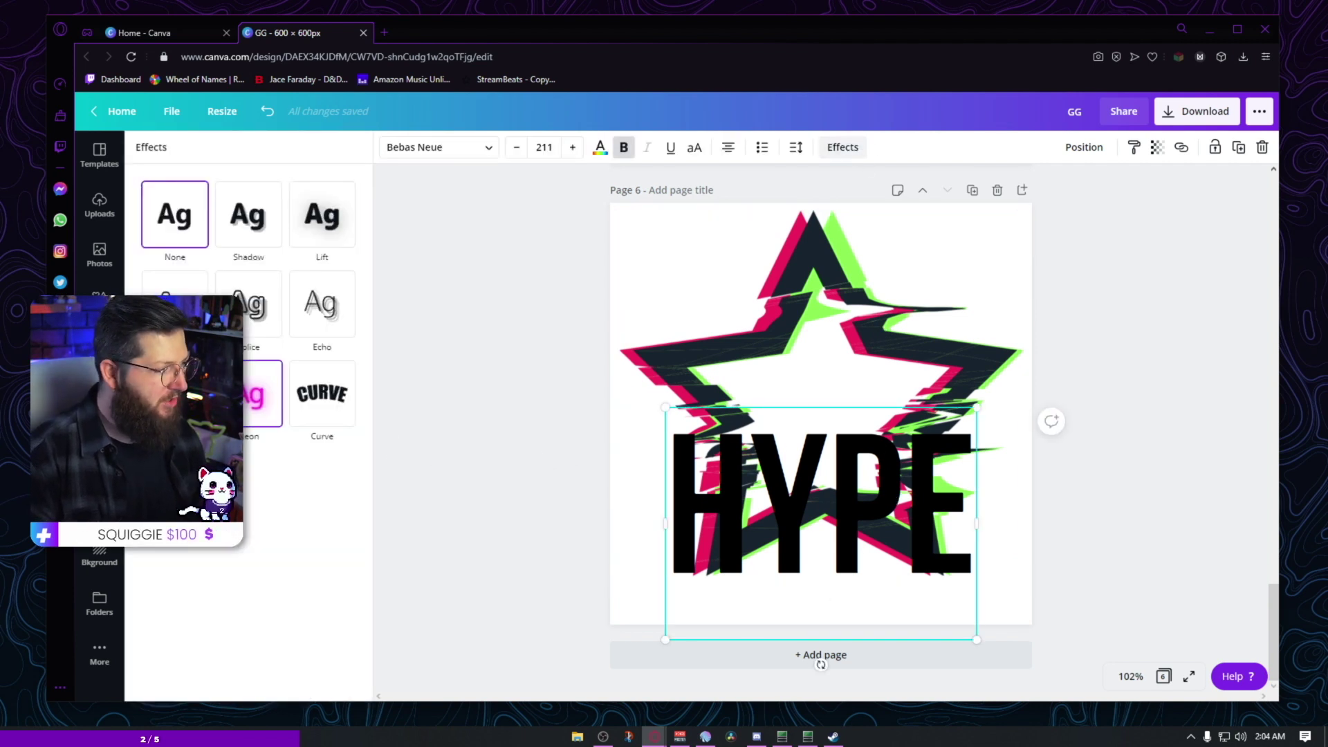
{"action": "left_click", "coordinate": [261, 408]}
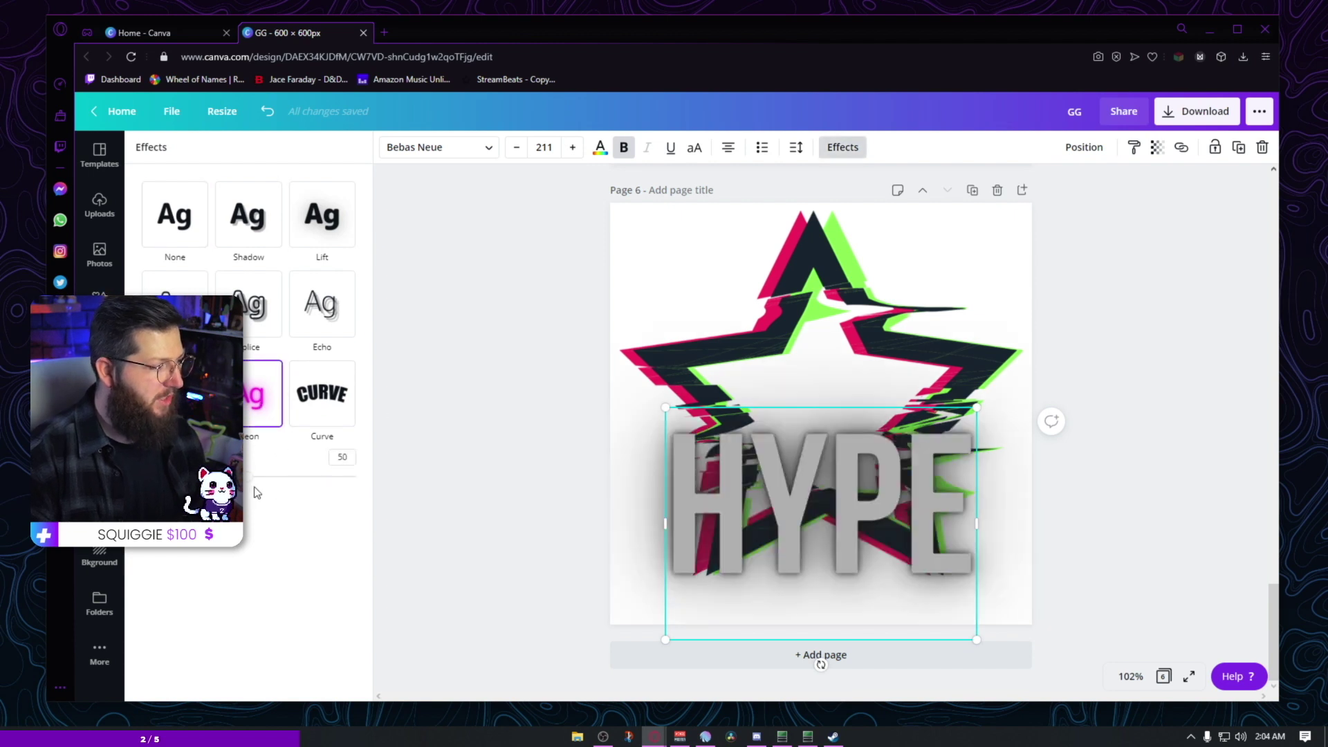
{"action": "left_click_drag", "start_coordinate": [247, 482], "coordinate": [548, 498]}
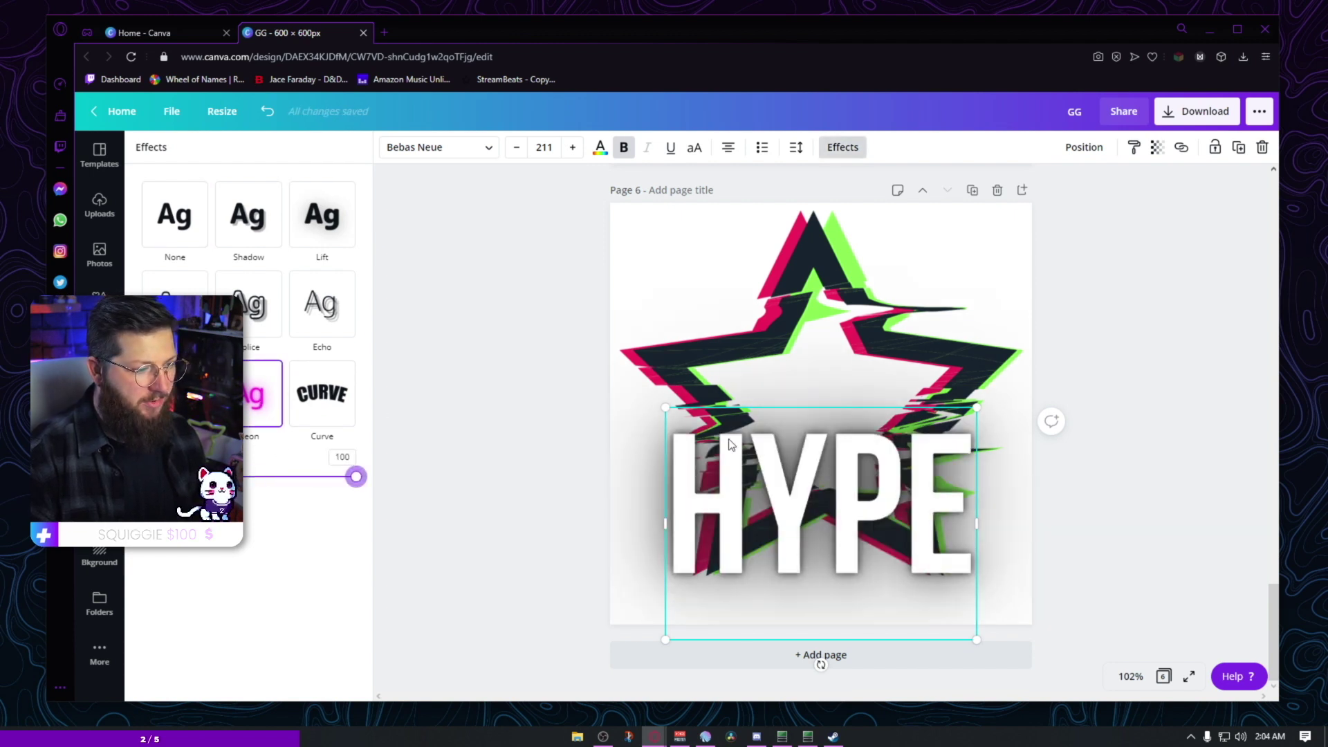
{"action": "key", "text": "Escape"}
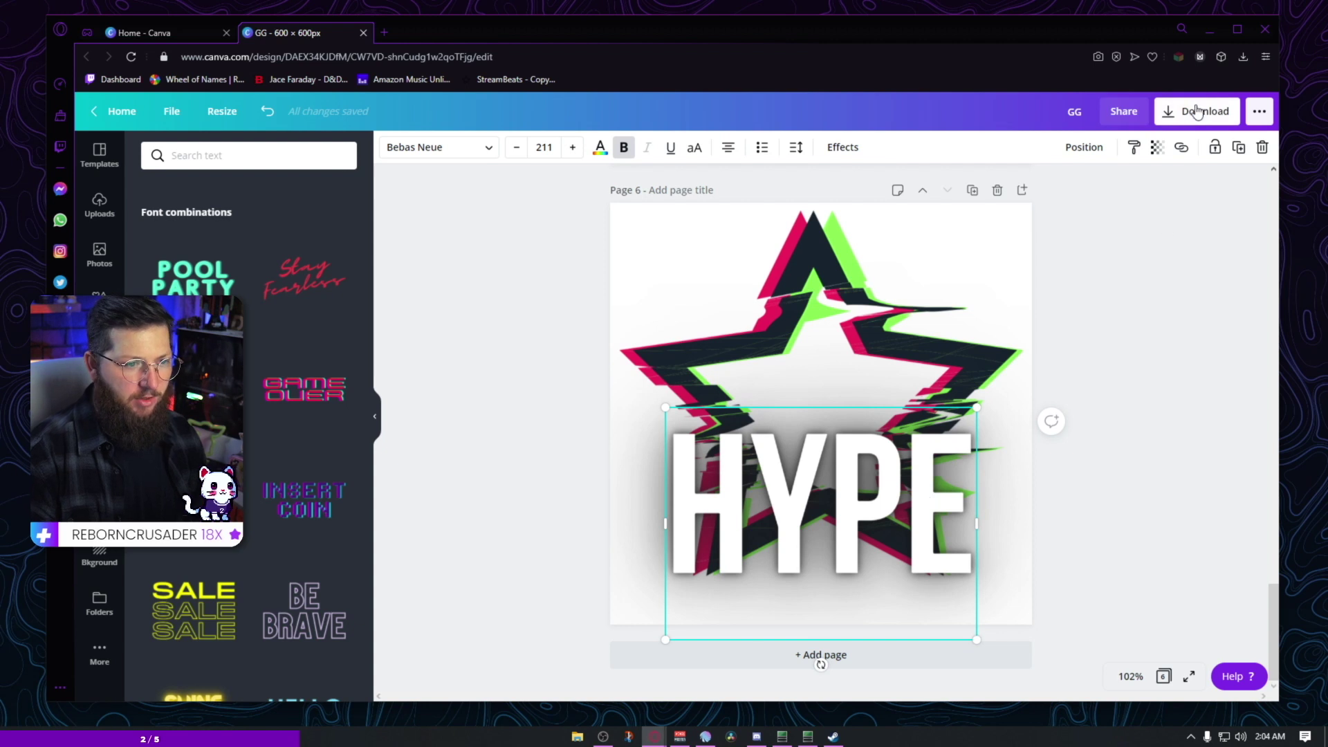
Step: Duplicate the HYPE text, align the copy exactly over the original, and remove the copy's text effect
{"action": "left_click", "coordinate": [1242, 150]}
{"action": "left_click_drag", "start_coordinate": [957, 516], "coordinate": [929, 516]}
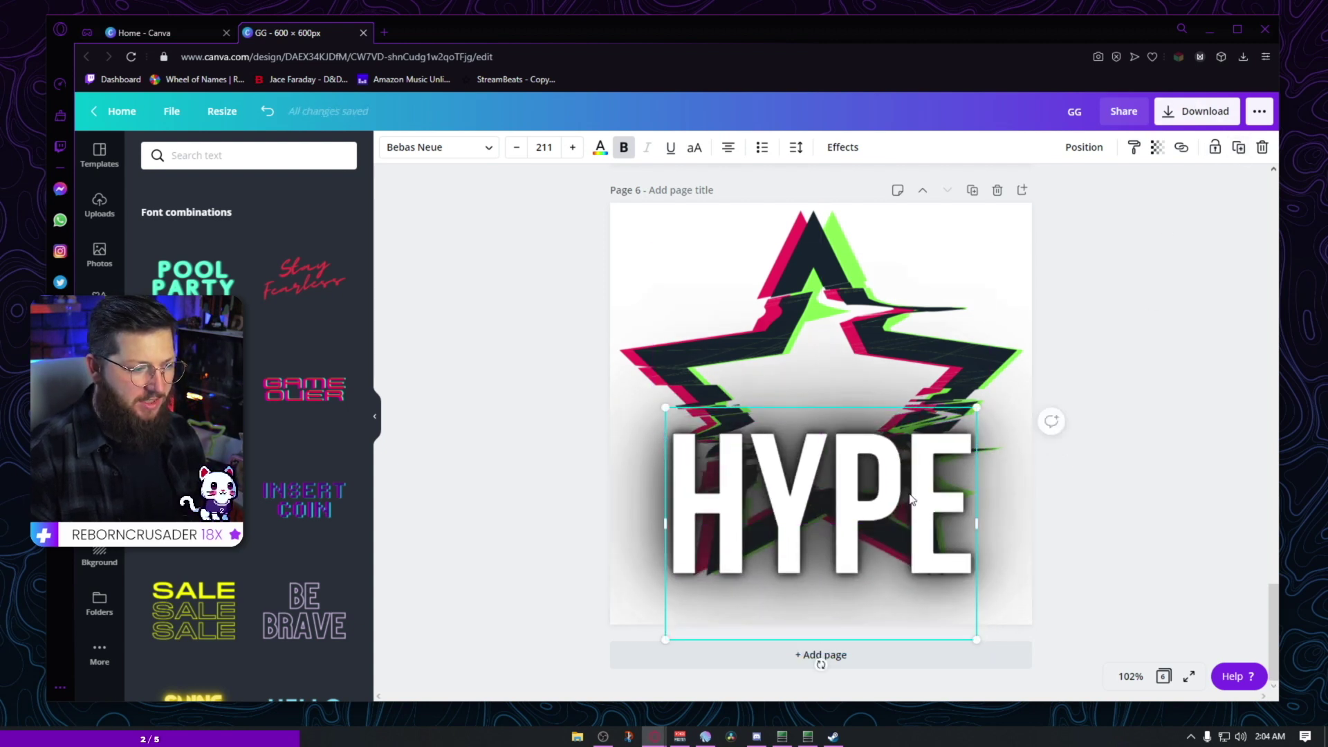
{"action": "left_click", "coordinate": [841, 148]}
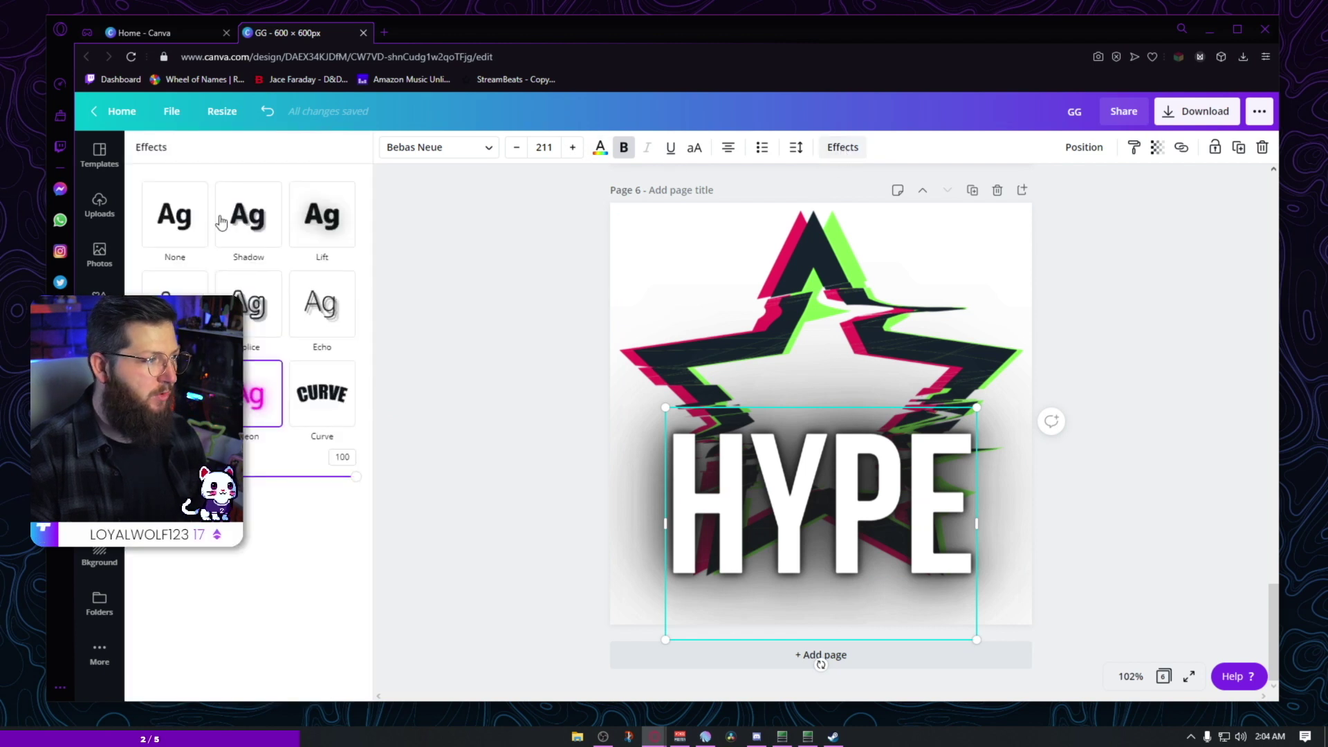
{"action": "left_click", "coordinate": [168, 217]}
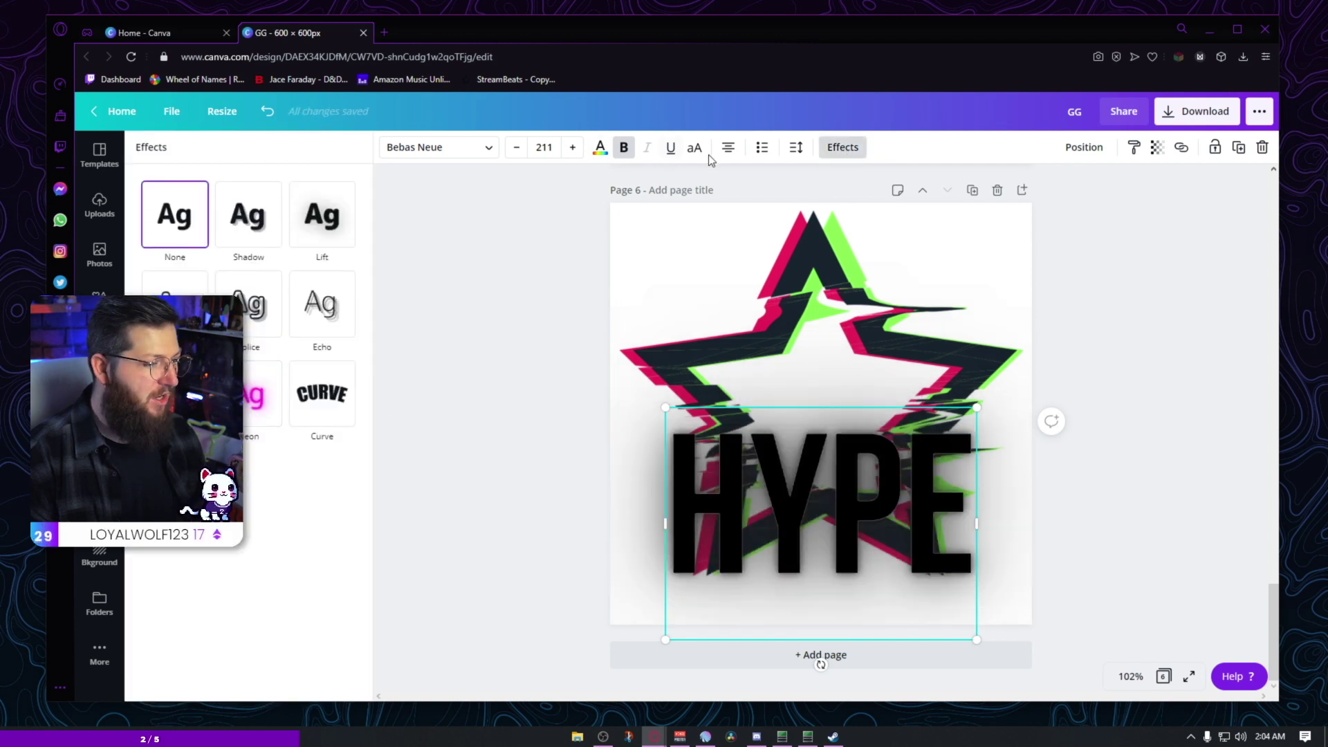
Step: Colour the upper HYPE text copy the same light green as the star
{"action": "left_click", "coordinate": [607, 149]}
{"action": "left_click", "coordinate": [249, 326]}
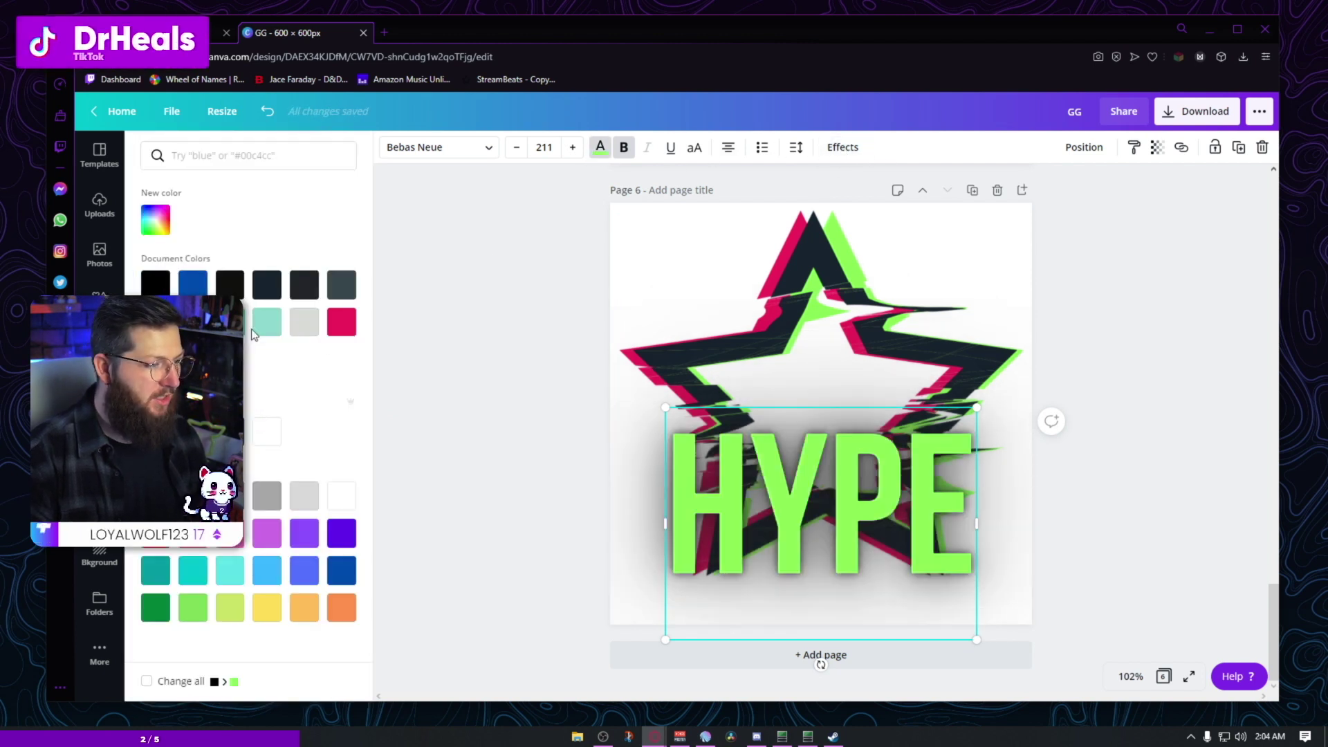
{"action": "left_click", "coordinate": [542, 433]}
{"action": "left_click", "coordinate": [1123, 492]}
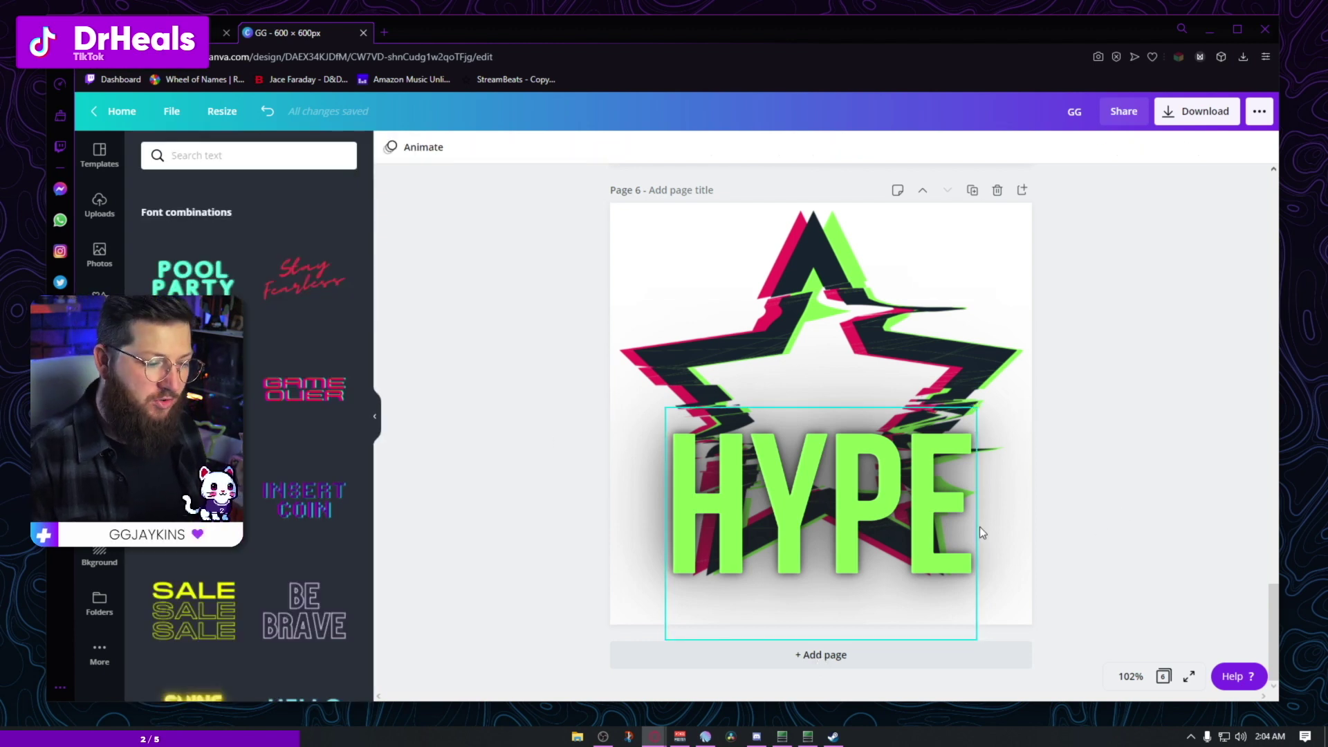
Step: Try a duplicate of the green HYPE text aligned over the original with the Glitch effect in both colour variants
{"action": "left_click", "coordinate": [936, 508]}
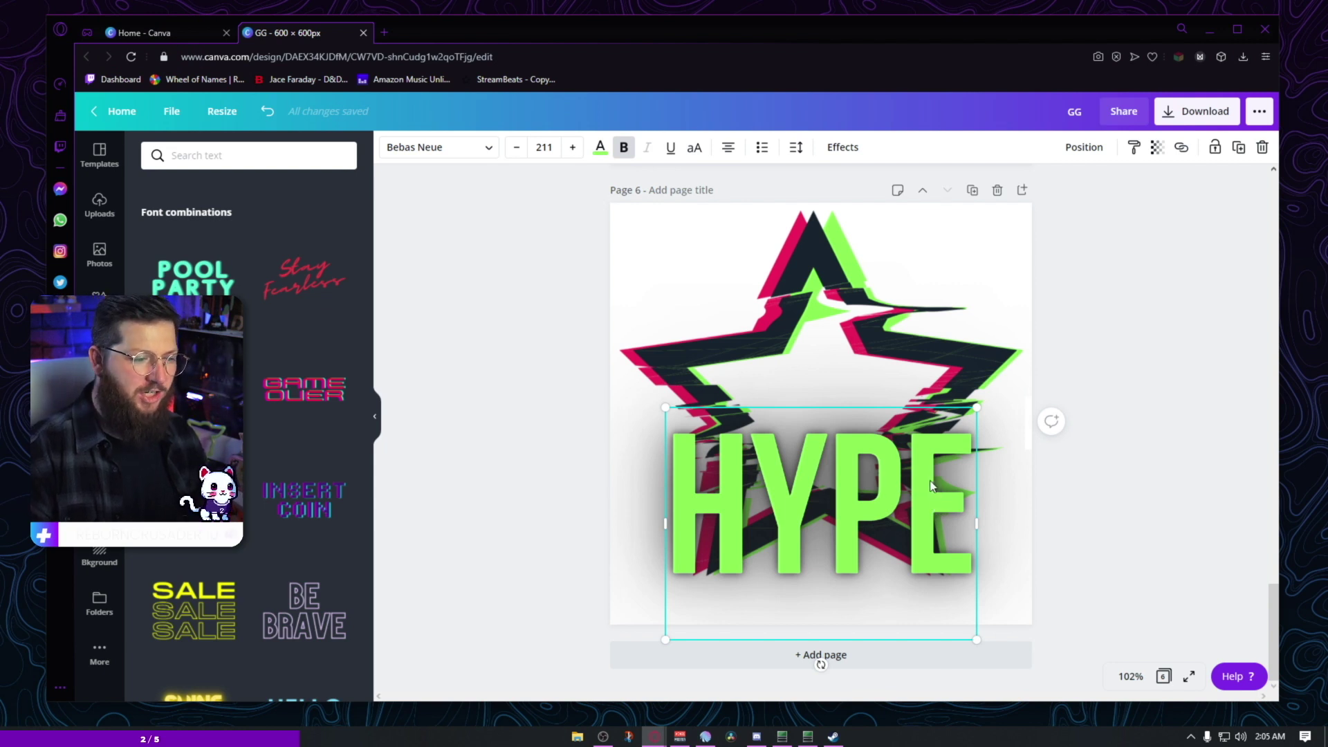
{"action": "left_click", "coordinate": [1240, 149]}
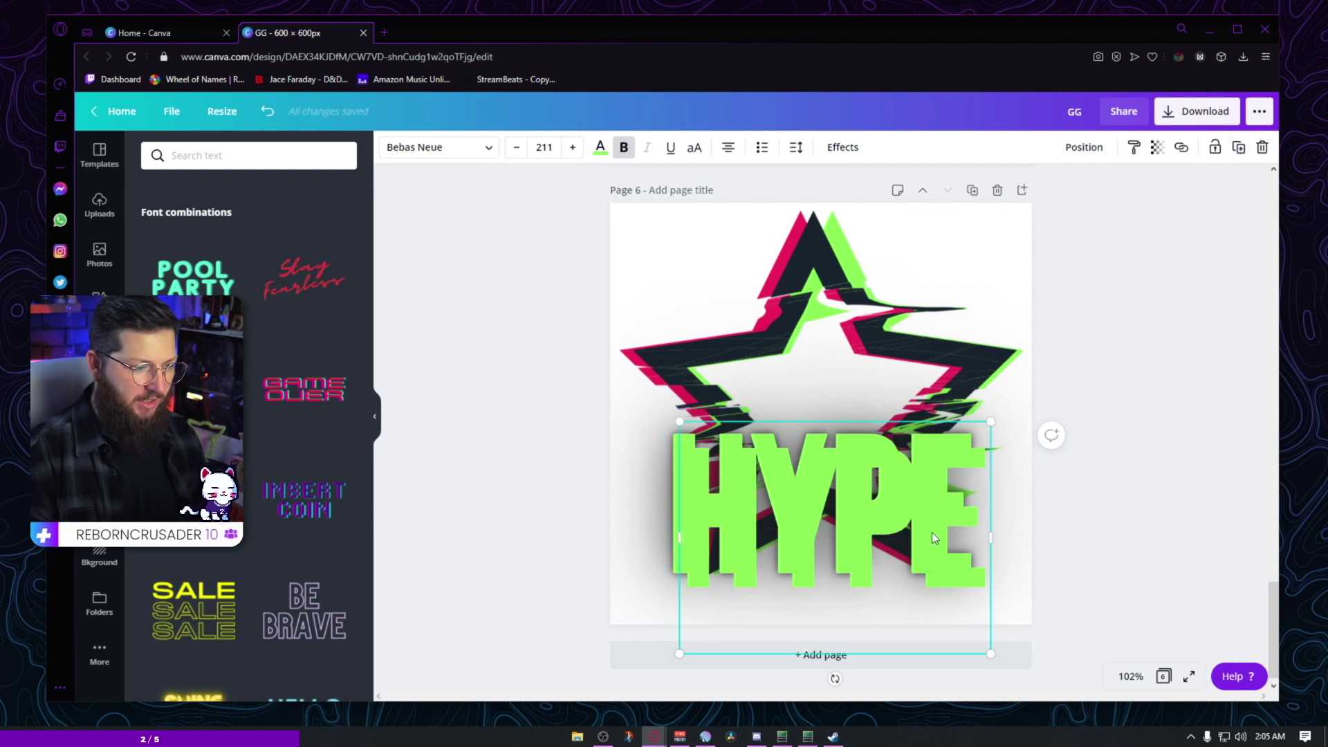
{"action": "left_click_drag", "start_coordinate": [932, 533], "coordinate": [918, 519]}
{"action": "left_click", "coordinate": [846, 149]}
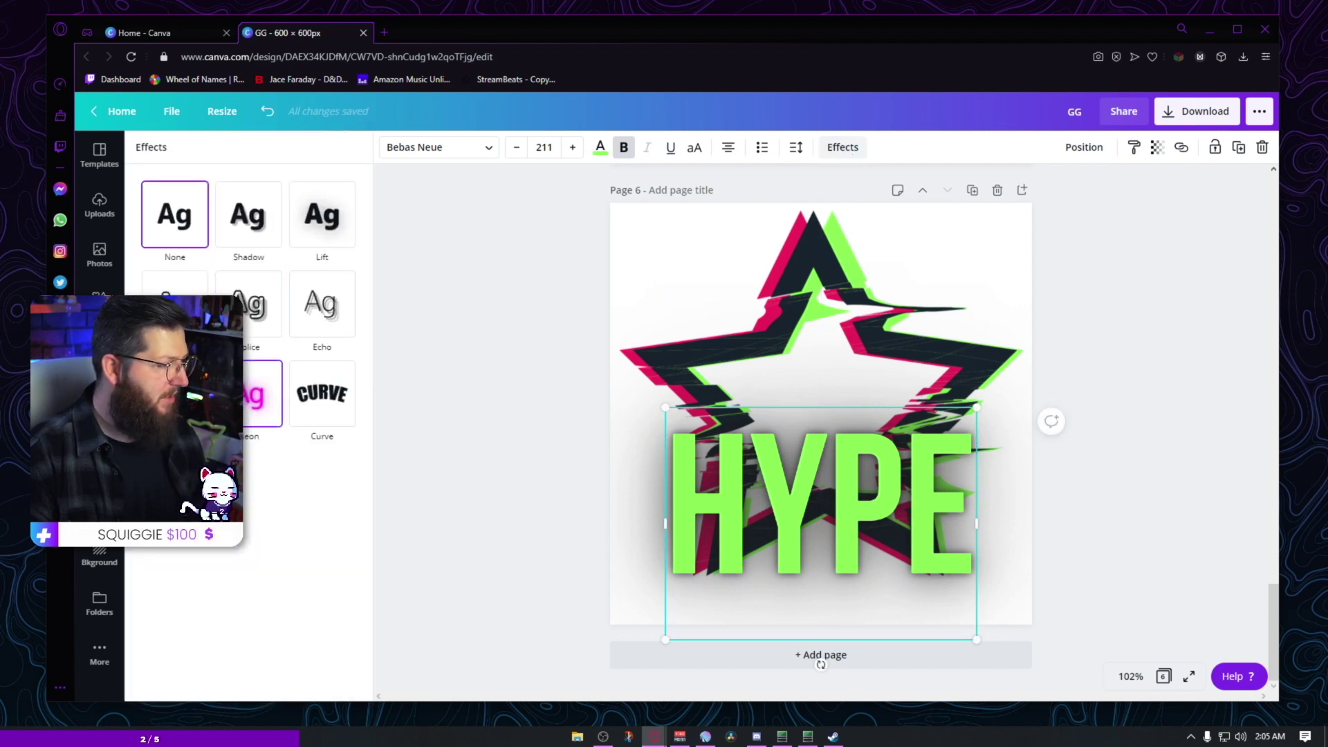
{"action": "left_click", "coordinate": [175, 393]}
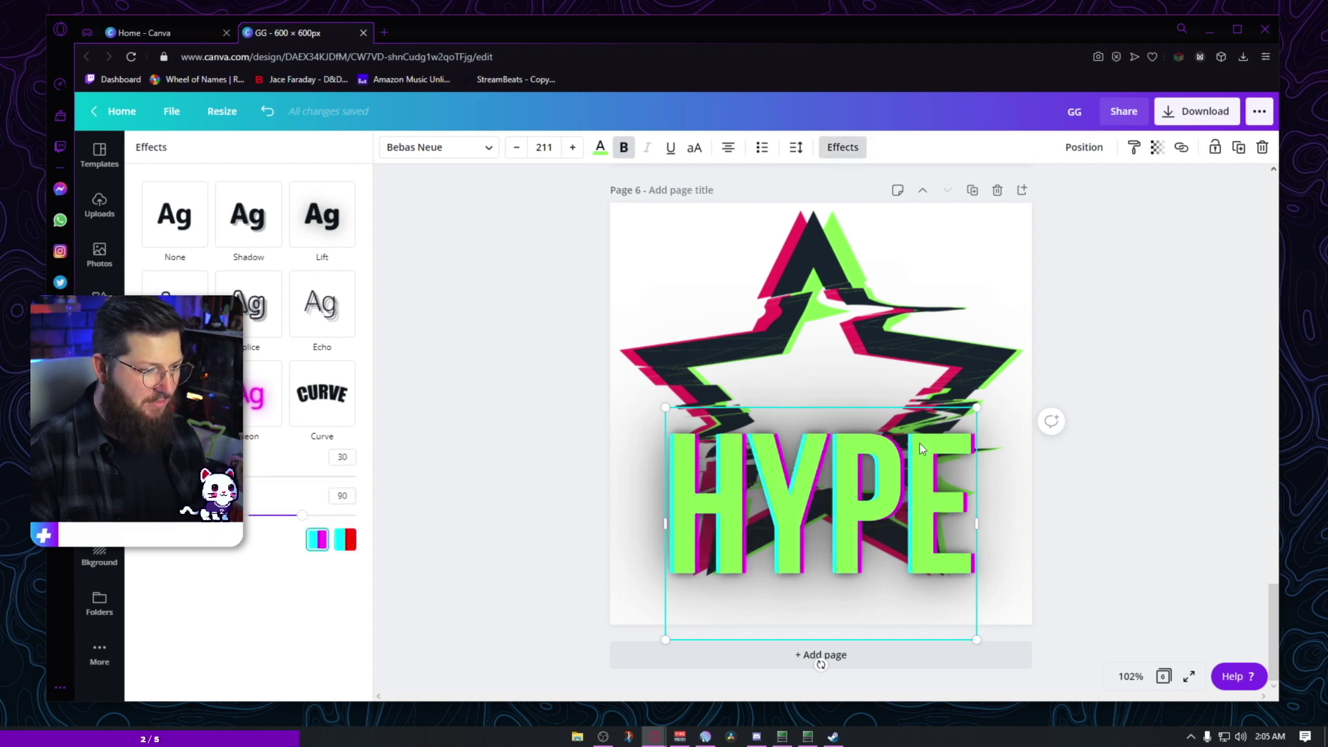
{"action": "left_click", "coordinate": [345, 540]}
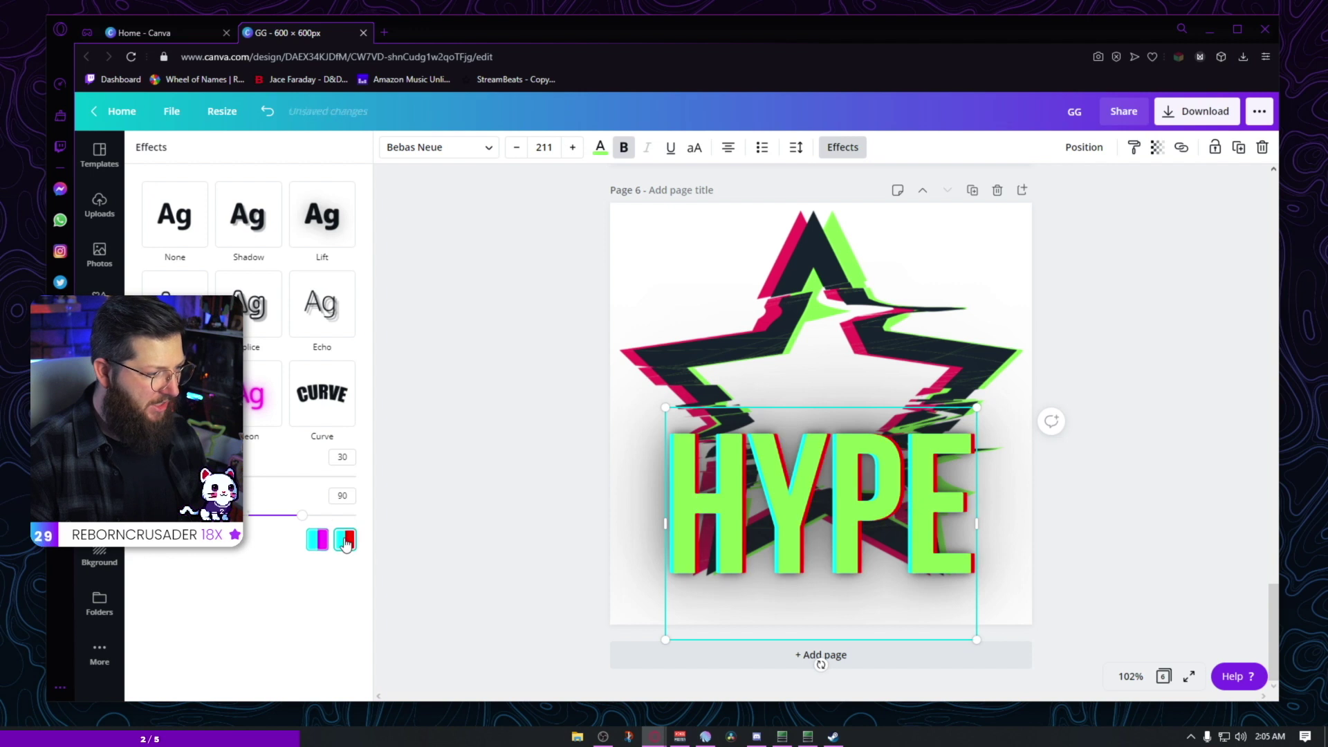
{"action": "left_click", "coordinate": [317, 547]}
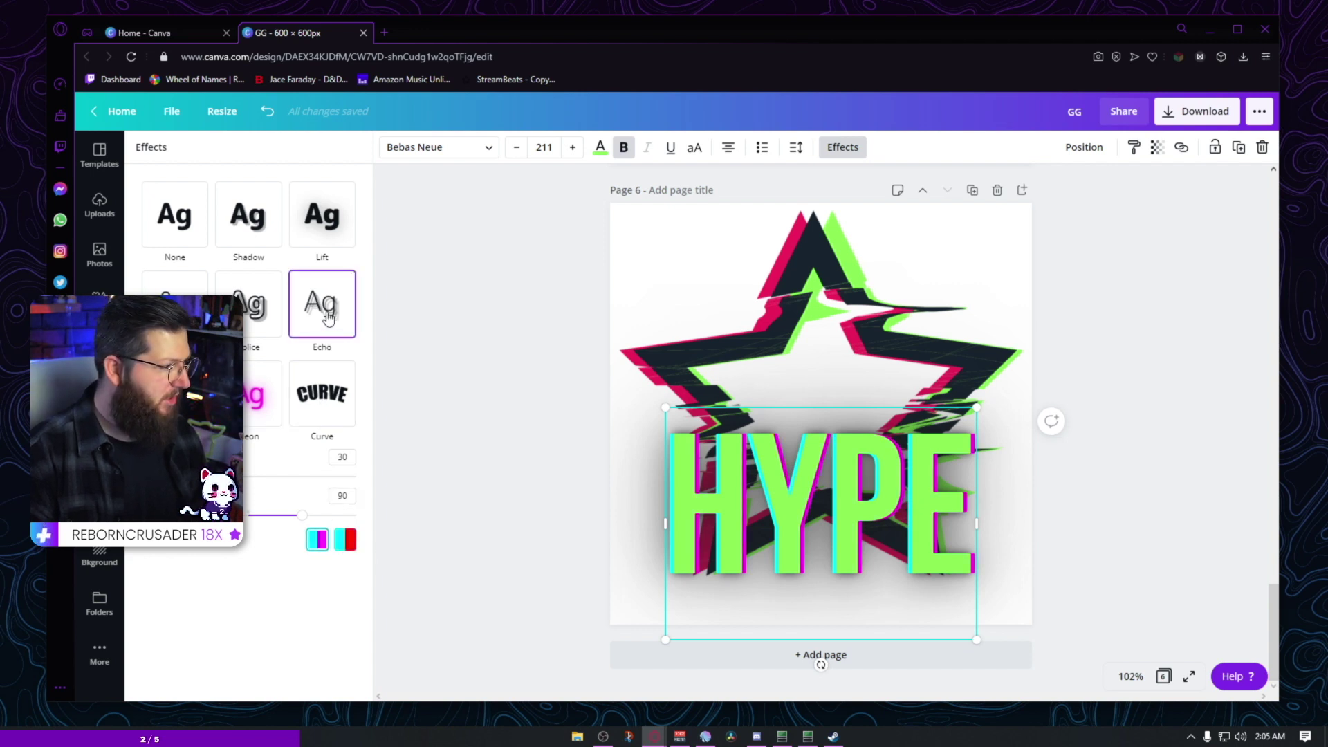
Step: Try the Neon effect on the upper green HYPE text copy and undo it
{"action": "left_click", "coordinate": [269, 409]}
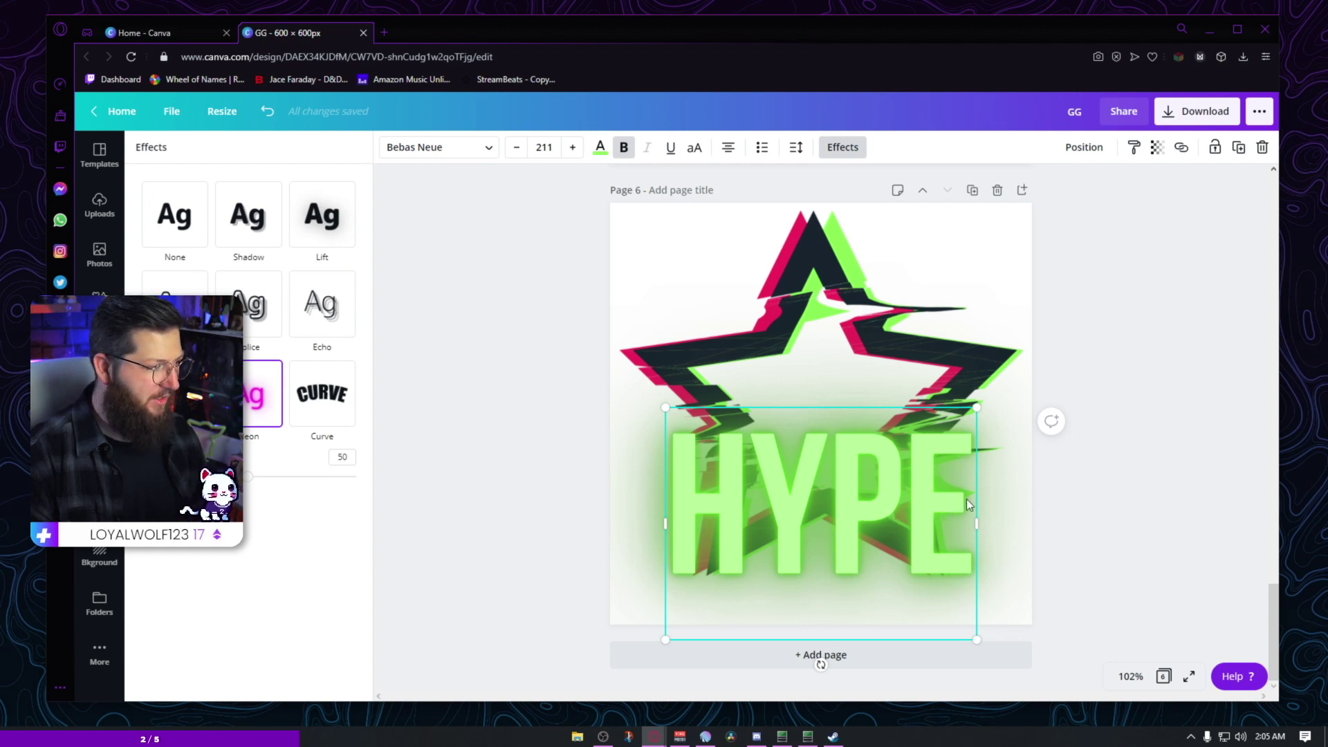
{"action": "left_click", "coordinate": [1206, 493]}
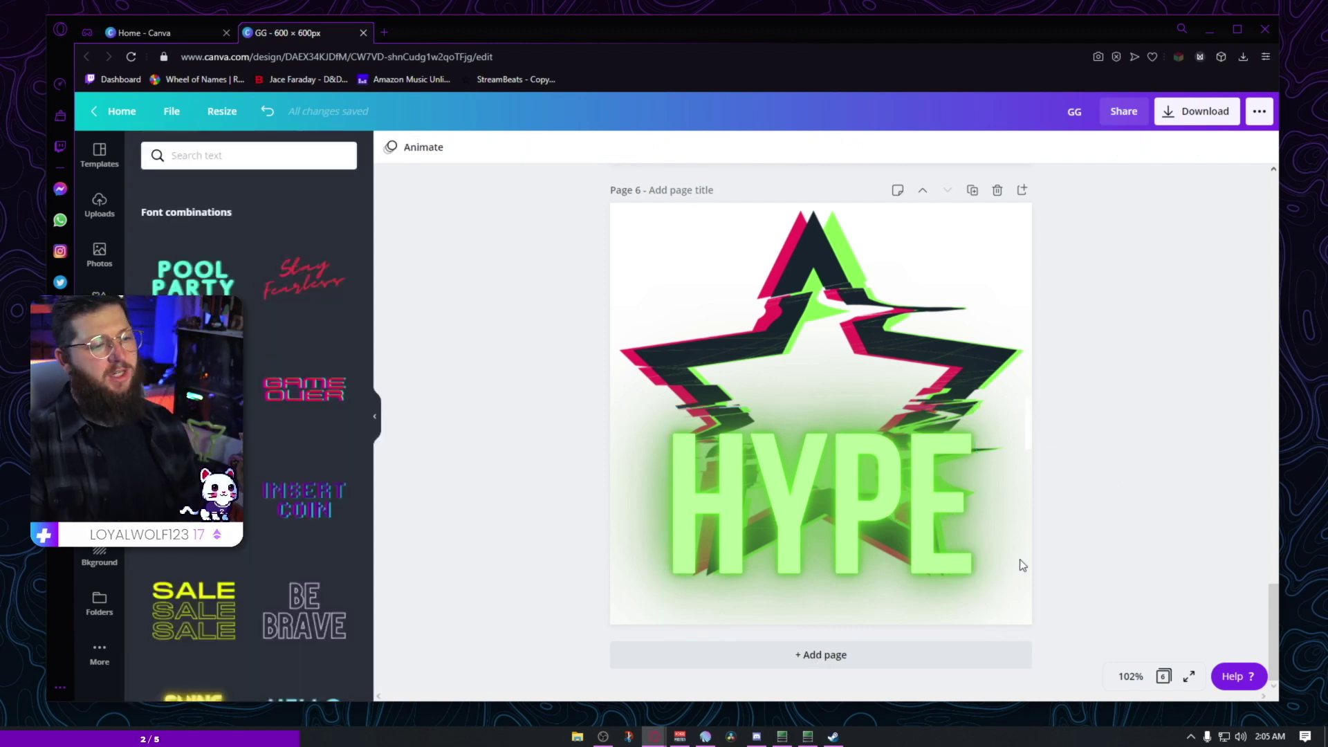
{"action": "left_click", "coordinate": [953, 496]}
{"action": "key", "text": "ctrl+z"}
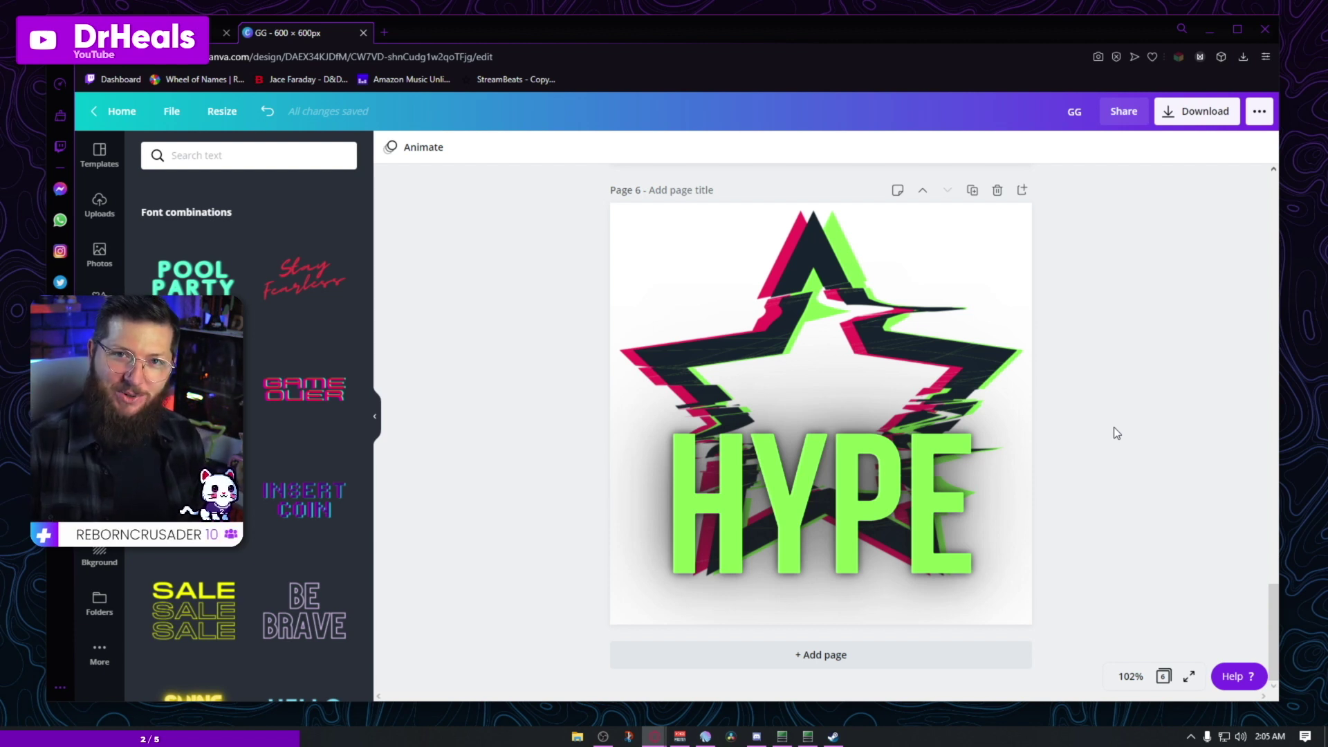
{"action": "left_click", "coordinate": [929, 571]}
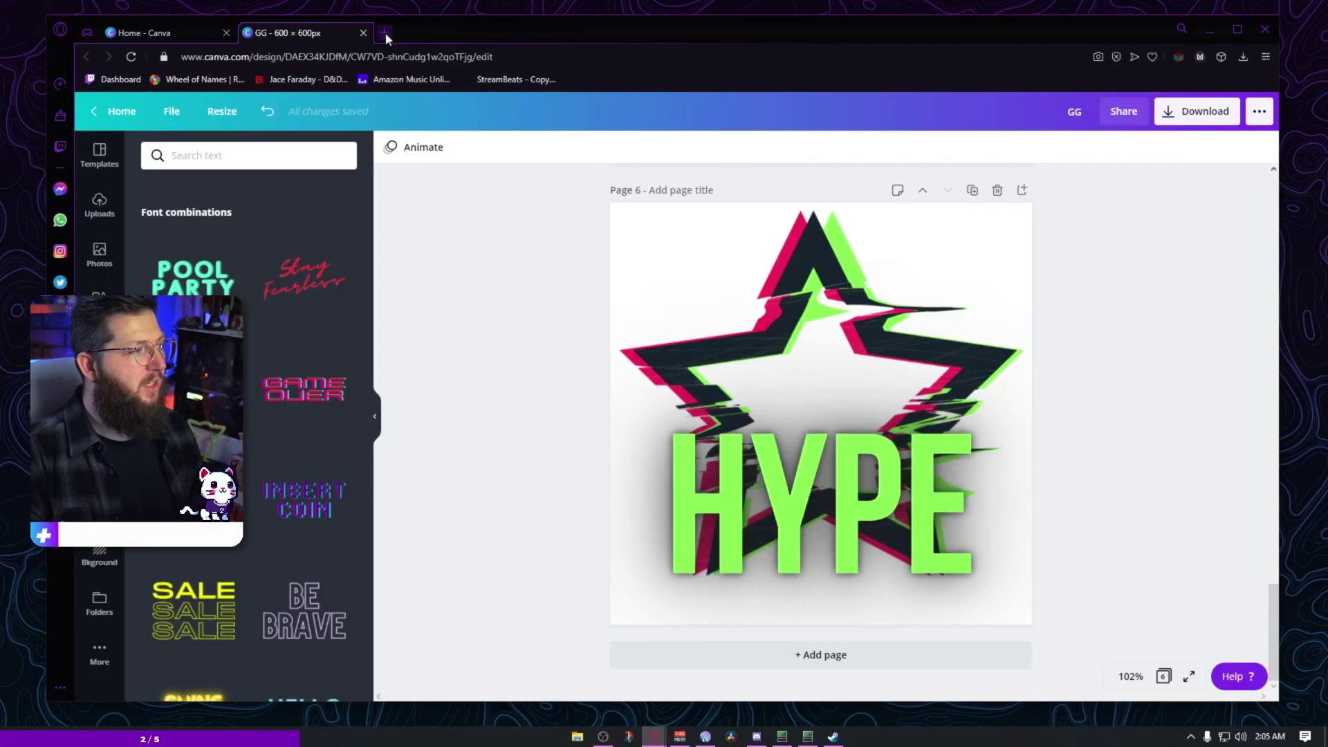
Step: Open applic.dev/inspect/twitch-elements/ in a new browser tab
{"action": "left_click", "coordinate": [384, 32]}
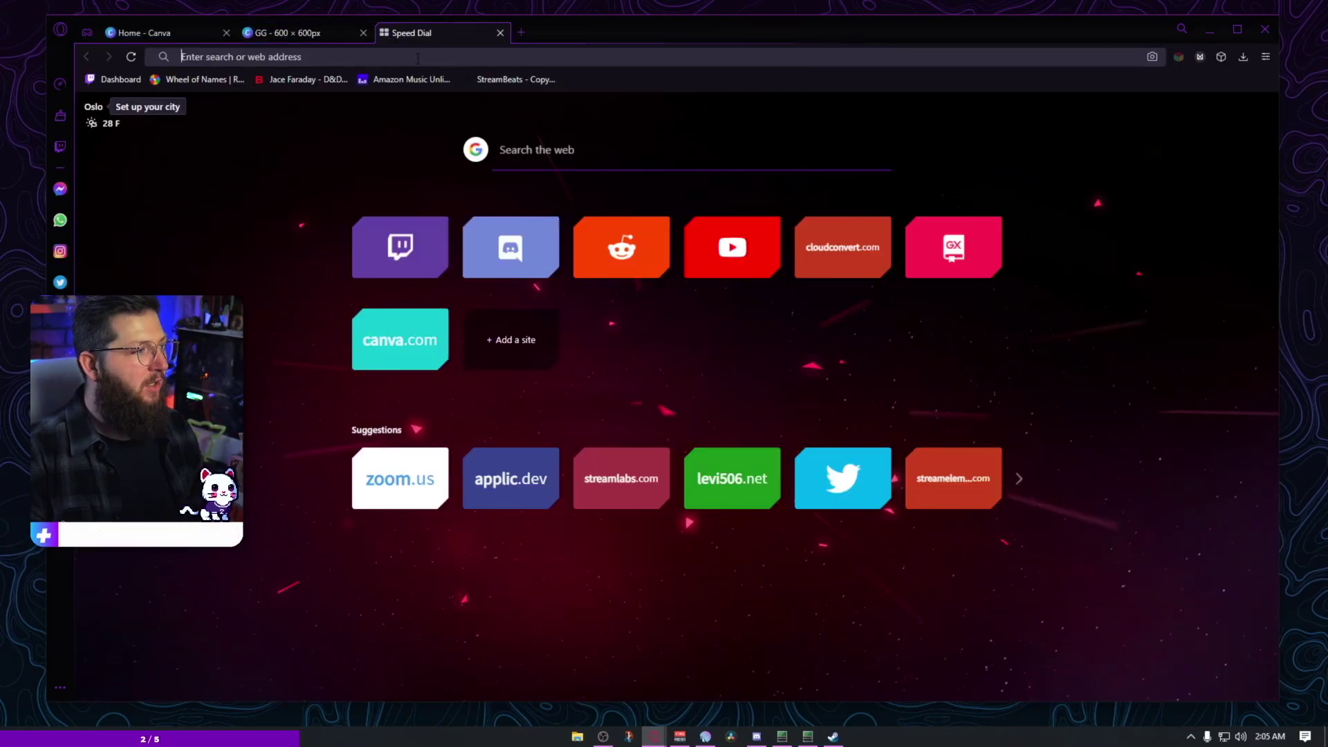
{"action": "type", "text": "https://applic.dev/inspect/twitch-elements/"}
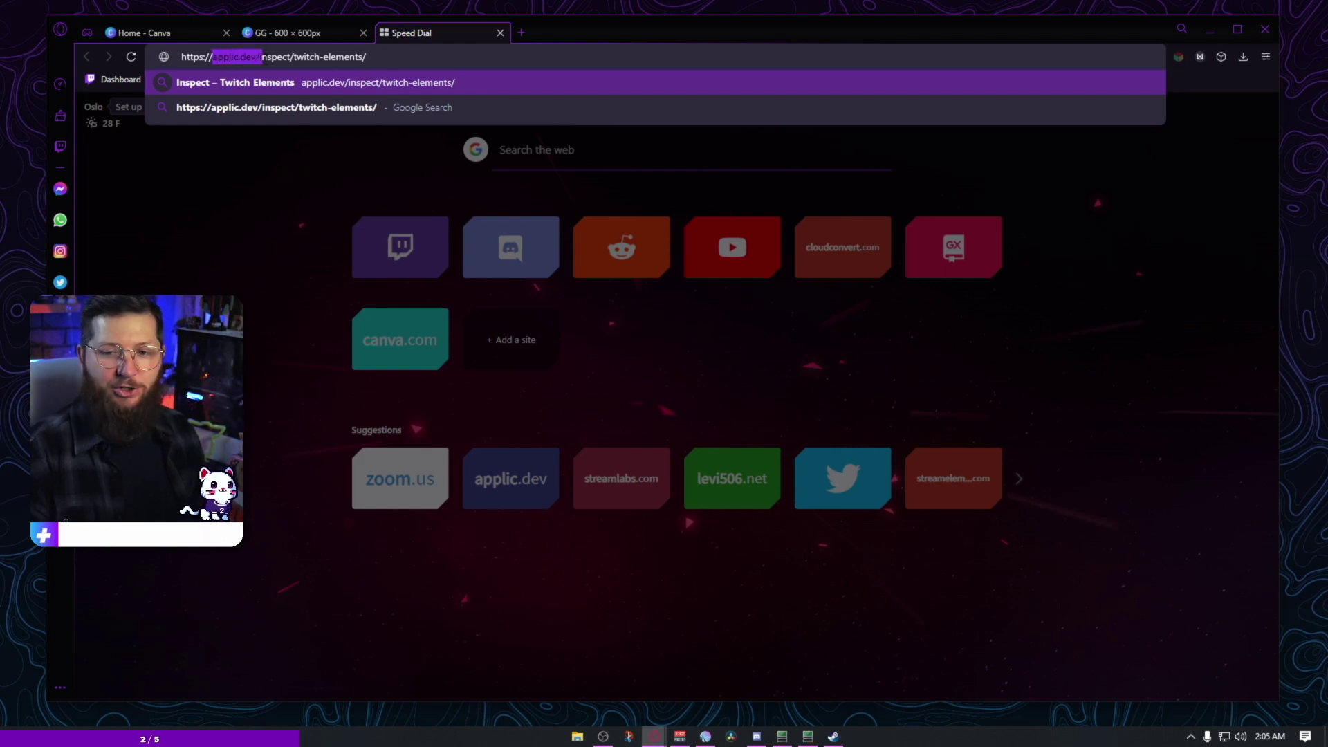
{"action": "left_click_drag", "start_coordinate": [263, 56], "coordinate": [387, 56]}
{"action": "left_click", "coordinate": [440, 57]}
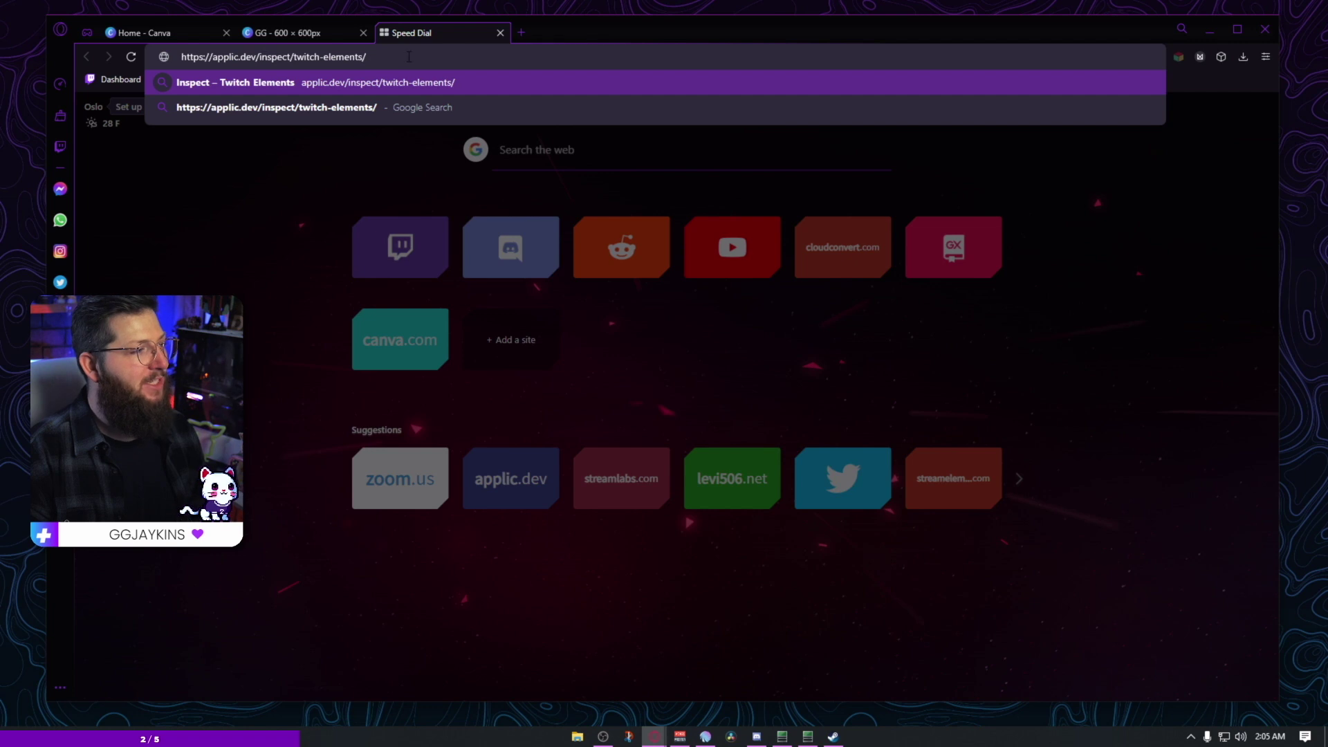
{"action": "key", "text": "Return"}
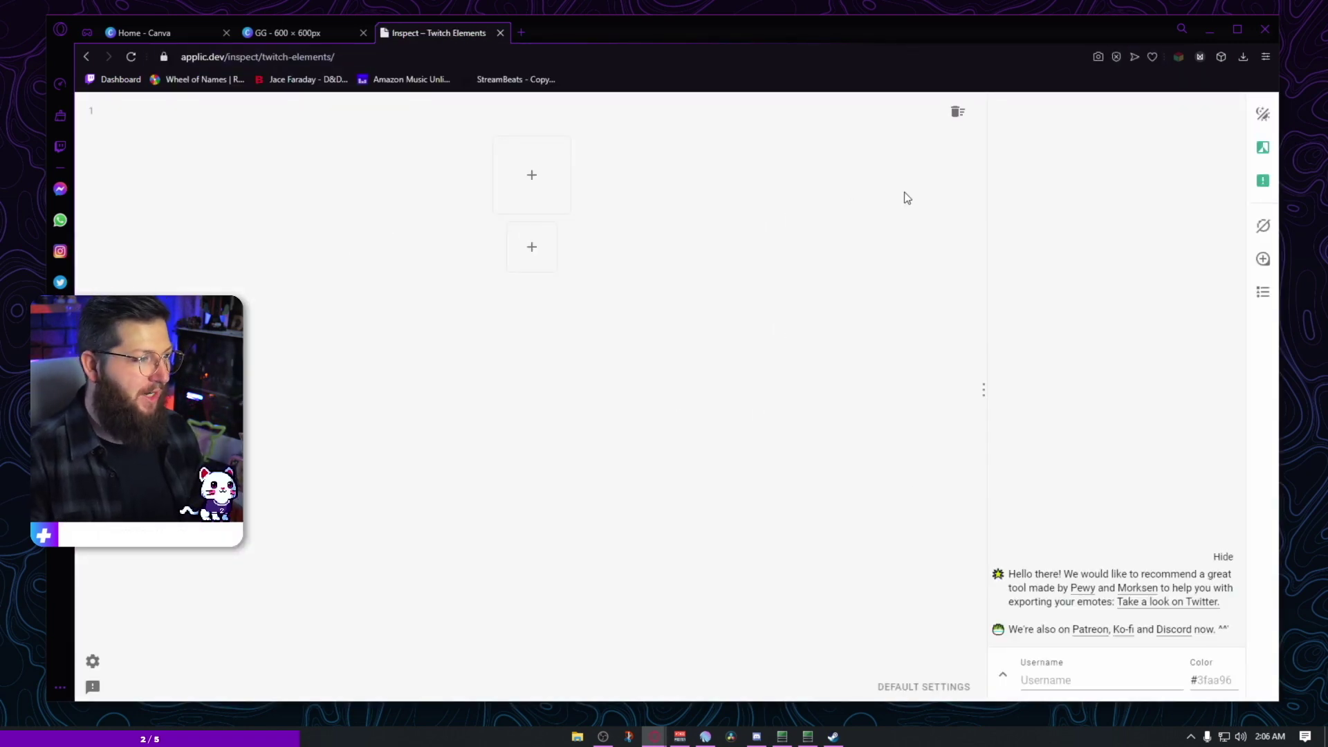
Step: Return to the GG design and look through its pages to review the finished graphics
{"action": "left_click", "coordinate": [276, 32]}
{"action": "scroll", "coordinate": [994, 356], "scroll_direction": "up", "scroll_amount": 10}
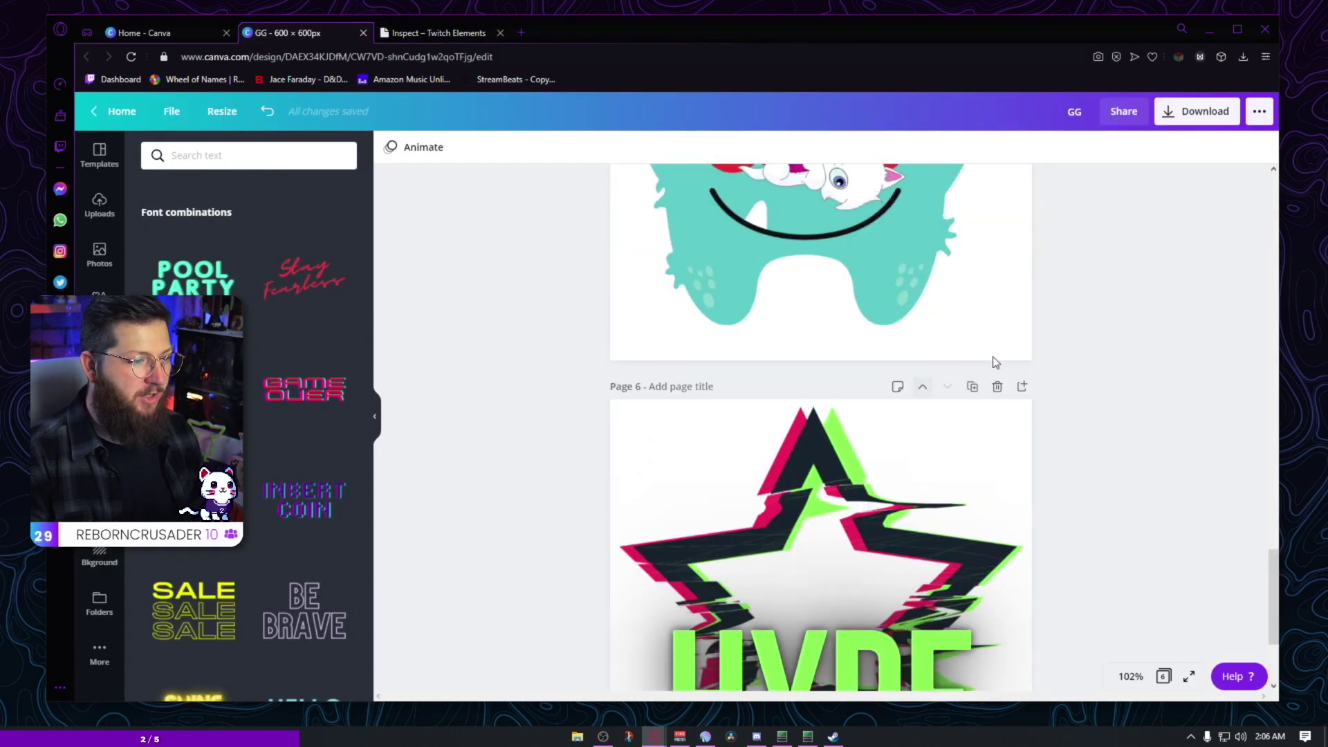
{"action": "scroll", "coordinate": [1066, 375], "scroll_direction": "up", "scroll_amount": 10}
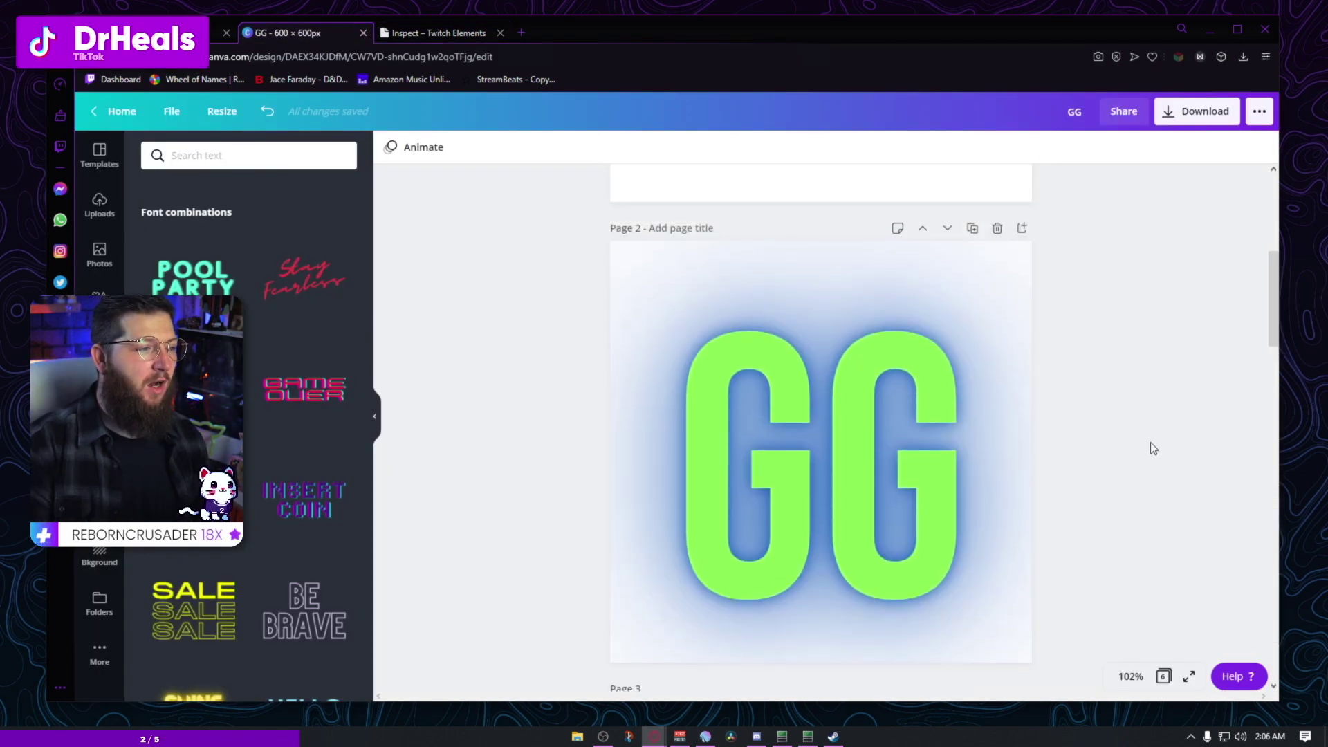
{"action": "scroll", "coordinate": [1152, 449], "scroll_direction": "down", "scroll_amount": 8}
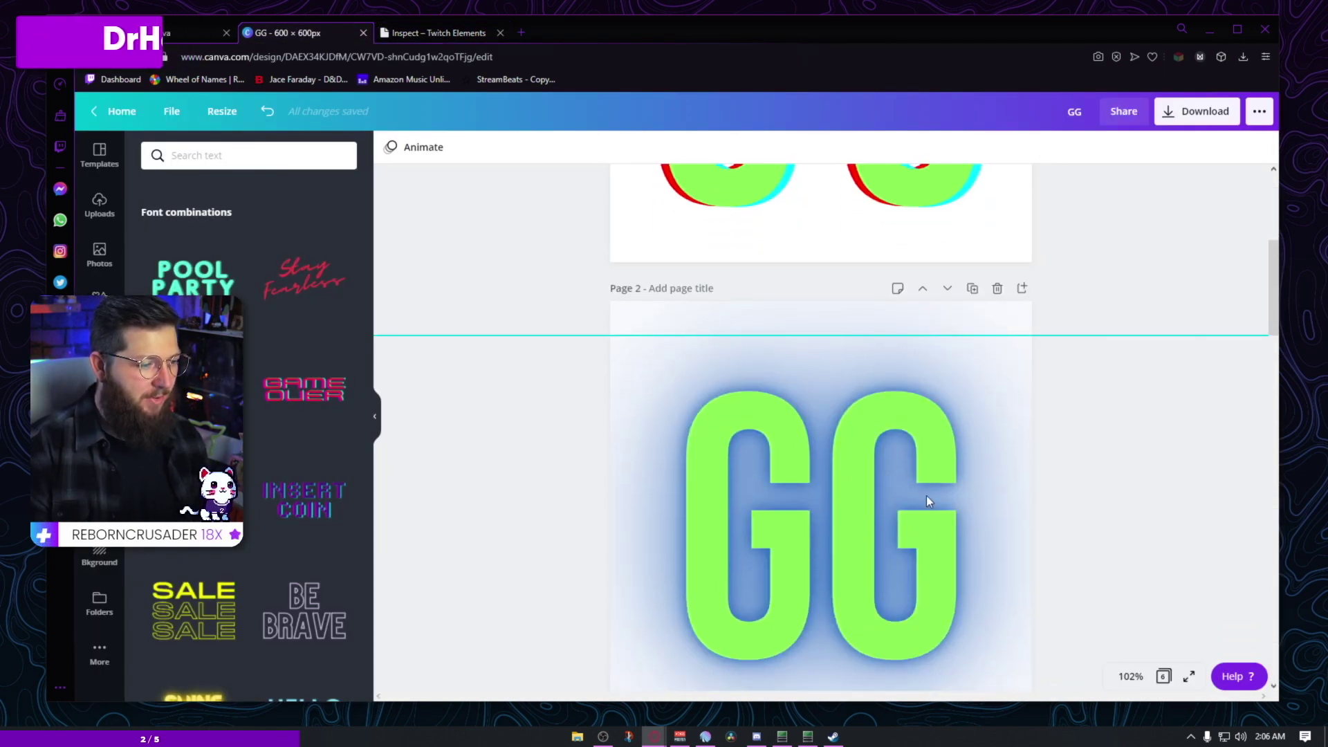
{"action": "scroll", "coordinate": [1062, 458], "scroll_direction": "down", "scroll_amount": 10}
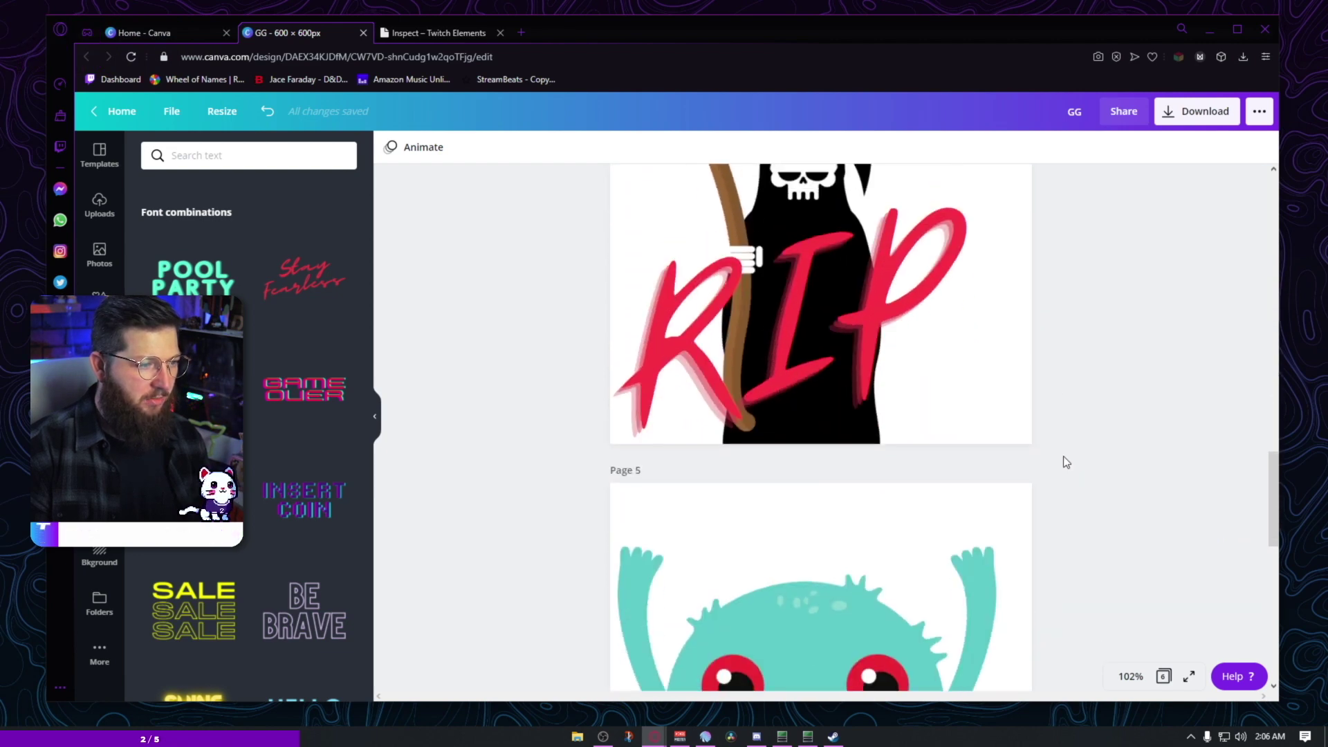
{"action": "scroll", "coordinate": [1064, 456], "scroll_direction": "up", "scroll_amount": 6}
{"action": "scroll", "coordinate": [1064, 460], "scroll_direction": "up", "scroll_amount": 4}
{"action": "scroll", "coordinate": [885, 446], "scroll_direction": "down", "scroll_amount": 13}
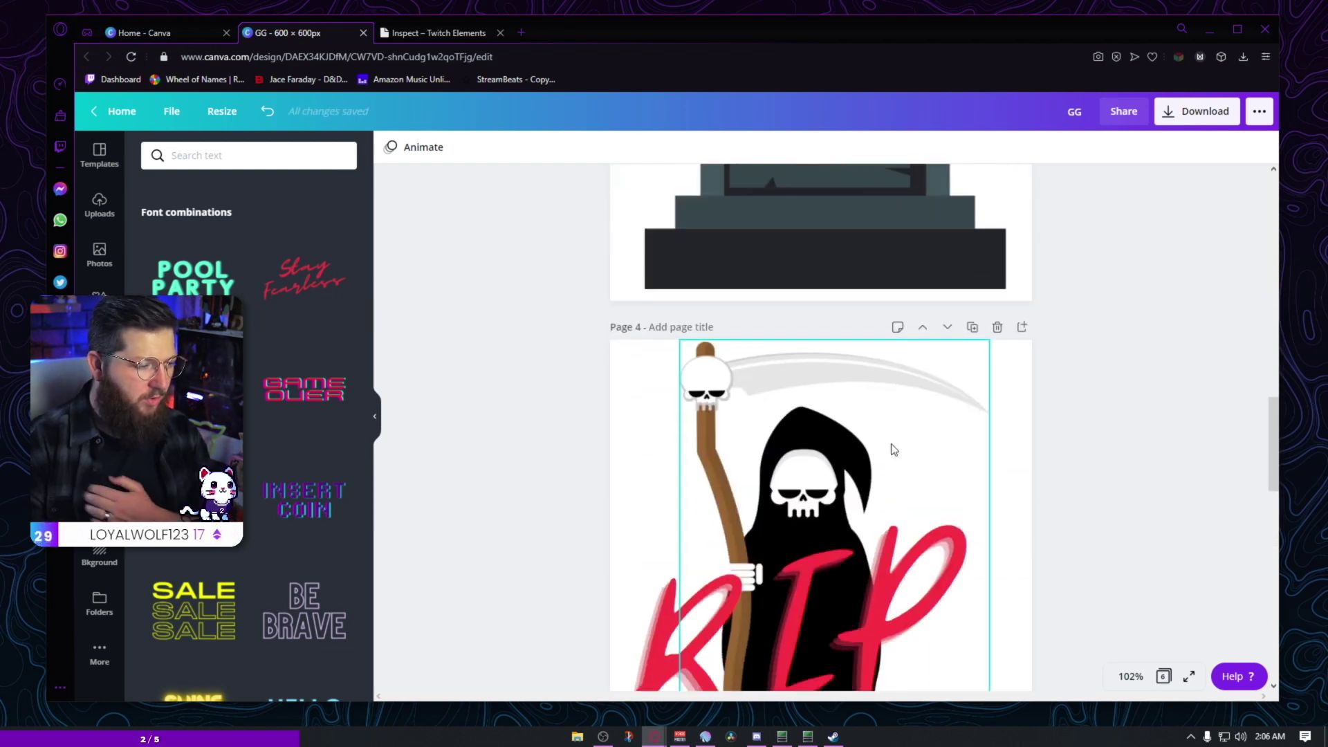
{"action": "scroll", "coordinate": [895, 441], "scroll_direction": "up", "scroll_amount": 4}
{"action": "scroll", "coordinate": [982, 387], "scroll_direction": "up", "scroll_amount": 10}
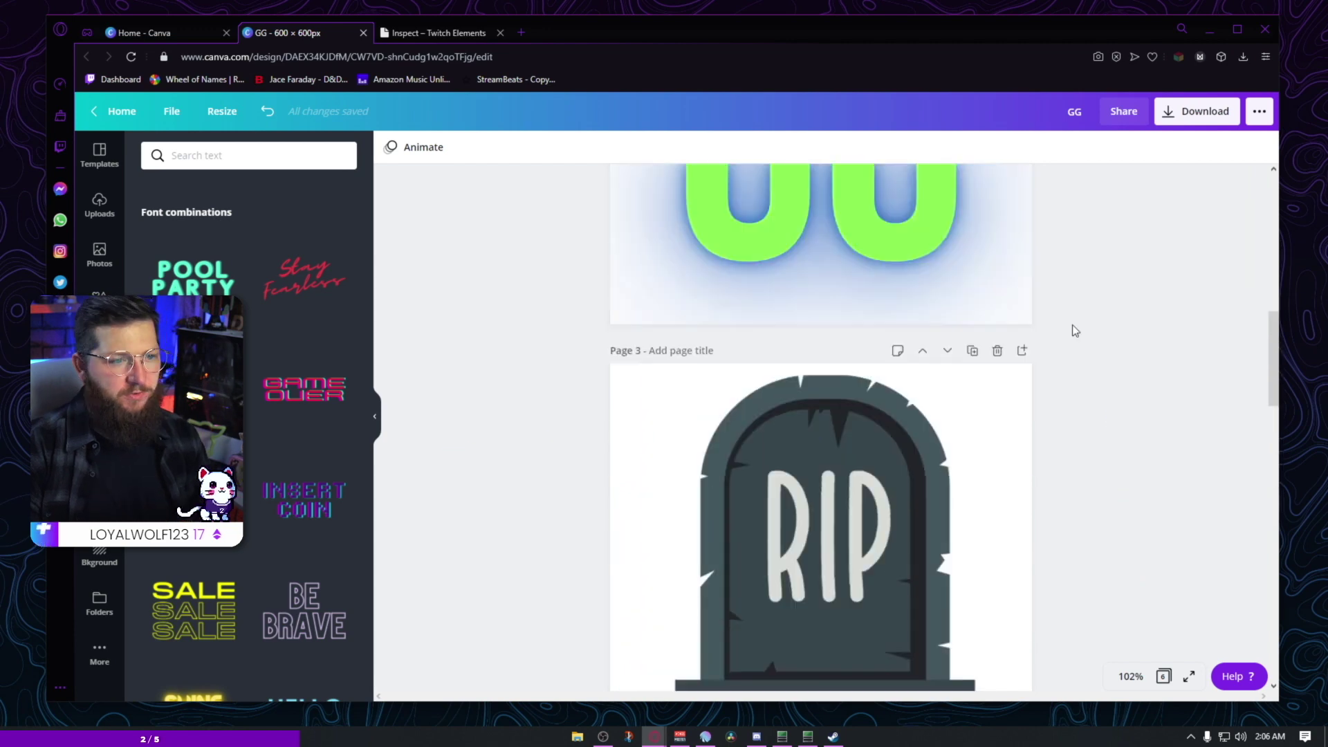
Step: Download all six pages as PNG at size 1 with a transparent background
{"action": "scroll", "coordinate": [1036, 220], "scroll_direction": "up", "scroll_amount": 3}
{"action": "left_click", "coordinate": [1179, 118]}
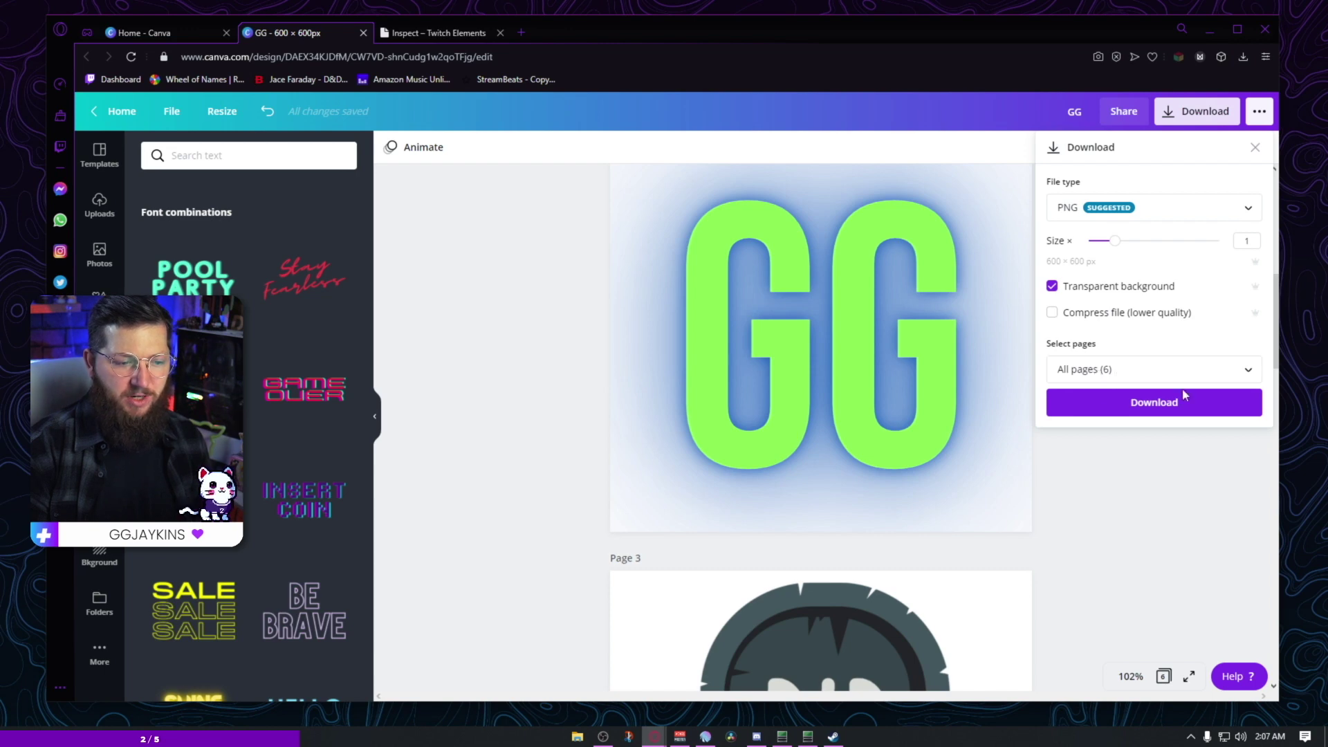
{"action": "left_click", "coordinate": [1139, 404]}
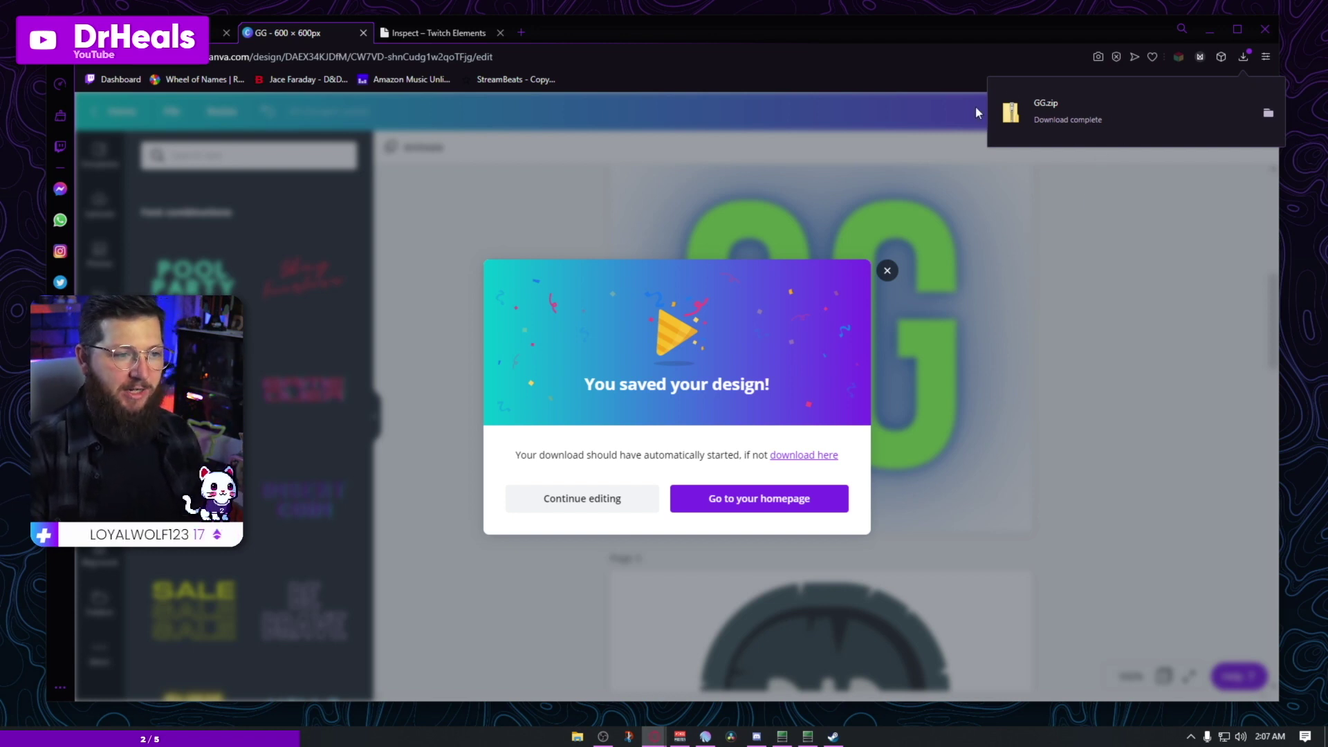
Step: Open the downloaded GG.zip and extract its PNG files to the GG folder in Downloads, closing the archive window
{"action": "left_click", "coordinate": [1106, 110]}
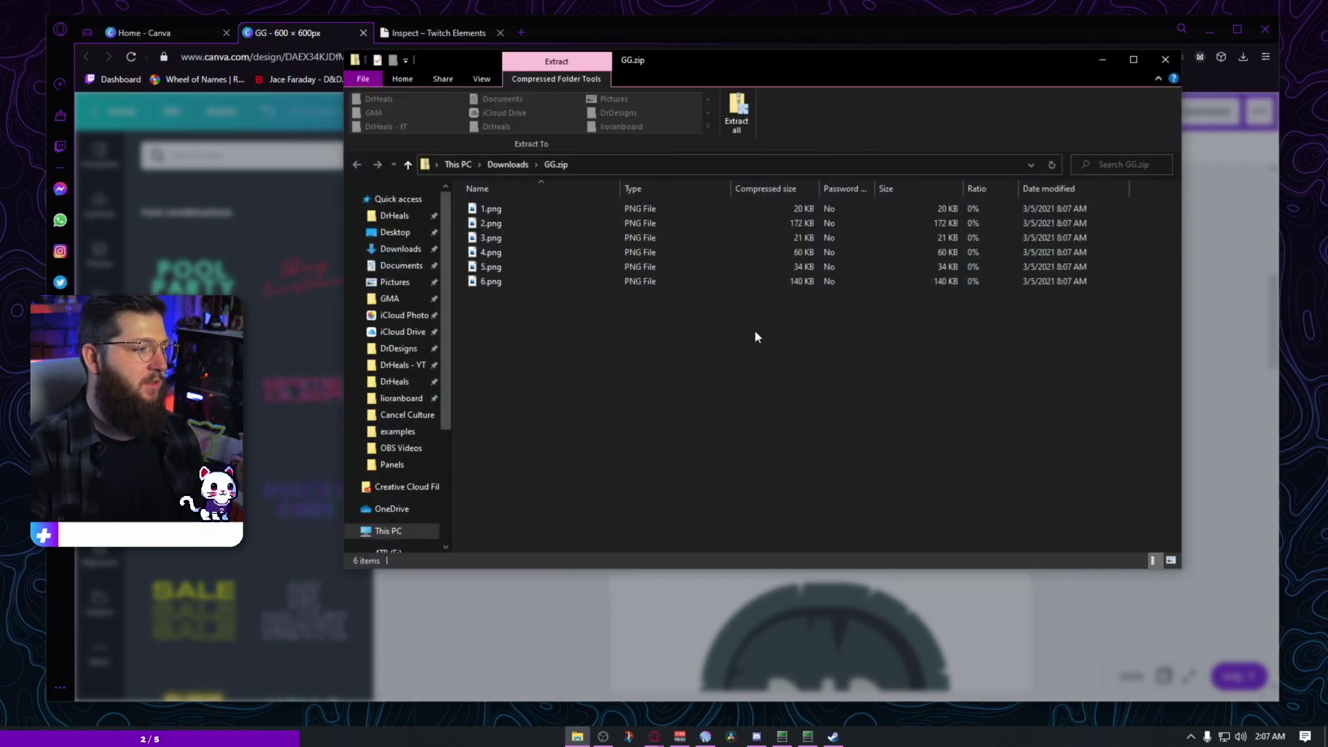
{"action": "left_click", "coordinate": [737, 114]}
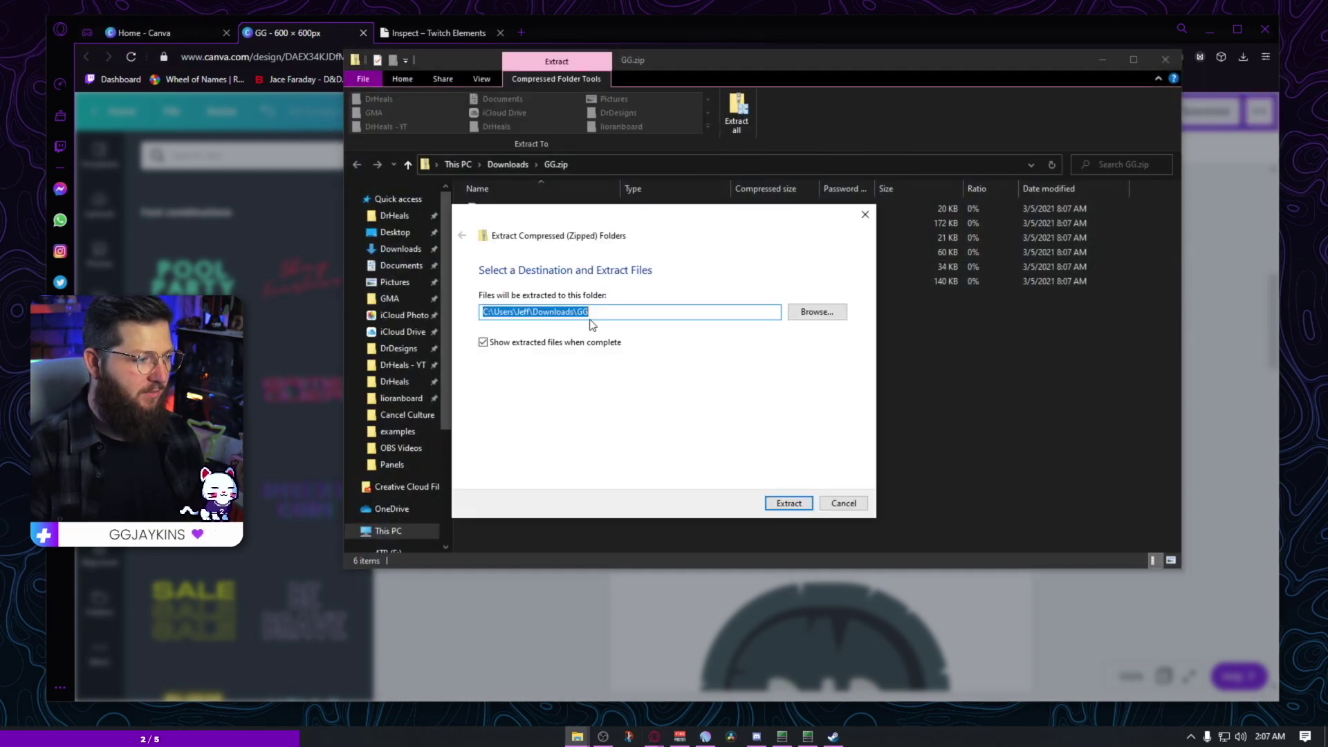
{"action": "left_click", "coordinate": [788, 503]}
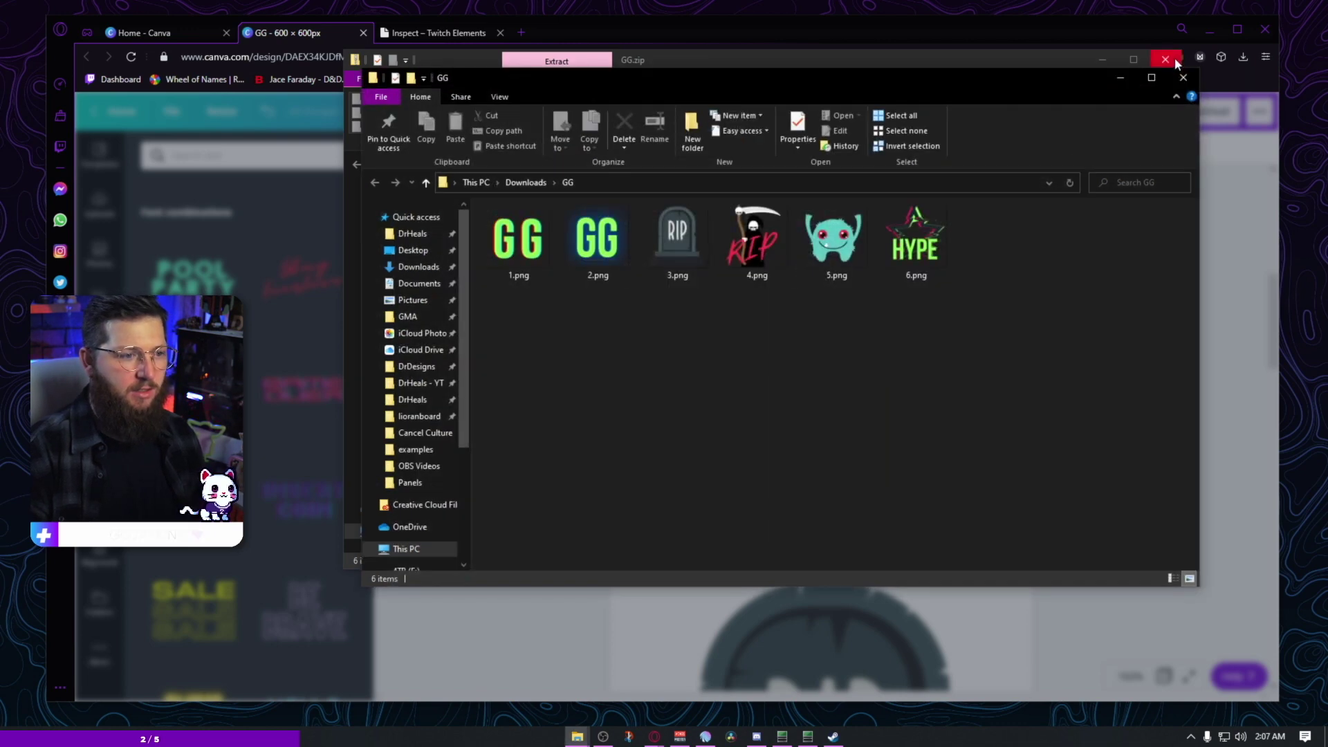
{"action": "left_click", "coordinate": [1165, 59]}
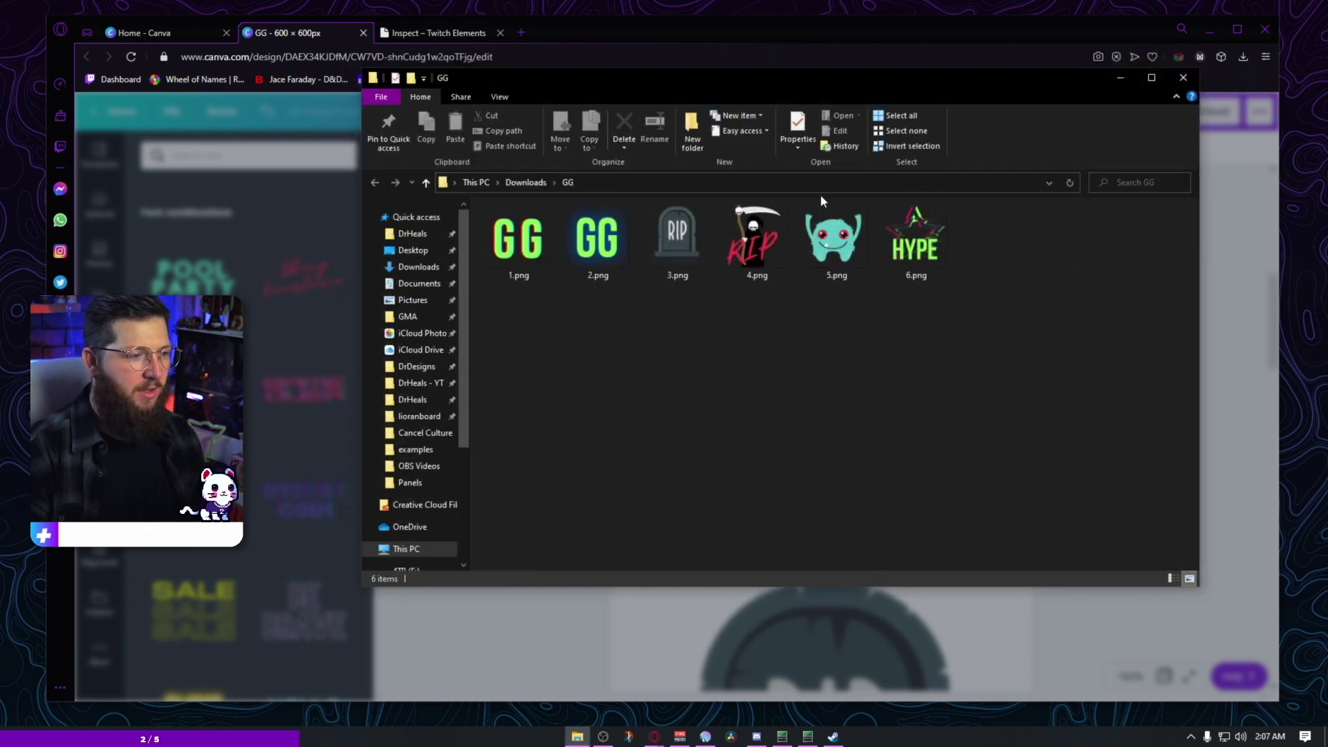
Step: Bring the extracted GG folder alongside the Twitch Elements inspector page and load 2.png into its first emote slot
{"action": "left_click_drag", "start_coordinate": [820, 74], "coordinate": [465, 22]}
{"action": "left_click", "coordinate": [913, 40]}
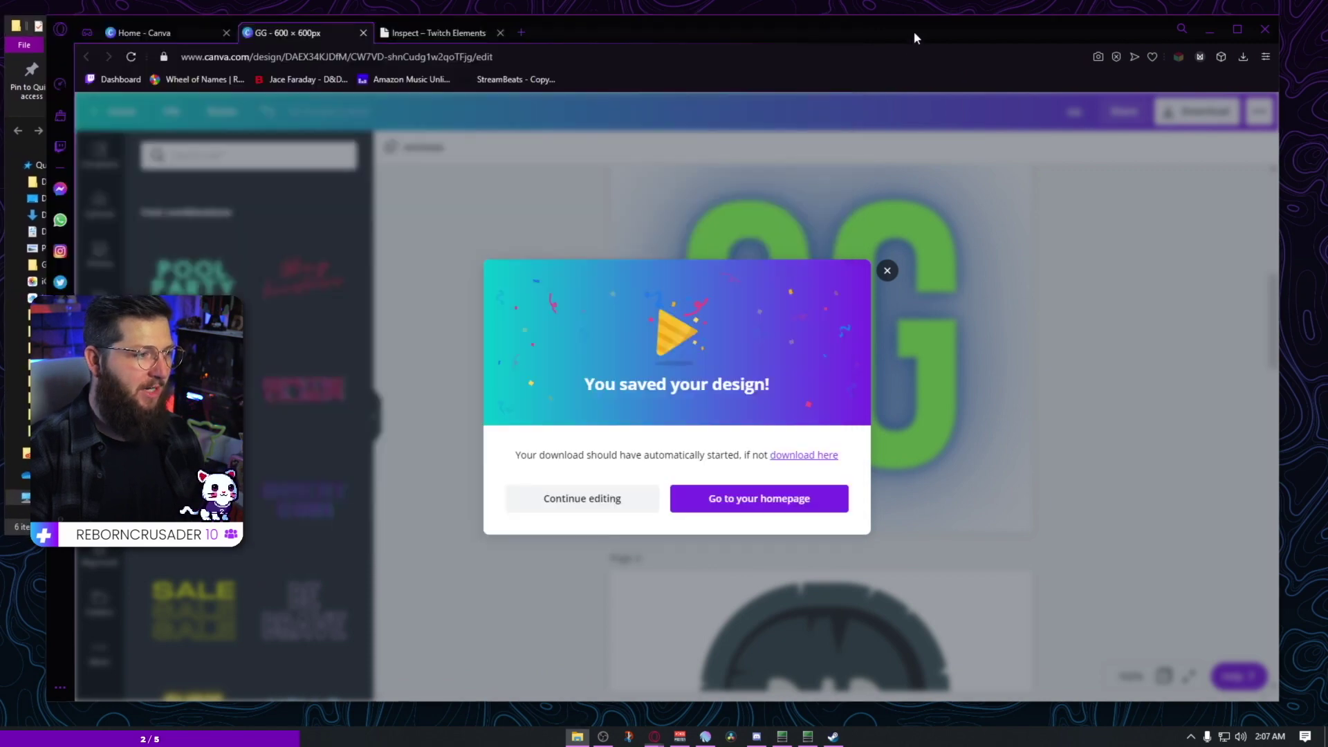
{"action": "left_click", "coordinate": [443, 33]}
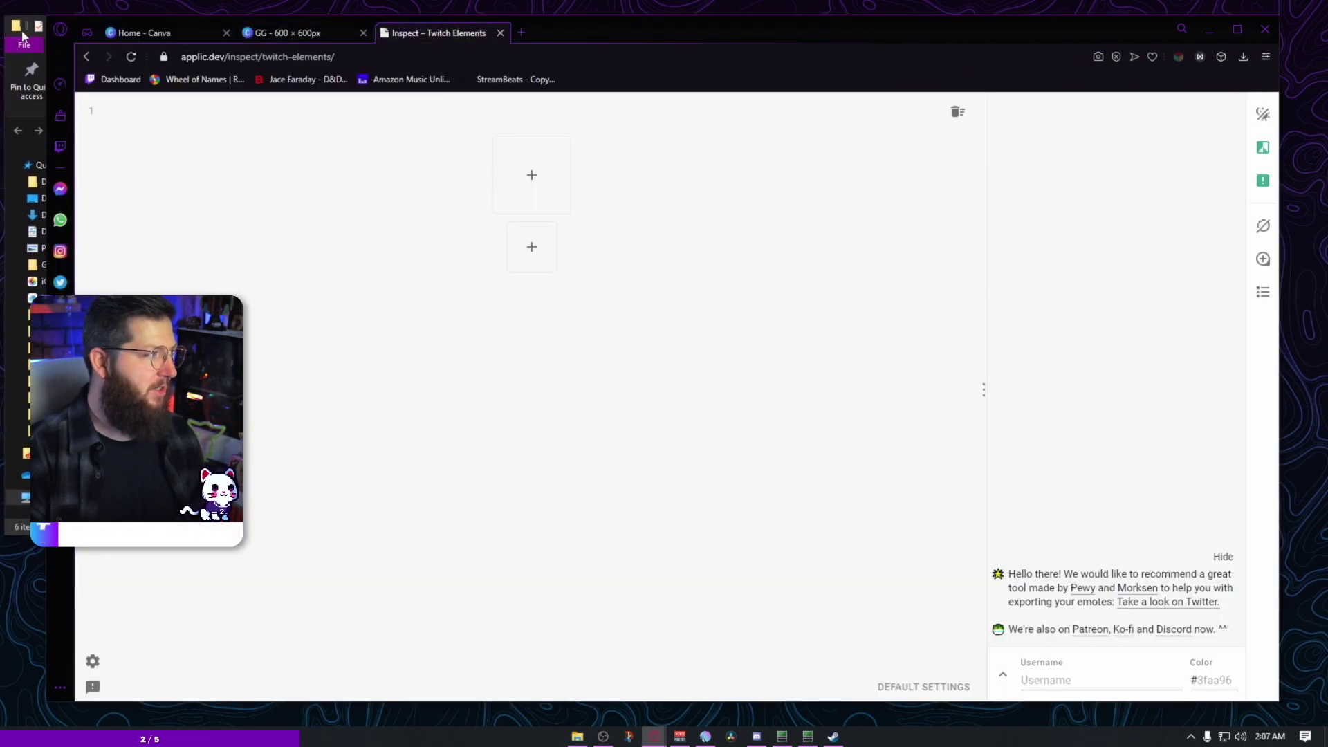
{"action": "left_click", "coordinate": [18, 147]}
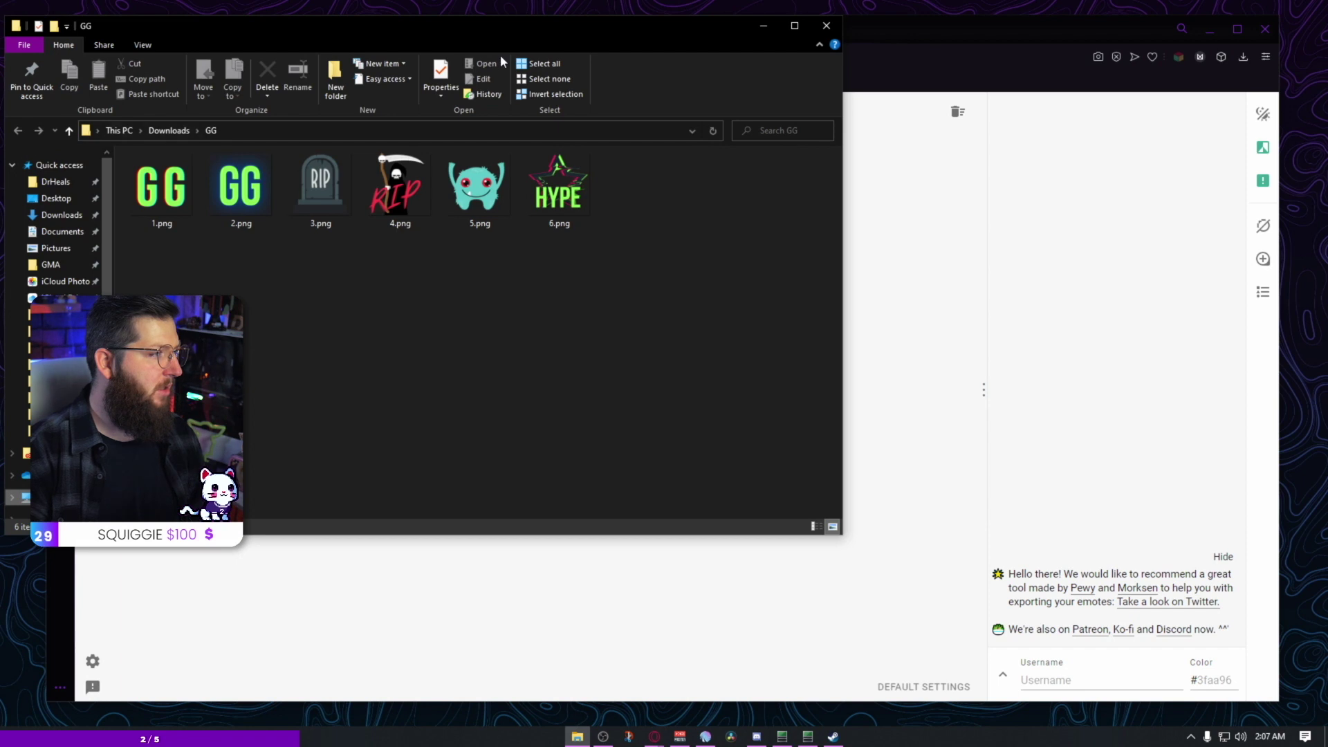
{"action": "left_click_drag", "start_coordinate": [501, 36], "coordinate": [525, 342]}
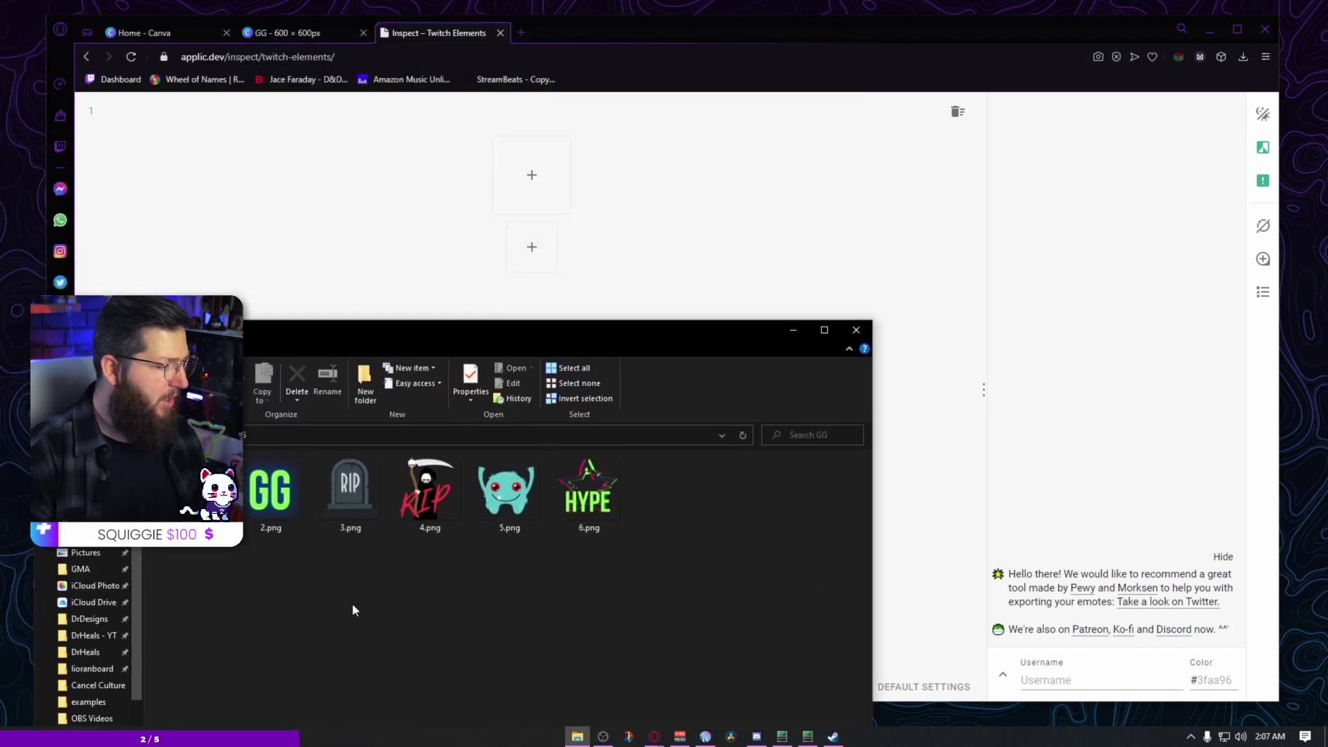
{"action": "left_click_drag", "start_coordinate": [270, 490], "coordinate": [524, 186]}
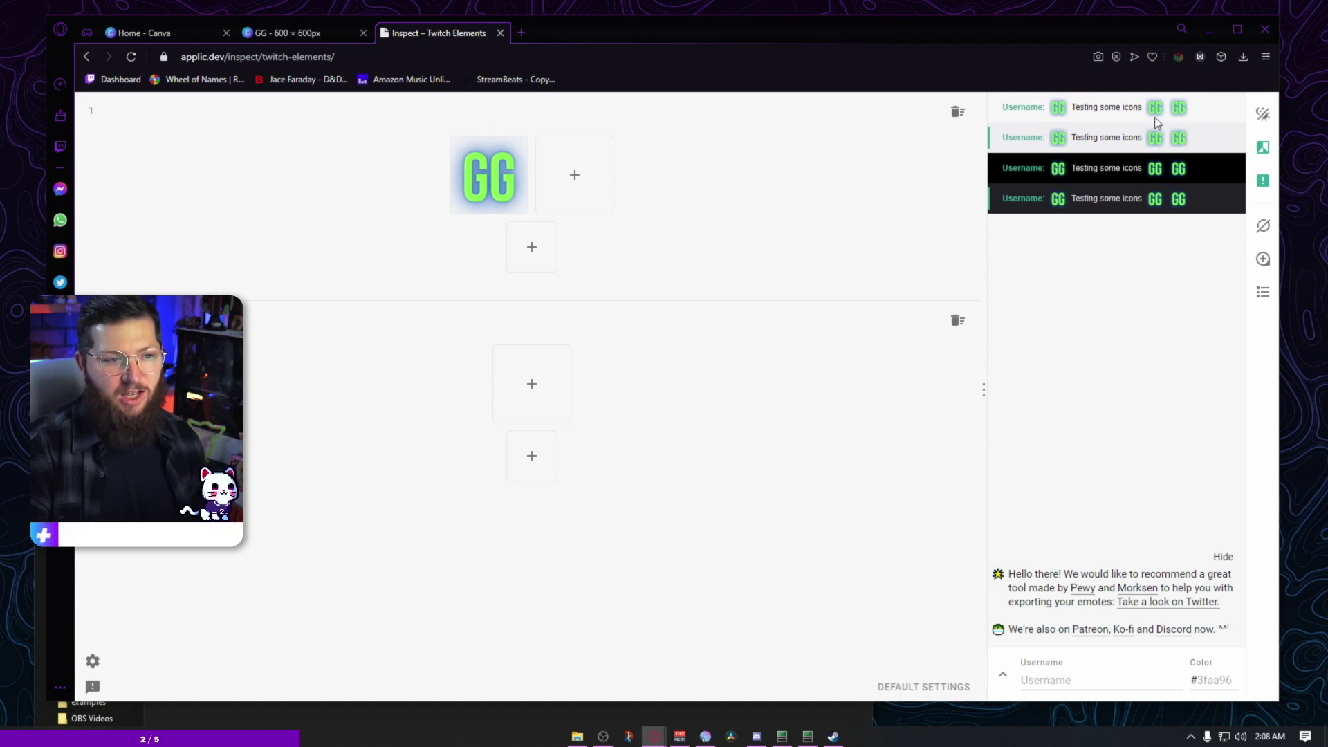
Step: Return to the GG design, dismiss the saved-design message and set the page 2 GG text's font size to 350
{"action": "left_click", "coordinate": [297, 32]}
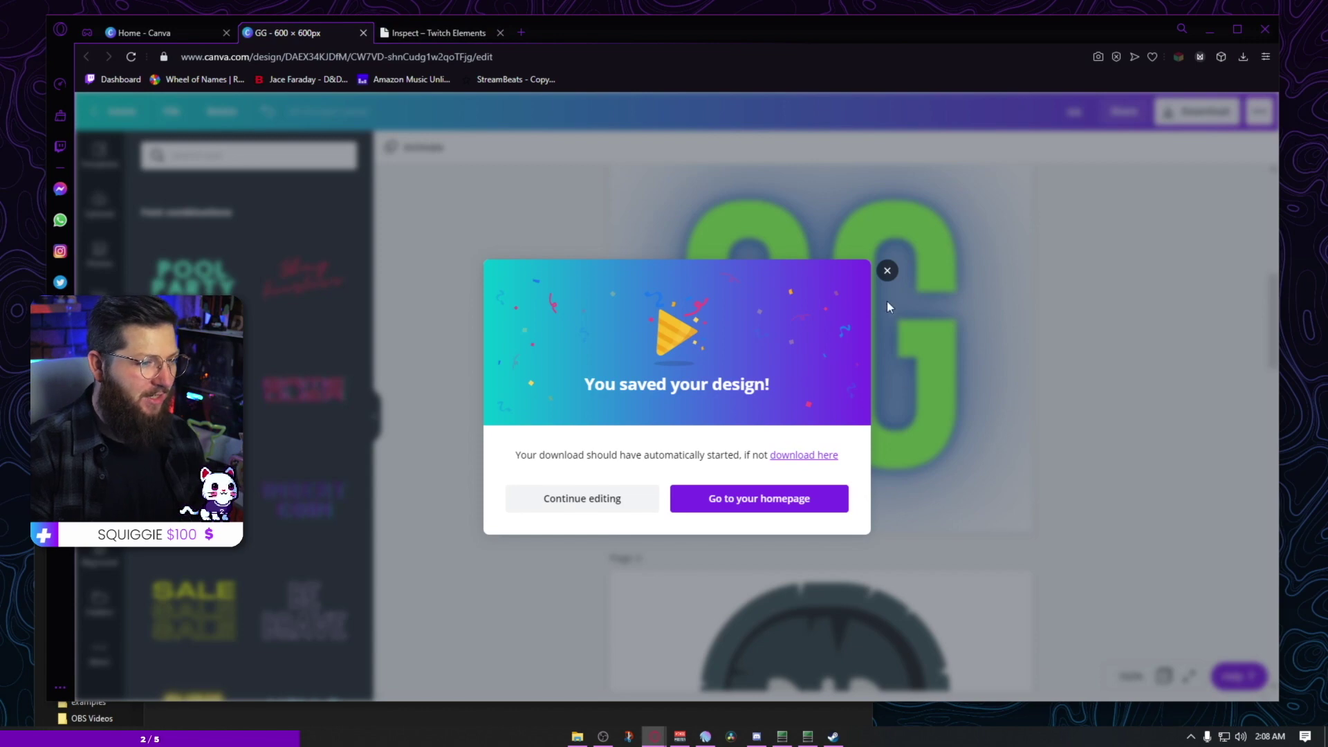
{"action": "left_click", "coordinate": [887, 270]}
{"action": "scroll", "coordinate": [1125, 392], "scroll_direction": "down", "scroll_amount": 5}
{"action": "left_click_drag", "start_coordinate": [1111, 400], "coordinate": [965, 467]}
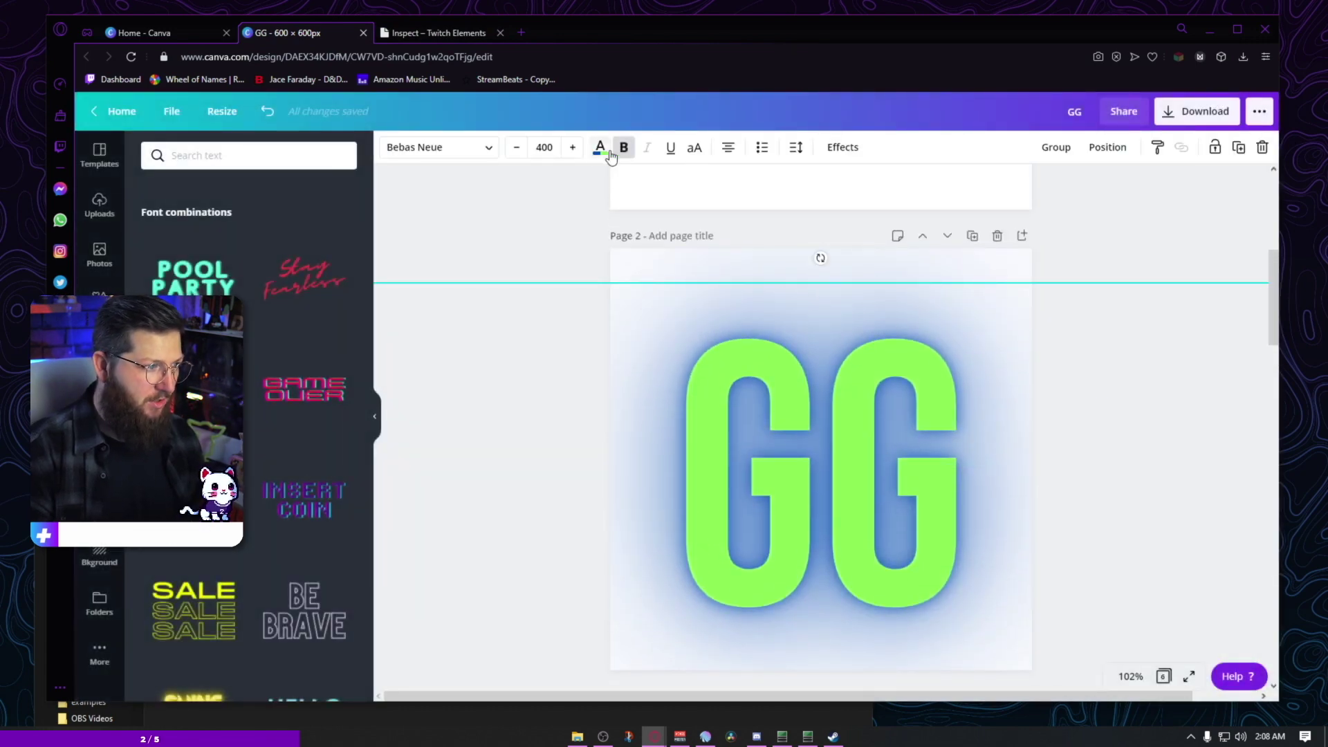
{"action": "left_click", "coordinate": [516, 148]}
{"action": "left_click", "coordinate": [516, 148]}
{"action": "left_click", "coordinate": [516, 148]}
{"action": "left_click", "coordinate": [516, 148]}
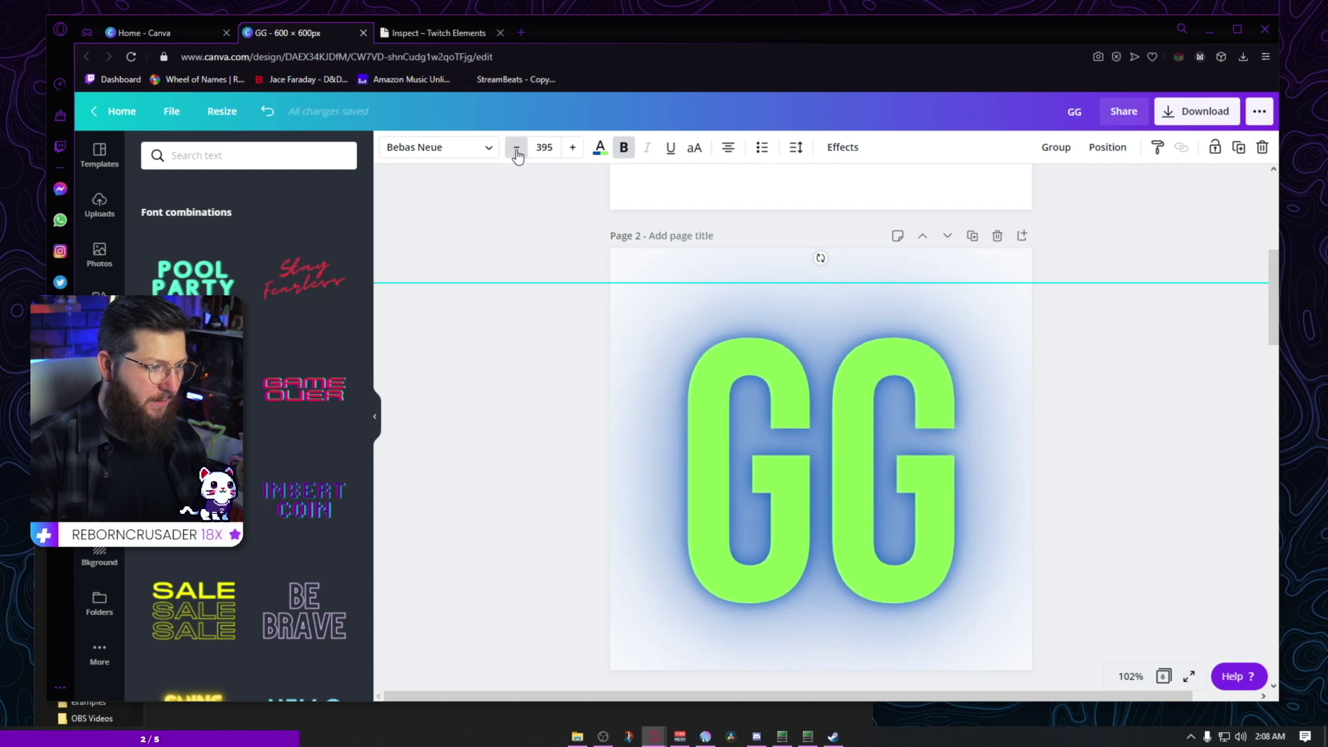
{"action": "left_click", "coordinate": [516, 148]}
{"action": "left_click", "coordinate": [516, 148]}
{"action": "left_click", "coordinate": [546, 147]}
{"action": "type", "text": "350"}
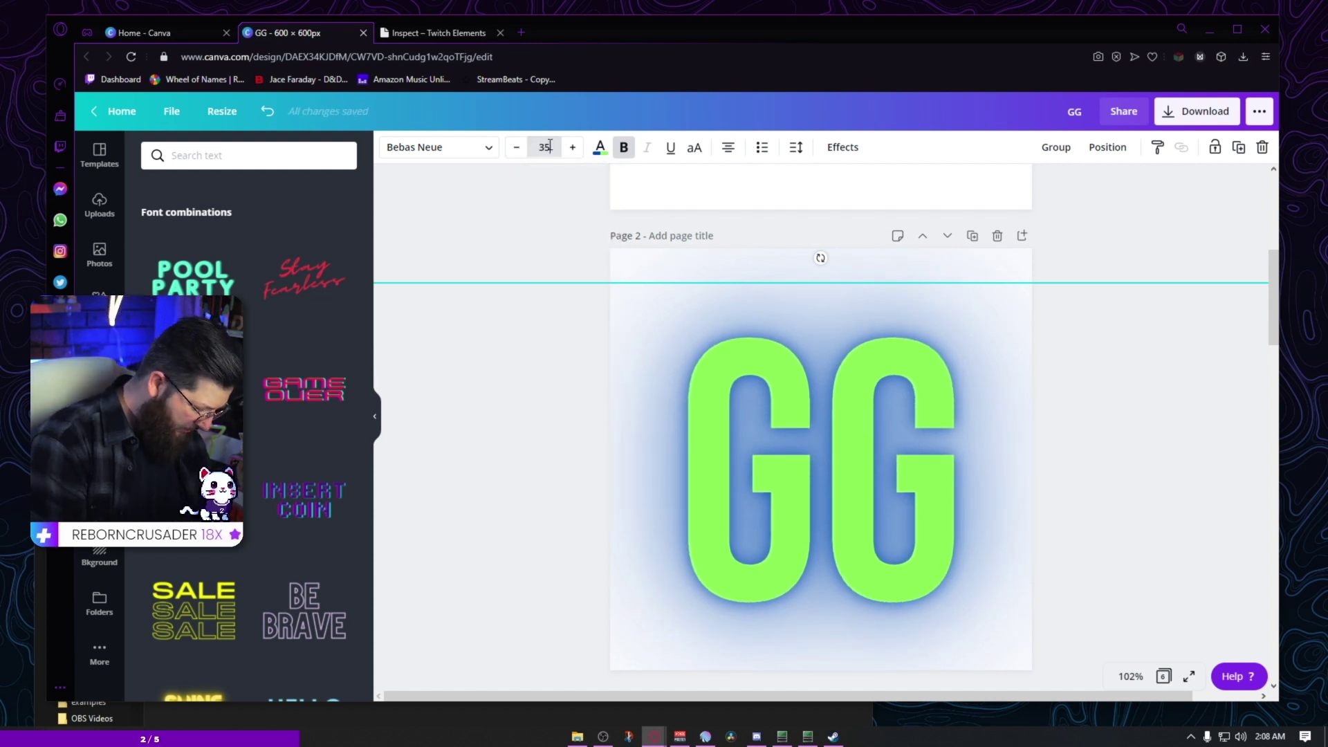
{"action": "key", "text": "Return"}
{"action": "left_click", "coordinate": [958, 447]}
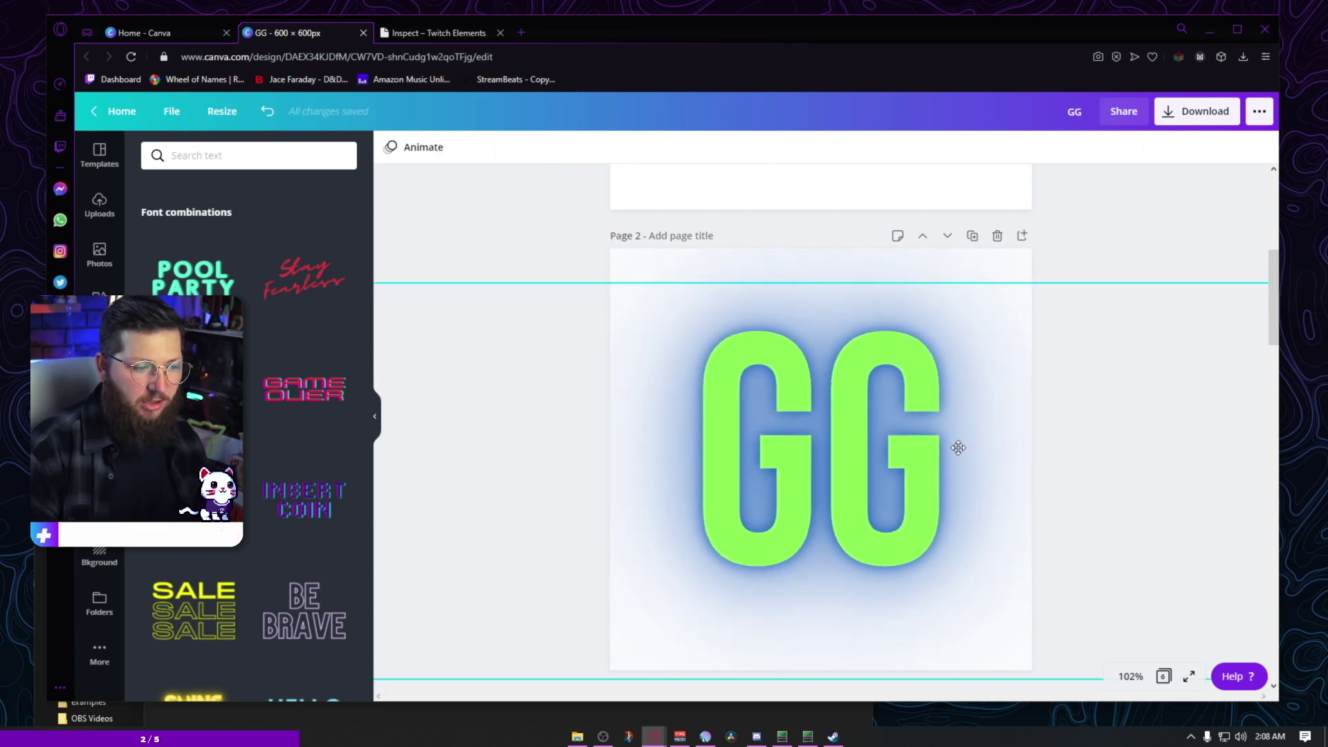
Step: Switch to the Twitch Elements inspector and add 3.png and 4.png from the GG folder as emotes beside the GG one
{"action": "left_click", "coordinate": [433, 33]}
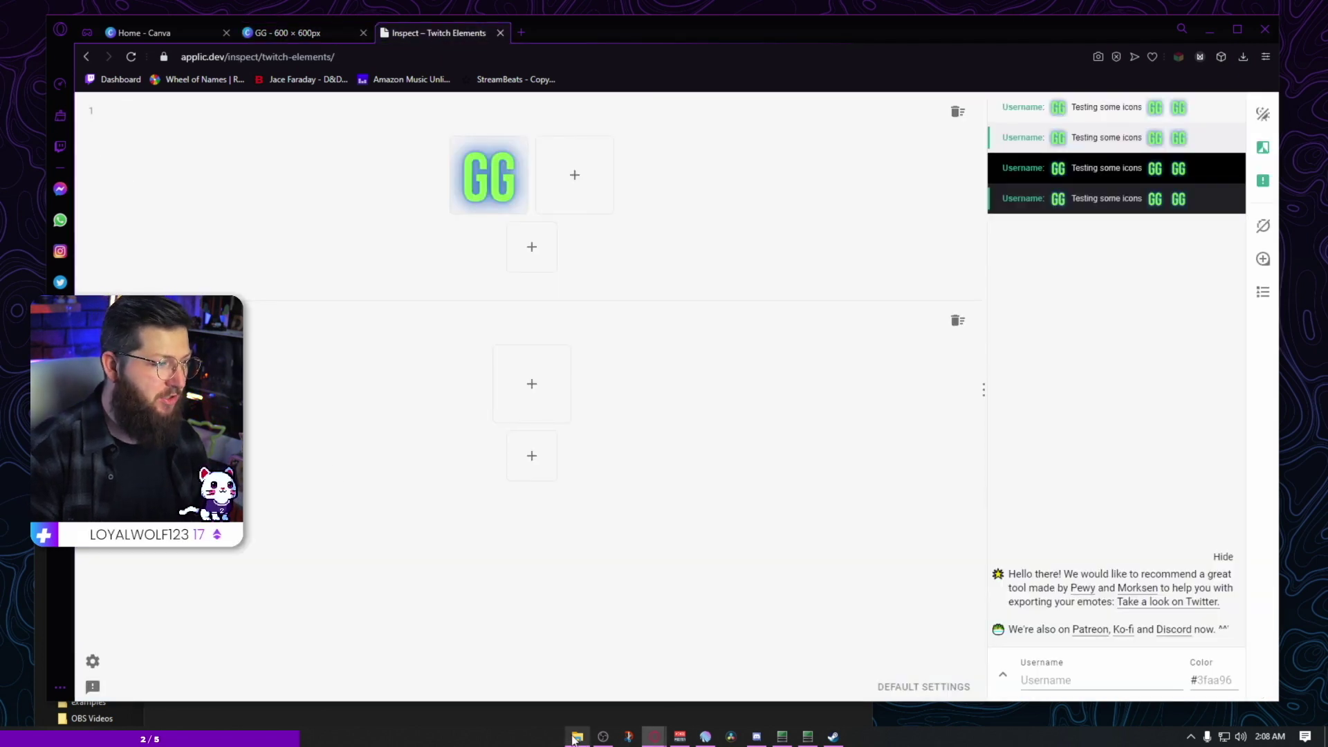
{"action": "mouse_move", "coordinate": [573, 741]}
{"action": "left_click", "coordinate": [578, 664]}
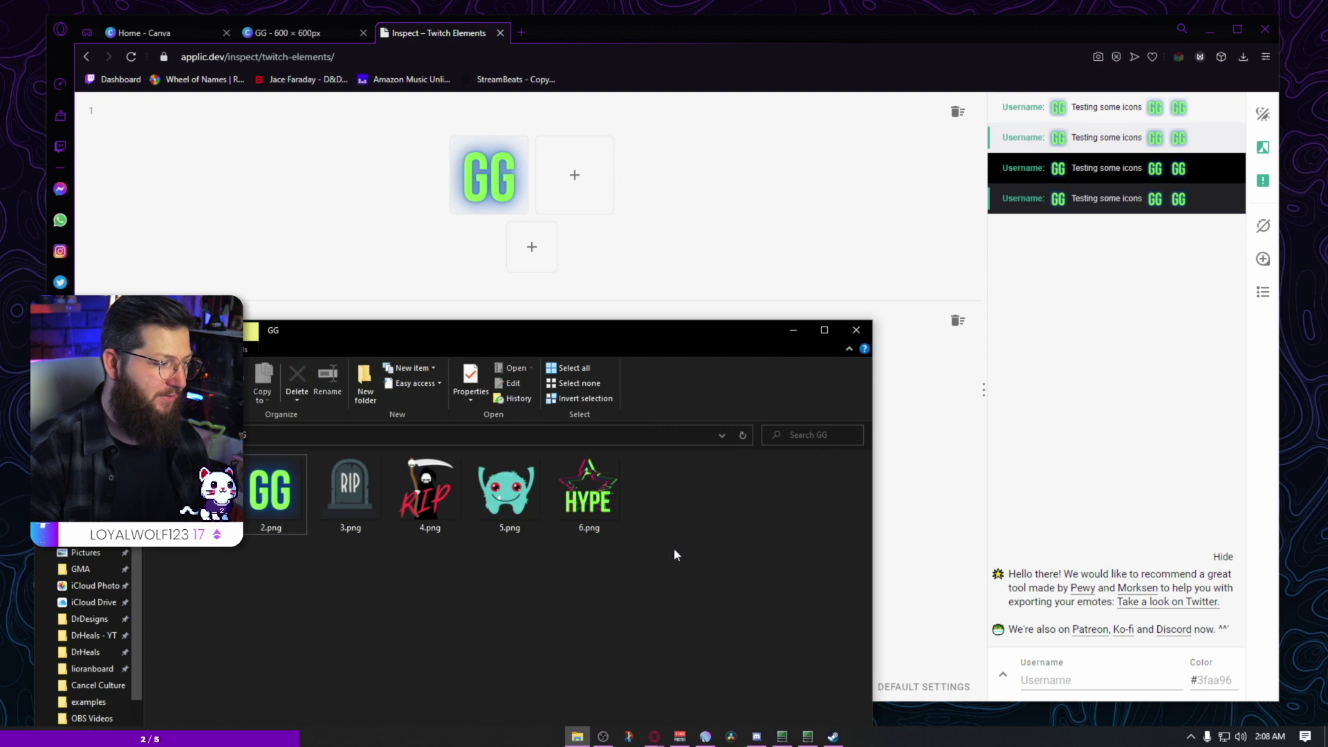
{"action": "left_click_drag", "start_coordinate": [350, 490], "coordinate": [558, 180]}
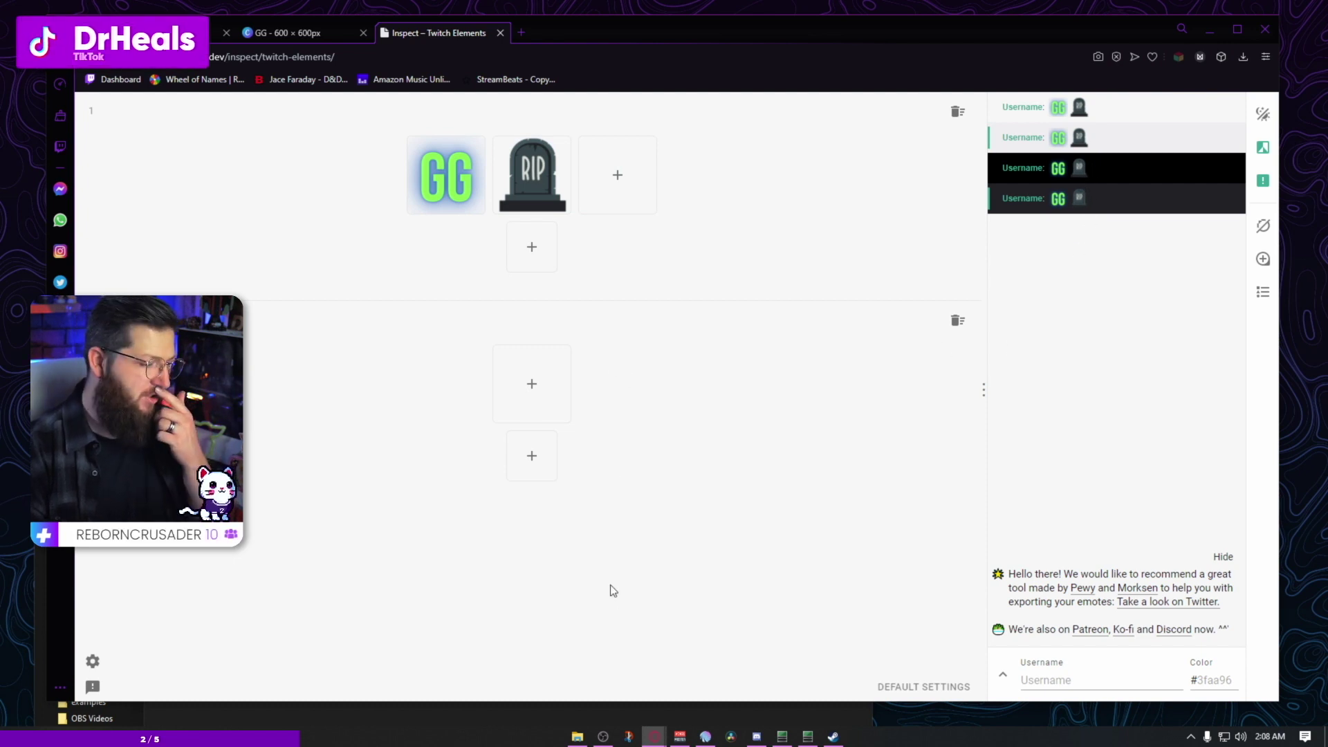
{"action": "left_click", "coordinate": [577, 736]}
{"action": "left_click_drag", "start_coordinate": [436, 521], "coordinate": [619, 179]}
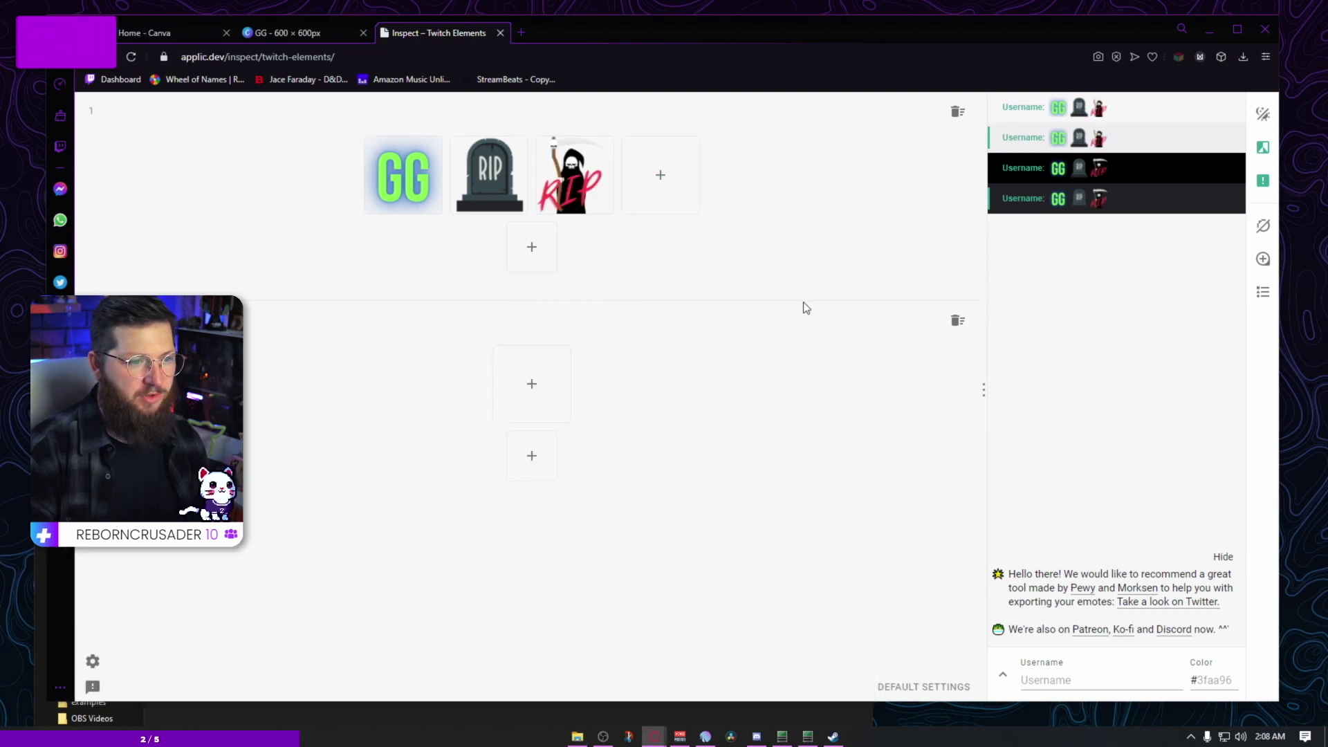
Step: Add 5.png and 6.png from the GG folder to the inspector's row of emotes
{"action": "left_click", "coordinate": [578, 736]}
{"action": "left_click", "coordinate": [516, 505]}
{"action": "left_click_drag", "start_coordinate": [629, 308], "coordinate": [665, 200]}
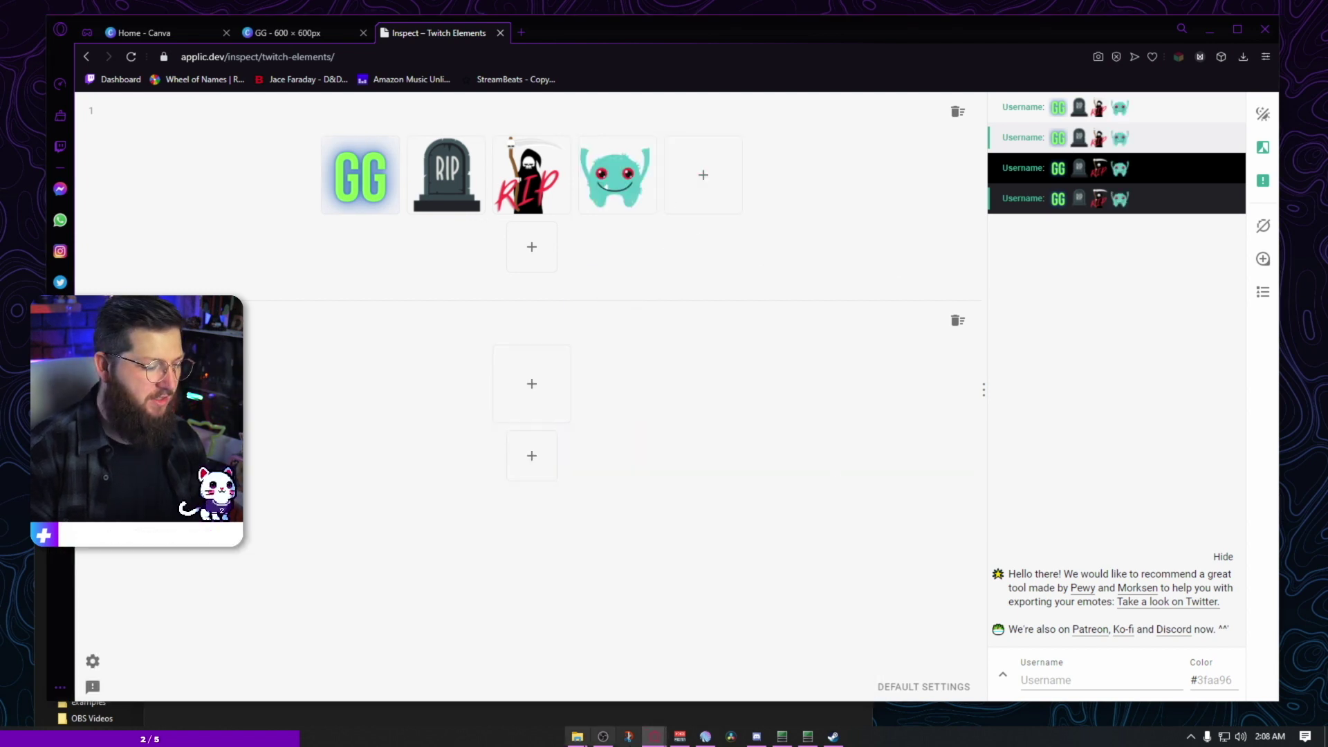
{"action": "left_click", "coordinate": [577, 736]}
{"action": "left_click_drag", "start_coordinate": [597, 501], "coordinate": [714, 181]}
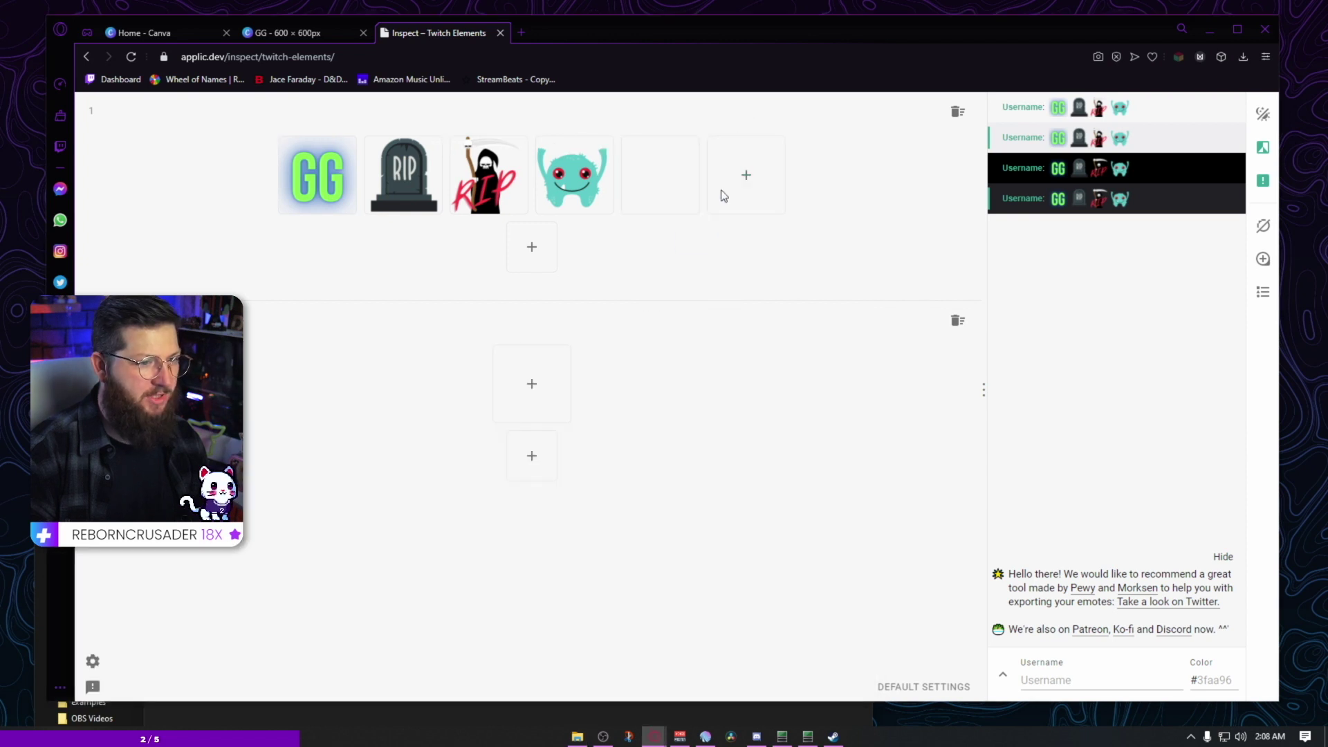